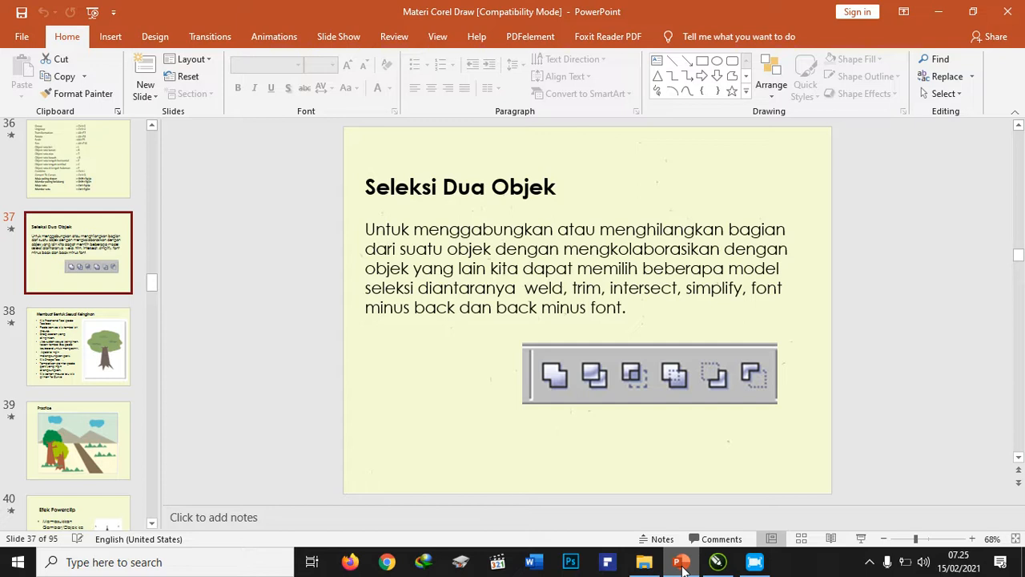
Switch to CorelDRAW and draw two overlapping squares, about 148.5 mm and about 156.75 mm wide, the larger one lower on the page.
click(716, 563)
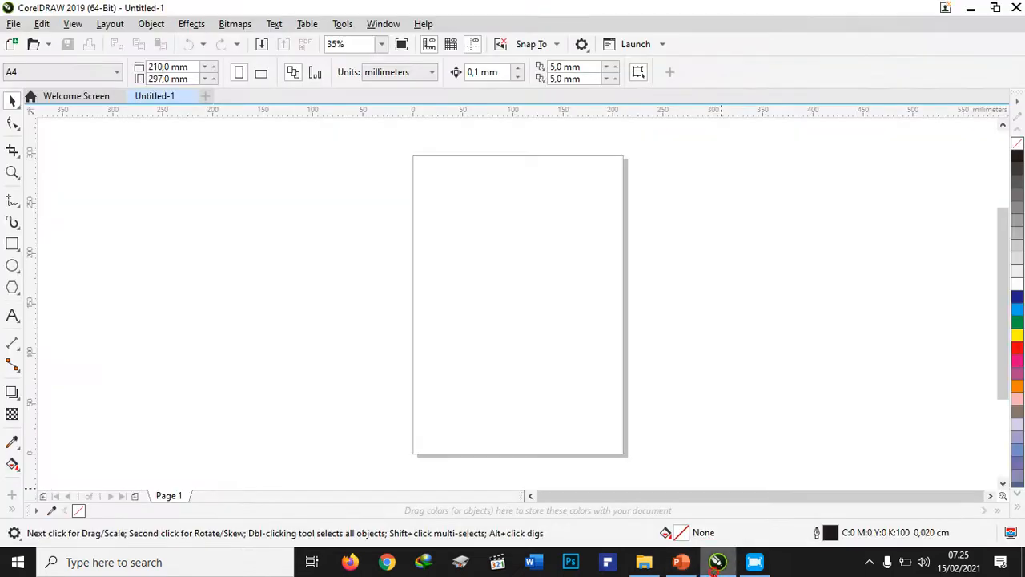
click(12, 246)
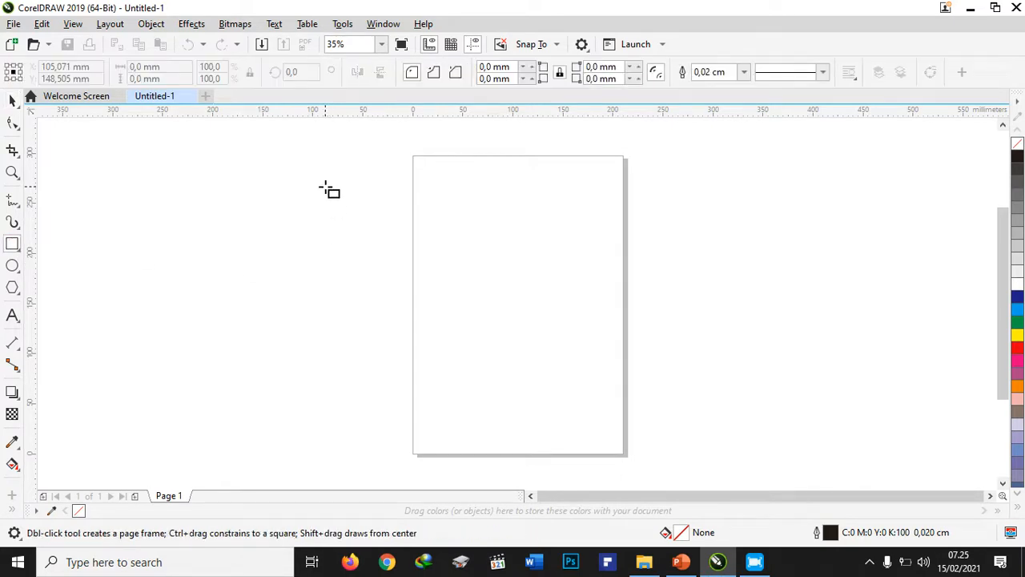
drag(325, 186, 474, 290)
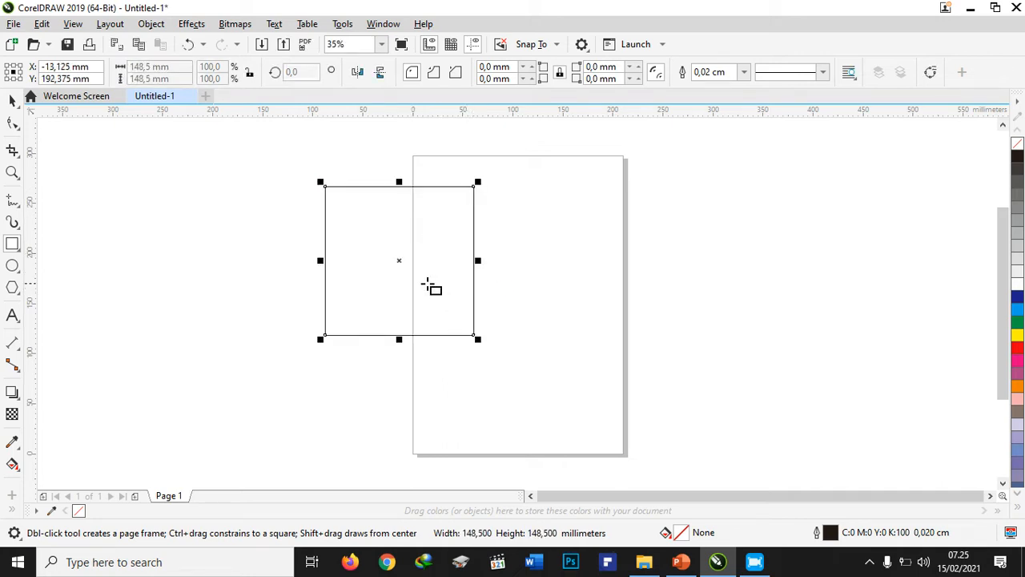
drag(413, 274, 568, 390)
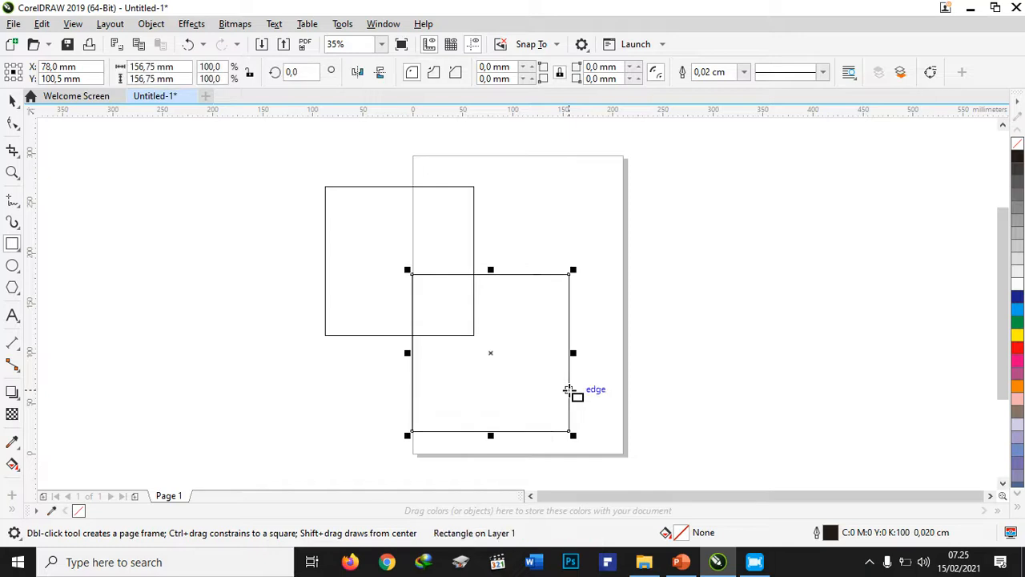
Fill the upper square with green and the lower square with yellow.
click(12, 100)
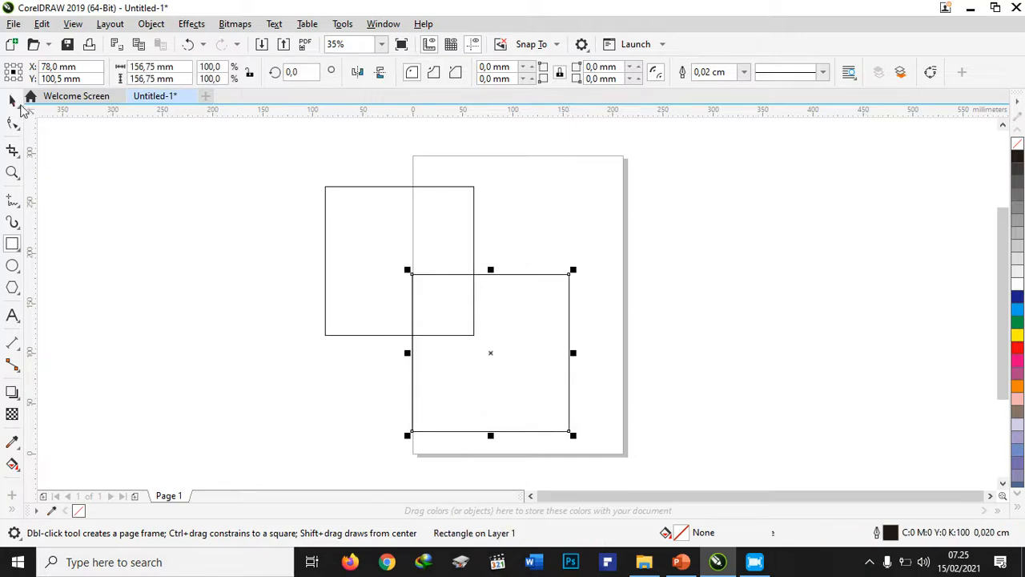
click(350, 209)
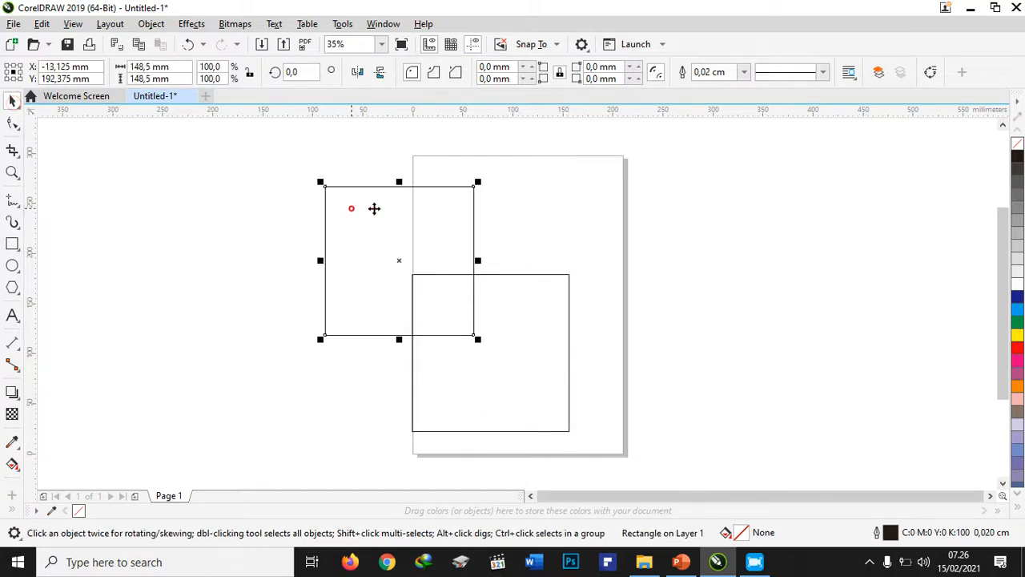
click(1014, 321)
click(560, 345)
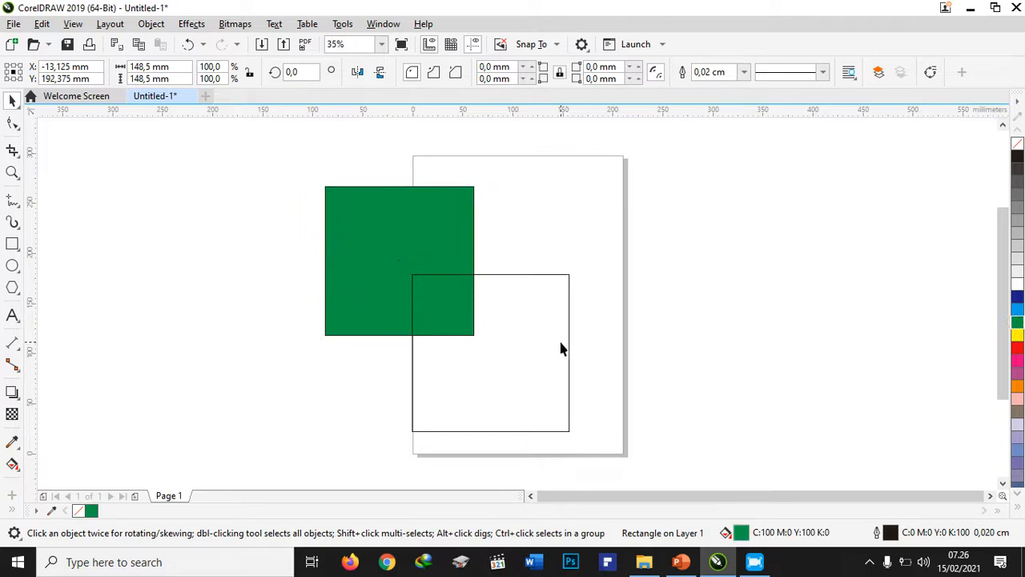
click(1016, 334)
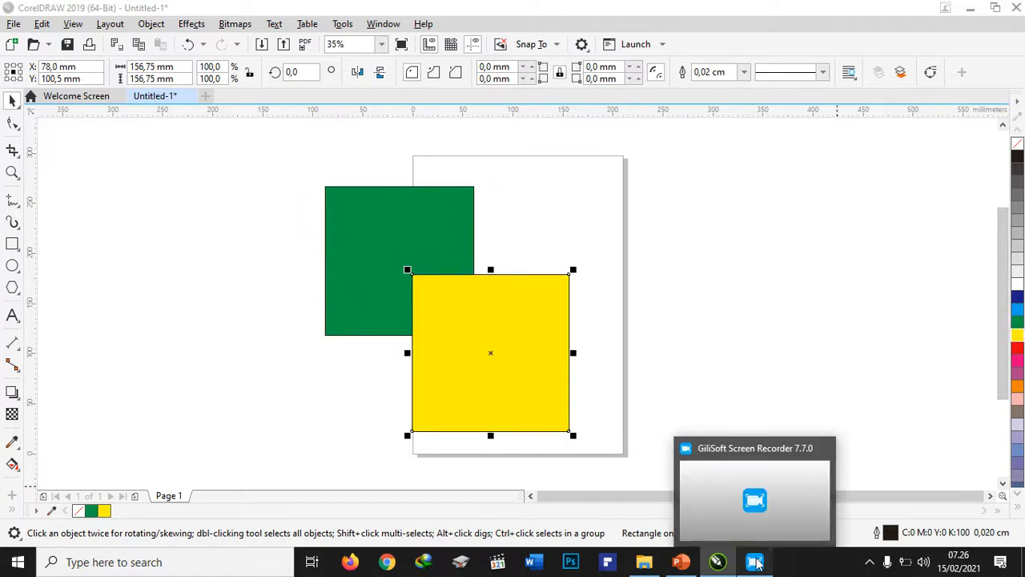
click(756, 561)
click(641, 163)
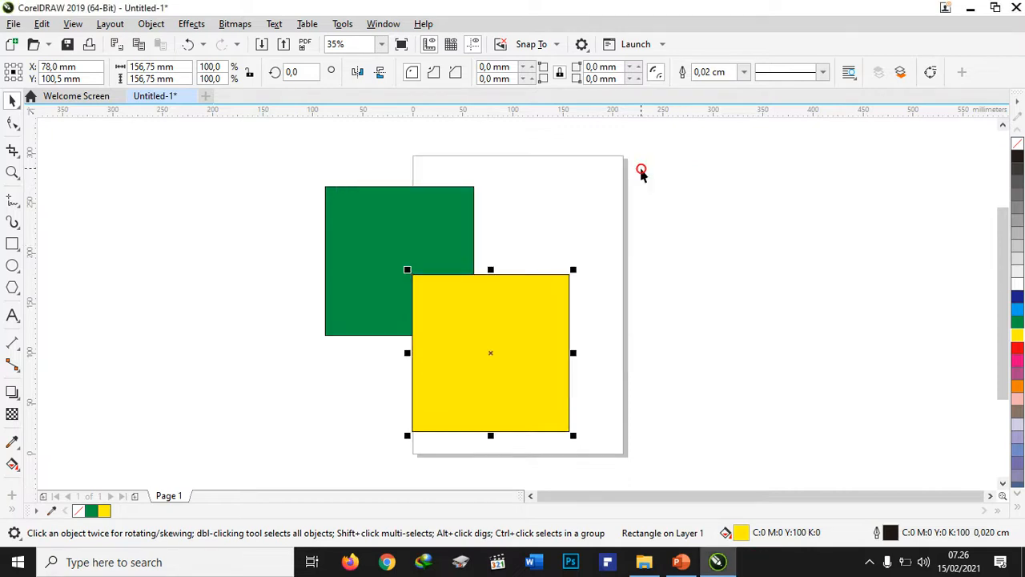
click(540, 232)
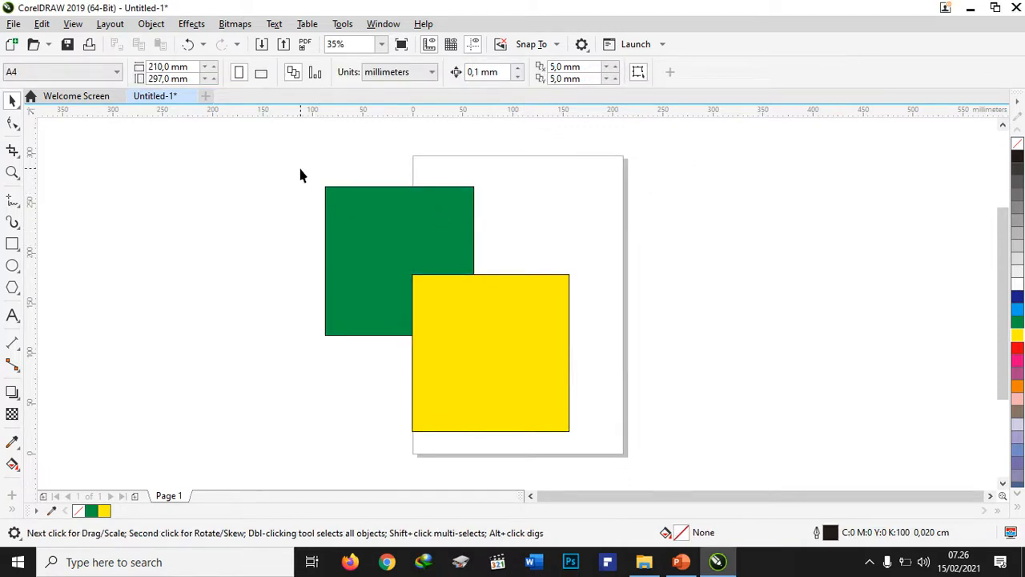
Weld the green and yellow squares into one shape, and undo the weld.
drag(300, 169, 629, 454)
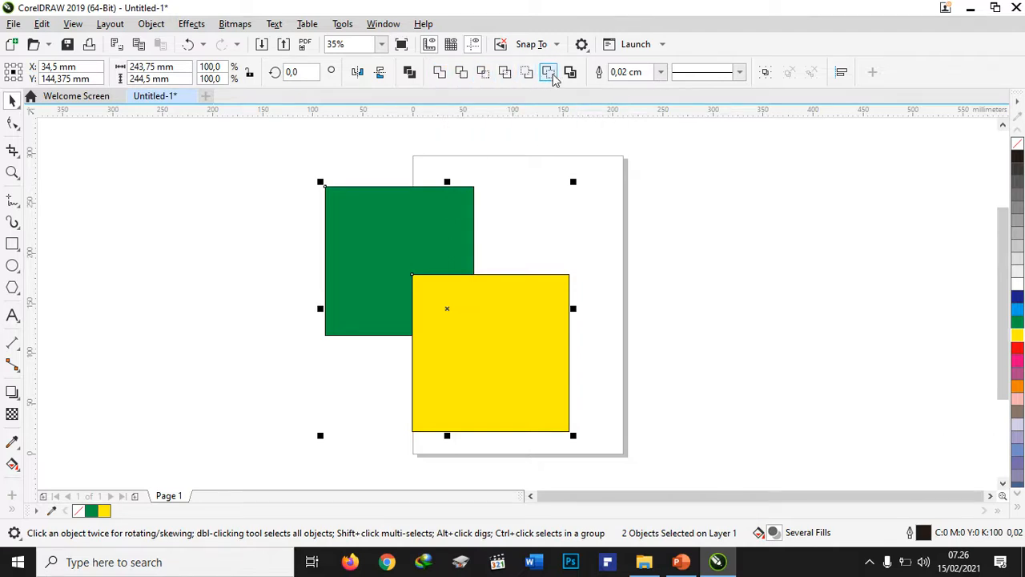
click(443, 73)
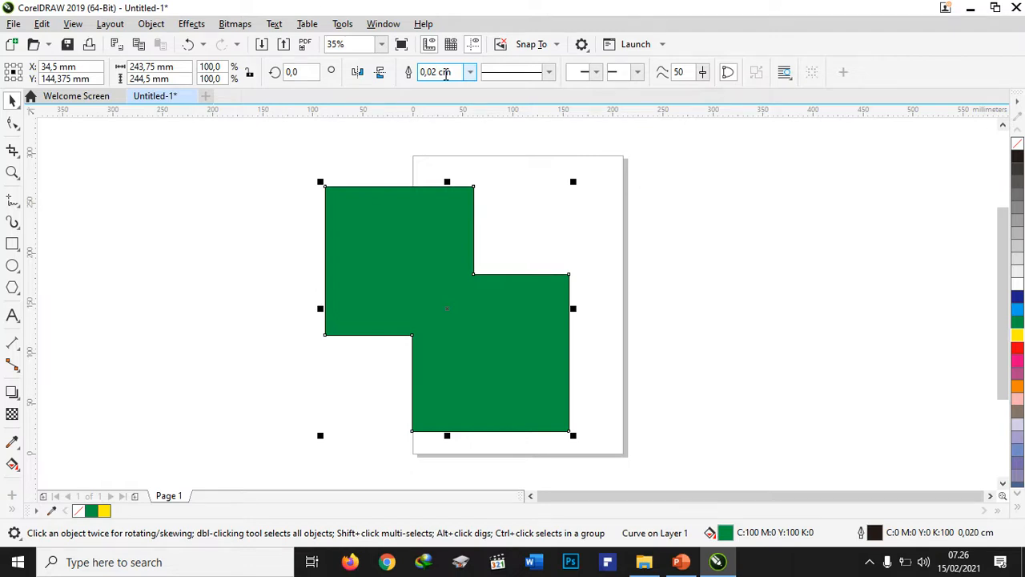
key(ctrl+z)
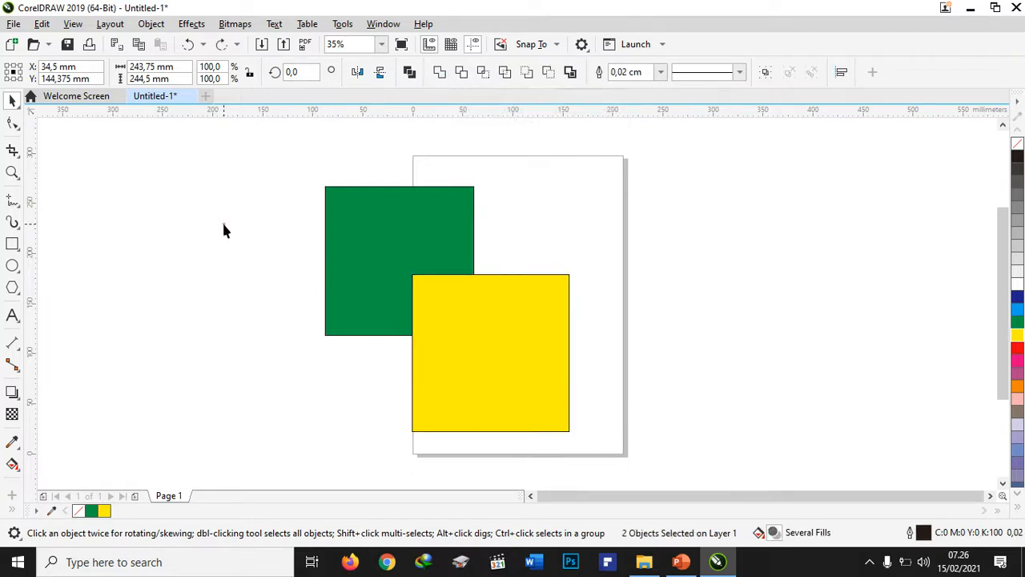
Draw a rectangle about 85 by 143 mm overlapping the green square's left edge and fill it with green.
click(223, 230)
click(12, 243)
drag(284, 233, 369, 377)
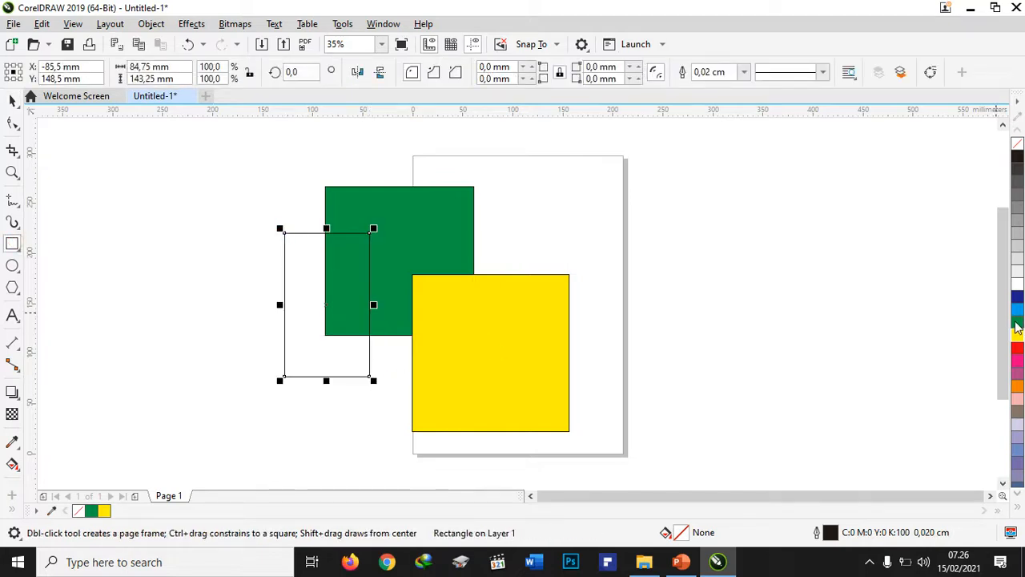
click(1015, 326)
click(12, 99)
Weld all three rectangles into one shape, and undo the weld.
drag(182, 146, 339, 237)
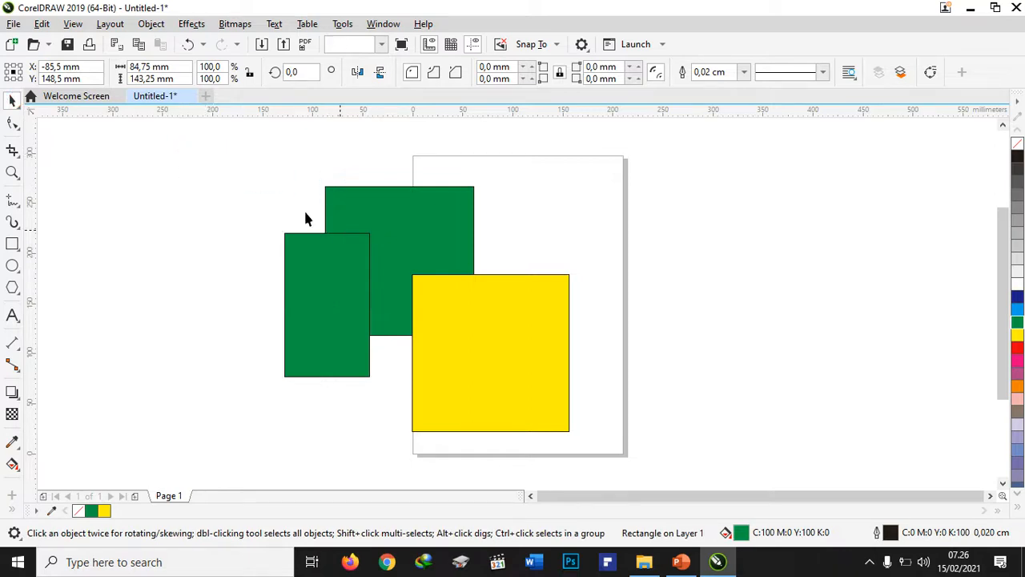
drag(218, 151, 671, 466)
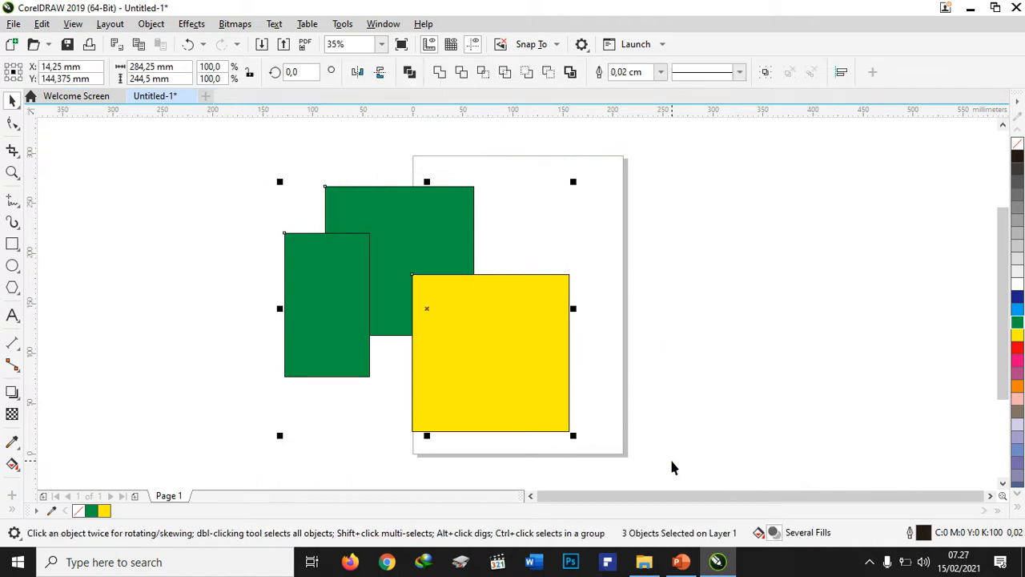
click(439, 72)
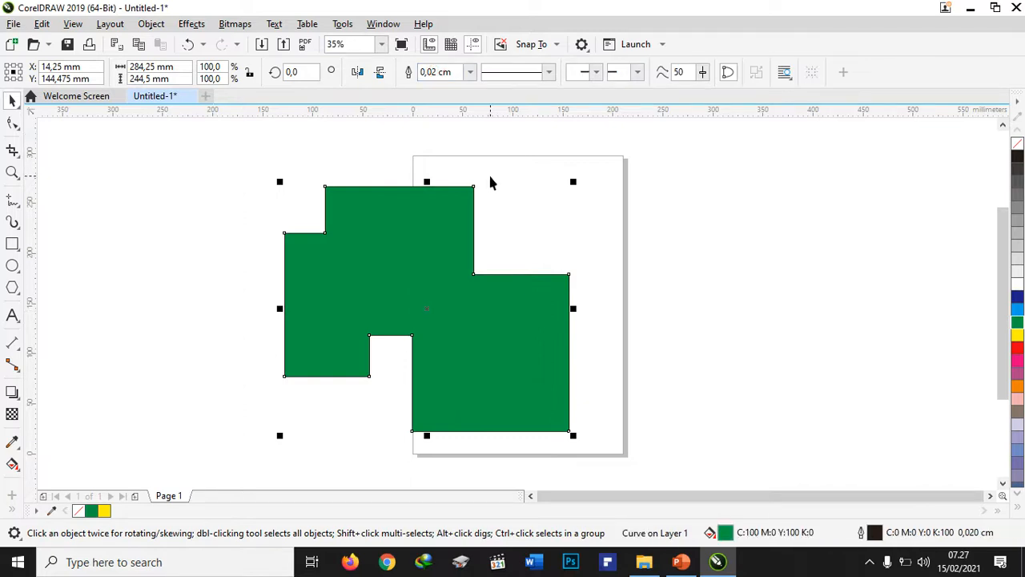
key(ctrl+z)
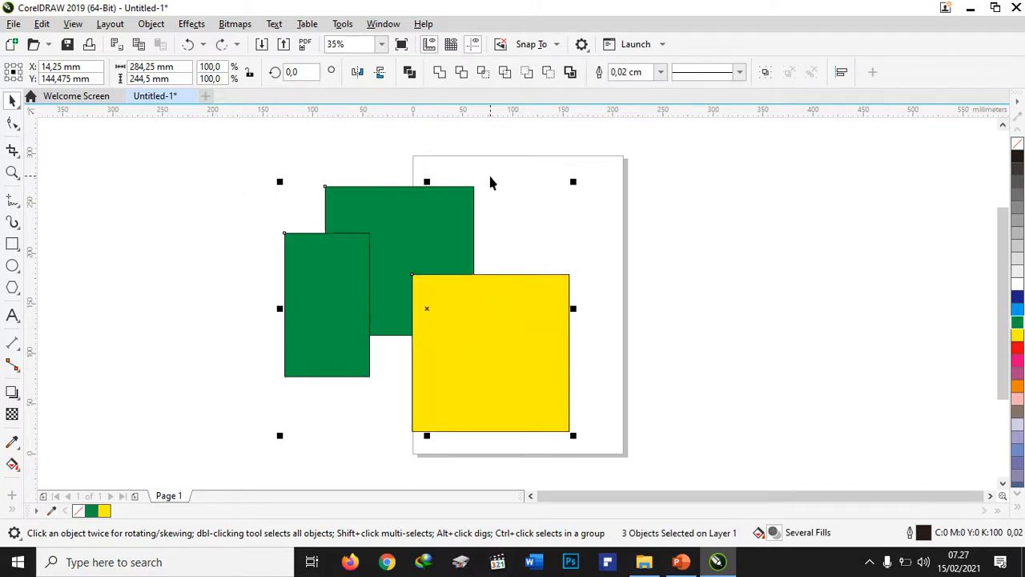
Delete the small green rectangle overlapping the large green square's left edge.
click(216, 217)
click(297, 265)
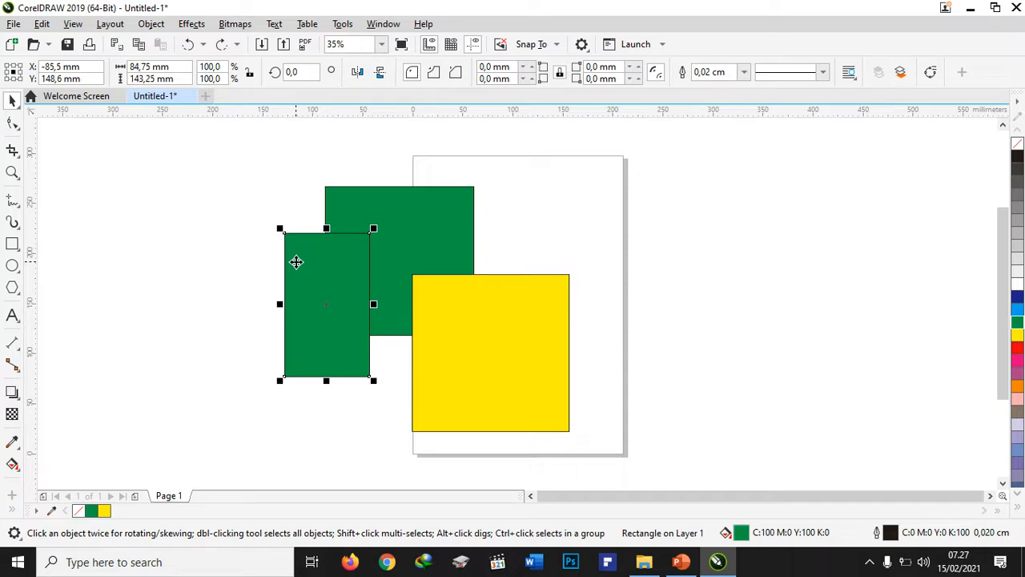
key(Delete)
Trim the green square with the overlapping yellow square.
scroll(297, 262, up, 3)
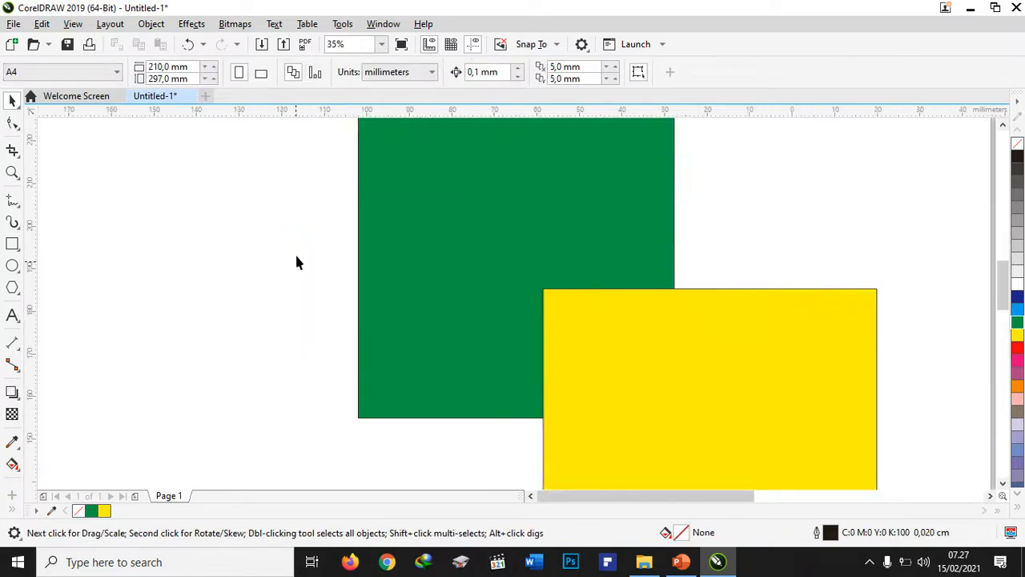
scroll(297, 261, up, 3)
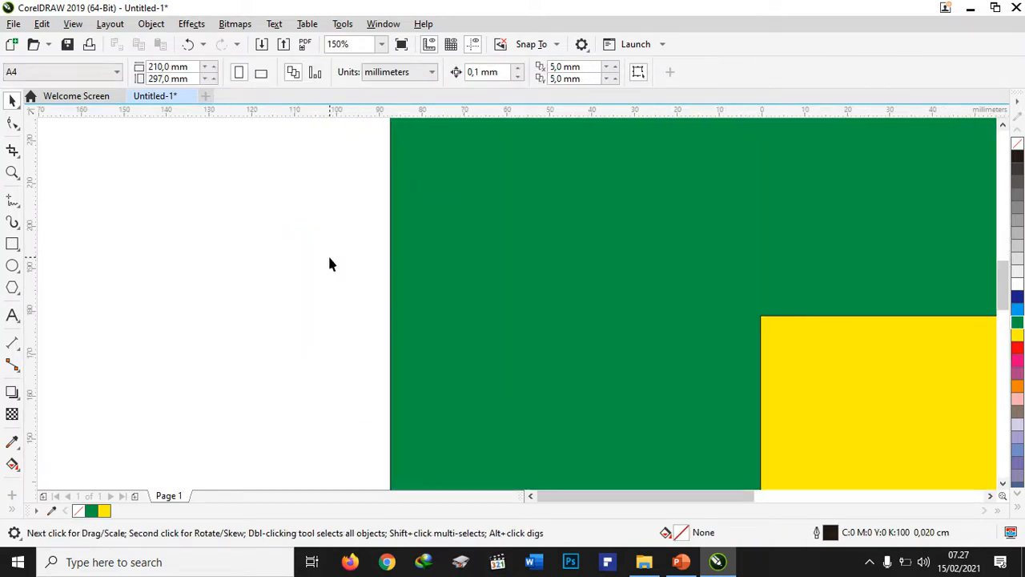
scroll(329, 258, right, 2)
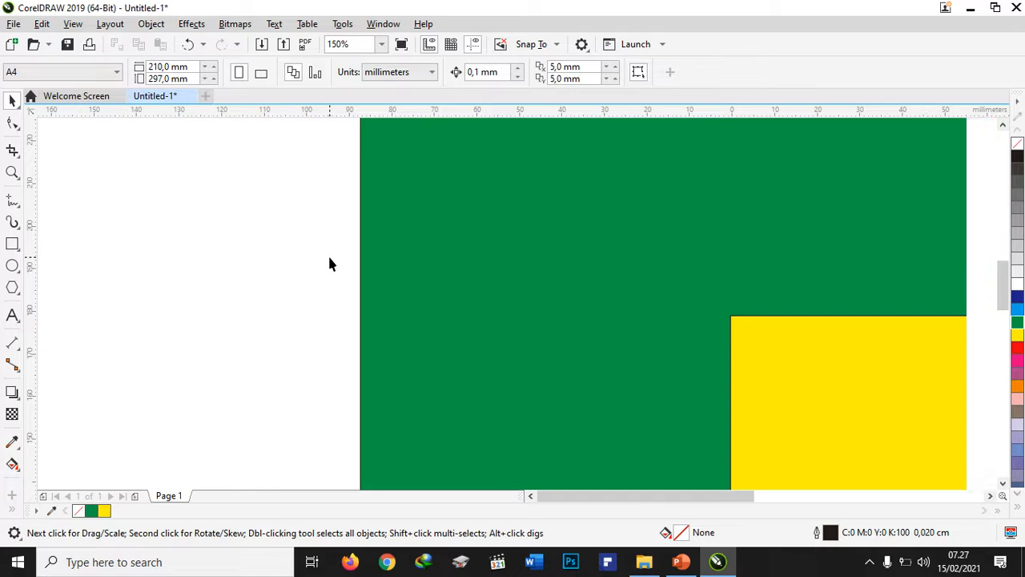
click(381, 45)
click(361, 69)
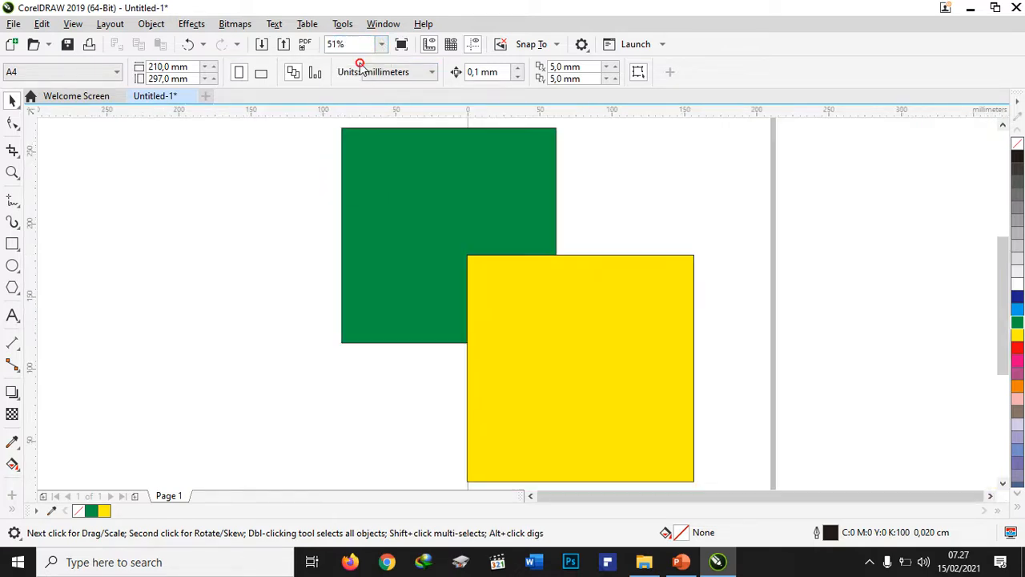
drag(326, 126, 724, 473)
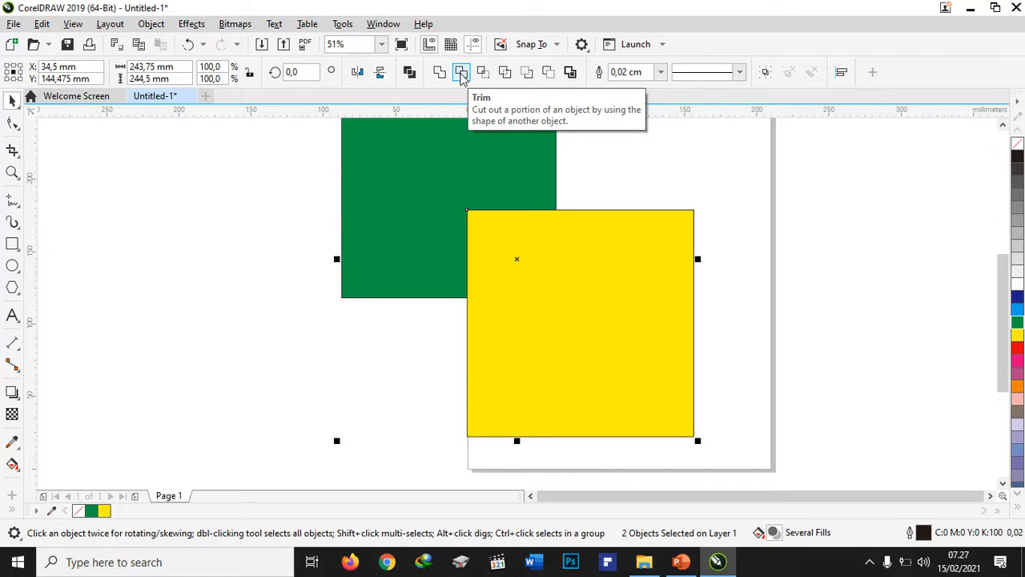
click(462, 74)
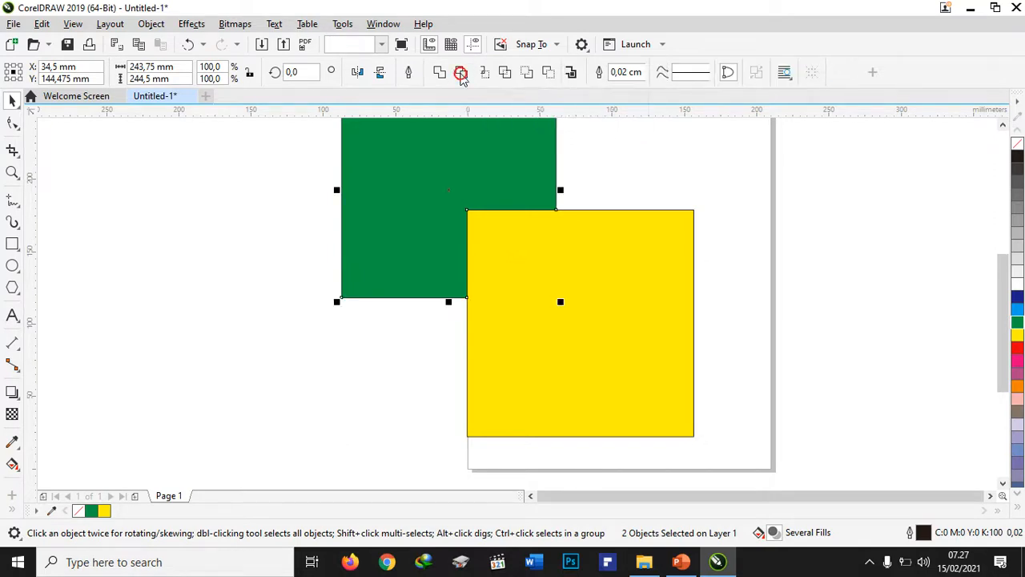
Move the yellow square to the right, clear of the cut-out in the green shape.
scroll(622, 238, up, 2)
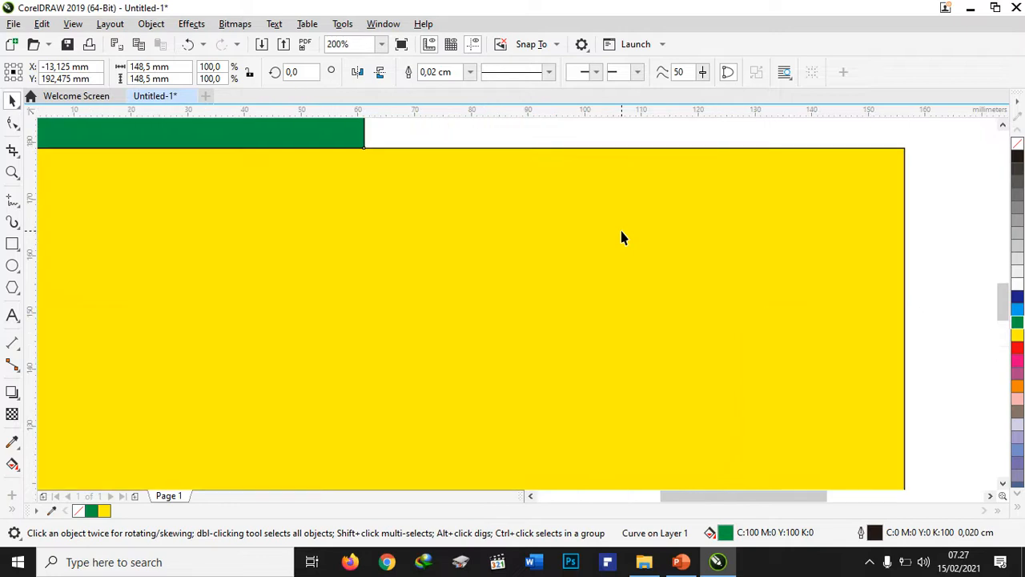
scroll(621, 232, right, 2)
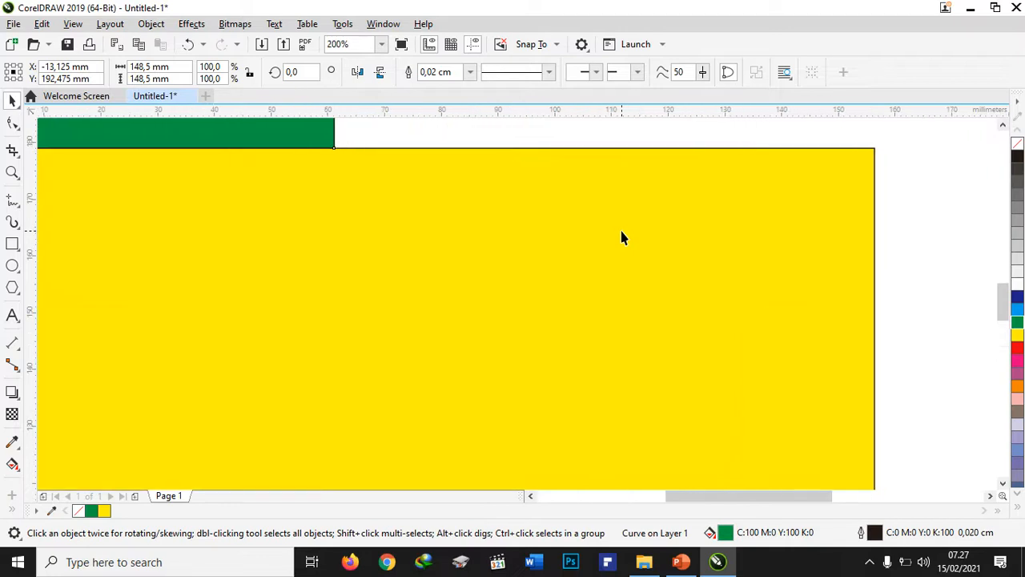
click(383, 45)
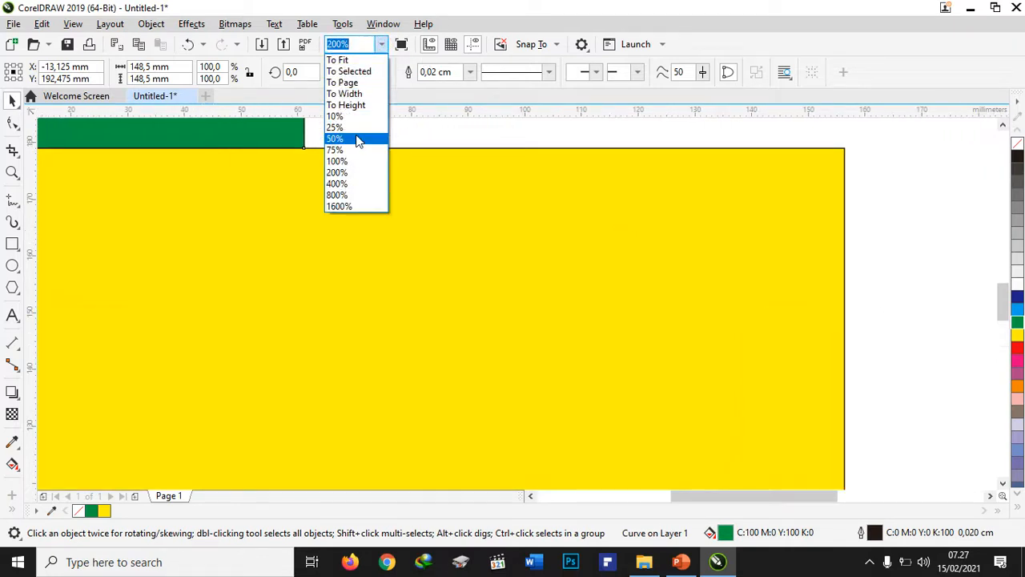
click(358, 140)
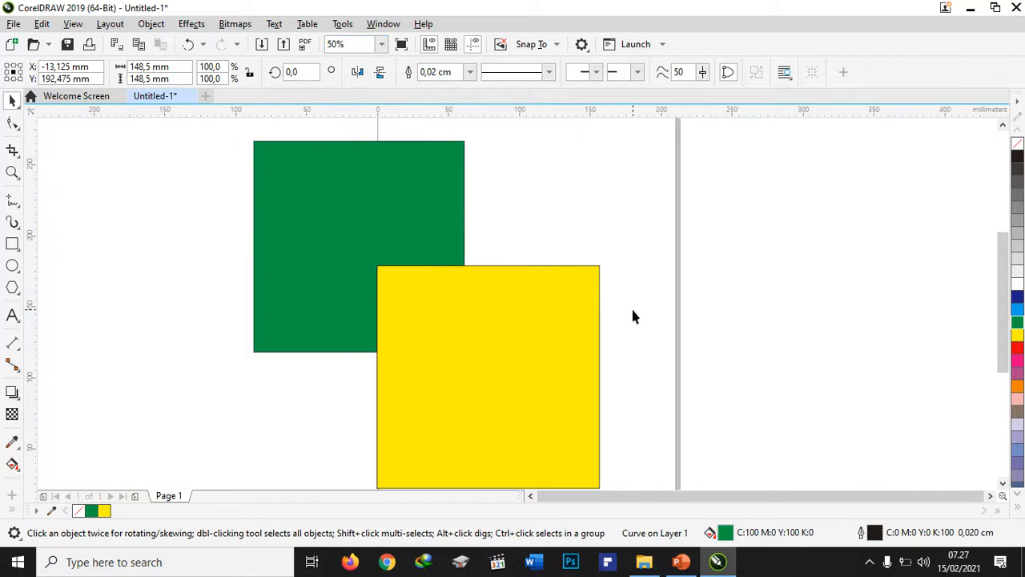
click(632, 316)
drag(521, 334, 629, 293)
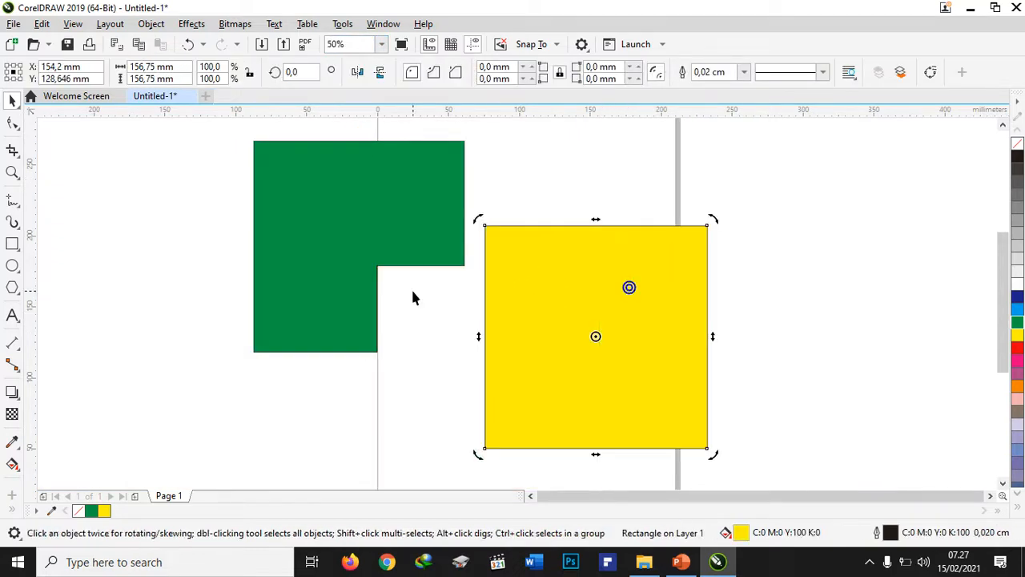
Move the yellow square back over the green shape's right side and trim the green shape with it again.
click(535, 288)
drag(535, 289, 444, 261)
click(225, 136)
drag(225, 135, 668, 449)
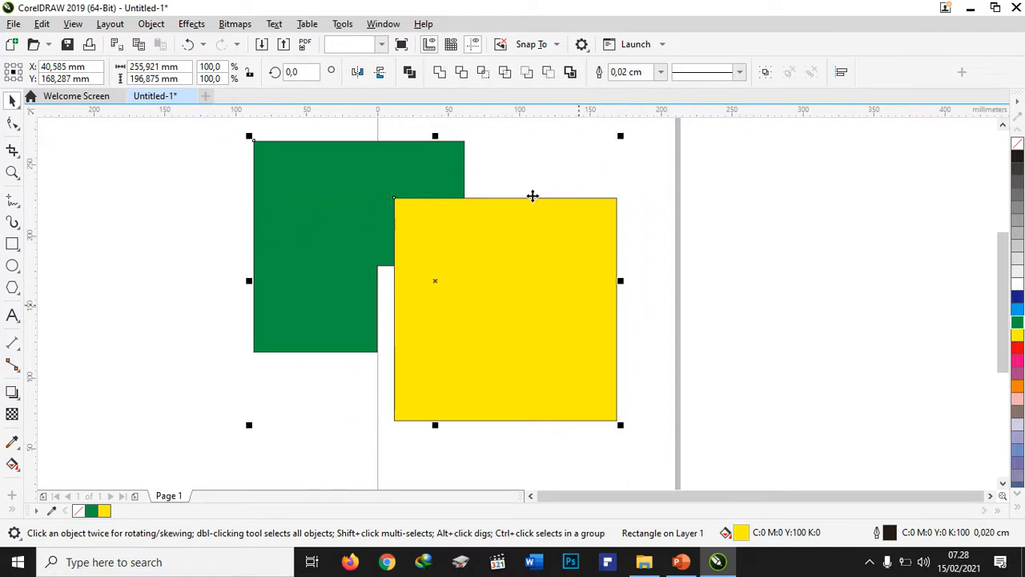
click(462, 73)
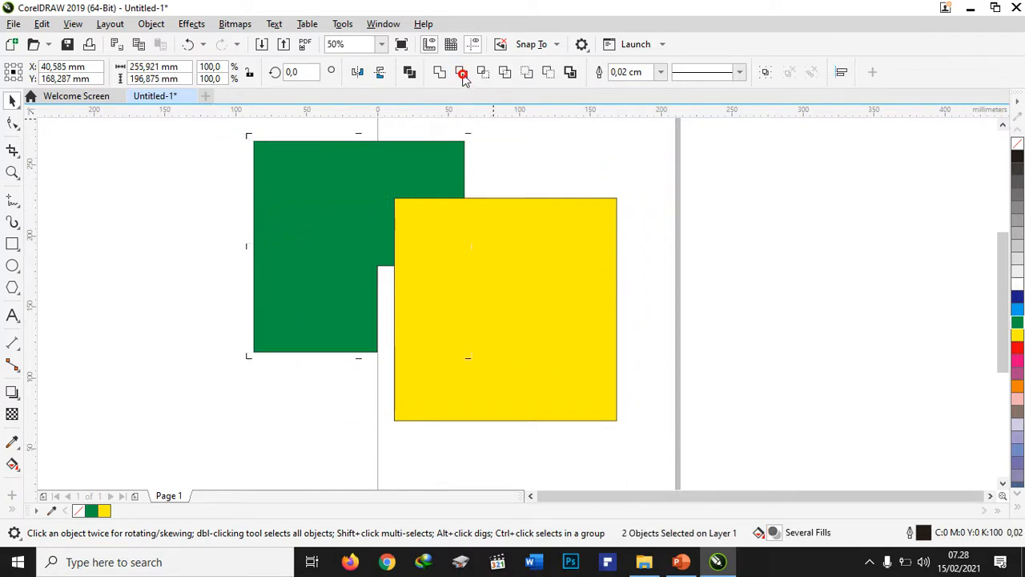
Move the yellow square over the green shape's lower-left corner and scale it down from its own lower-left corner.
click(547, 151)
drag(518, 244, 237, 299)
drag(109, 479, 165, 408)
Trim the green shape's lower-left corner with the smaller yellow square.
click(159, 188)
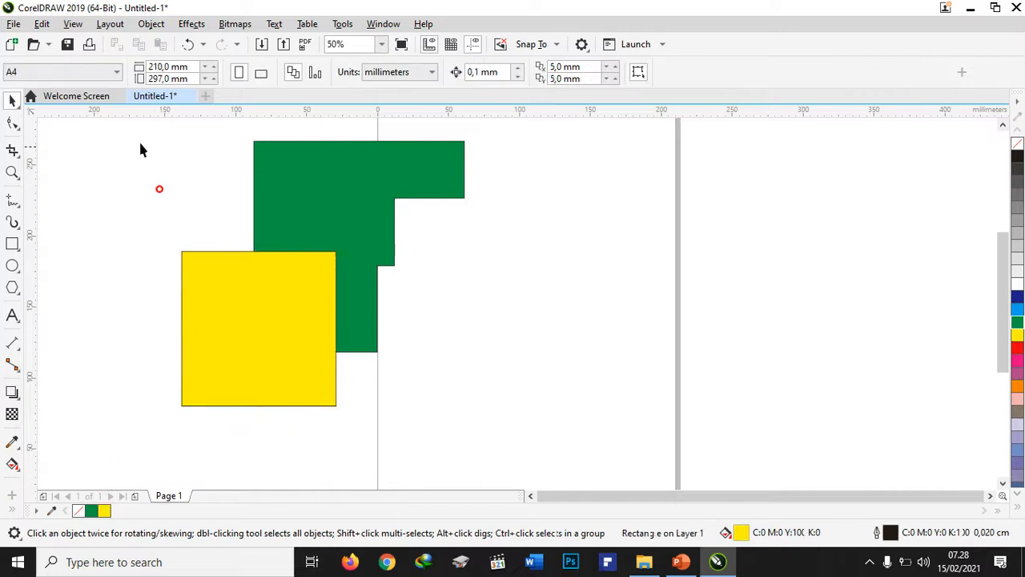
drag(133, 124, 522, 459)
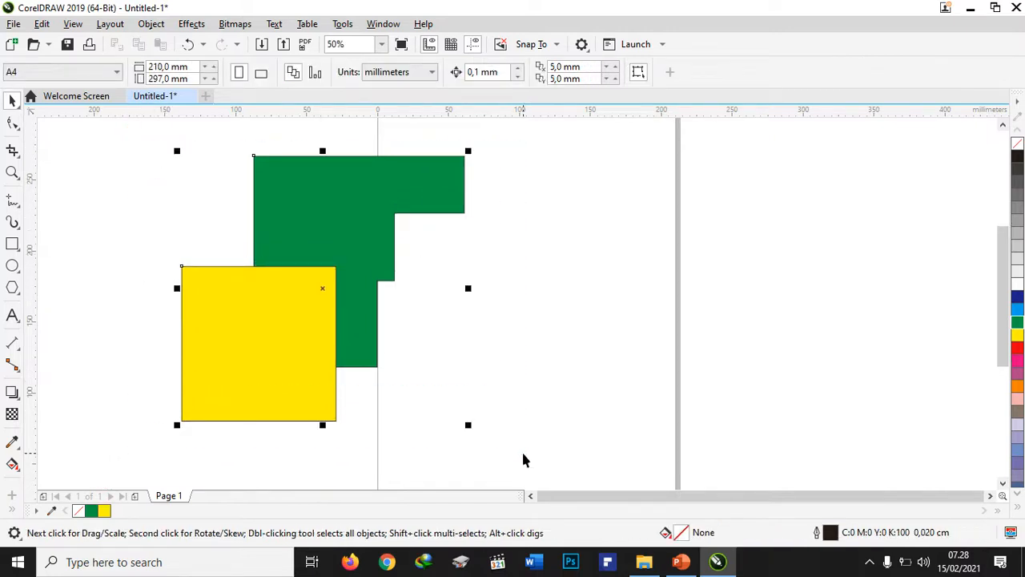
click(459, 71)
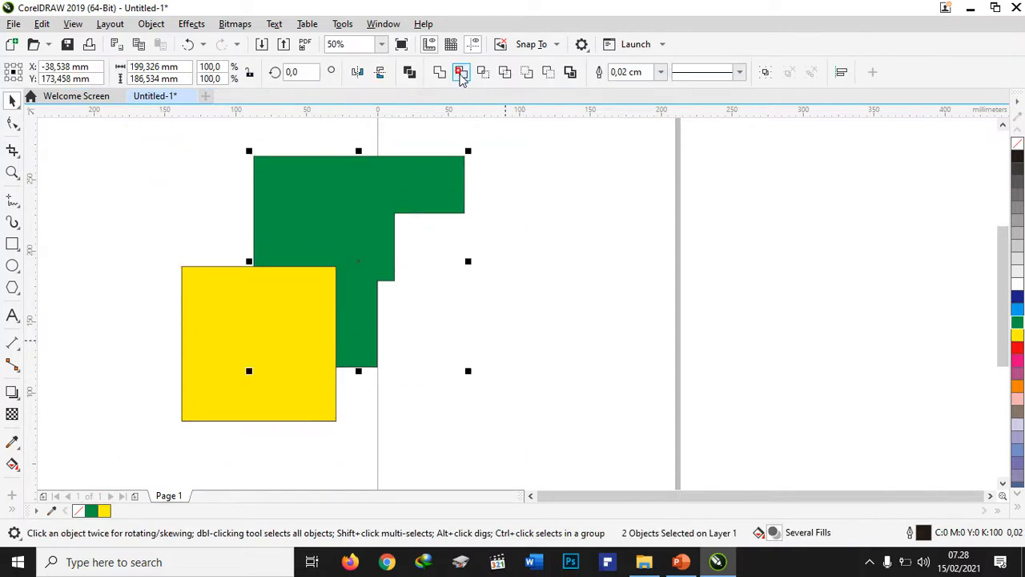
Move the yellow square to the right, completely clear of the trimmed green shape.
click(586, 307)
drag(273, 371, 622, 329)
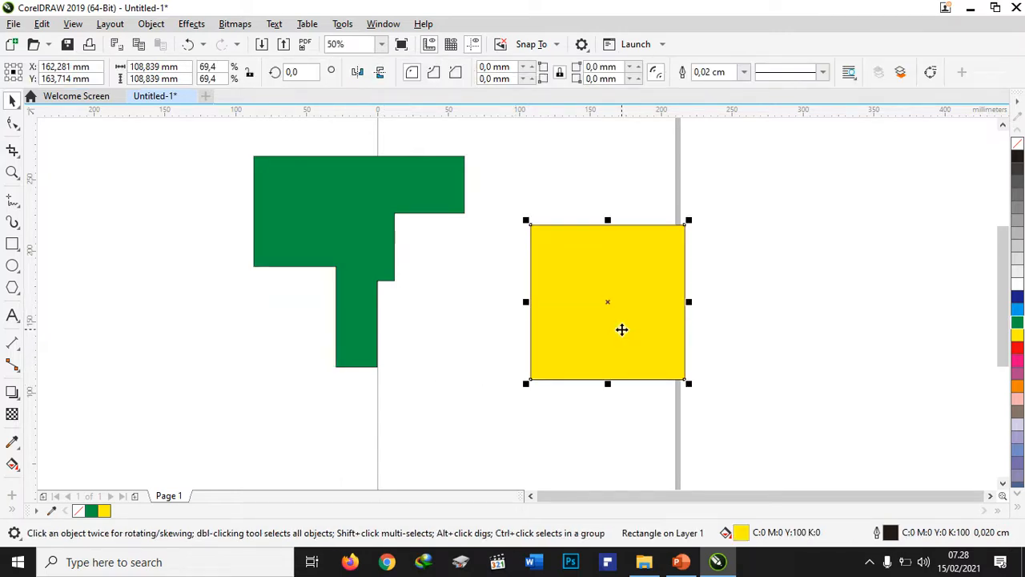
Move the yellow square over the lower part of the green shape and apply Intersect to both objects.
drag(621, 329, 362, 343)
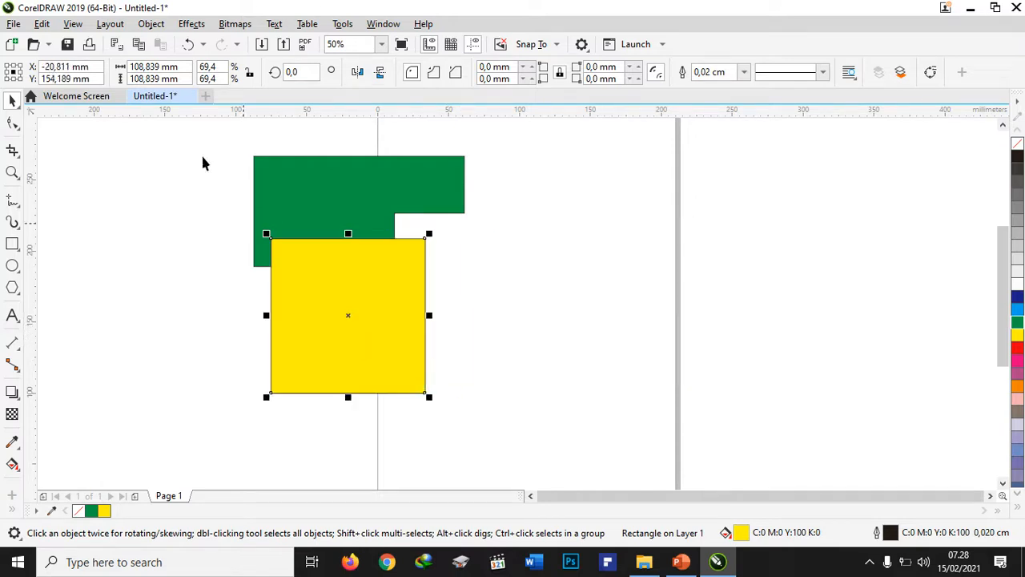
drag(241, 140, 497, 408)
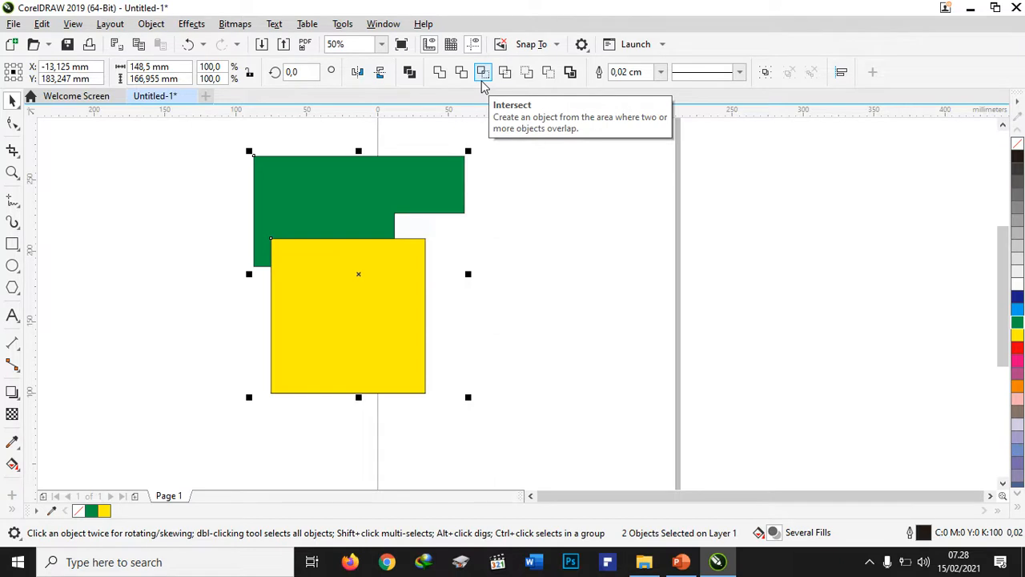
click(482, 78)
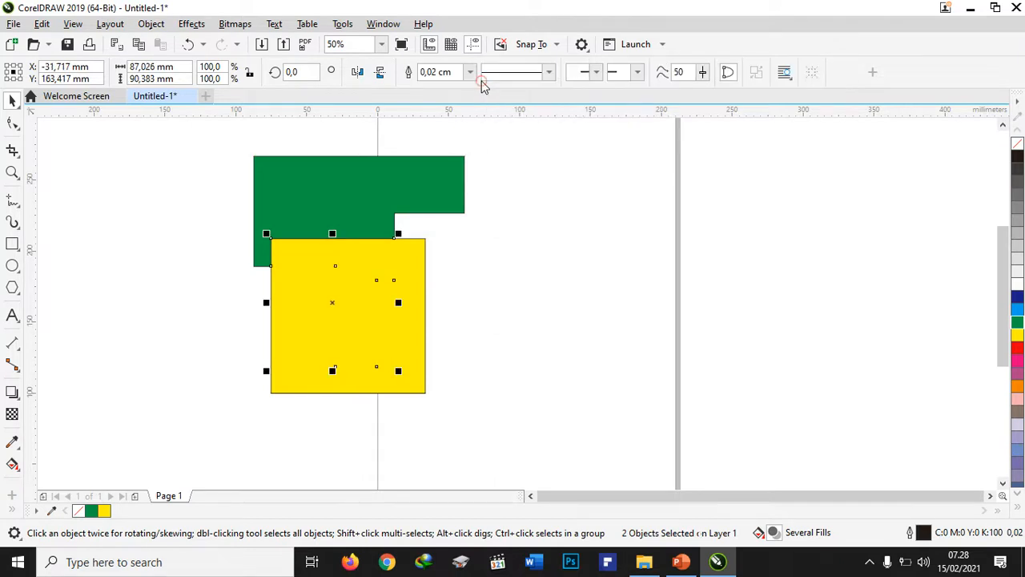
Move the yellow square off to the right and pull the intersection piece out to the green shape's lower left.
click(523, 216)
drag(328, 311, 520, 303)
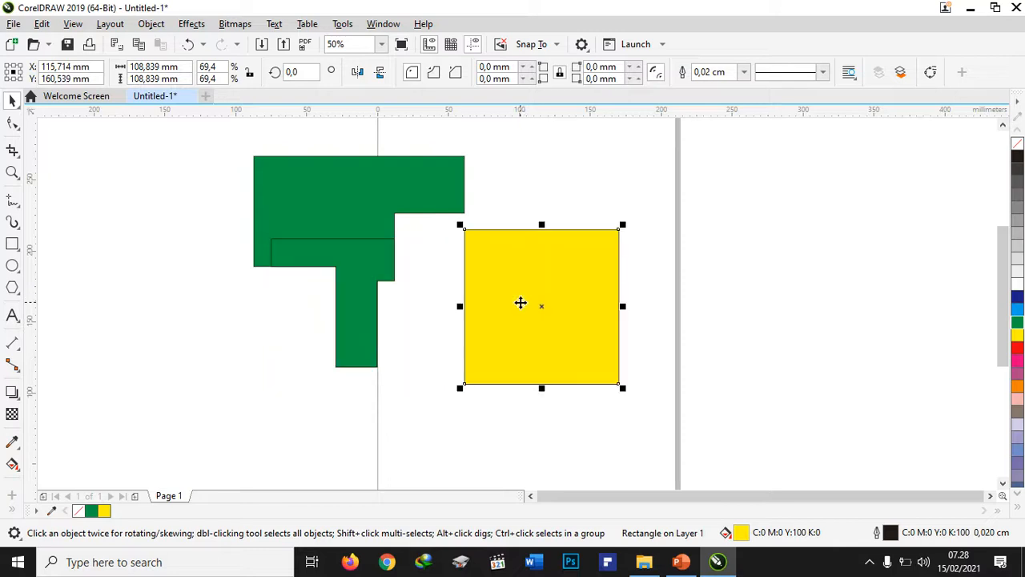
click(327, 257)
drag(327, 257, 252, 294)
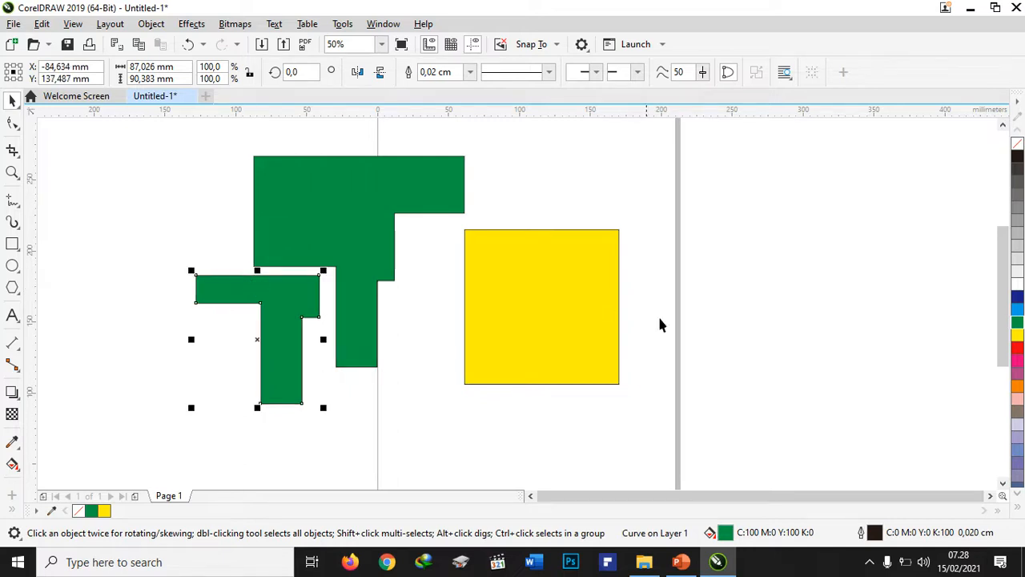
Fill the intersection piece with dark blue and shift it slightly further down and left.
click(1017, 297)
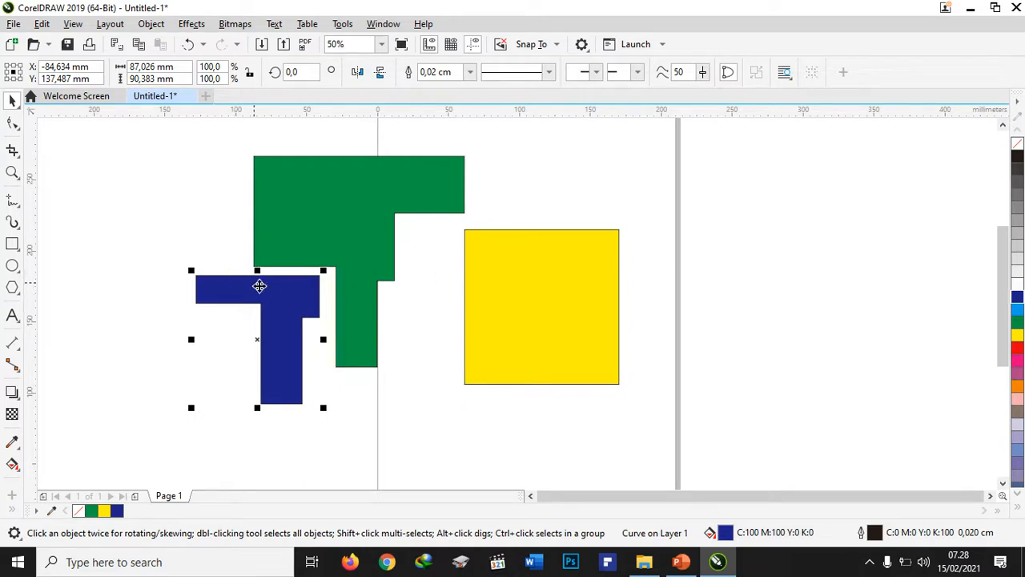
drag(259, 285, 254, 294)
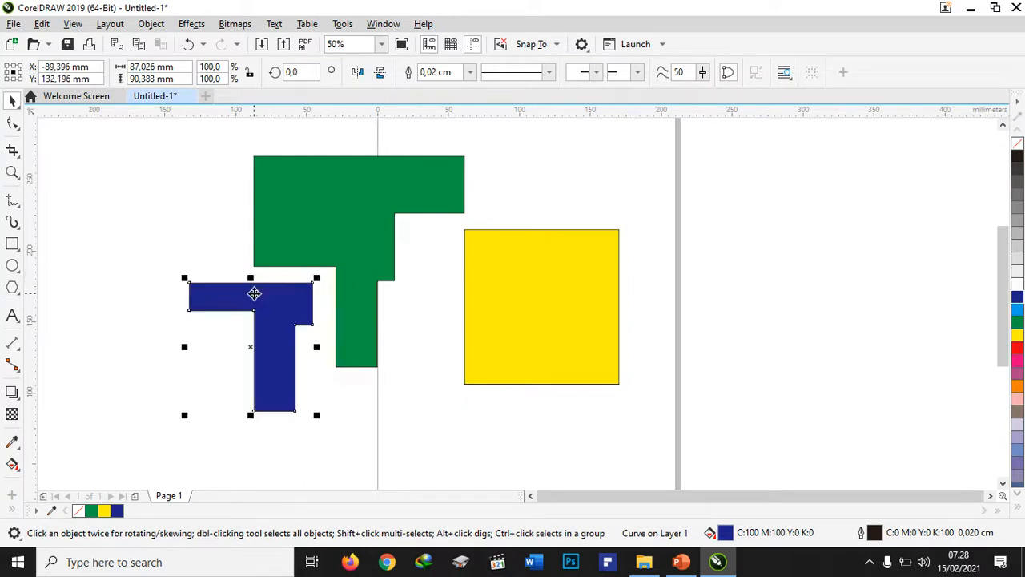
Select the green, blue and yellow objects together and delete them.
click(183, 228)
drag(159, 144, 682, 440)
key(Delete)
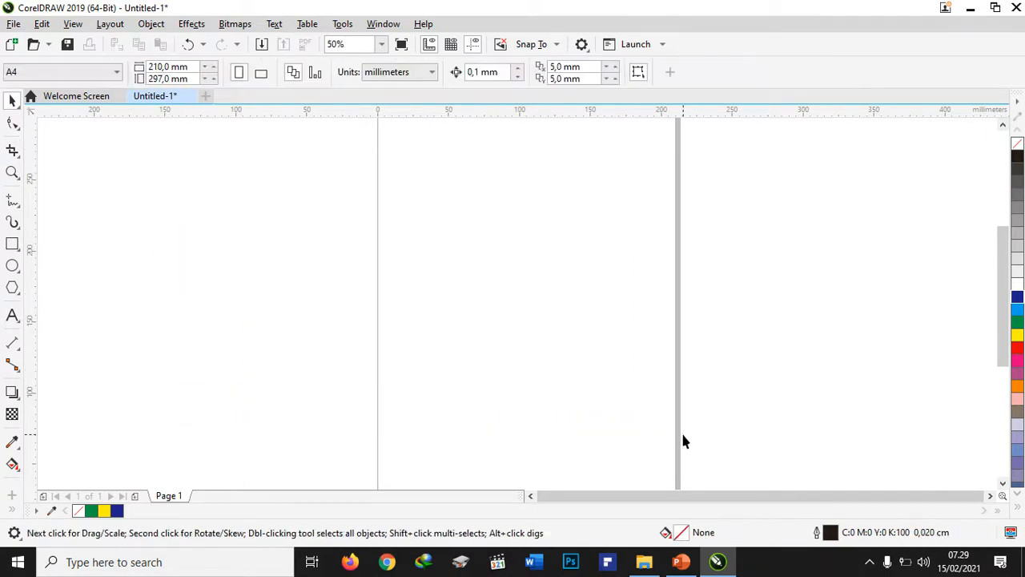
Draw a circle about 189 mm wide and a smaller one about 90 mm wide overlapping its upper-right edge.
click(12, 265)
drag(275, 179, 548, 346)
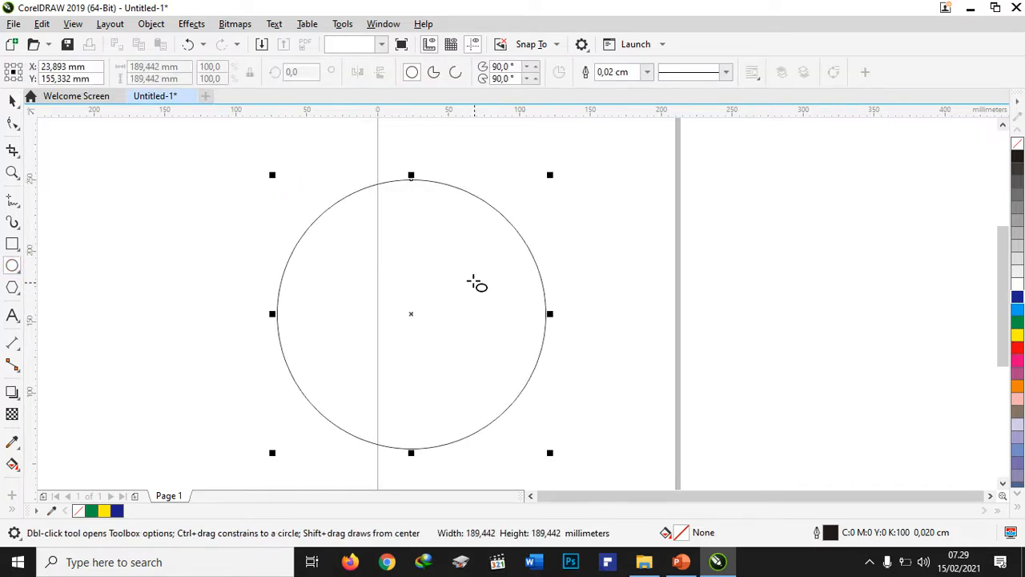
drag(584, 197, 475, 329)
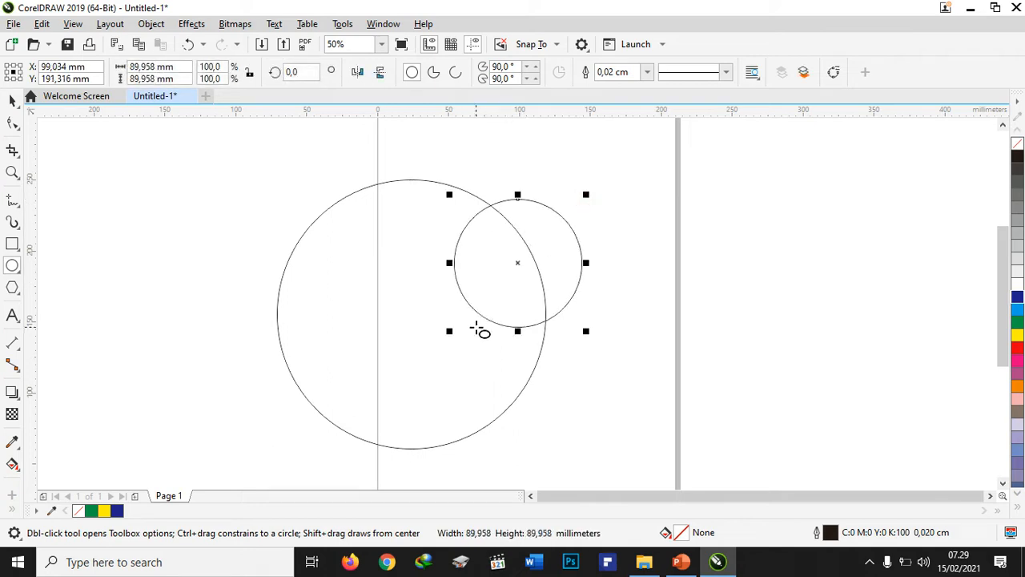
Fill the large circle with red and the small circle with green.
click(10, 100)
click(381, 291)
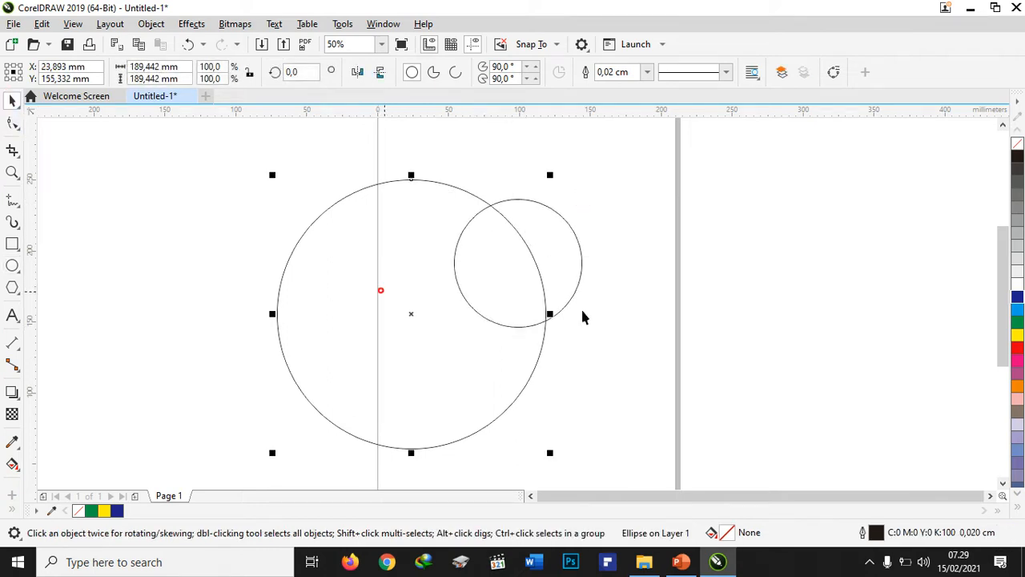
click(1017, 347)
click(583, 261)
click(1017, 321)
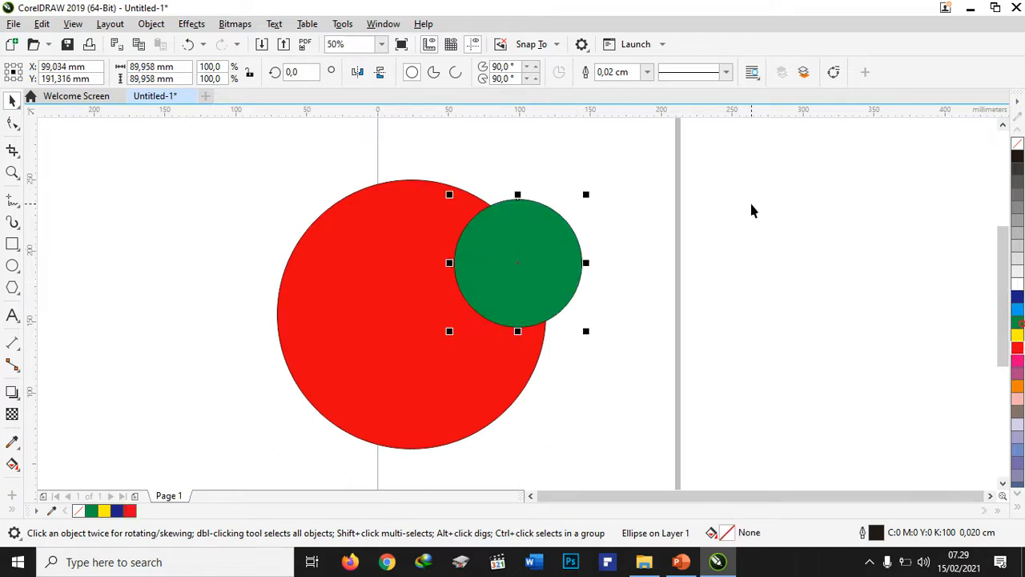
Apply Simplify to both circles and move the green circle to the right, clear of the red one.
drag(245, 152, 665, 470)
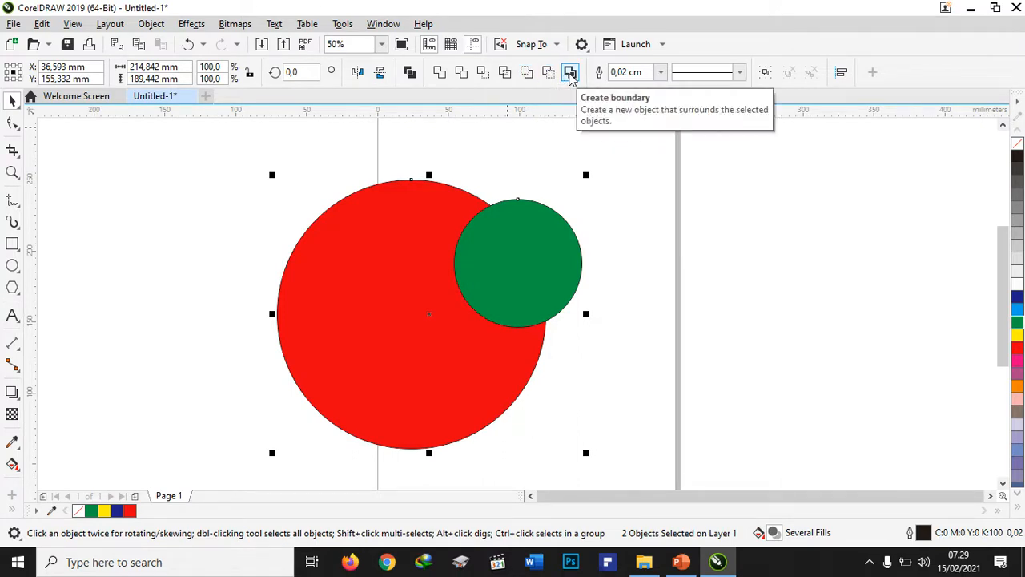
click(505, 73)
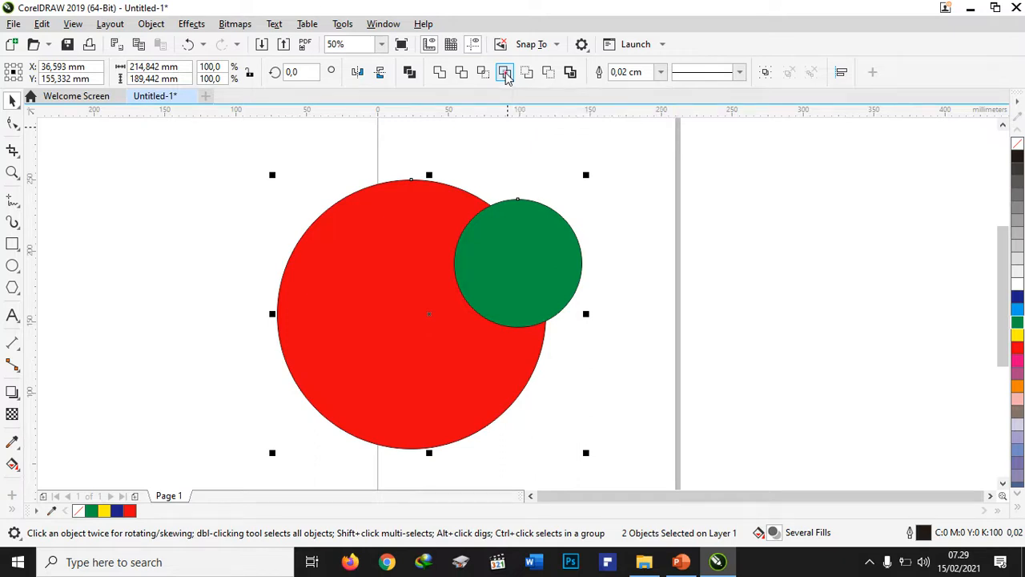
click(558, 282)
click(623, 279)
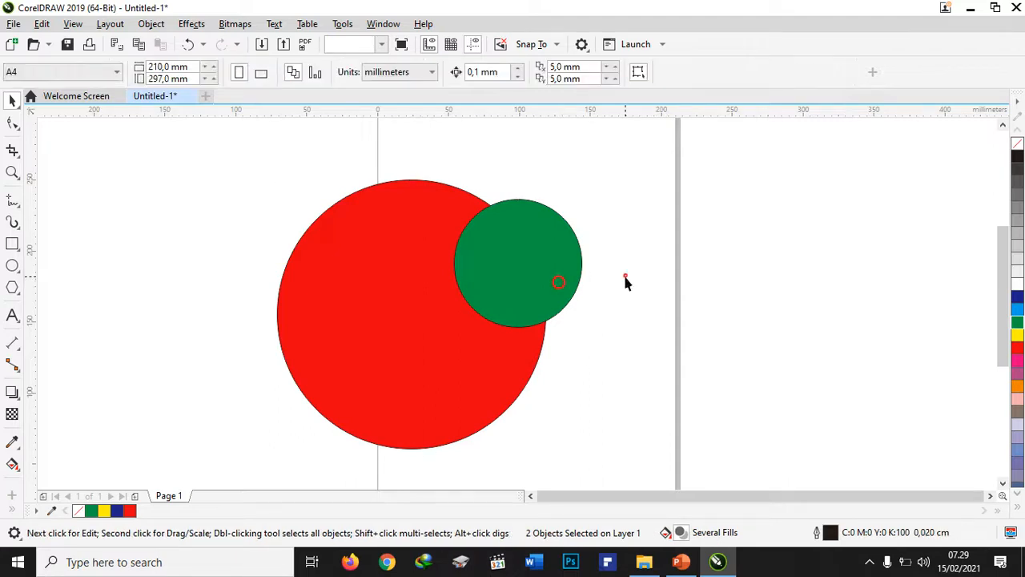
drag(543, 276, 698, 275)
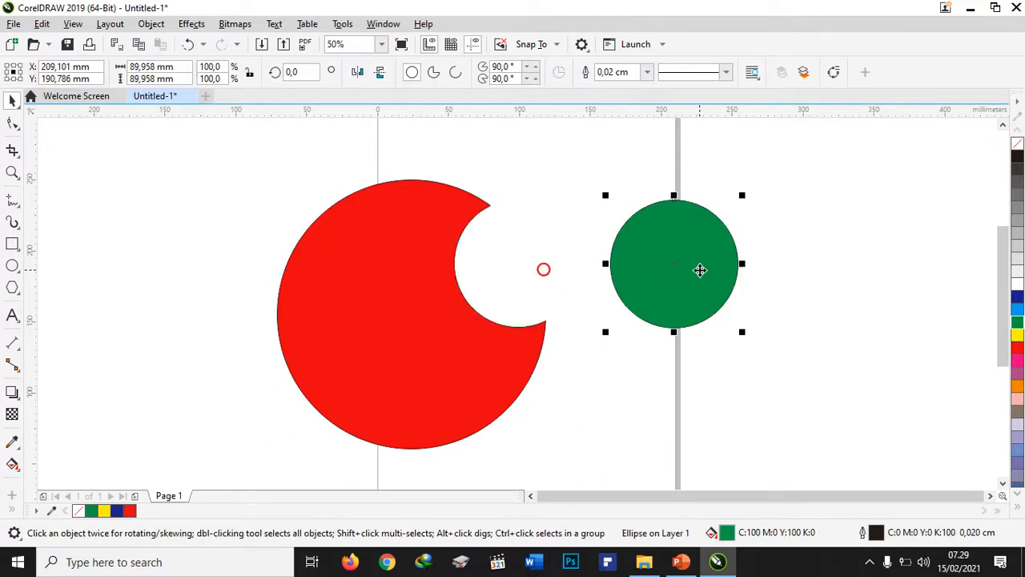
Shift the red shape slightly up and right, and place the green circle over its left edge.
drag(413, 371, 460, 350)
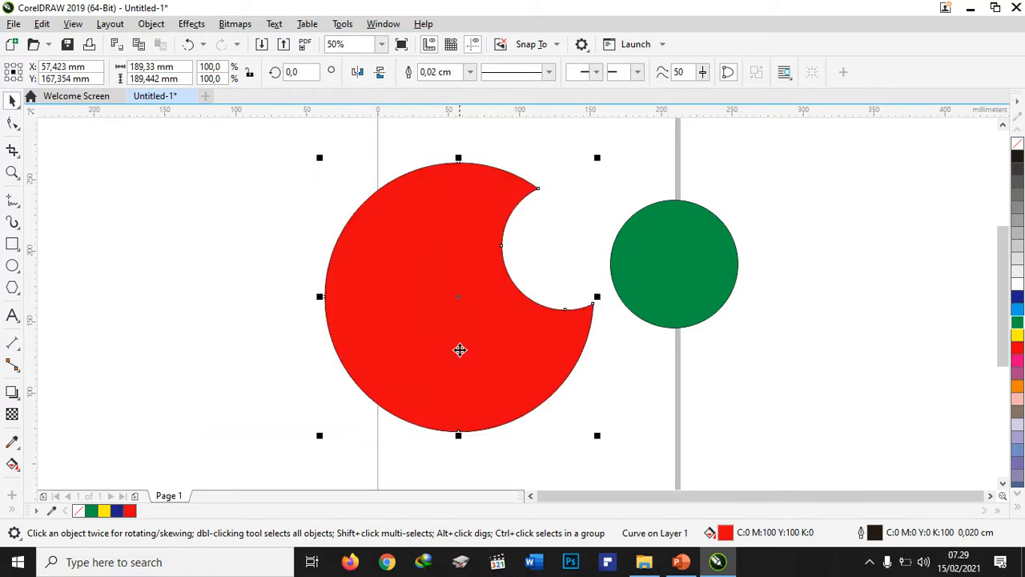
click(652, 275)
drag(652, 272, 298, 312)
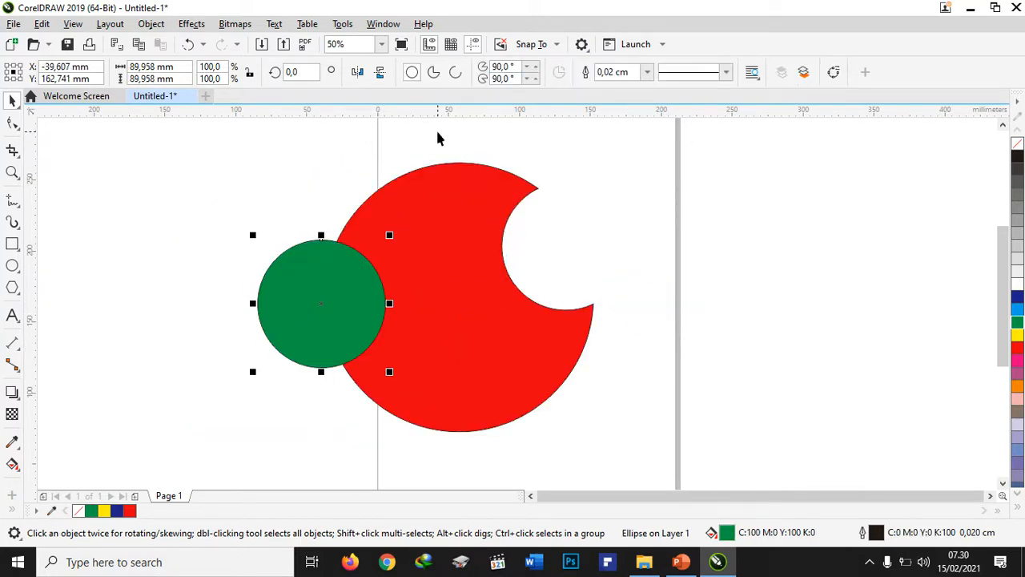
Try Front minus back on the green circle and the red shape, and undo it.
drag(185, 136, 641, 447)
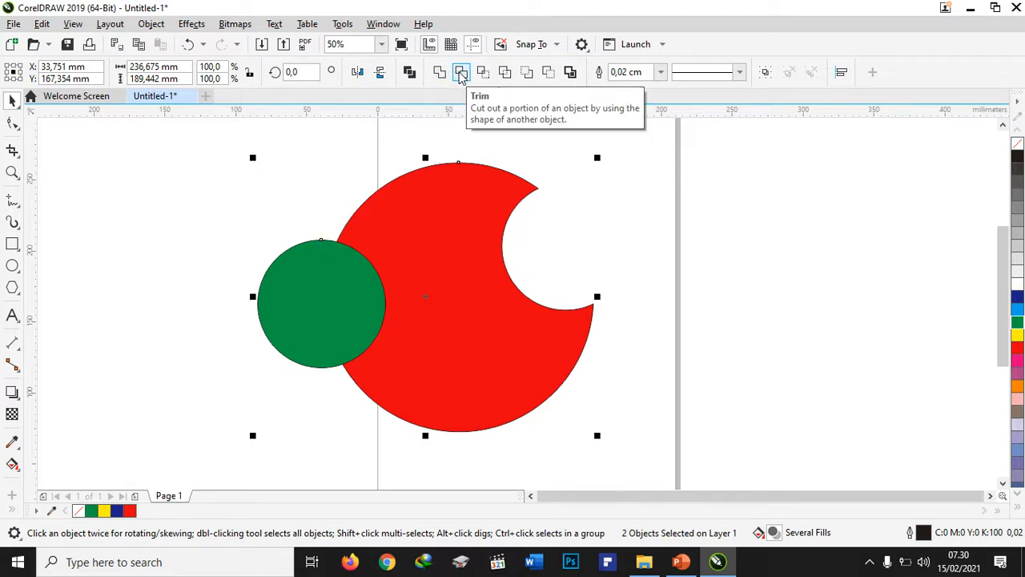
click(531, 74)
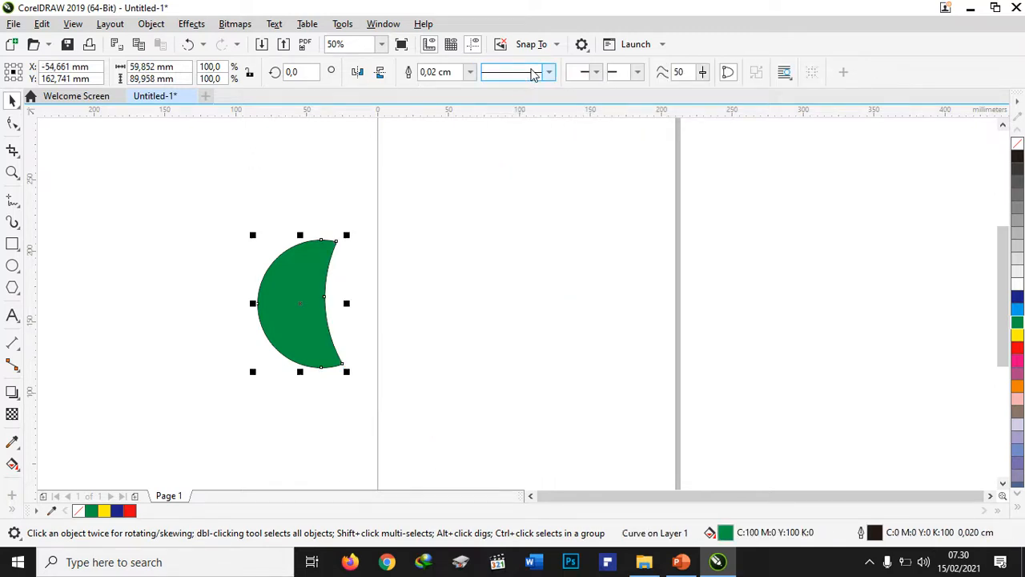
key(ctrl+z)
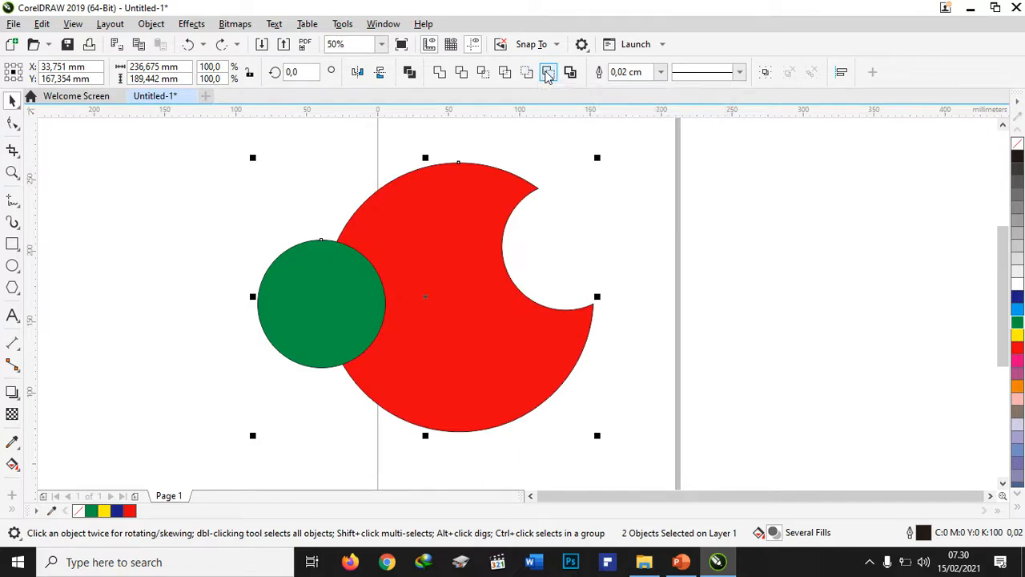
Try Back minus front on the same two shapes, and undo it.
click(548, 74)
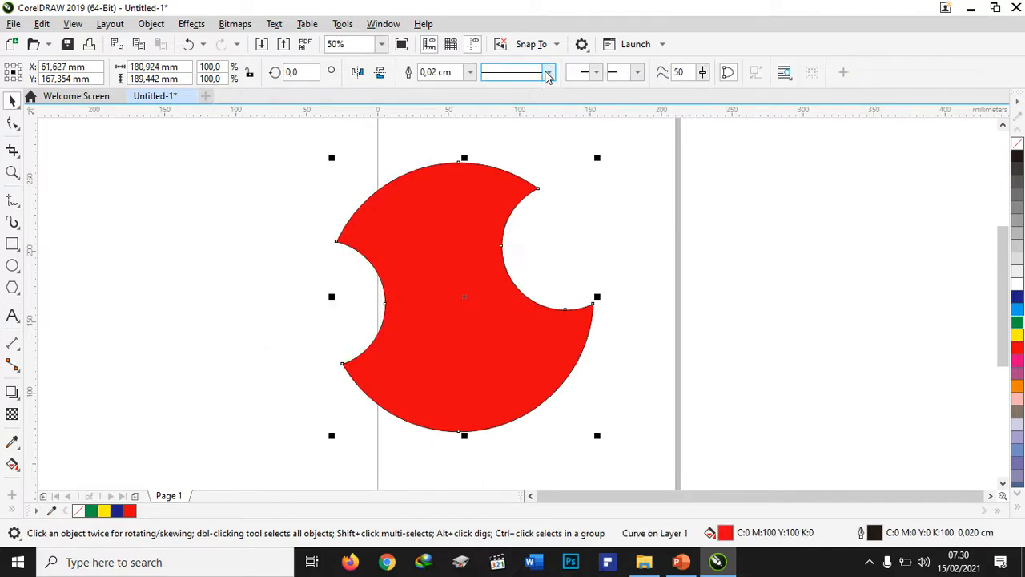
key(ctrl+z)
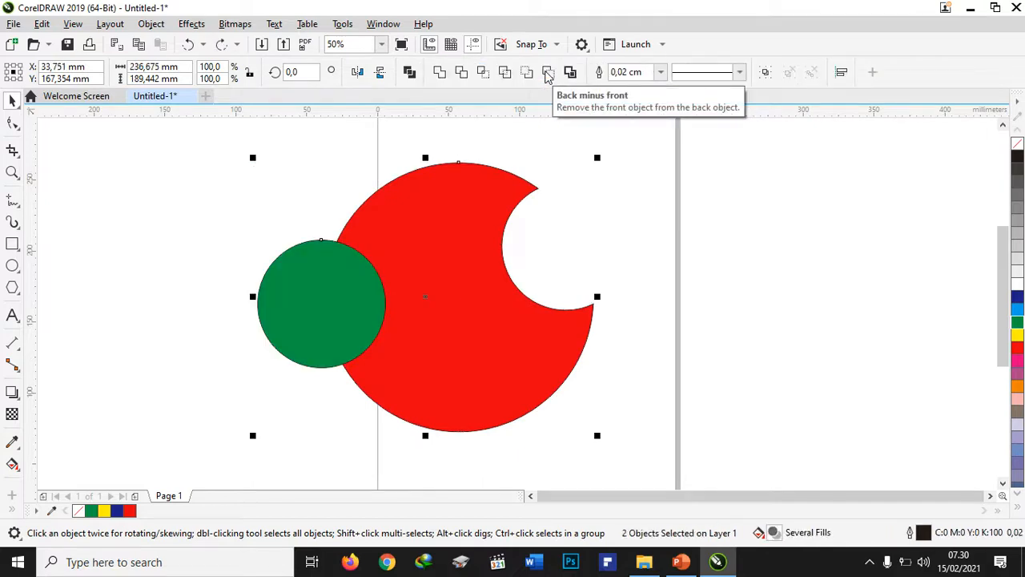
Delete the green circle and the red shape.
key(Delete)
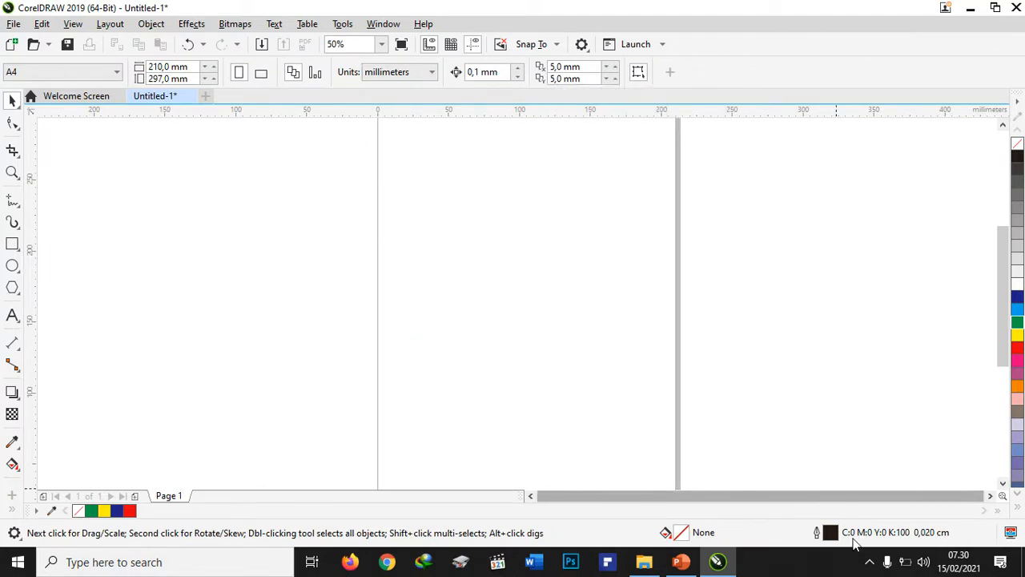
click(868, 565)
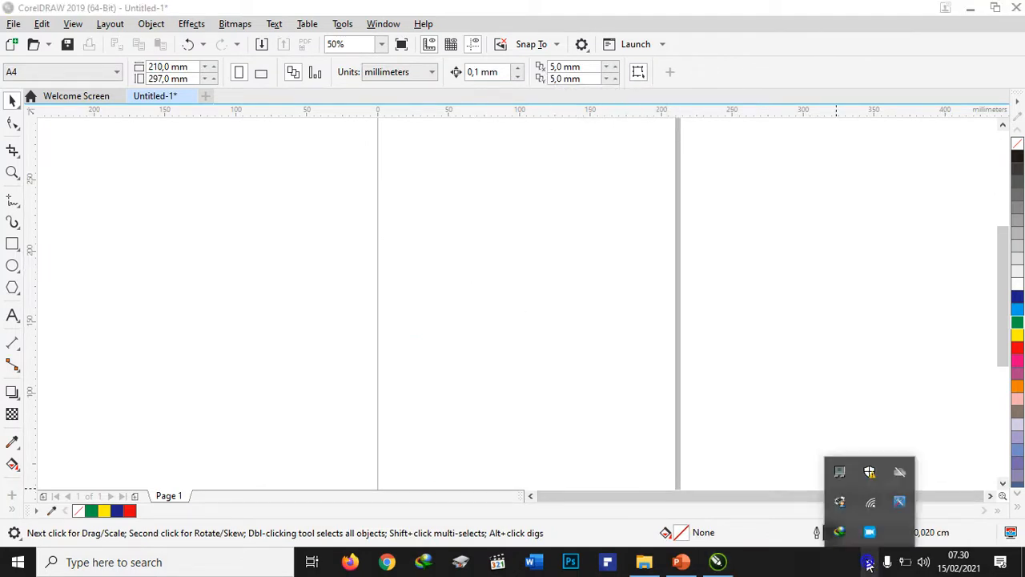
right_click(870, 528)
click(908, 453)
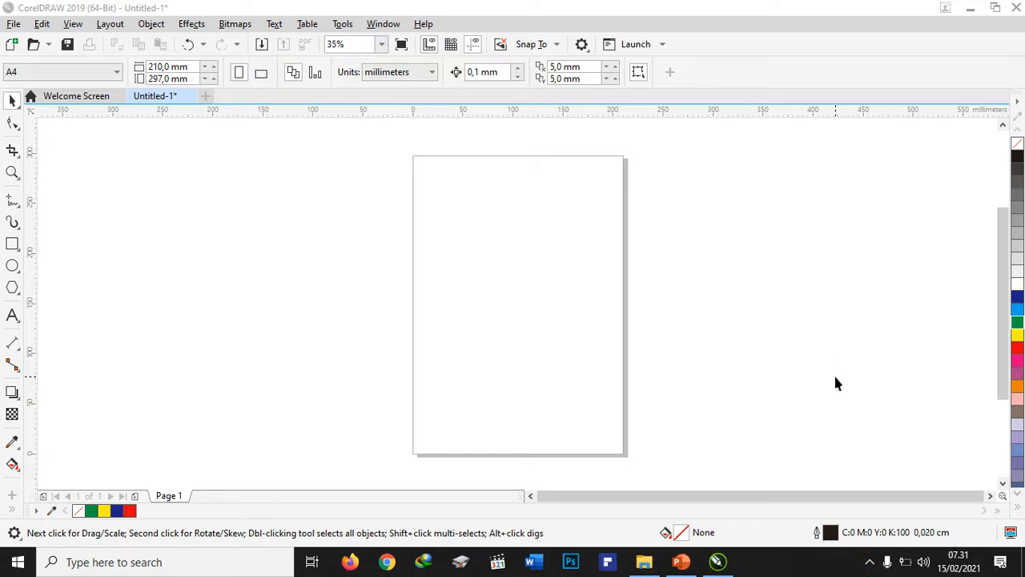
Draw a wavy, cloud-like outline about 184 by 165 mm across the page's left edge with the Freehand tool.
click(20, 209)
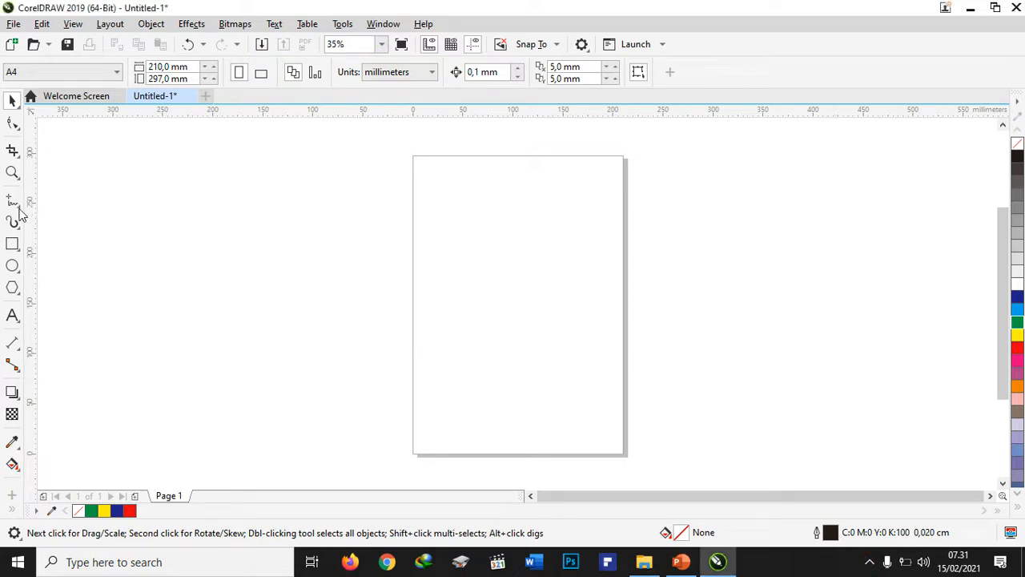
right_click(19, 209)
click(19, 209)
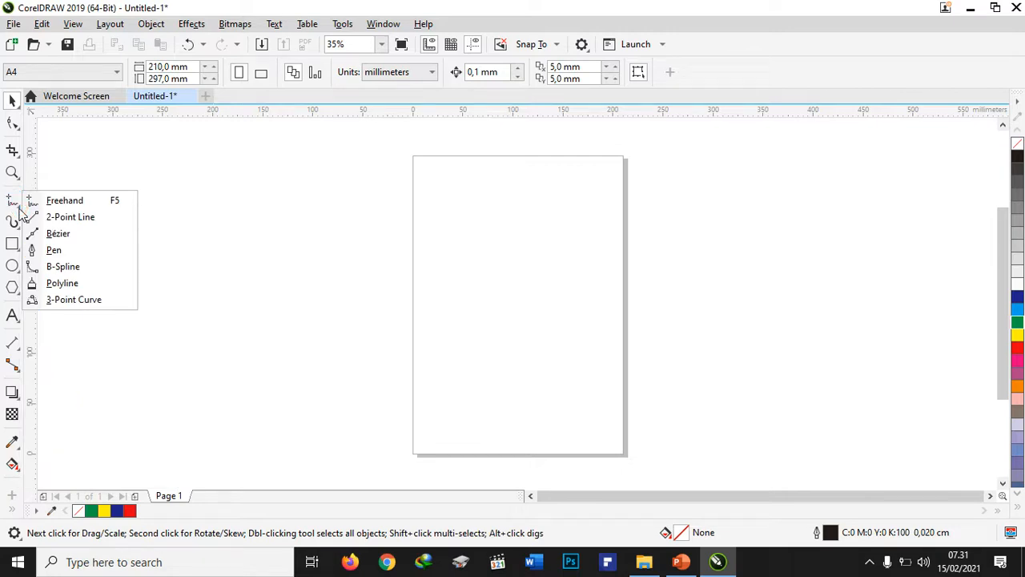
click(20, 210)
click(20, 210)
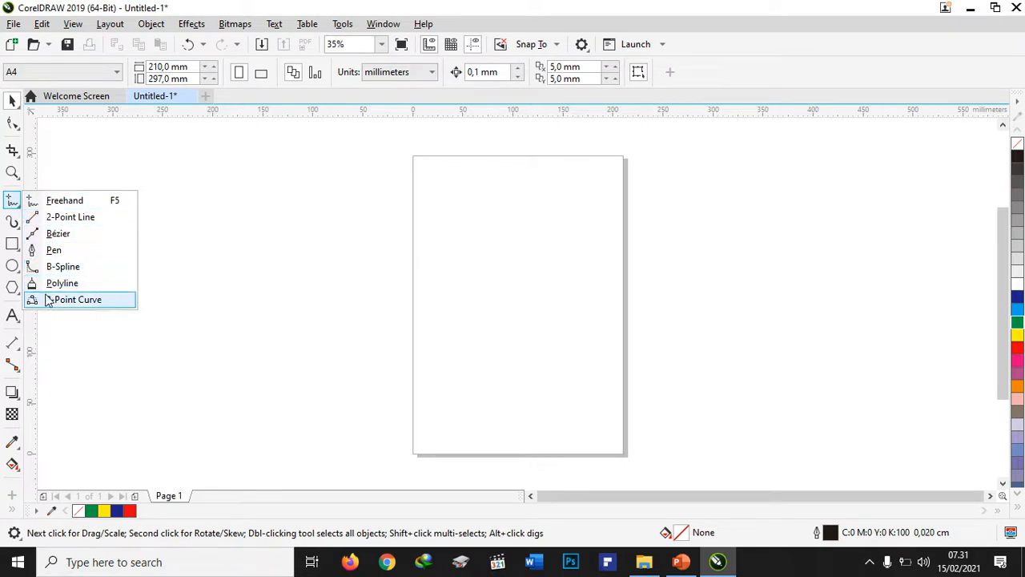
click(34, 205)
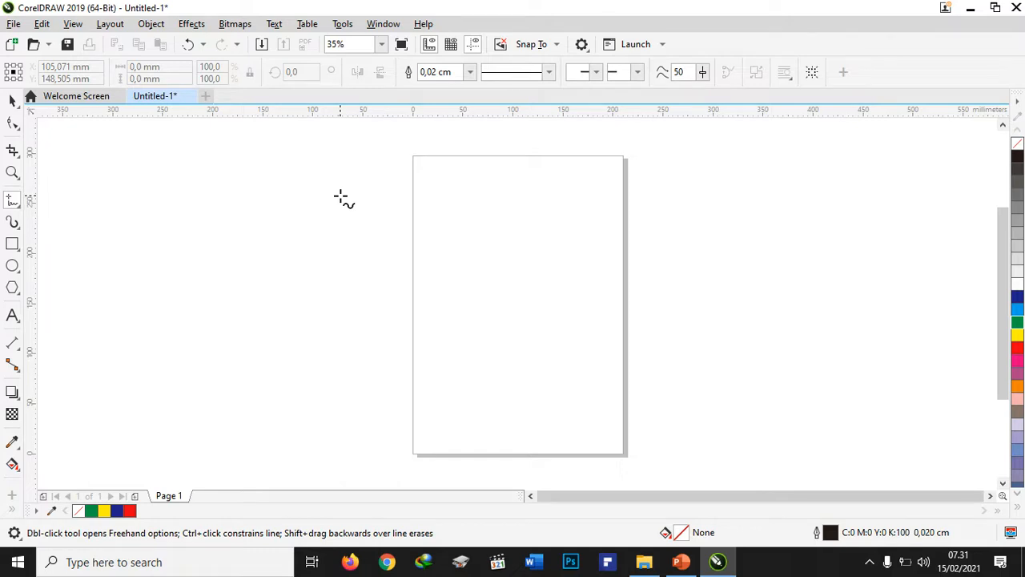
mouse_move(340, 196)
mouse_down()
mouse_move(314, 246)
mouse_move(321, 300)
mouse_move(353, 335)
mouse_move(425, 348)
mouse_move(455, 334)
mouse_move(499, 285)
mouse_move(483, 226)
mouse_move(442, 205)
mouse_move(438, 189)
mouse_move(343, 197)
mouse_up()
click(343, 194)
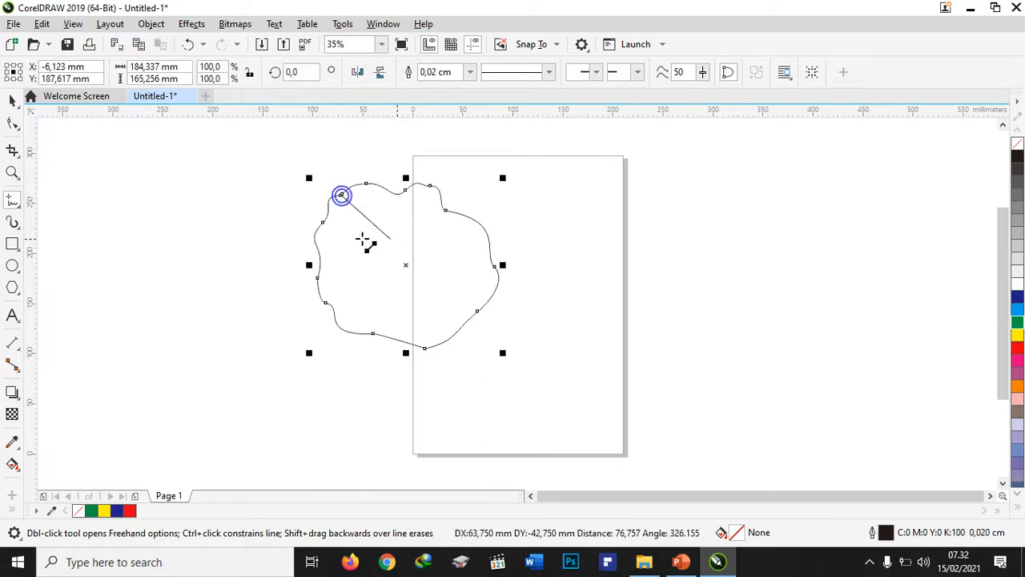
key(Escape)
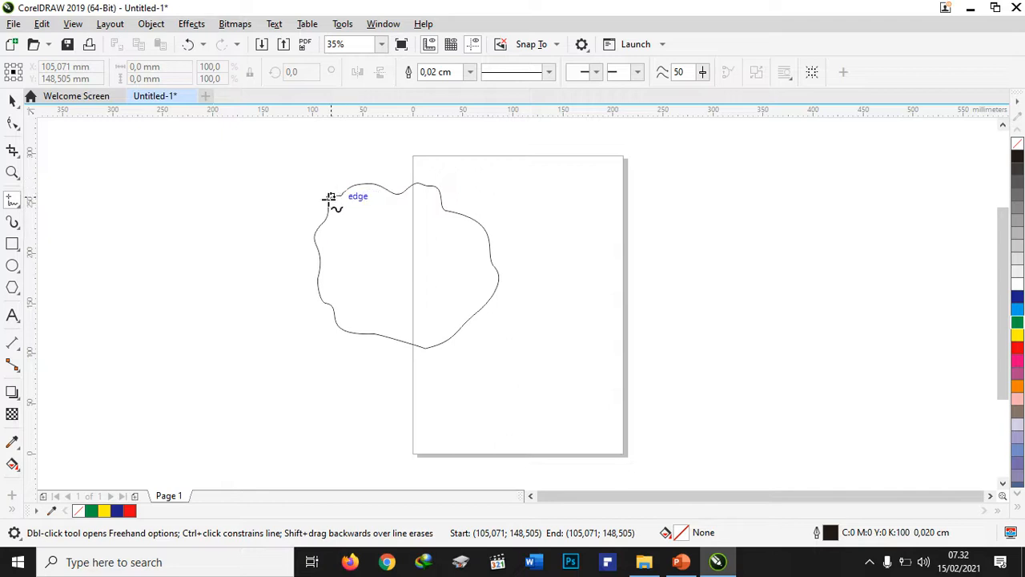
Fill the wavy, cloud-like outline with green.
click(12, 101)
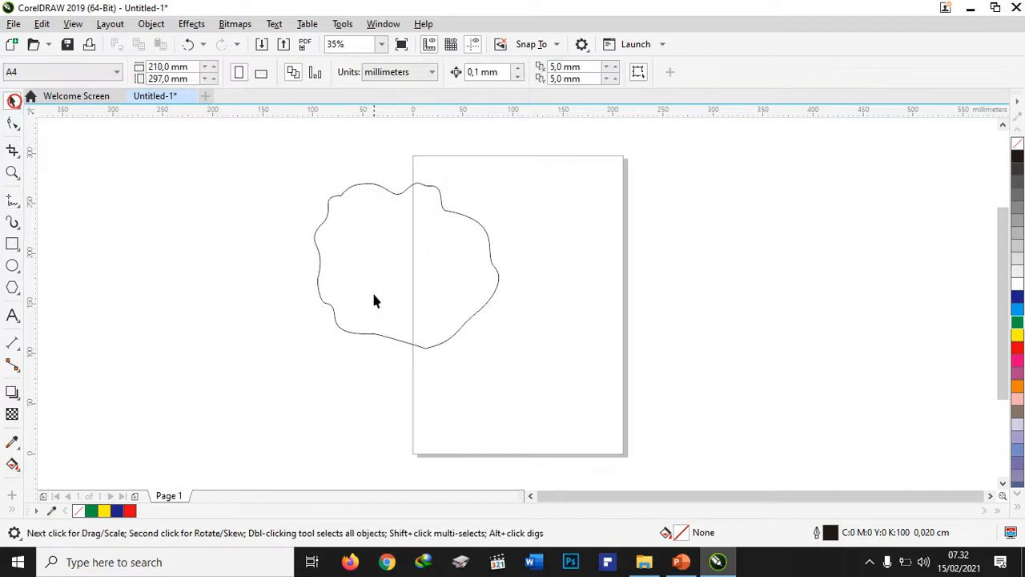
click(342, 199)
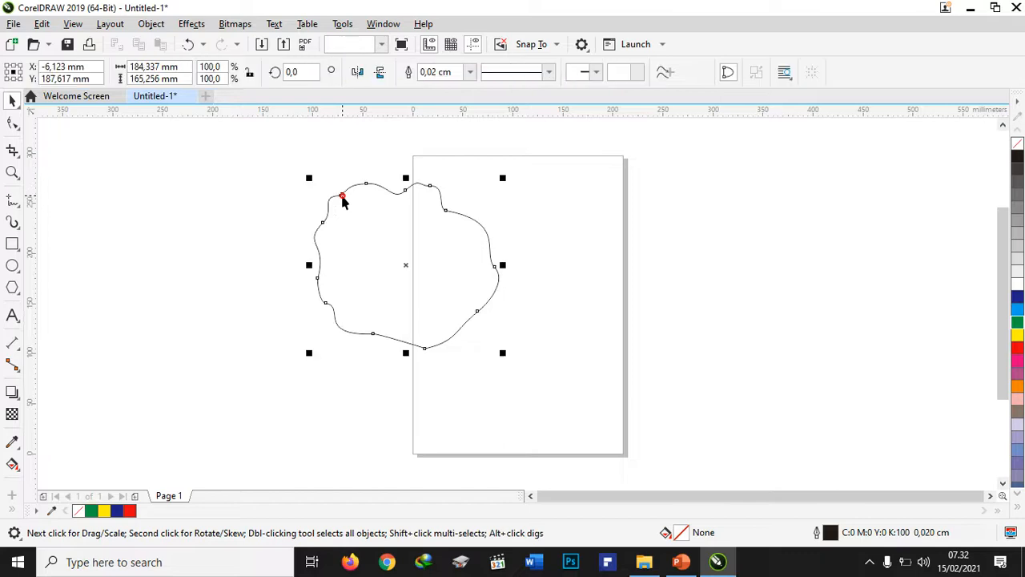
click(1017, 322)
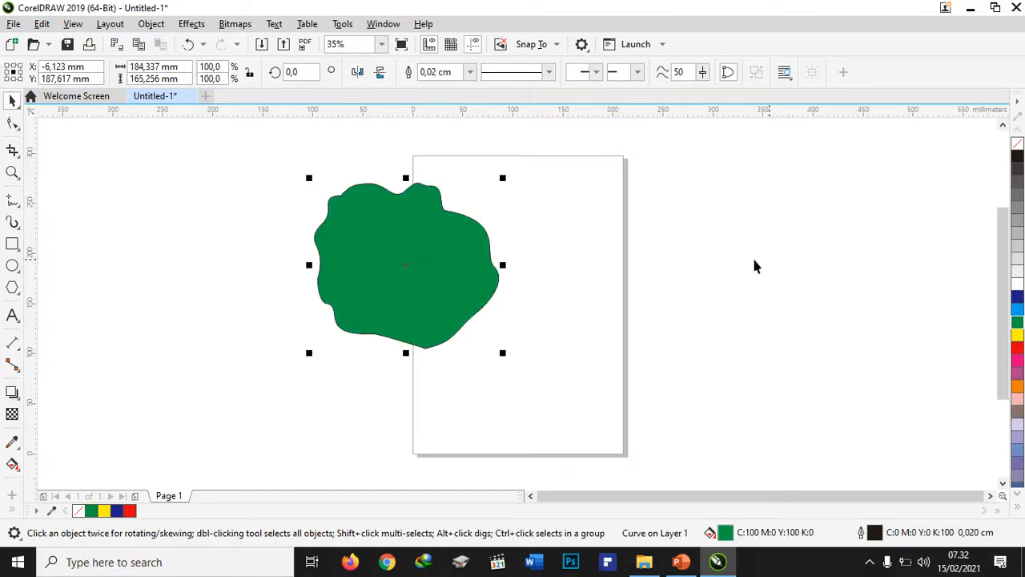
Move the green crown shape just outside the page's left edge, centred at about X -94 mm, Y 227 mm.
drag(431, 270, 539, 253)
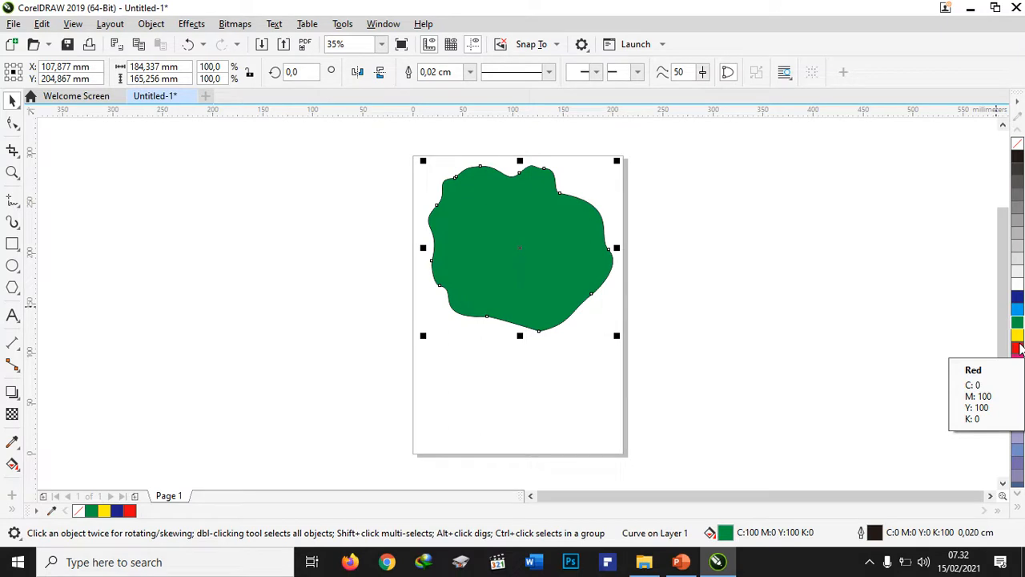
click(535, 247)
drag(535, 248, 530, 227)
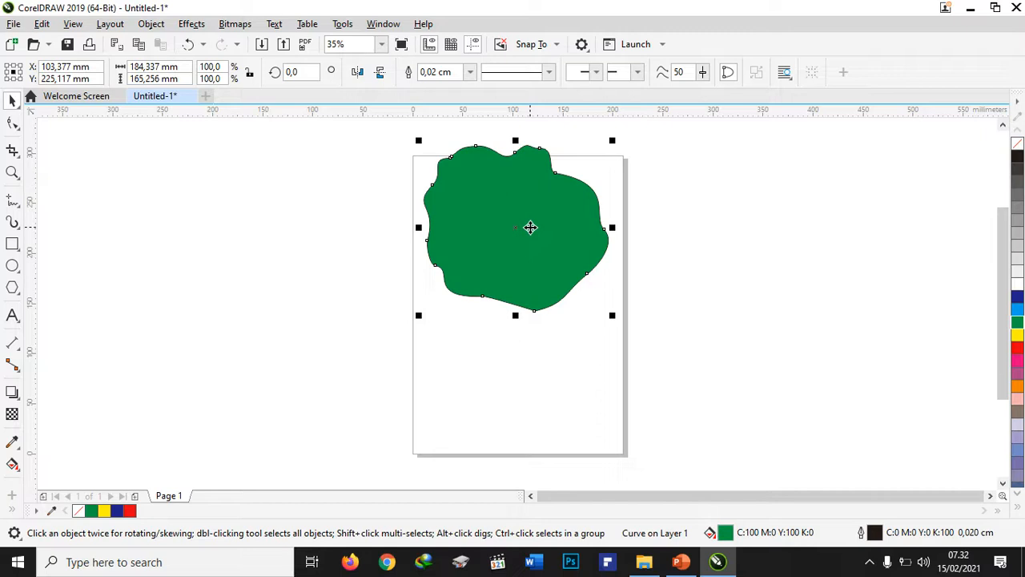
drag(530, 228, 333, 225)
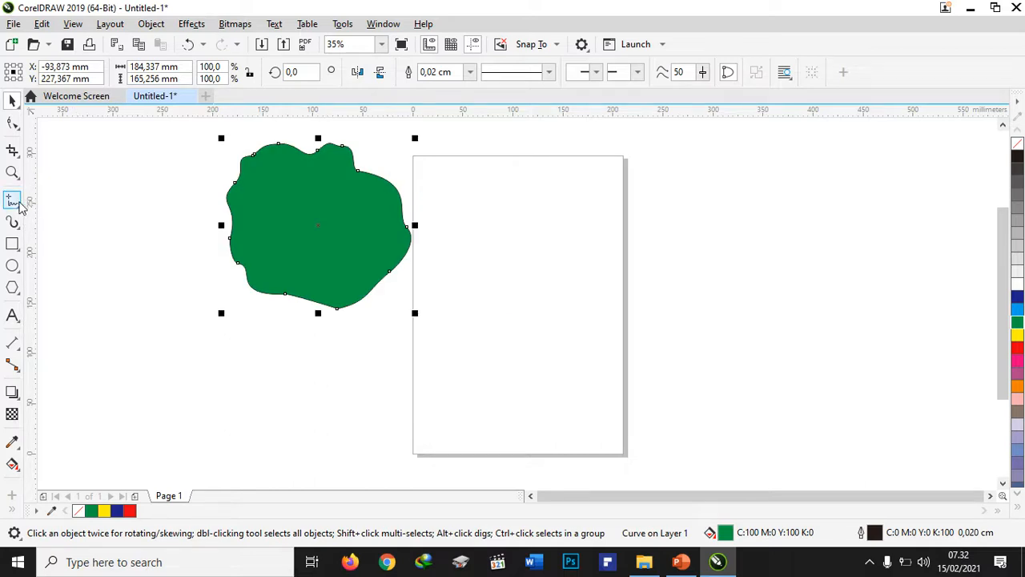
Draw the tree trunk's left branch and long left side with straight Freehand segments, about 48 by 248 mm.
click(14, 202)
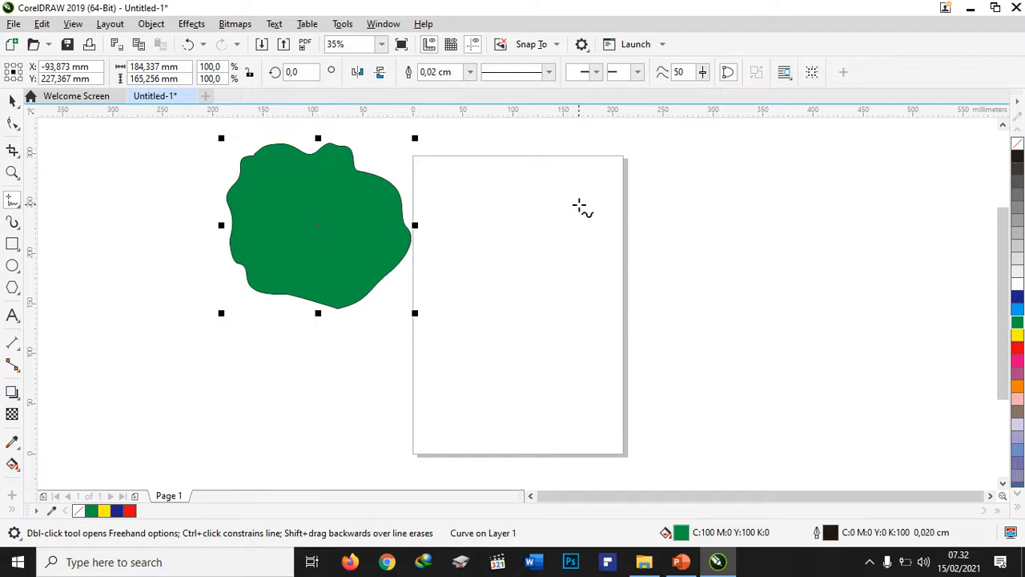
click(580, 206)
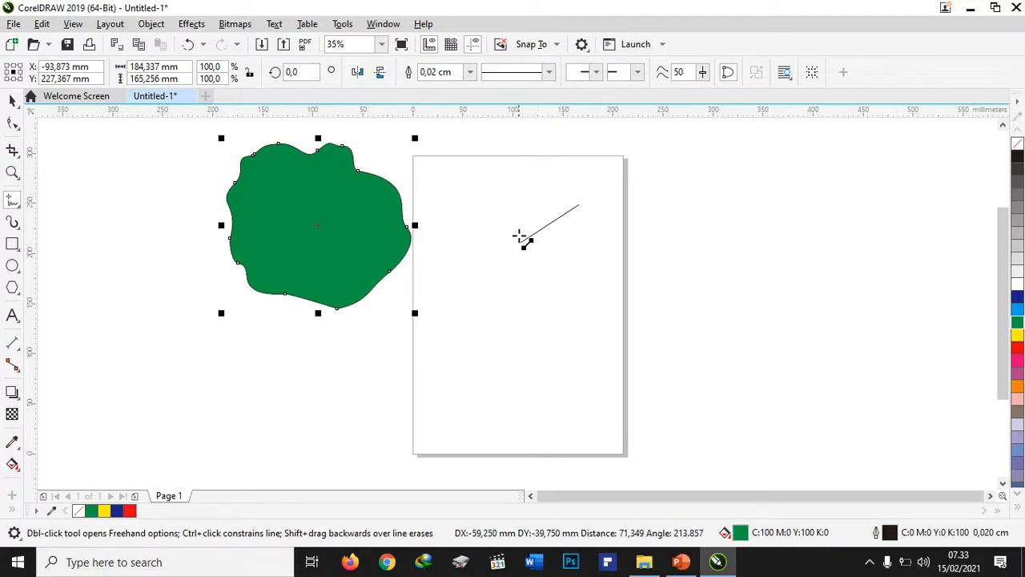
click(475, 241)
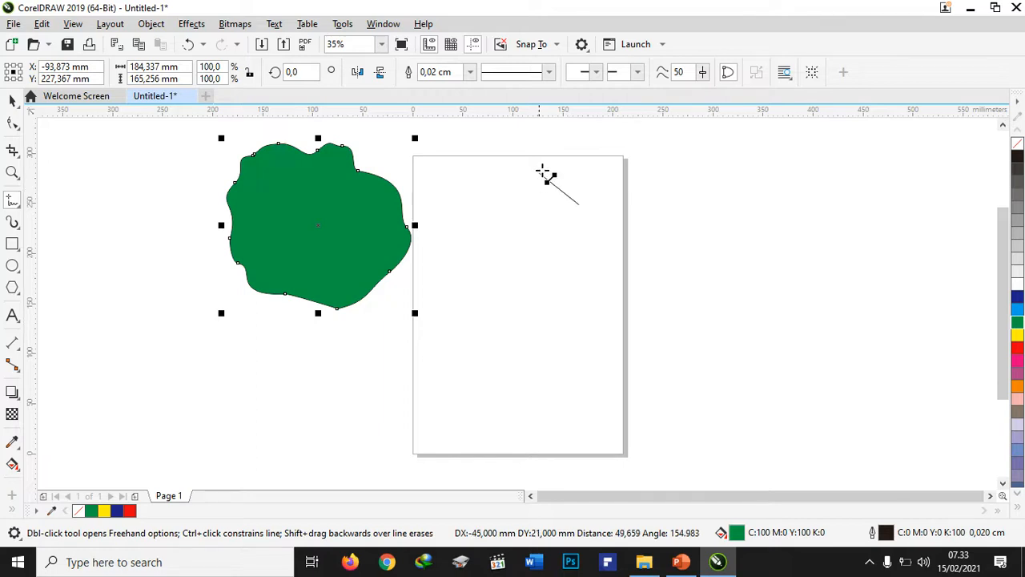
click(530, 179)
click(529, 179)
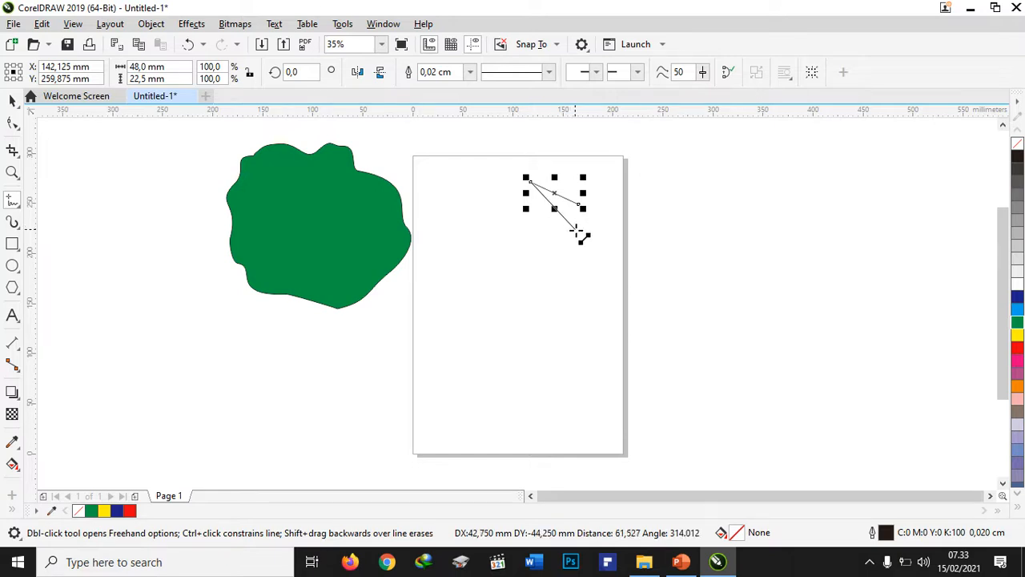
click(576, 231)
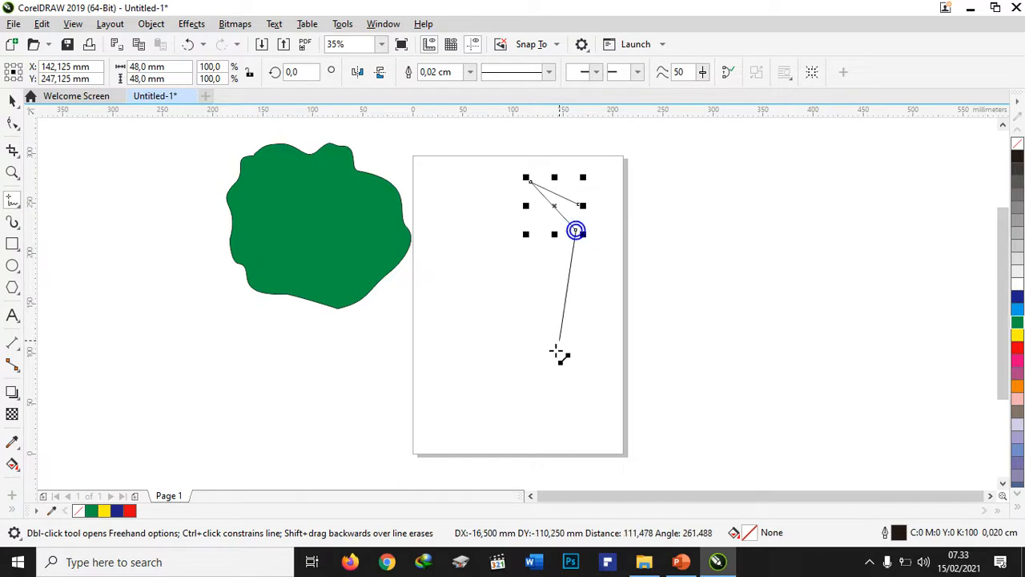
click(558, 434)
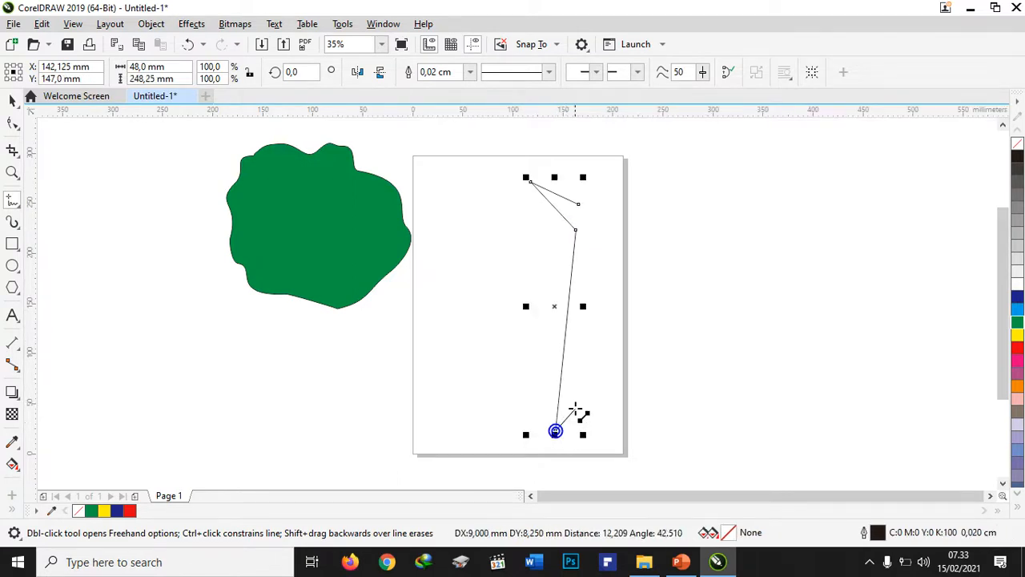
Continue the trunk outline with zigzag segments for the roots along its base.
click(581, 402)
click(590, 418)
click(603, 404)
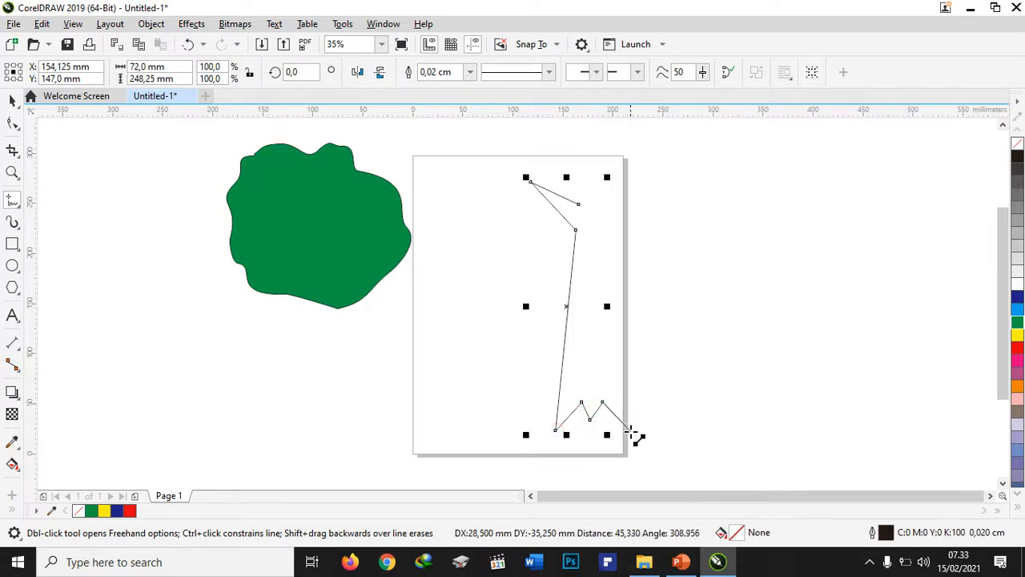
click(632, 431)
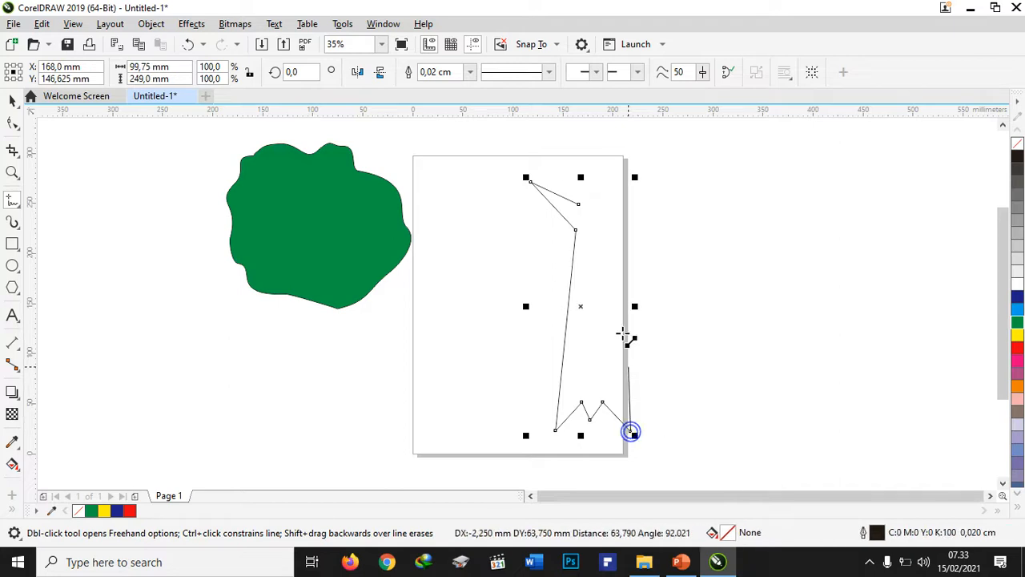
Draw the trunk's right side and remaining pointed branches, closing the outline at its start node, about 133 by 251 mm overall.
click(612, 285)
click(664, 252)
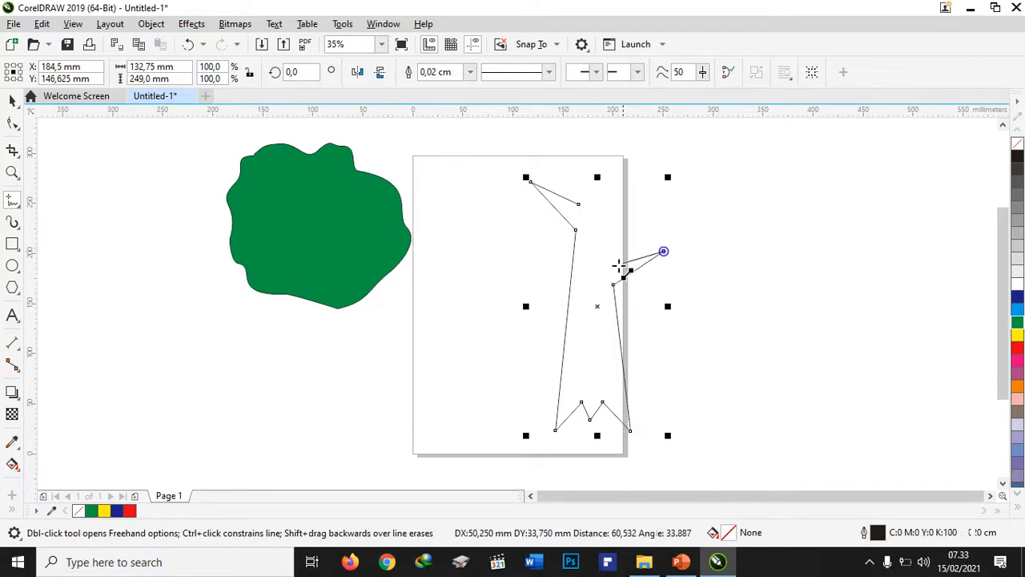
click(610, 260)
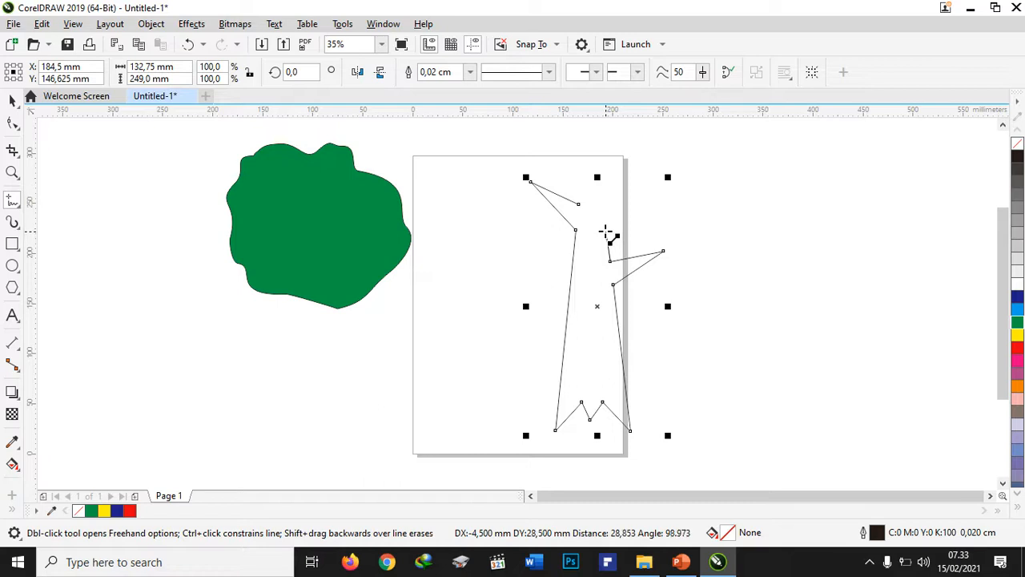
click(605, 231)
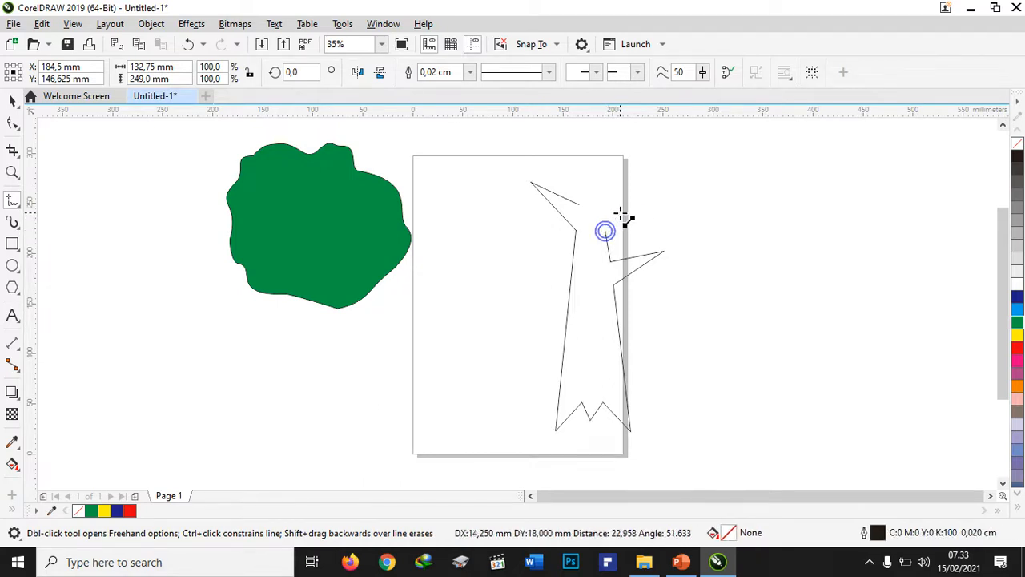
click(595, 217)
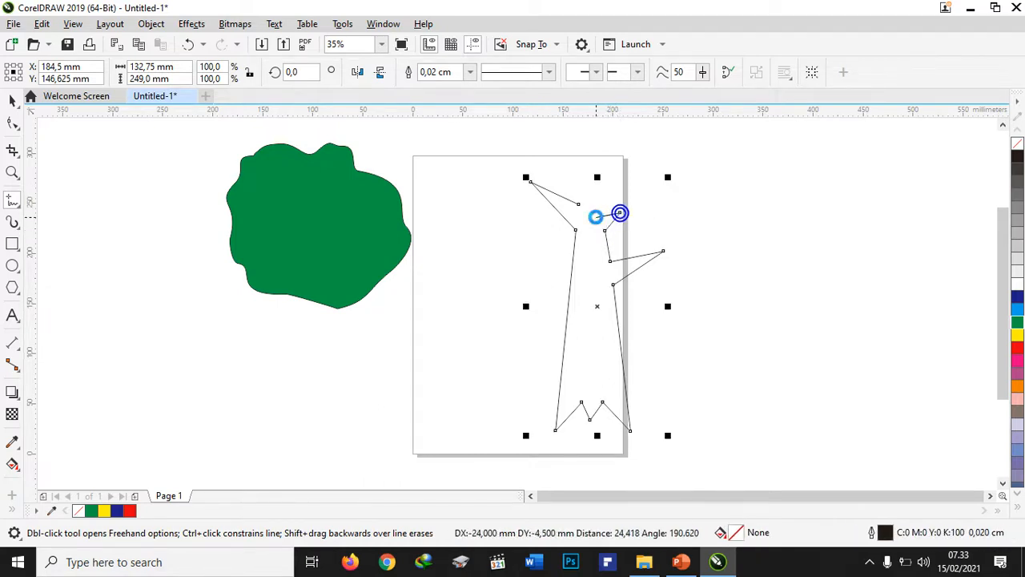
click(594, 176)
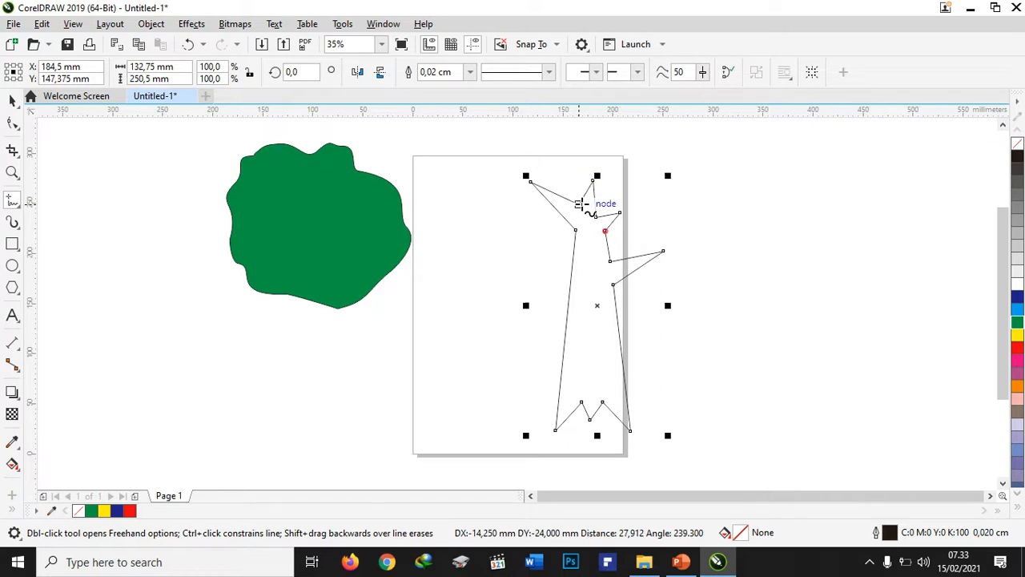
click(580, 204)
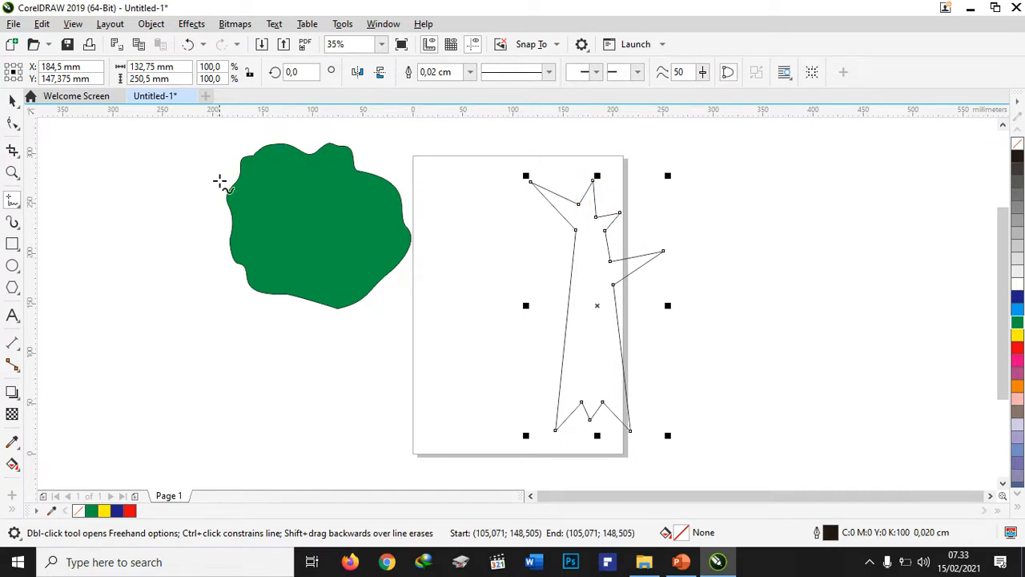
Fill the trunk with the brown colour C:0 M:60 Y:60 K:40 from the full colour palette.
click(11, 101)
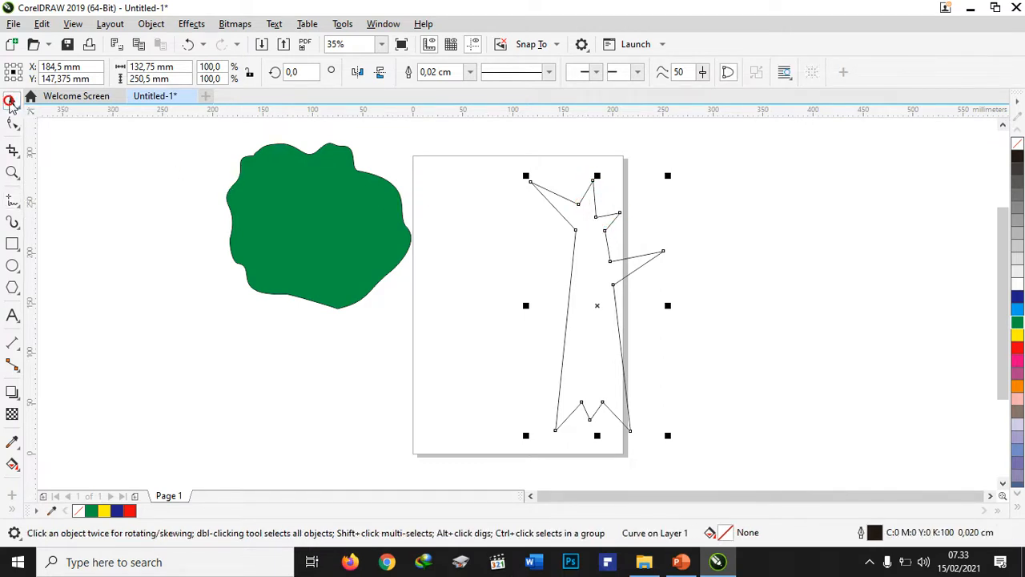
click(1017, 495)
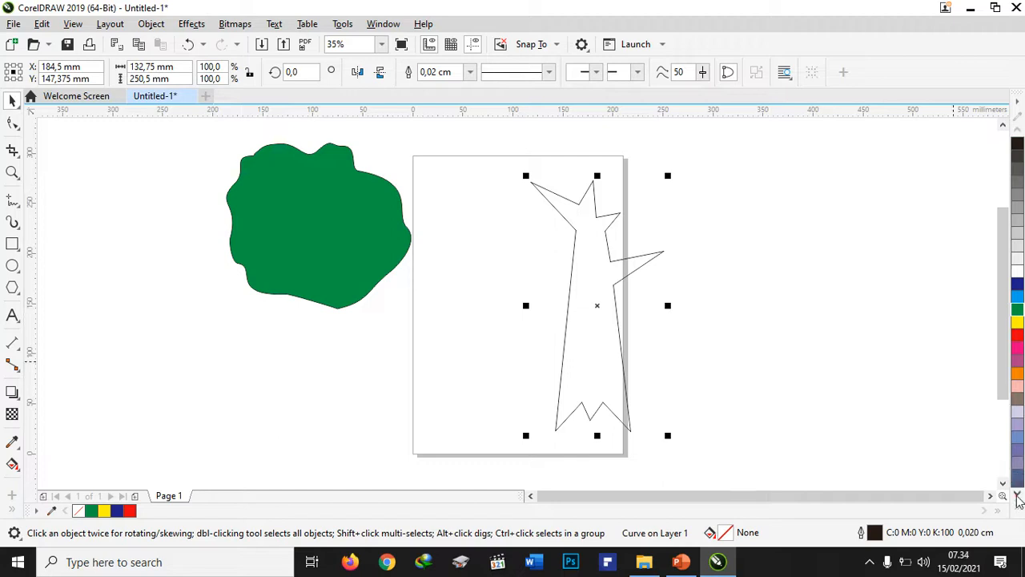
click(1017, 495)
click(1017, 495)
click(1017, 495)
click(1017, 495)
click(1017, 495)
click(1017, 495)
click(1017, 495)
click(1017, 495)
click(1018, 513)
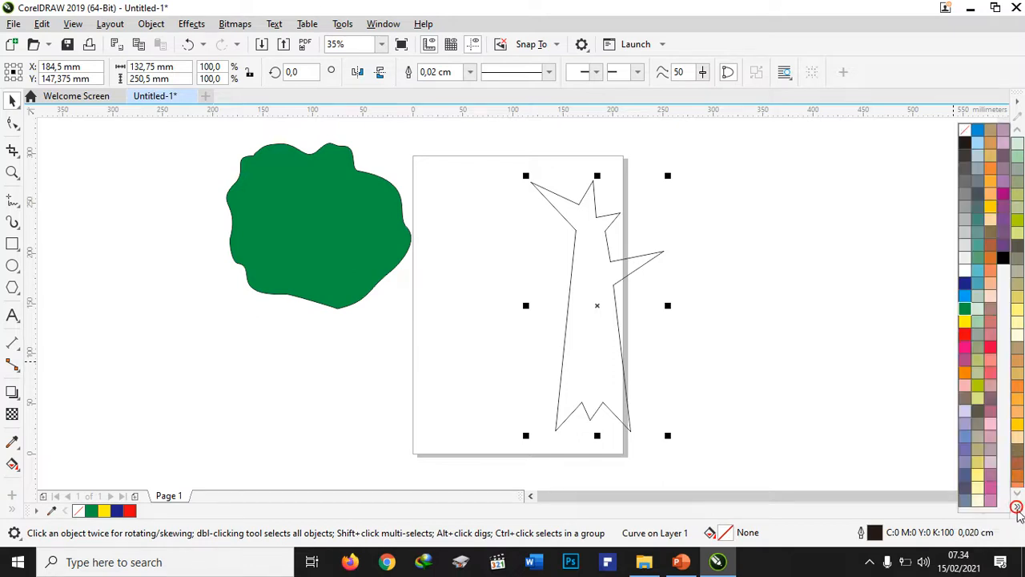
click(1018, 468)
Place the brown trunk over the green crown and scale both shapes together to about 161 by 275 mm.
drag(593, 302, 315, 333)
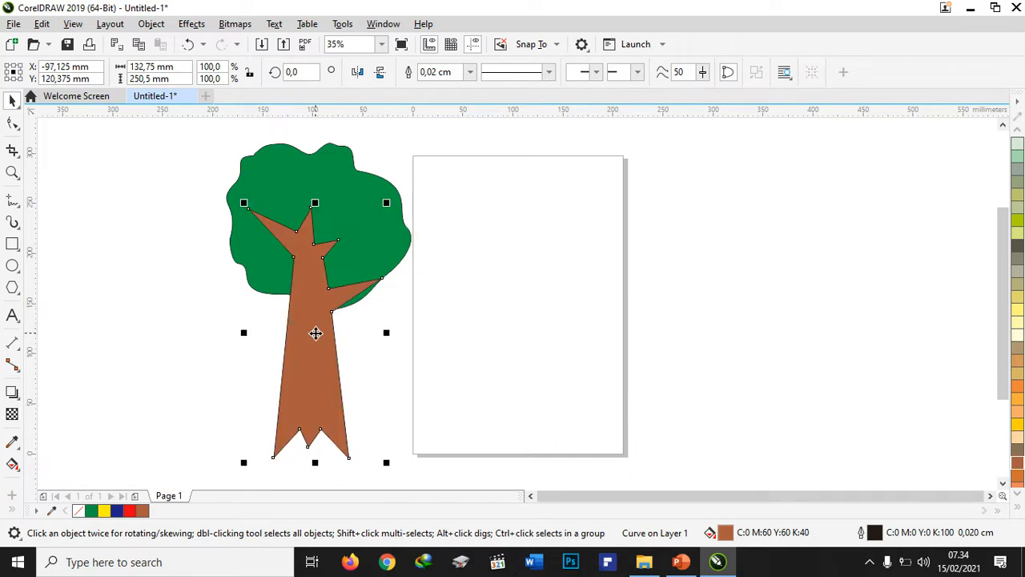
click(440, 326)
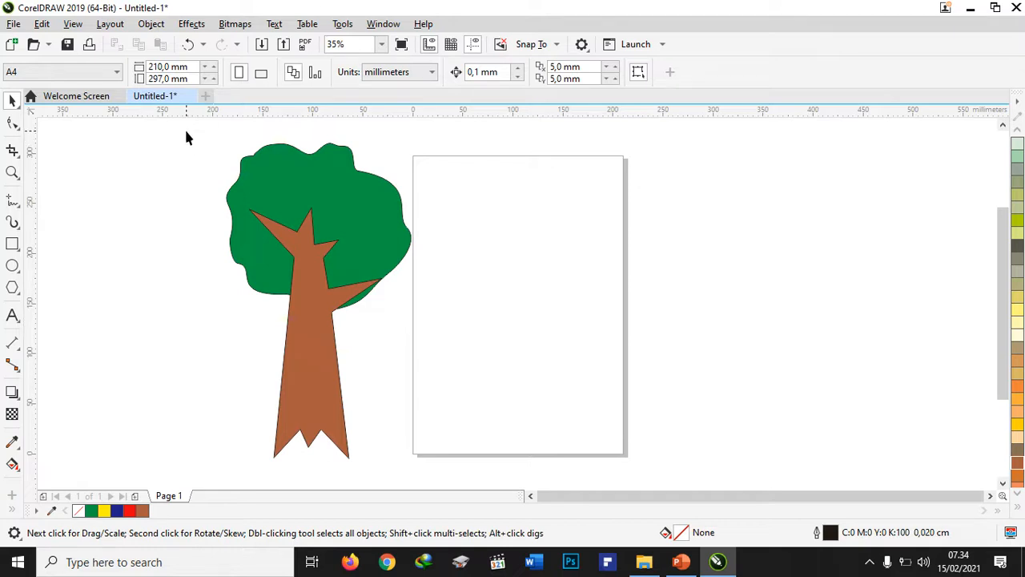
drag(186, 133, 435, 467)
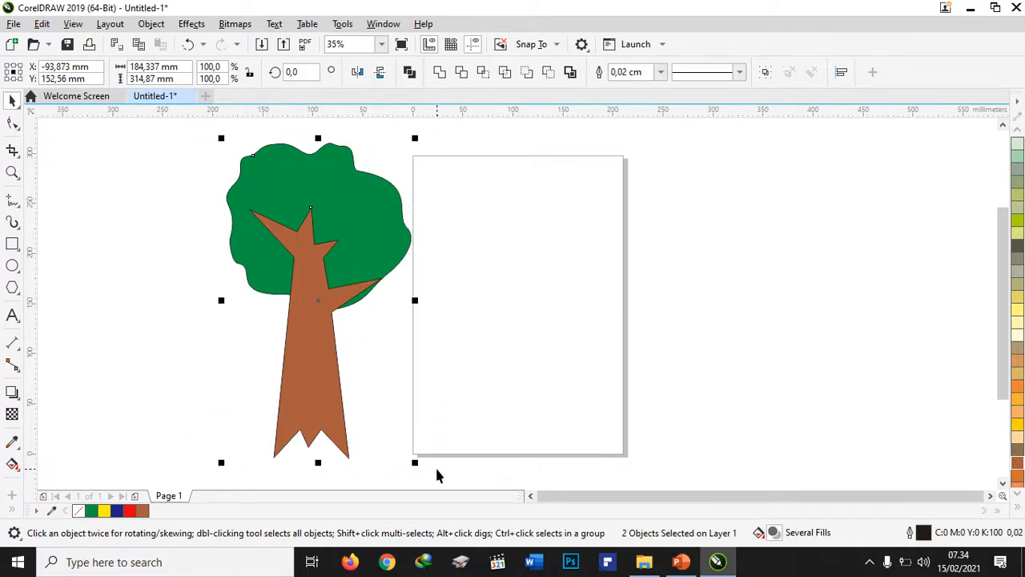
drag(415, 463, 391, 438)
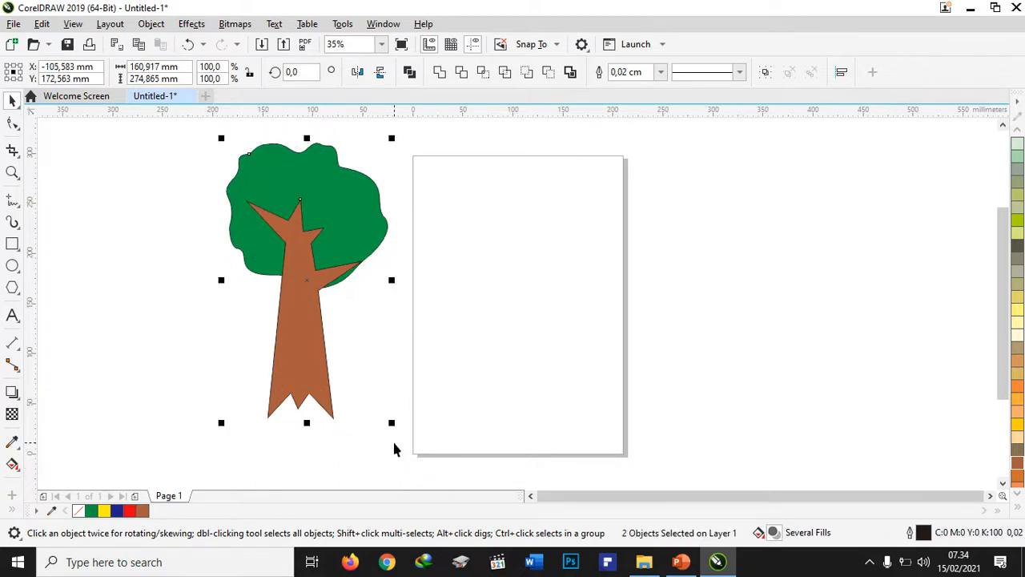
Try moving the ungrouped trunk away from the crown on its own, and undo the move.
click(370, 320)
click(348, 286)
drag(304, 266, 349, 282)
key(ctrl+z)
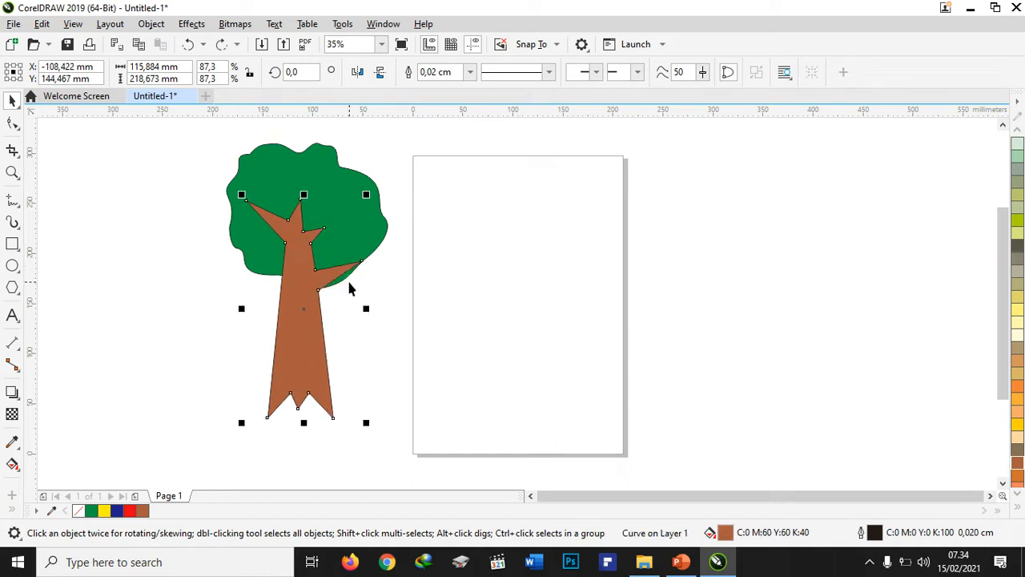
Move the crown and trunk together onto the page and group them.
key(ctrl+a)
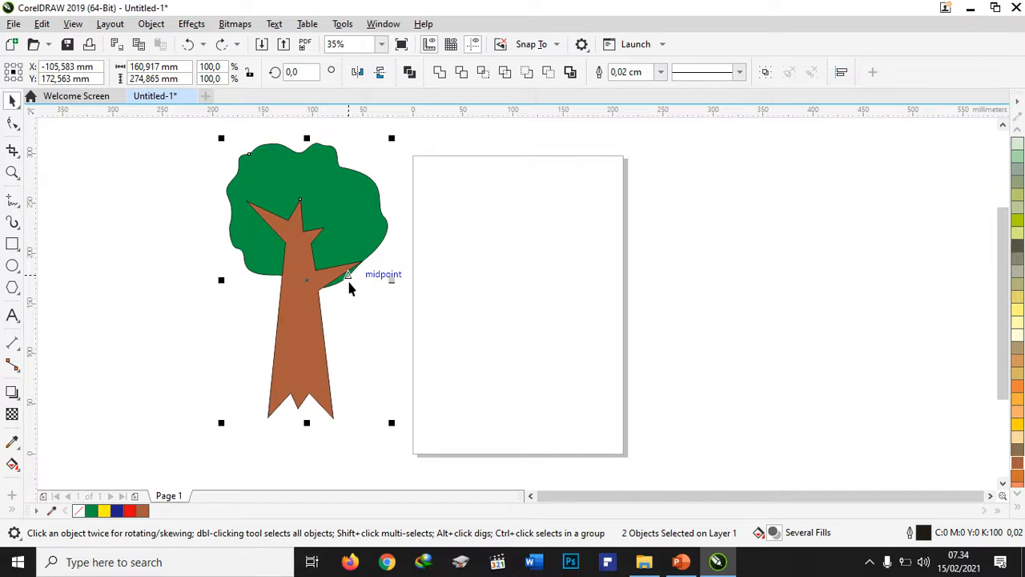
drag(311, 251, 535, 280)
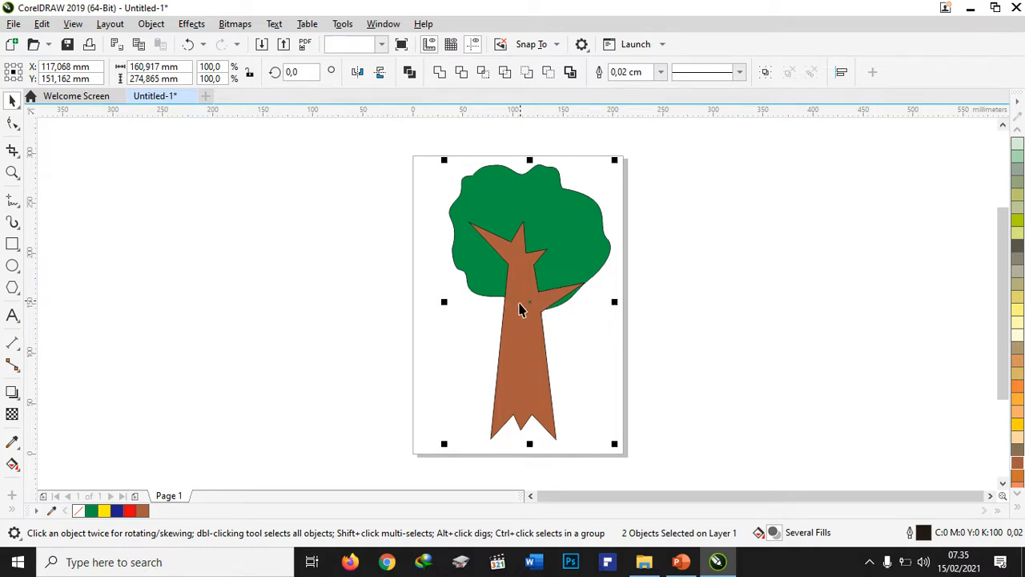
key(ctrl+g)
Move the grouped tree off the page to its left side, centred at about X -106 mm, Y 155 mm.
click(647, 329)
click(523, 294)
drag(523, 288, 300, 285)
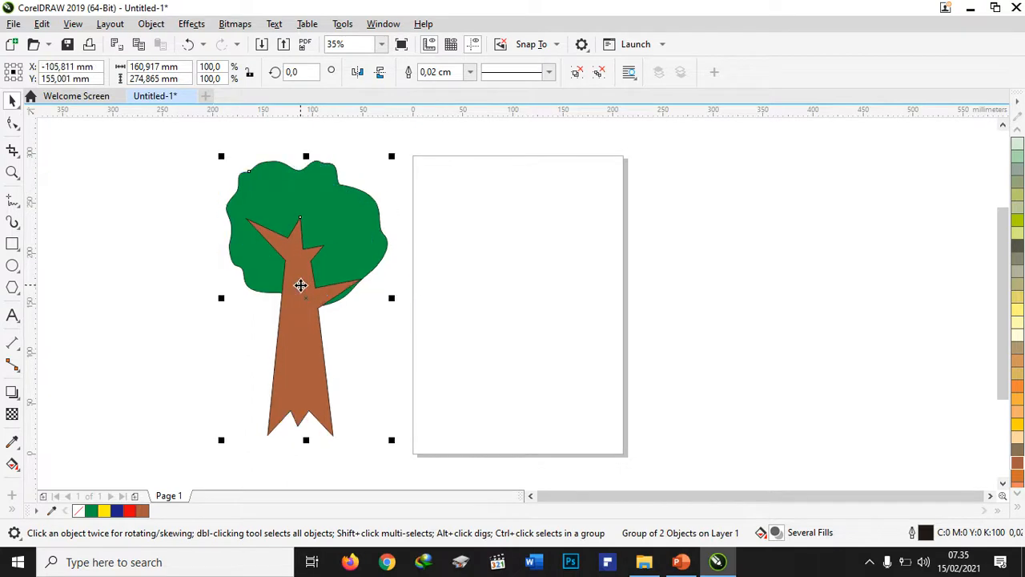
Duplicate the grouped tree and place the copy on the page at about X 67 mm, Y 149 mm.
key(ctrl+d)
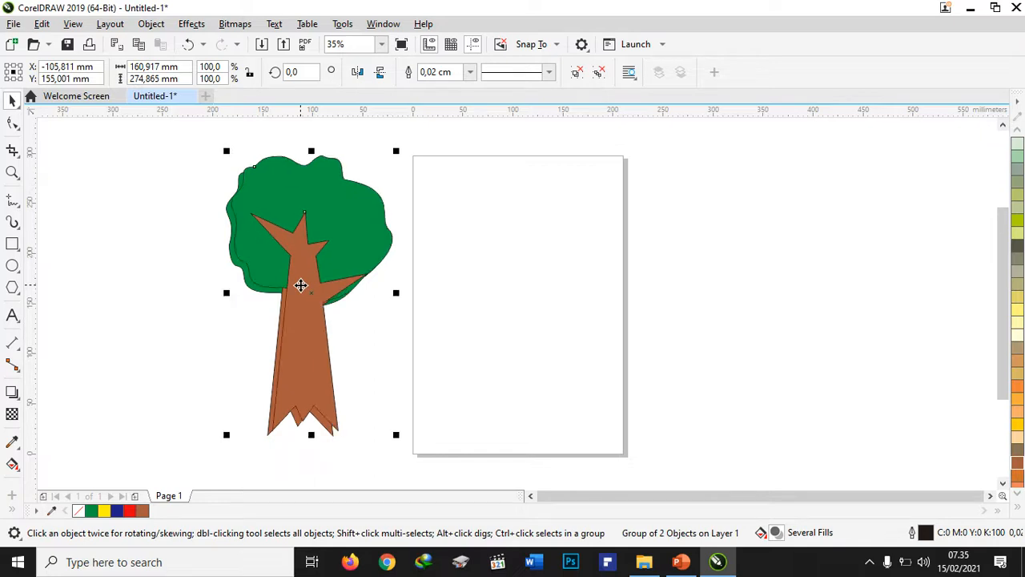
drag(300, 285, 461, 289)
drag(477, 372, 485, 382)
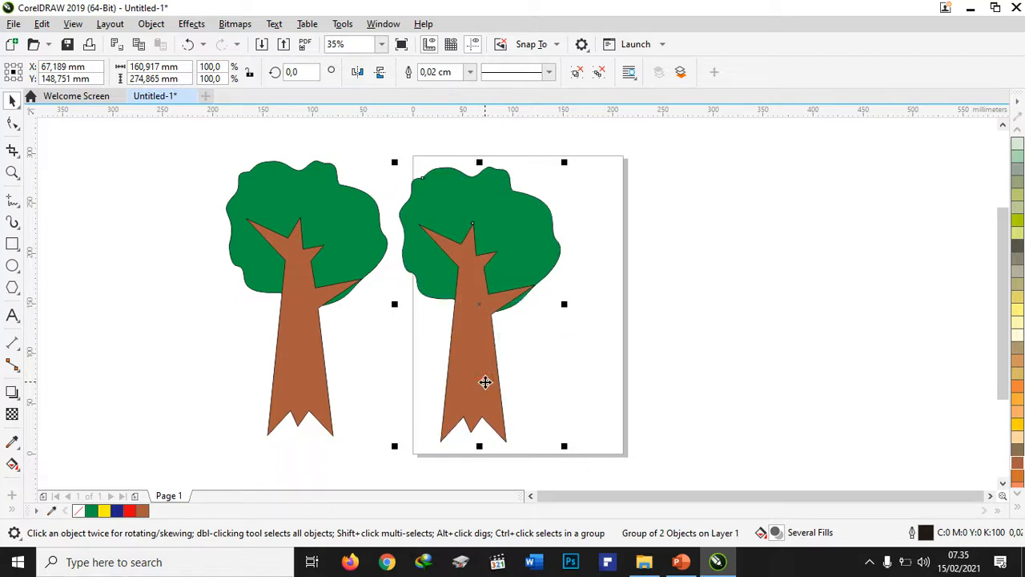
Duplicate the tree once more with the same offset, and delete this third tree.
key(ctrl+d)
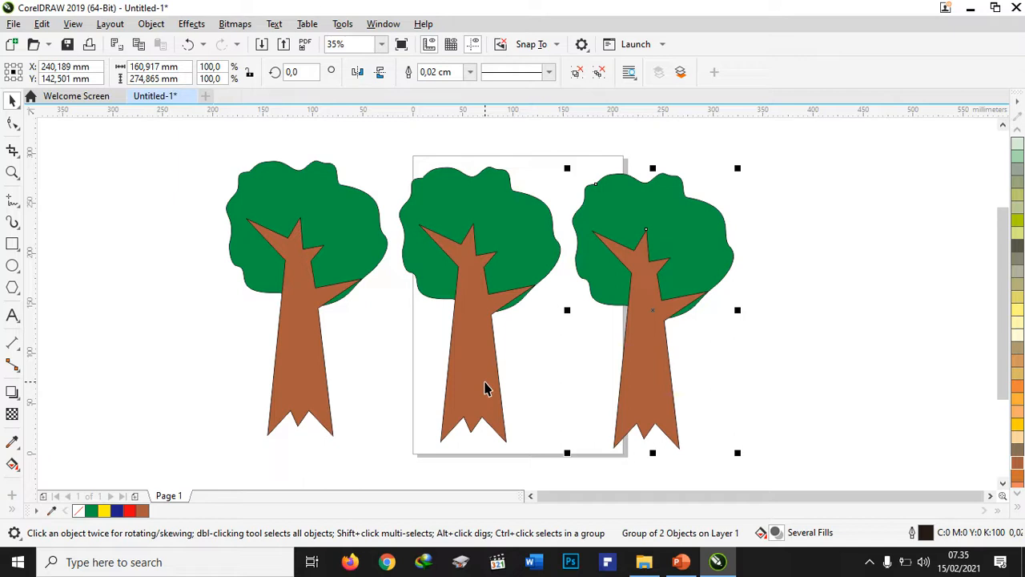
key(Delete)
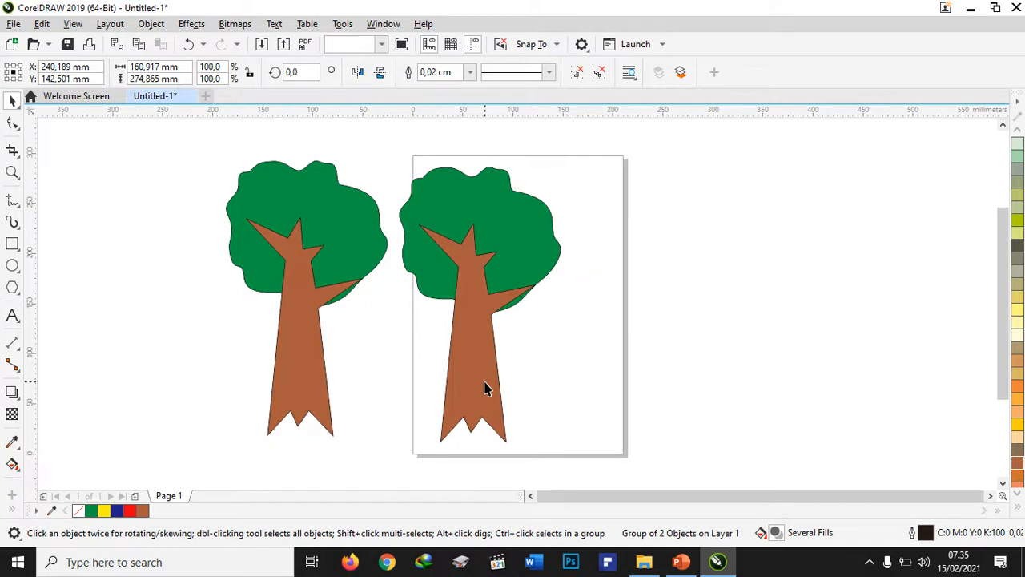
Delete the tree copy on the page and move the remaining grouped tree onto it, centred at about X 112 mm, Y 142 mm.
click(485, 386)
key(Delete)
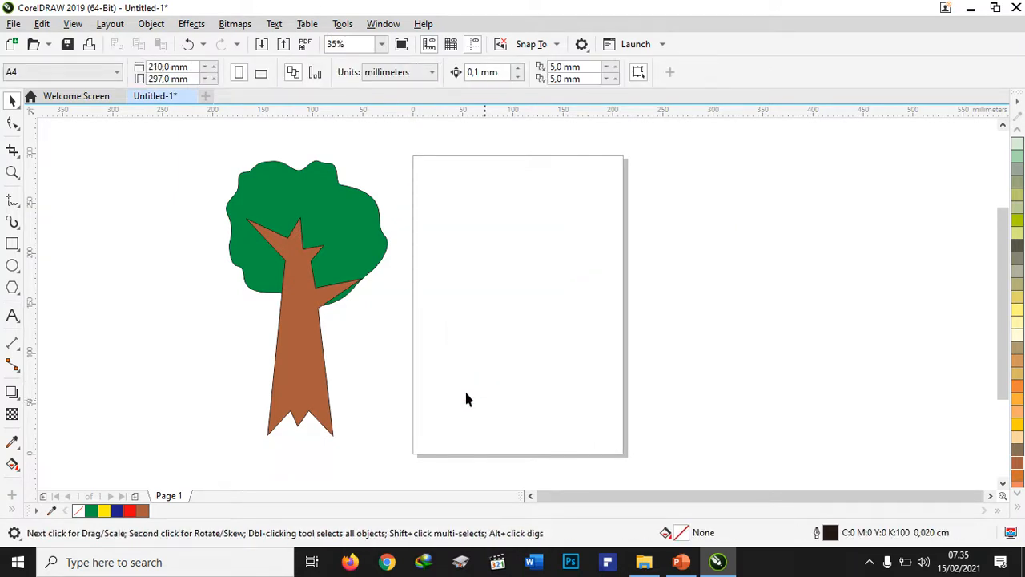
drag(296, 293, 510, 302)
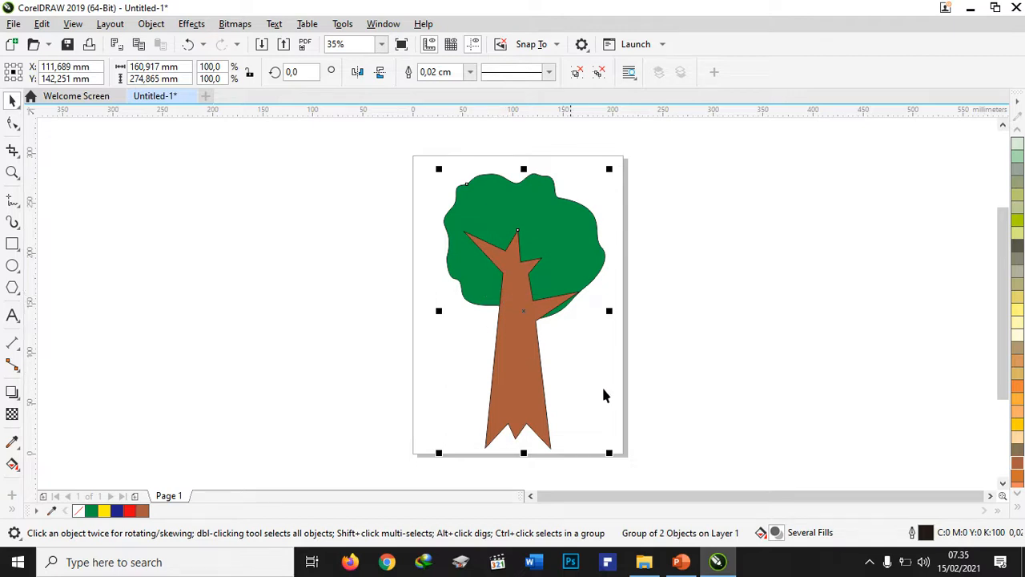
Switch to PowerPoint and show slide 39, the Practice landscape.
click(681, 561)
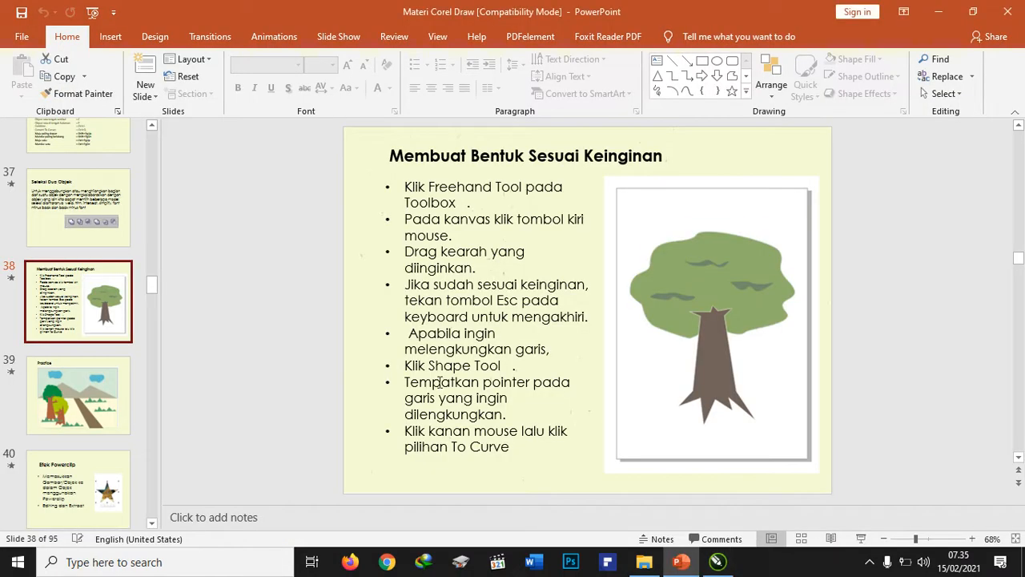
click(91, 393)
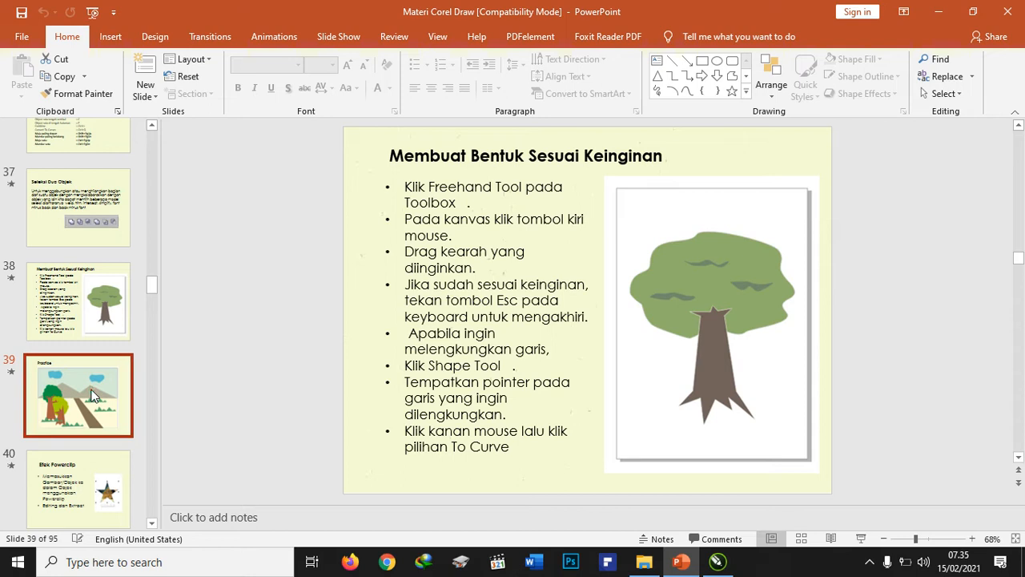
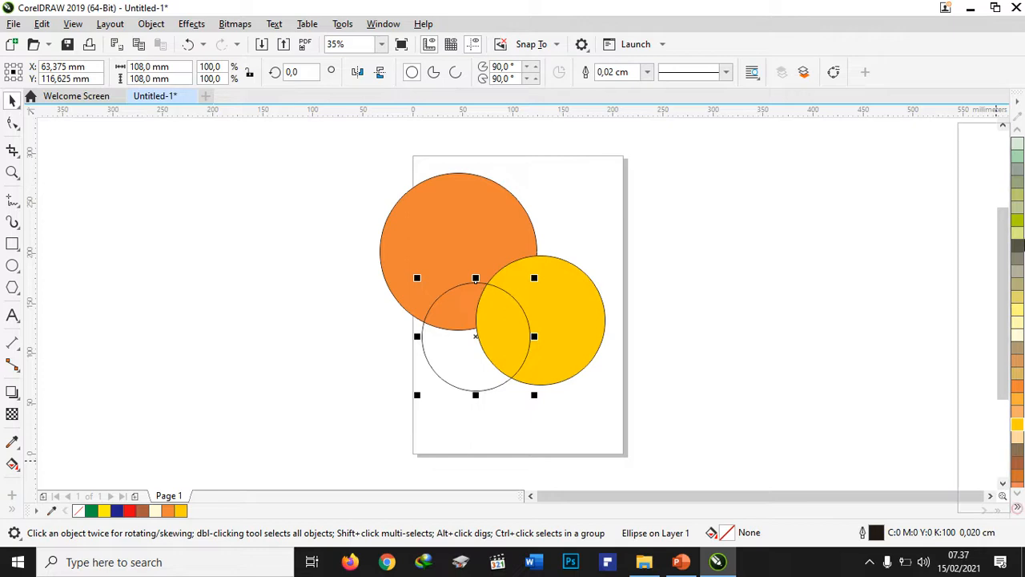
Fill the unfilled circle with green (C40 M0 Y100 K0) and enlarge it to about 121.5 mm in diameter.
click(1016, 223)
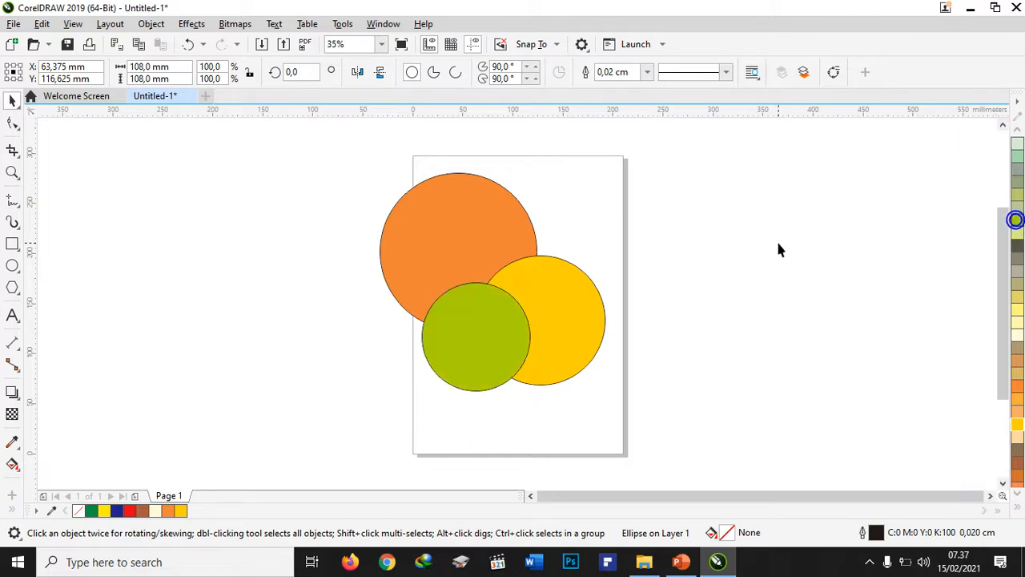
click(779, 243)
click(475, 346)
drag(417, 395, 403, 408)
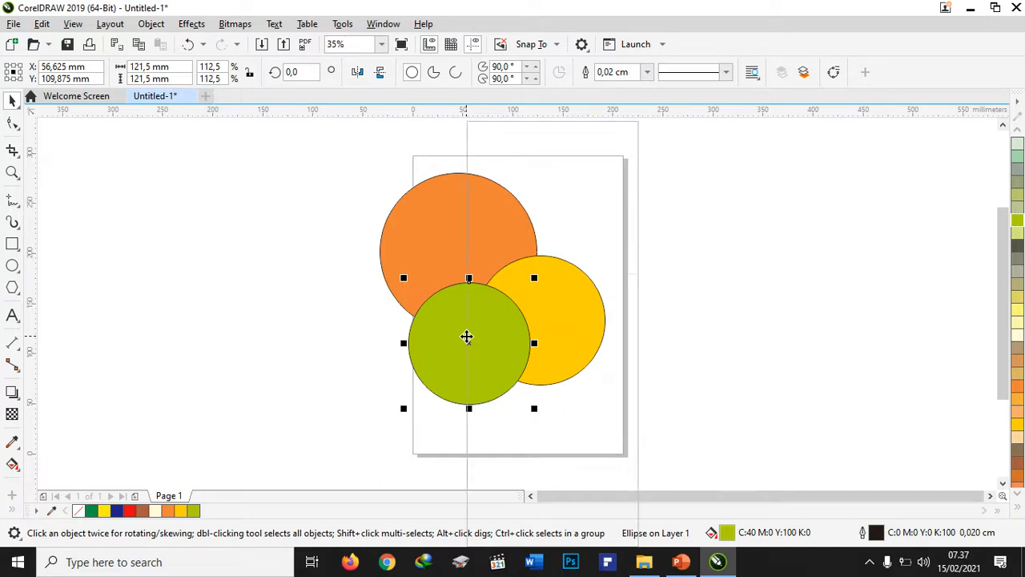
Examine the Order options available for the green circle, including To Back of Page, without applying any.
right_click(466, 337)
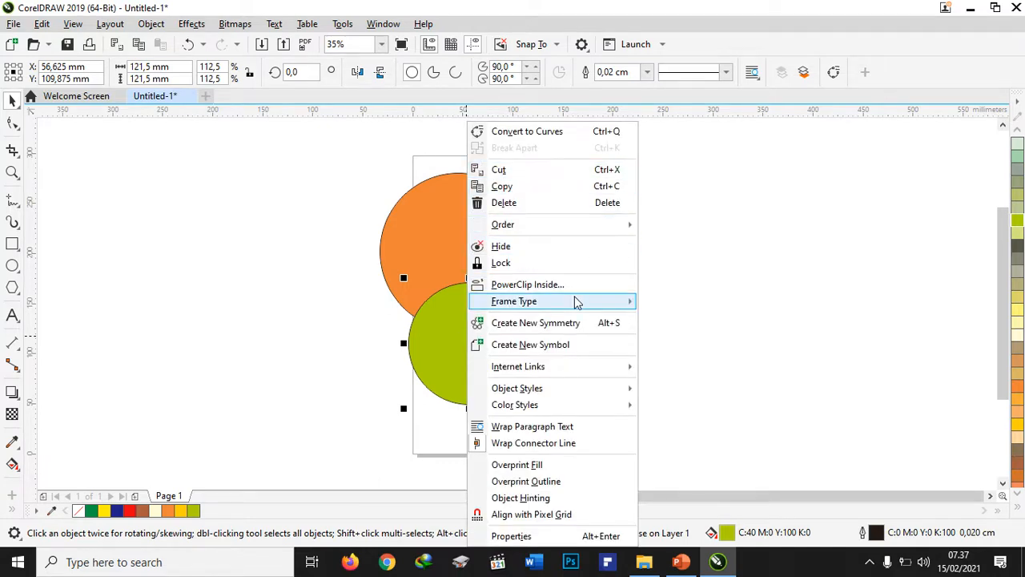
mouse_move(577, 302)
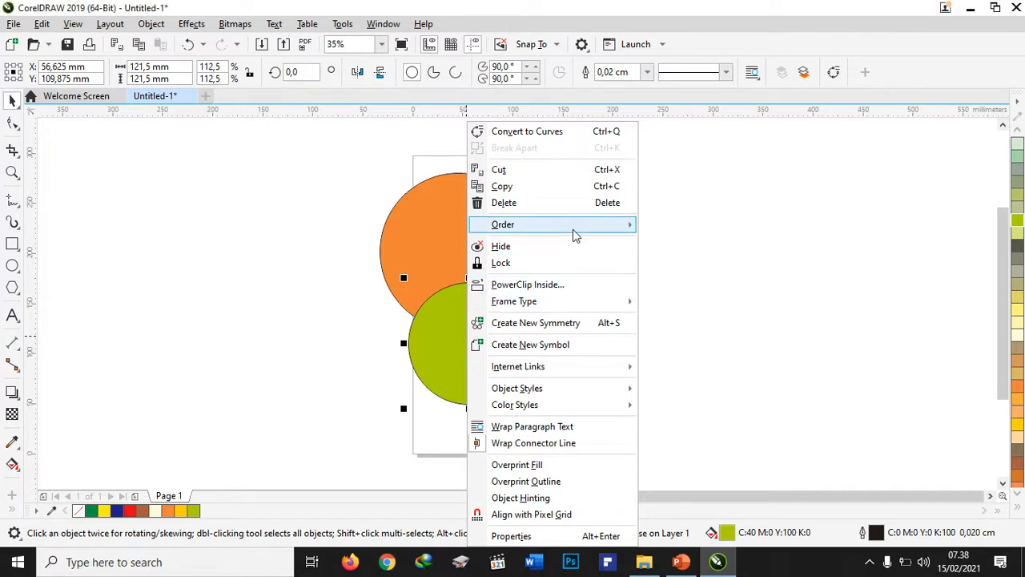
mouse_move(573, 229)
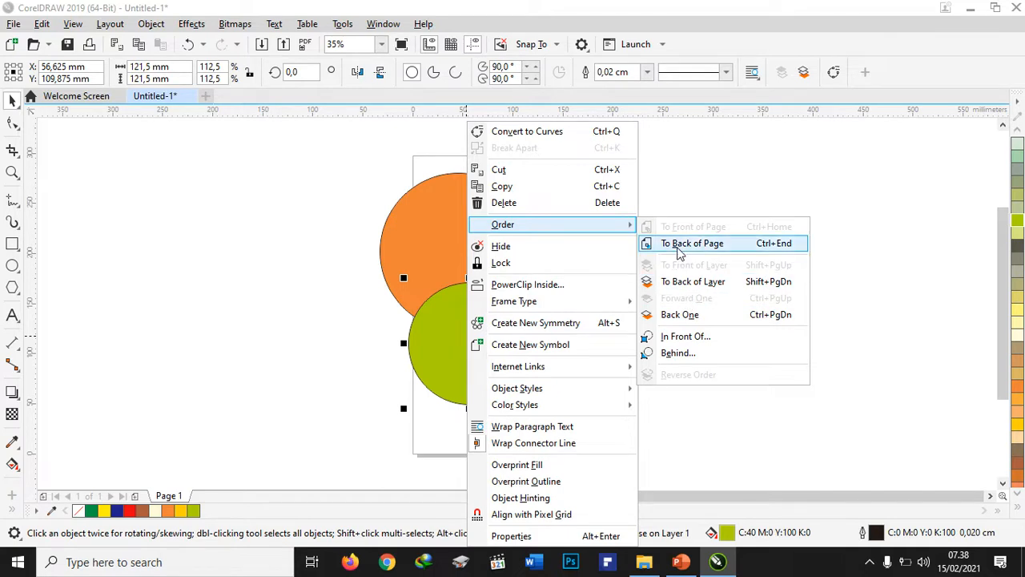
click(855, 358)
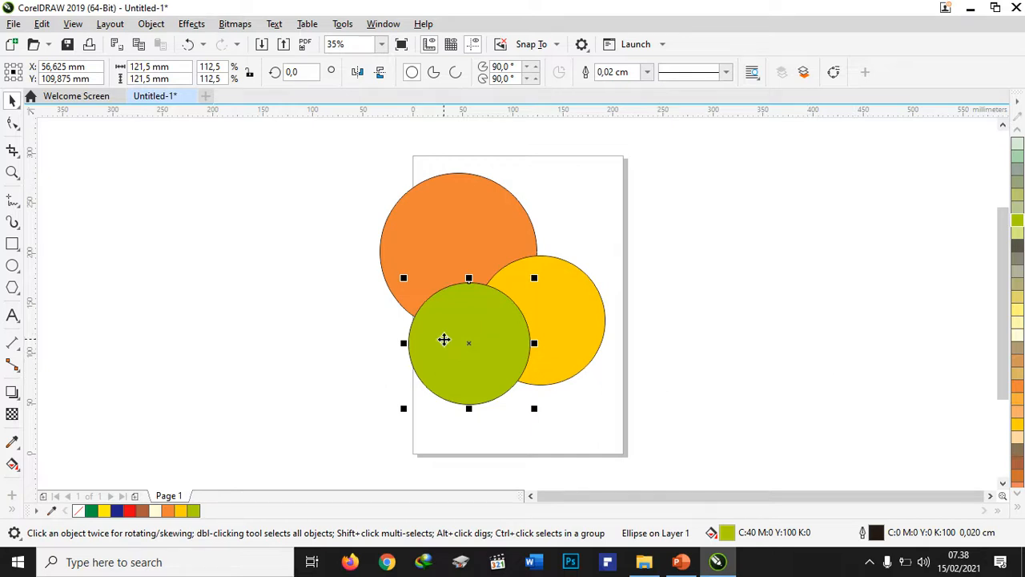
Send the green circle back one level at a time behind the other circles and bring it forward again, twice over.
key(ctrl+Page_Down)
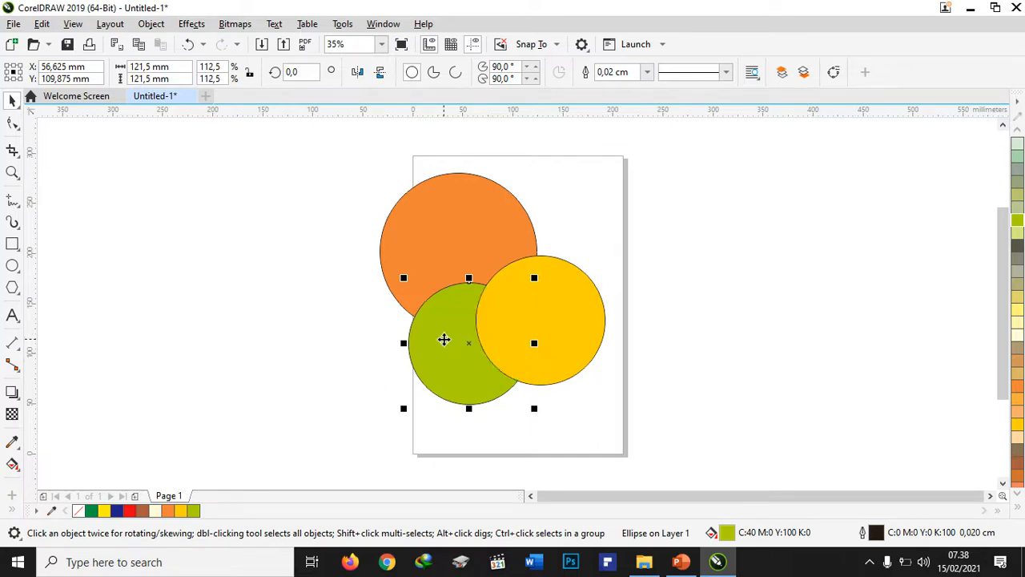
key(ctrl+Page_Down)
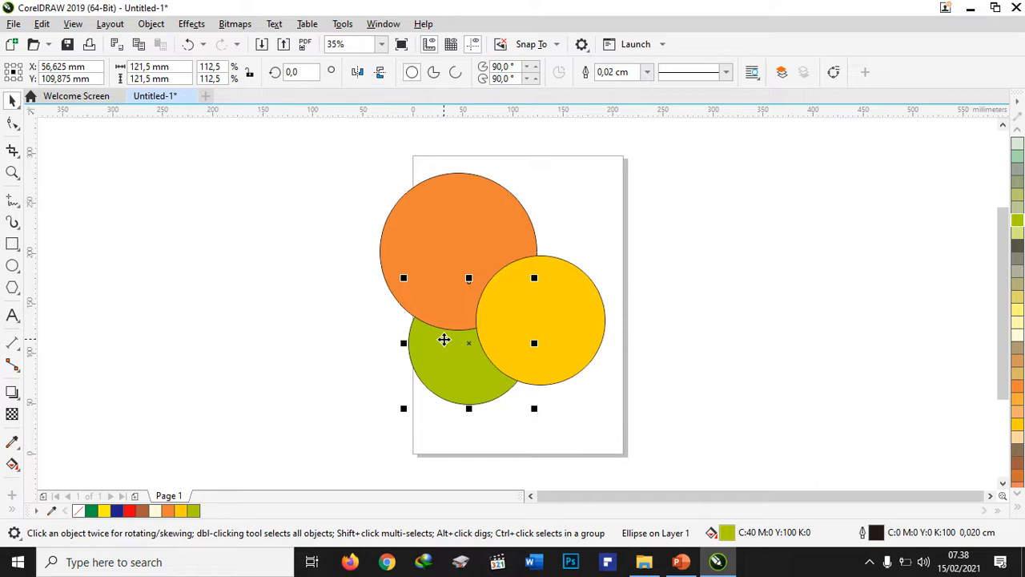
key(ctrl+Page_Up)
key(ctrl+Page_Up)
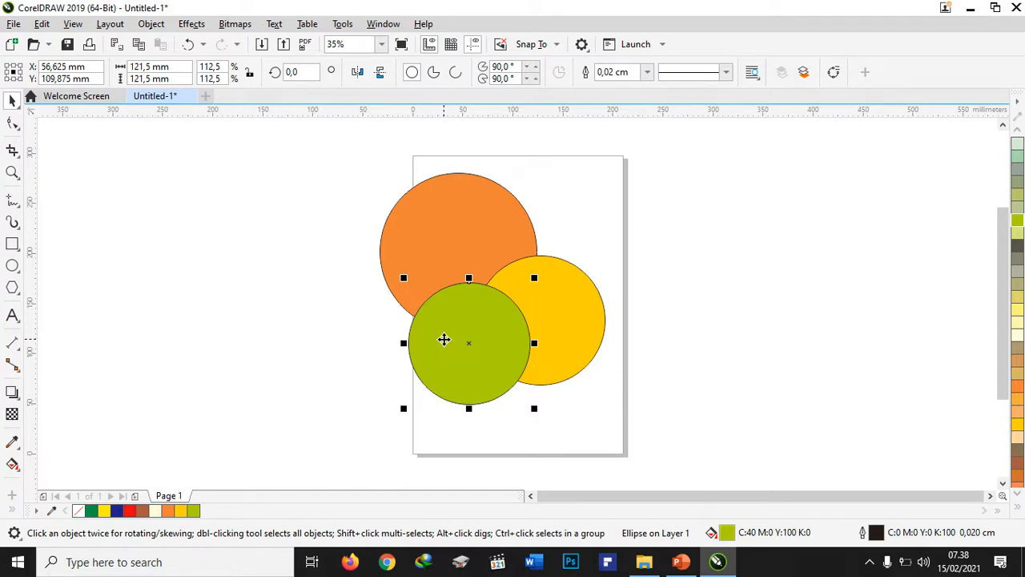
key(ctrl+Page_Down)
key(ctrl+Page_Down)
key(ctrl+Page_Up)
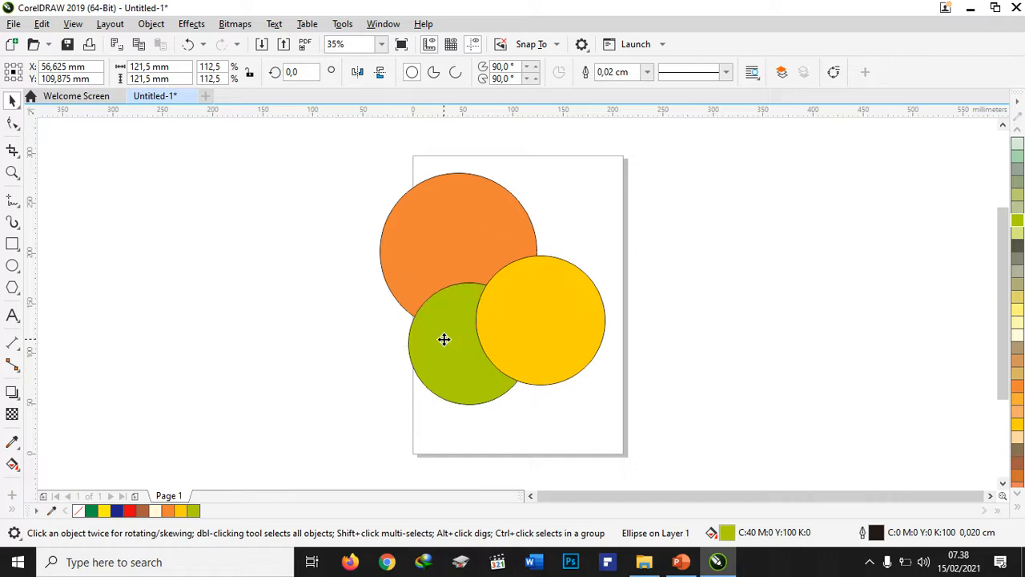
key(ctrl+Page_Up)
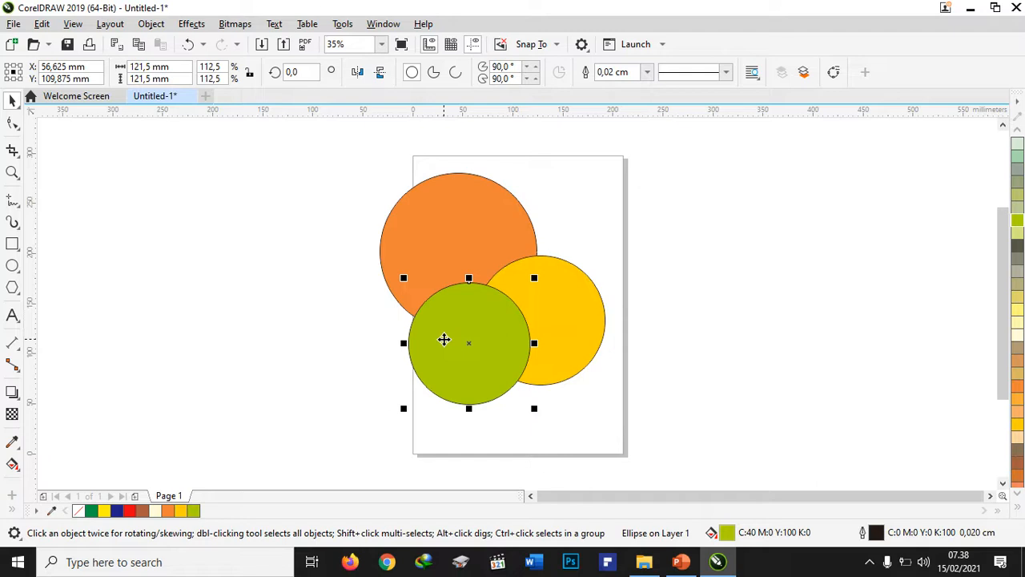
Send the green circle to the back of the layer, return it to the front, and move it up to about Y 134 mm.
key(shift+Page_Down)
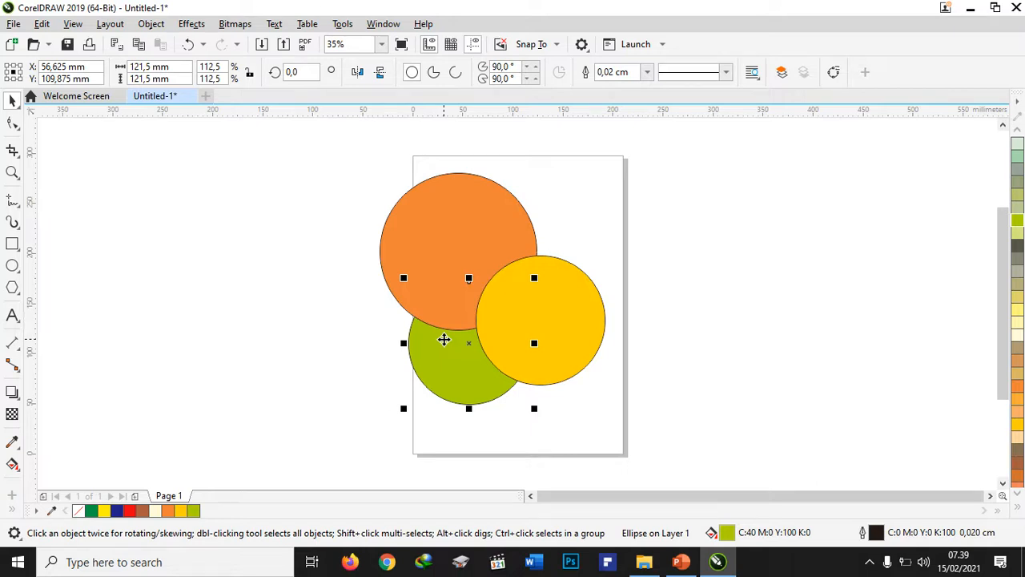
key(shift+Page_Up)
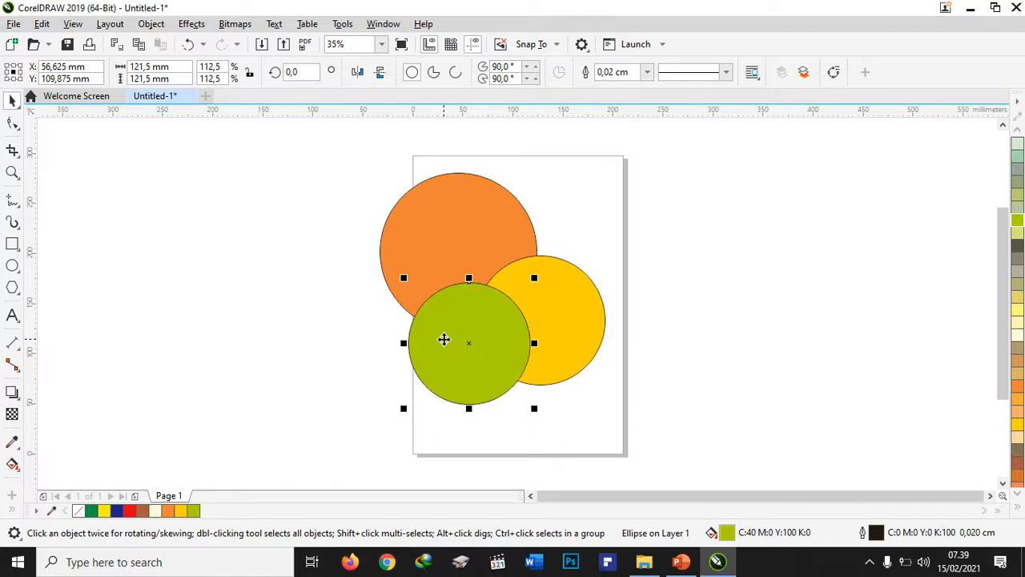
drag(443, 340, 444, 315)
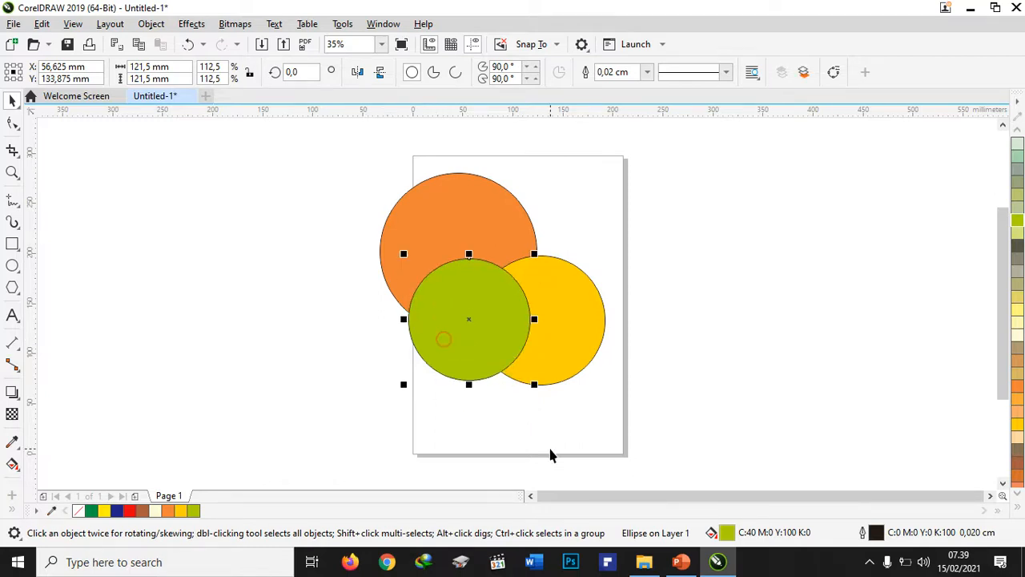
Check the Practice slide in PowerPoint, switch back to CorelDRAW and delete all three circles.
click(680, 560)
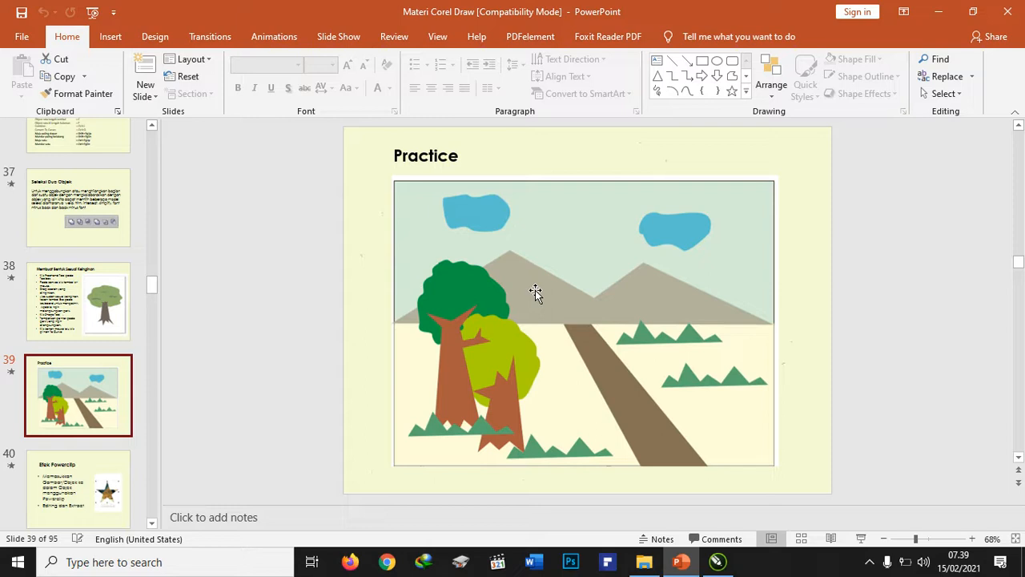
click(729, 563)
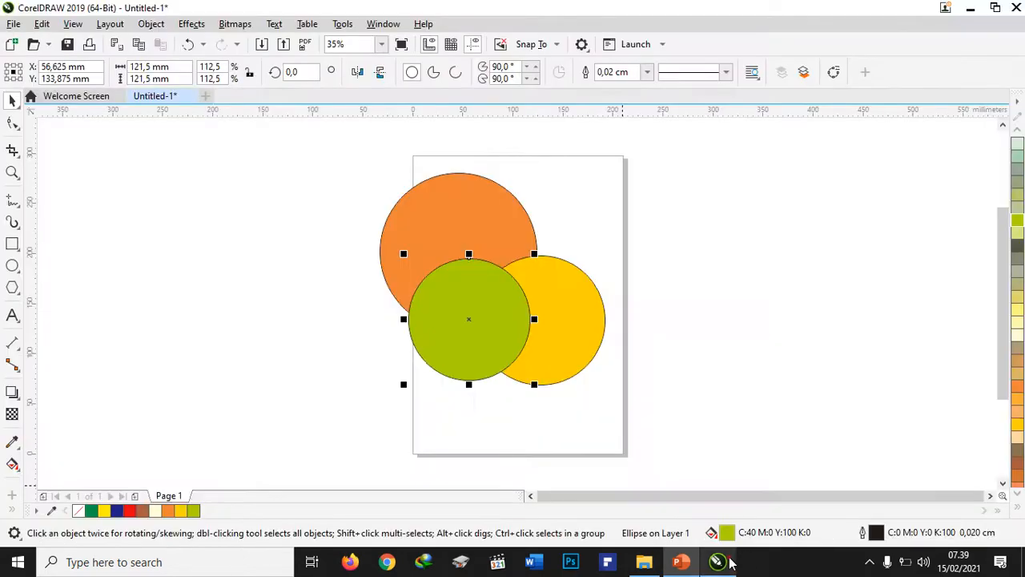
key(ctrl+a)
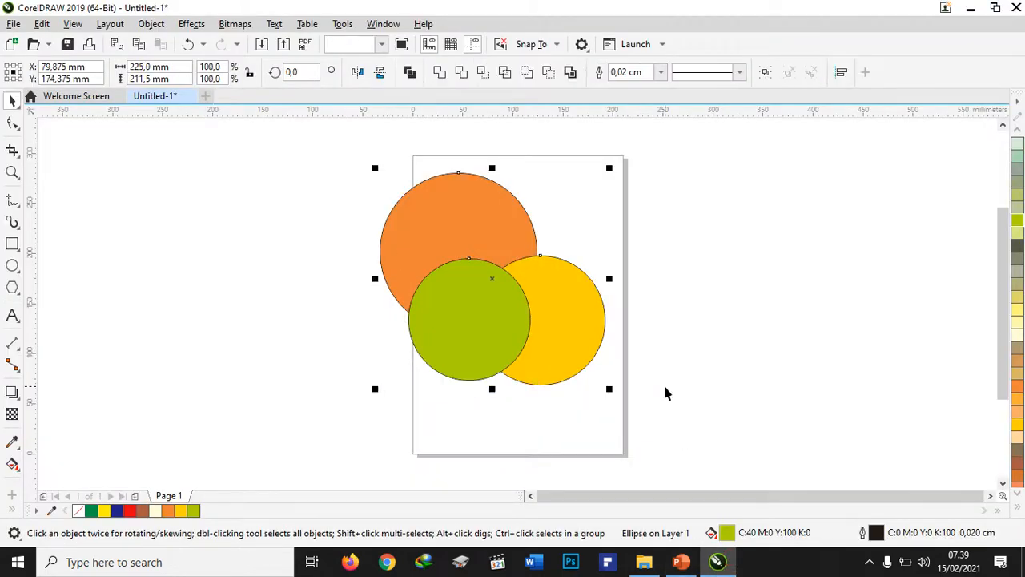
key(Delete)
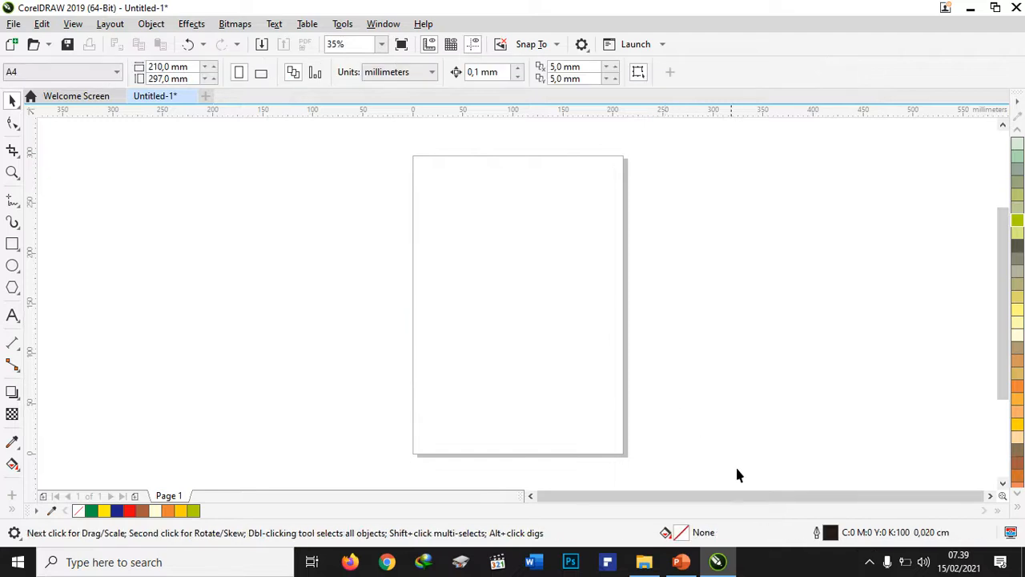
click(869, 562)
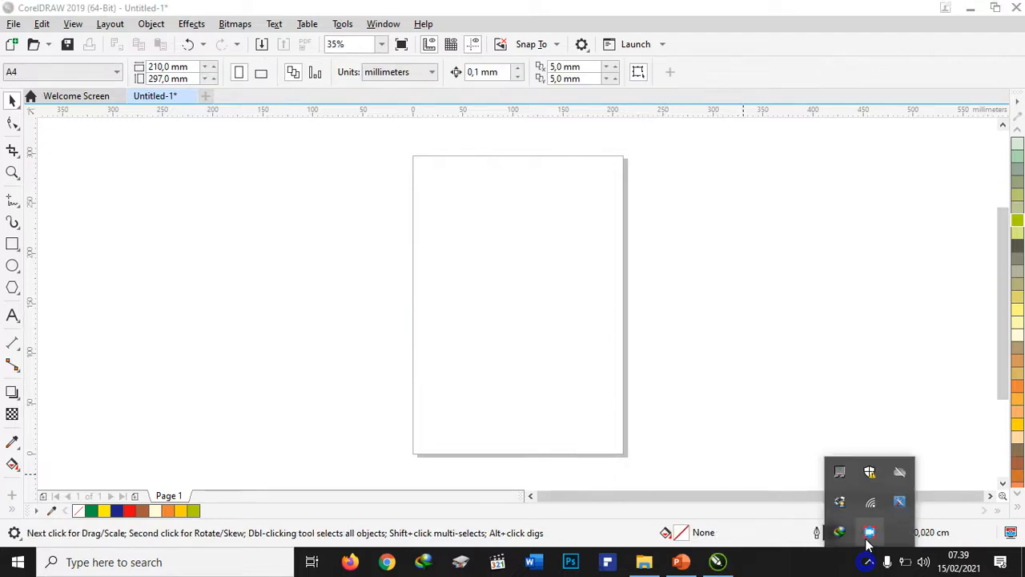
right_click(867, 535)
click(909, 465)
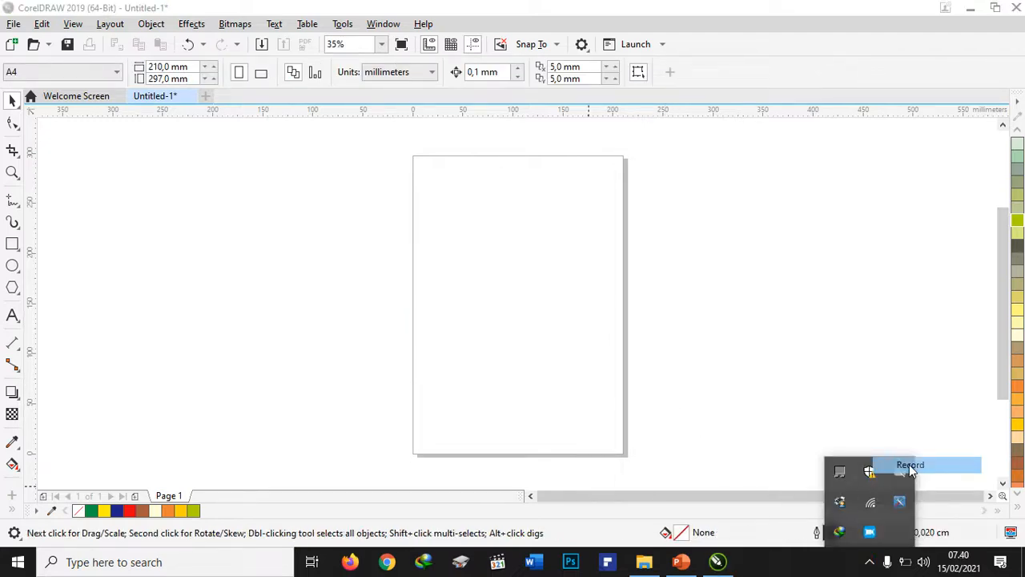
click(817, 376)
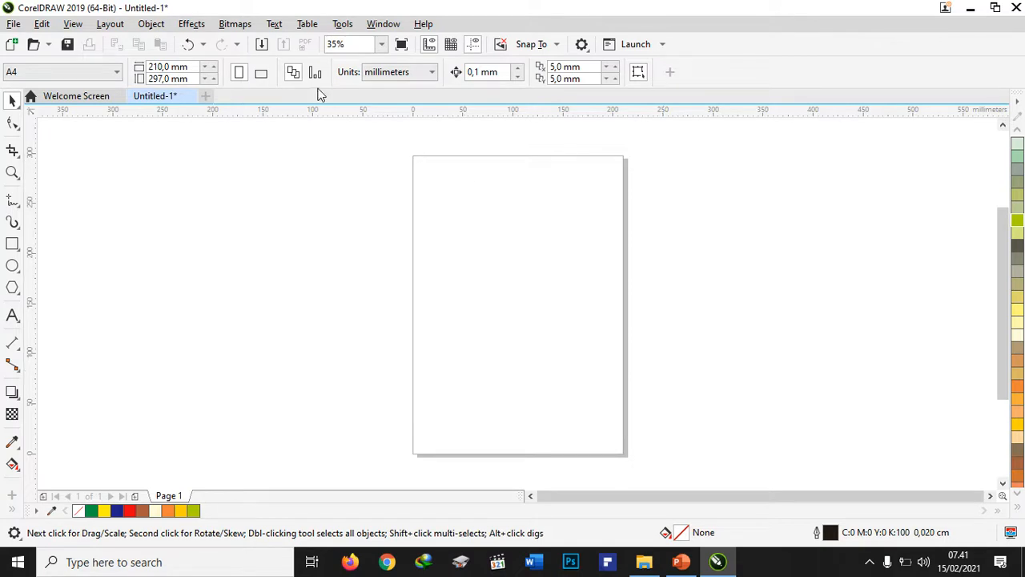
Import stad.jpg from the Pictures folder and place it across the page at about 370 × 255 mm.
click(14, 24)
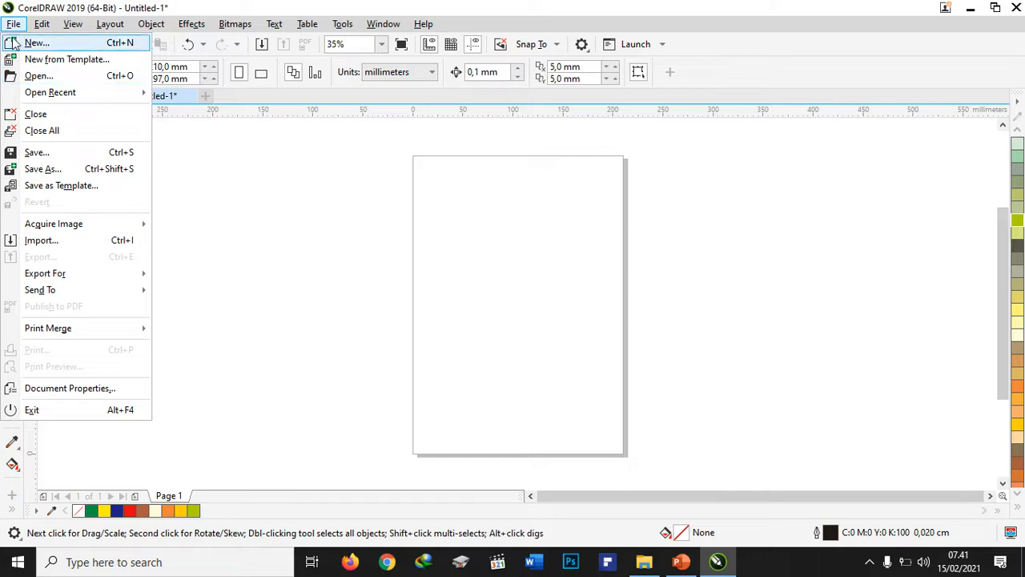
click(12, 26)
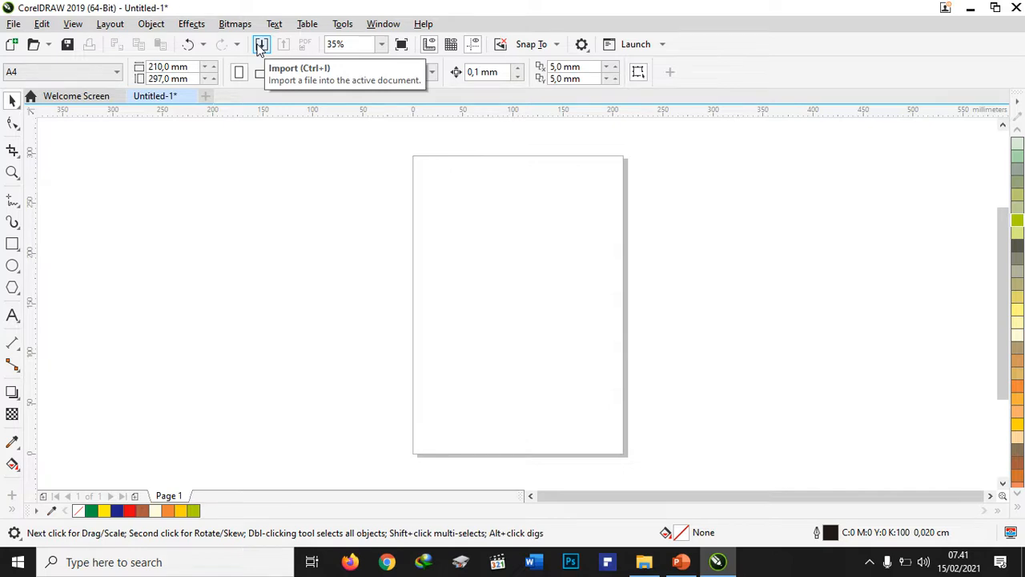
click(260, 47)
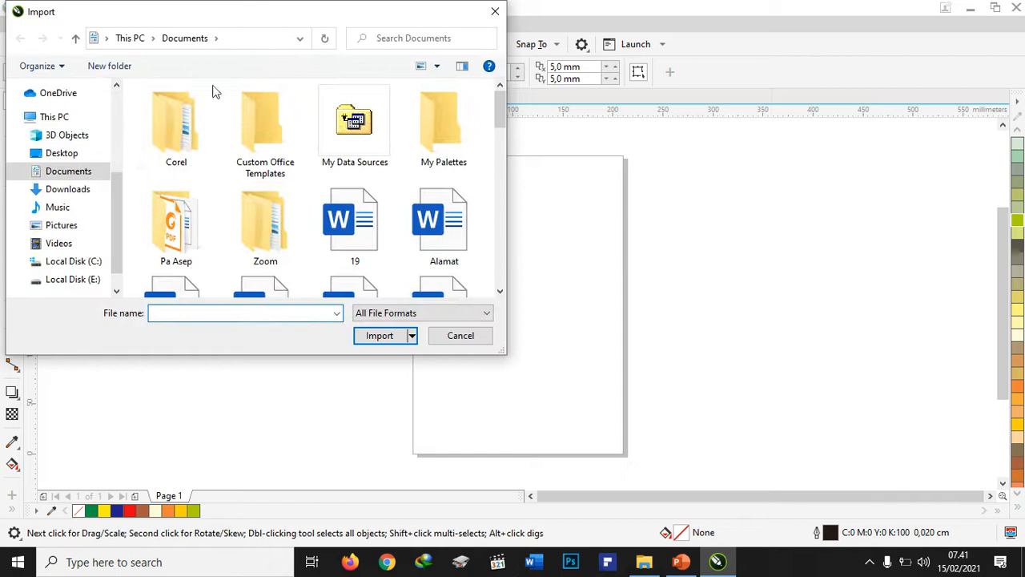
click(58, 227)
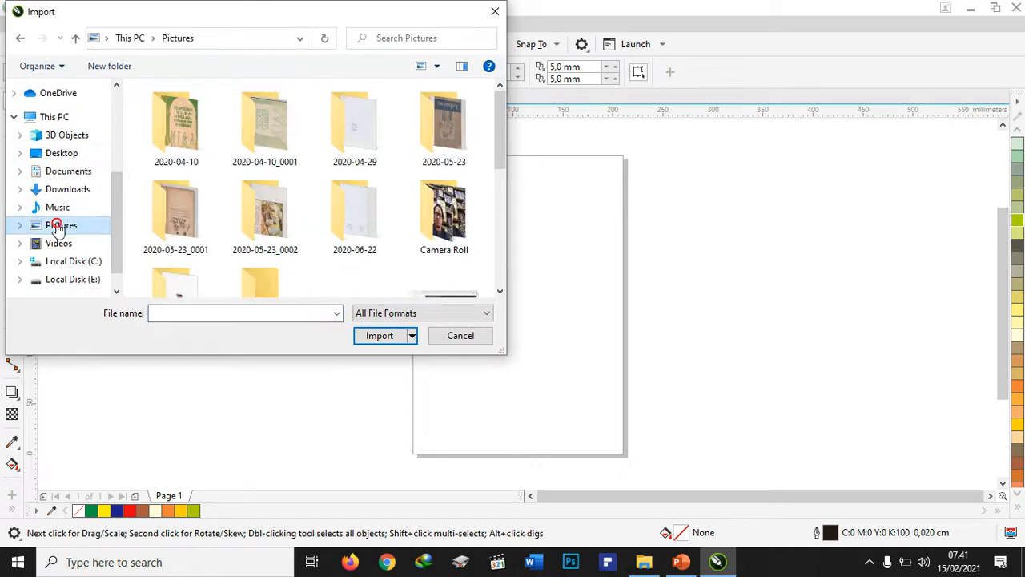
drag(502, 176, 499, 265)
double_click(380, 257)
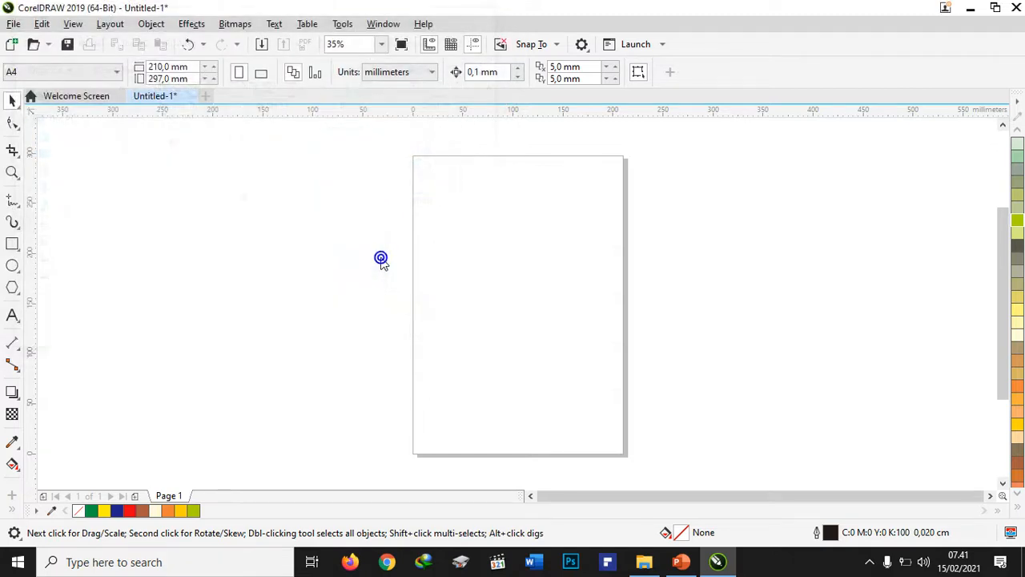
drag(270, 166, 851, 425)
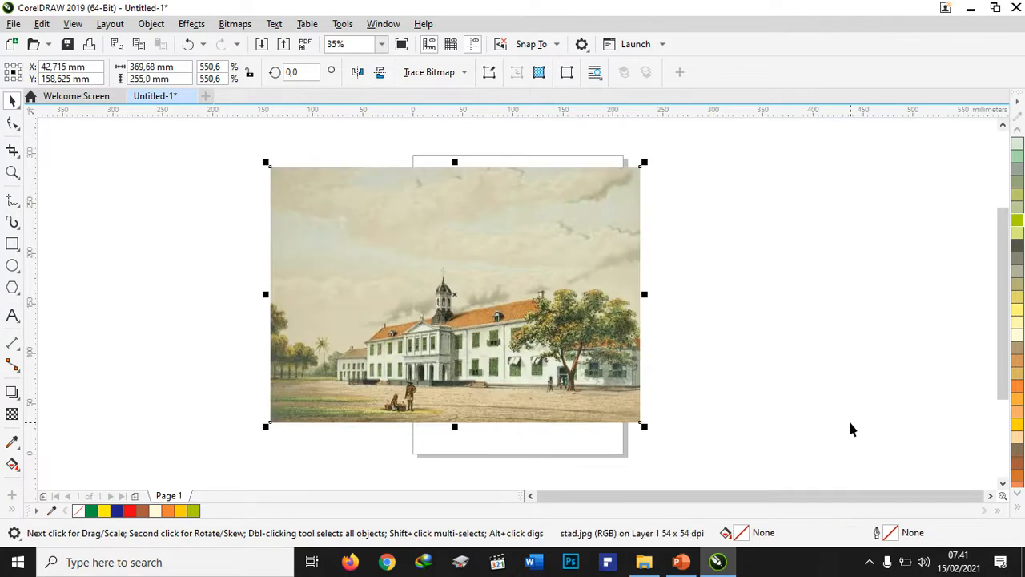
Move the imported picture partly off the page's left side, centred at about X -142 mm, Y 171 mm, and deselect it.
drag(512, 305, 328, 290)
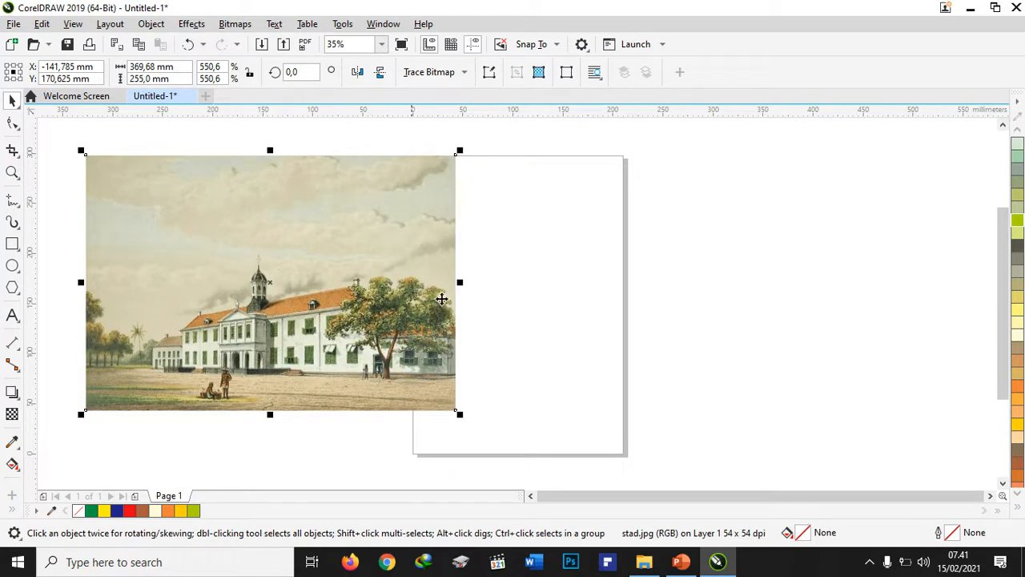
click(475, 324)
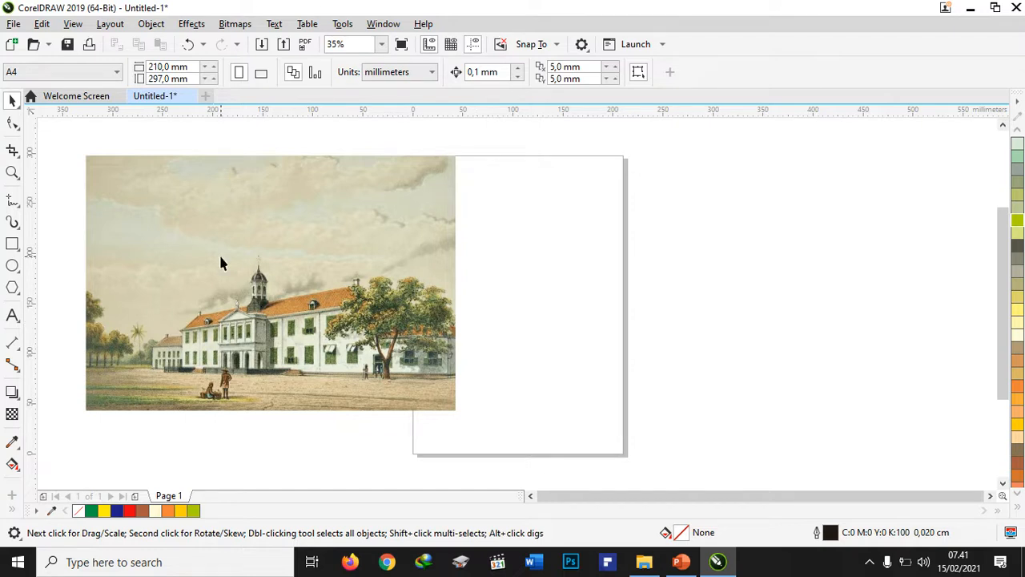
Draw a five-pointed star about 220 × 210 mm to the right of the picture, across the page's right edge, and deselect it.
click(21, 294)
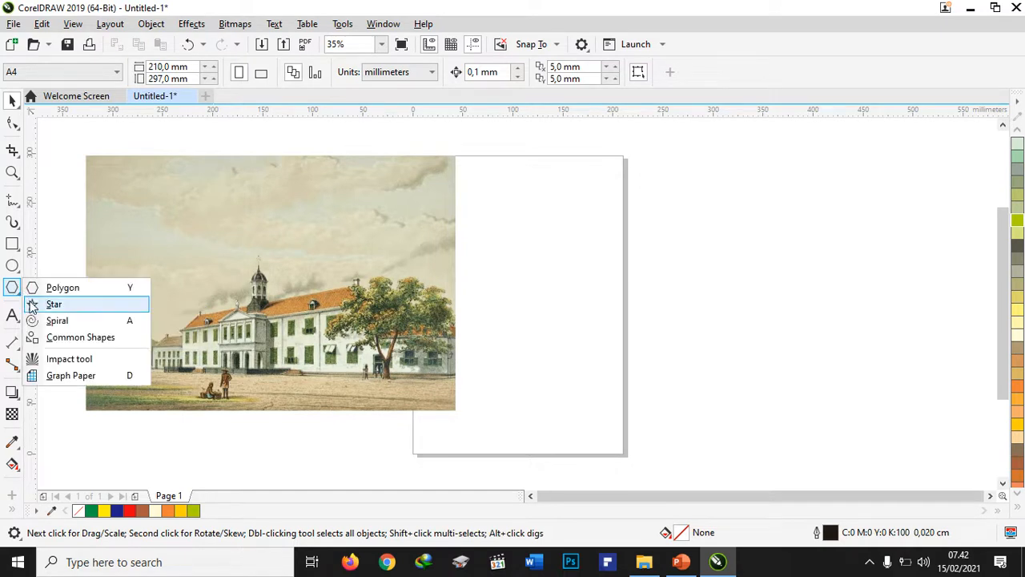
click(32, 304)
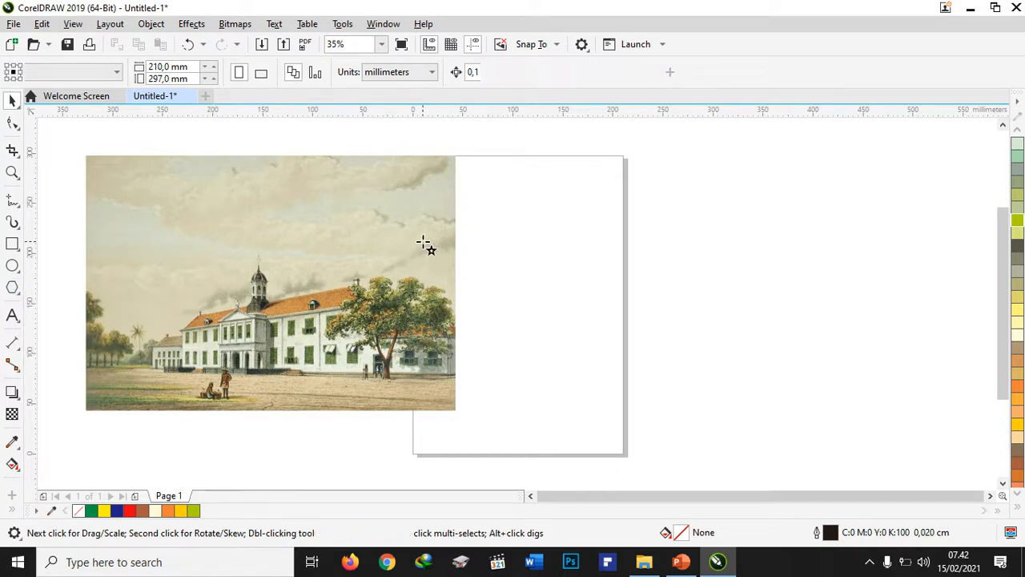
drag(505, 181, 737, 364)
click(12, 101)
key(Escape)
PowerClip the stad.jpg picture inside the star and move the star onto the page at about X 111 mm, Y 170 mm.
click(198, 211)
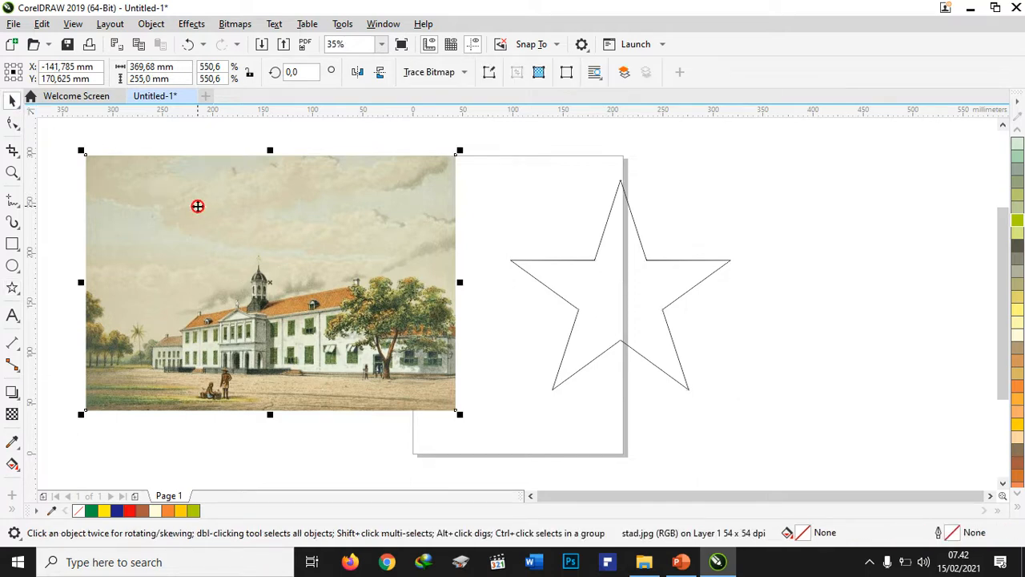
click(615, 278)
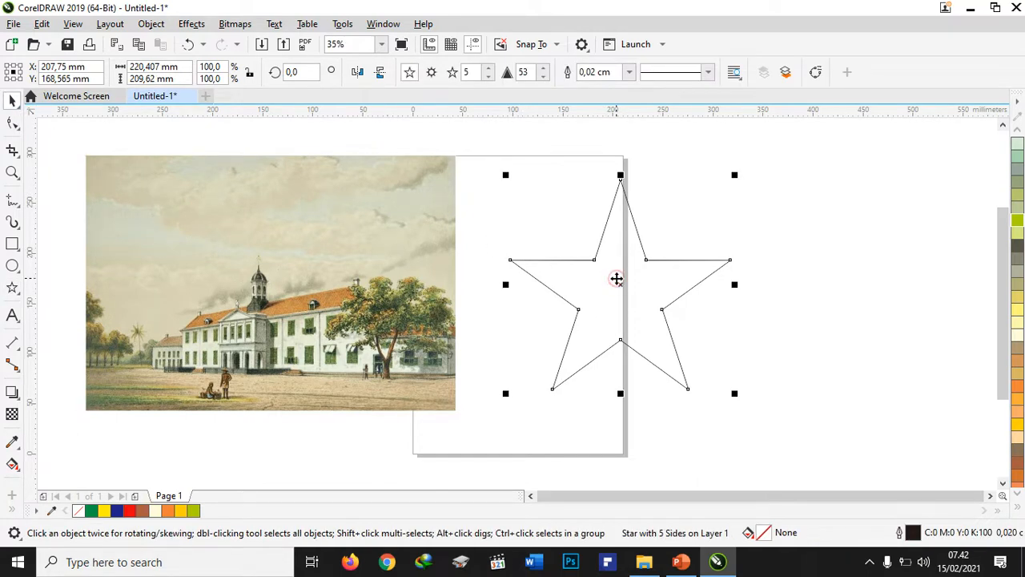
click(335, 326)
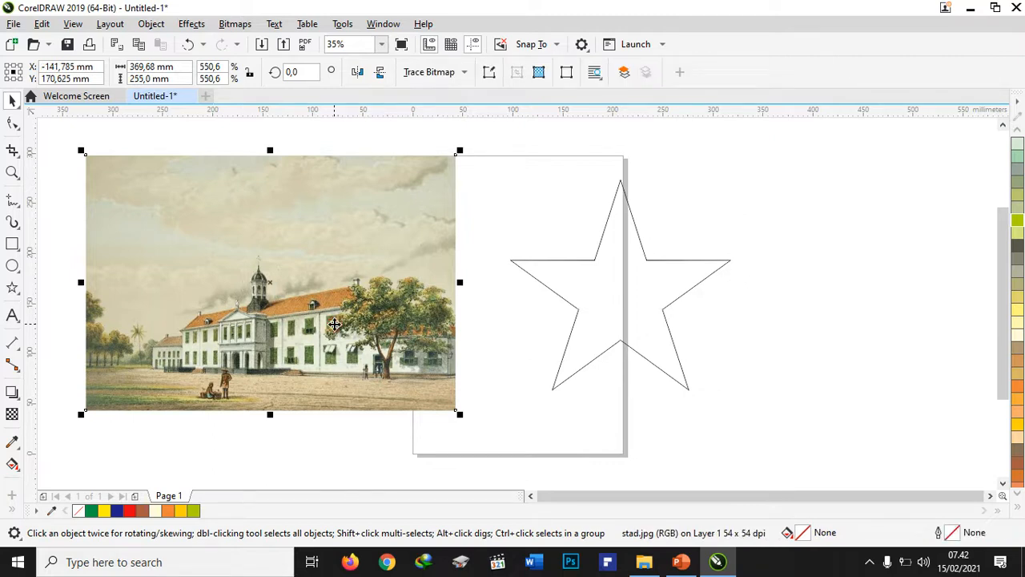
right_click(300, 300)
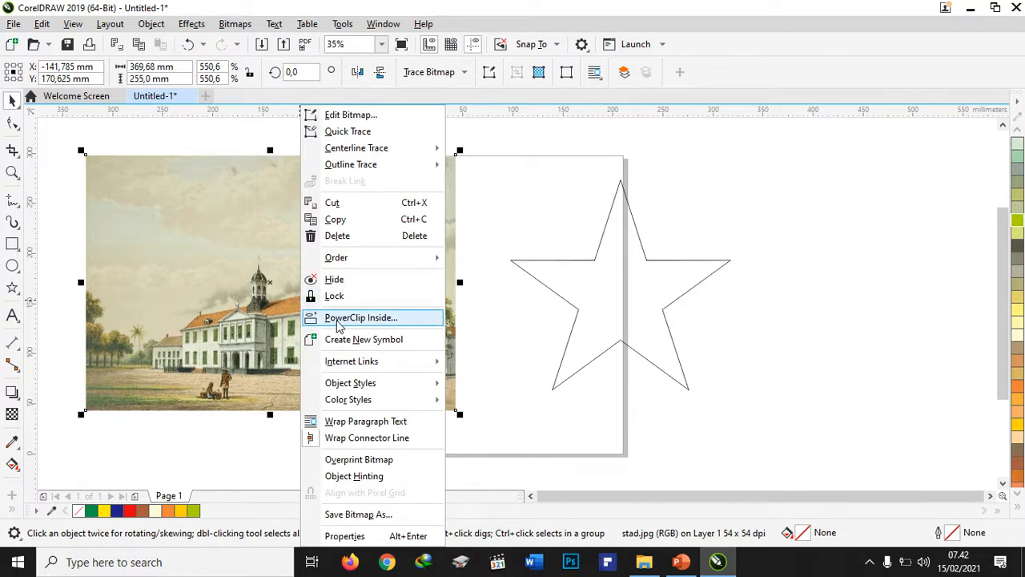
click(338, 319)
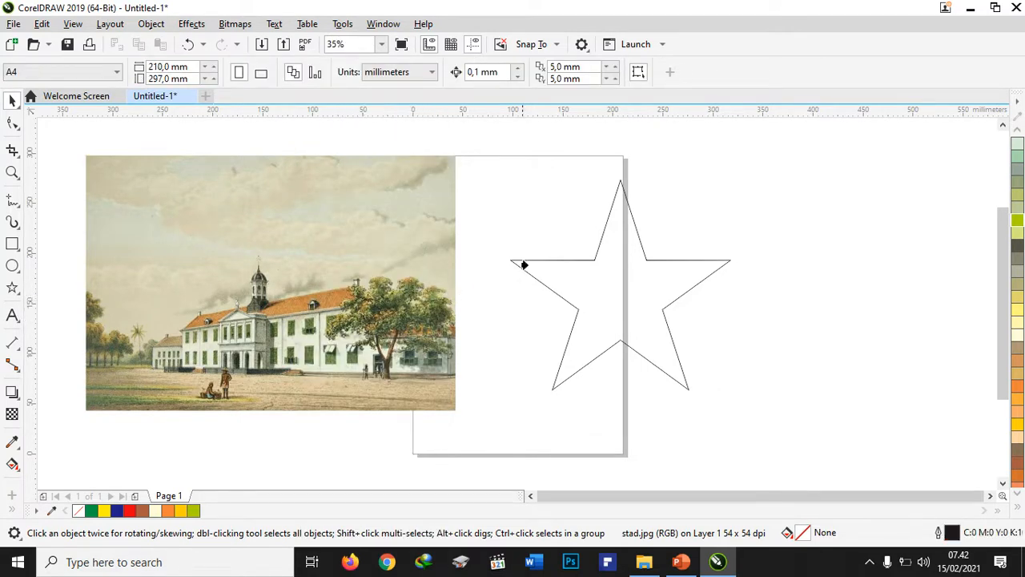
click(596, 274)
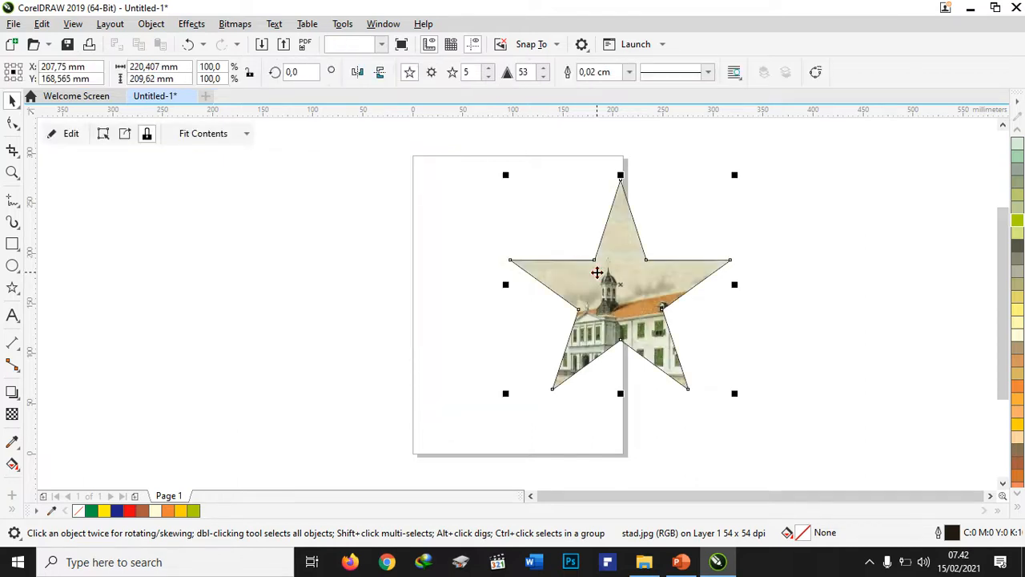
drag(669, 286, 573, 284)
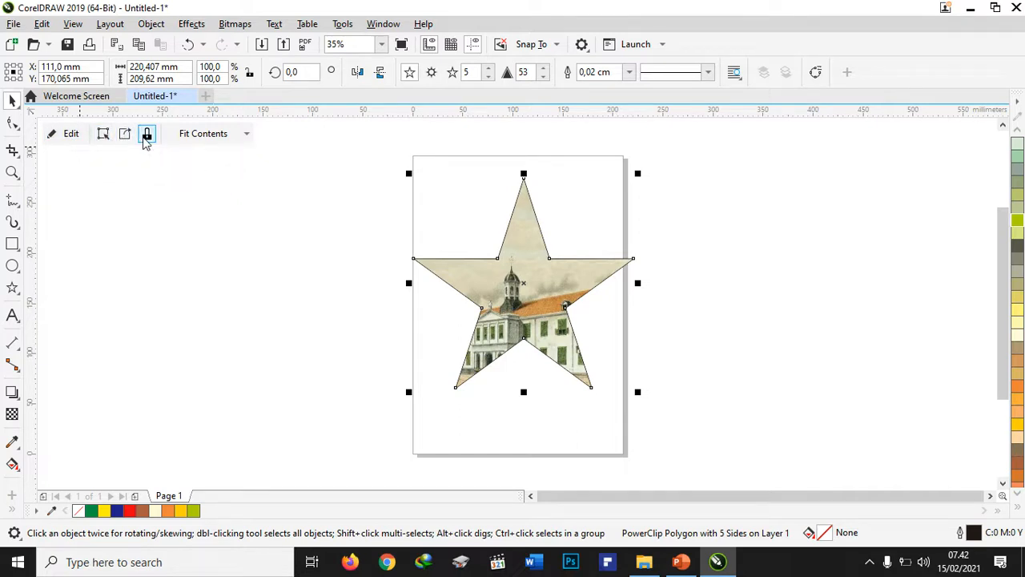
Edit the PowerClip contents, shrinking the picture to about 316 × 218 mm and centring it at about X 139 mm, Y 169 mm.
click(70, 141)
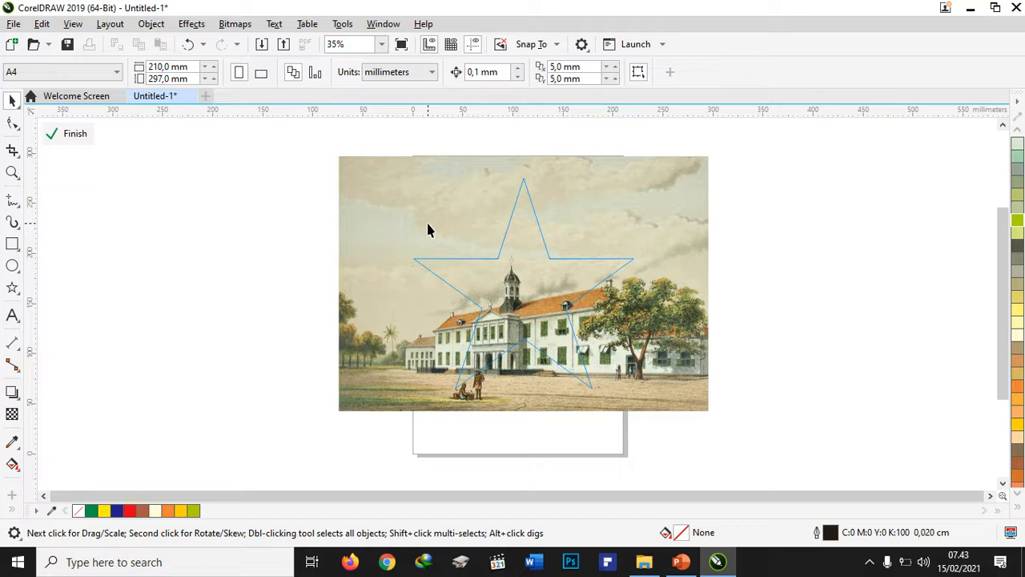
click(428, 231)
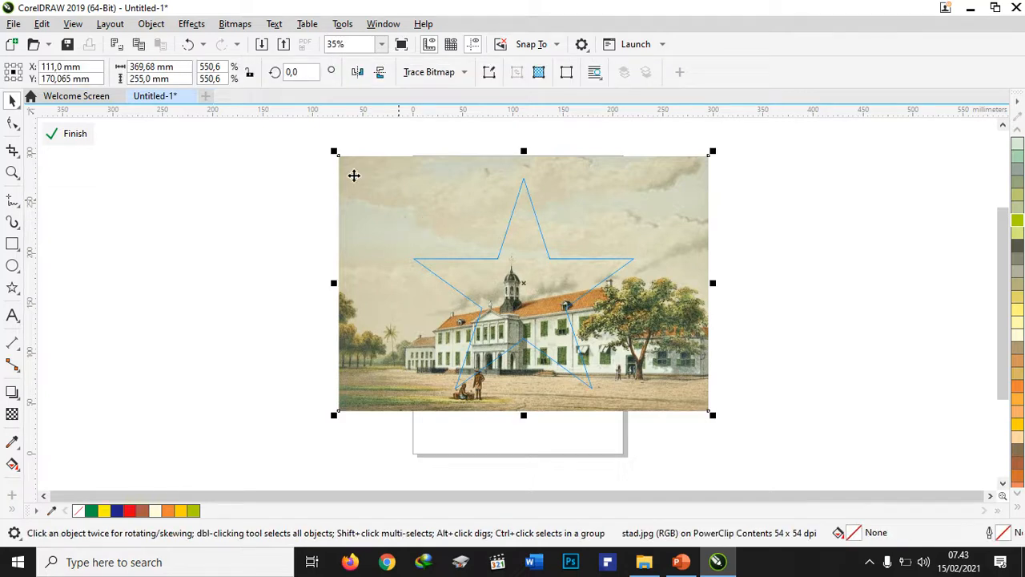
drag(334, 152, 364, 167)
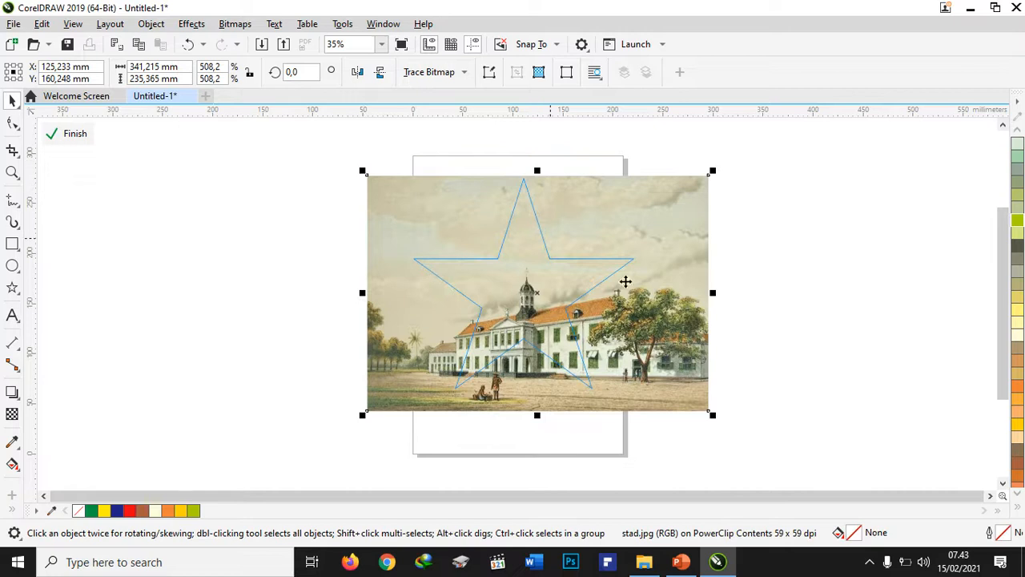
drag(713, 415, 691, 395)
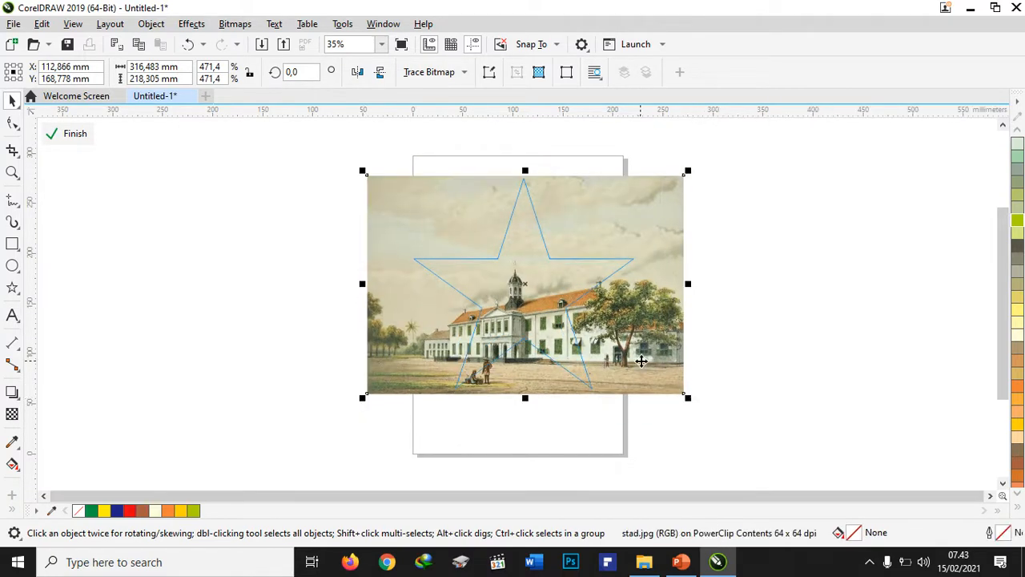
drag(642, 361, 668, 361)
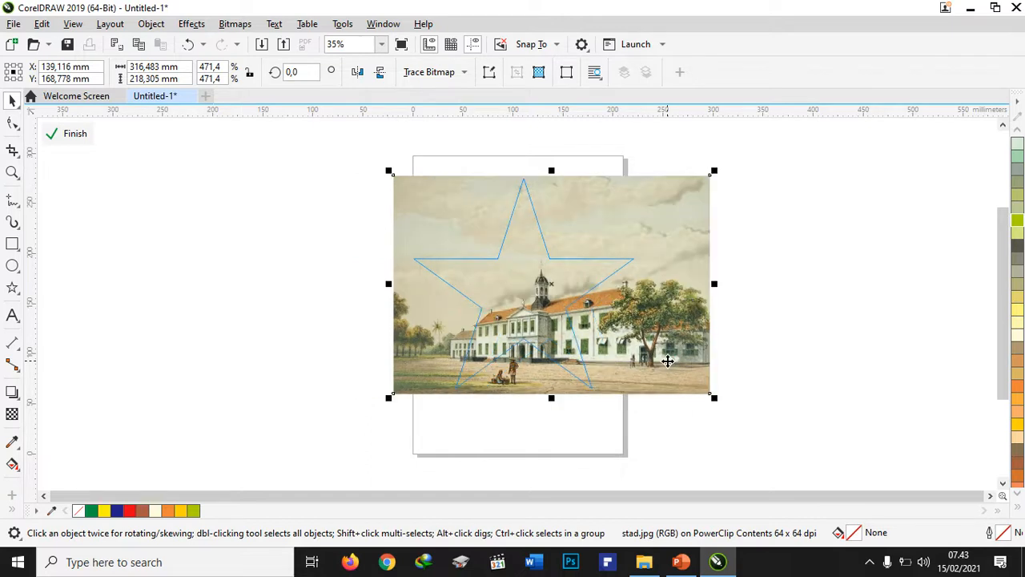
click(72, 138)
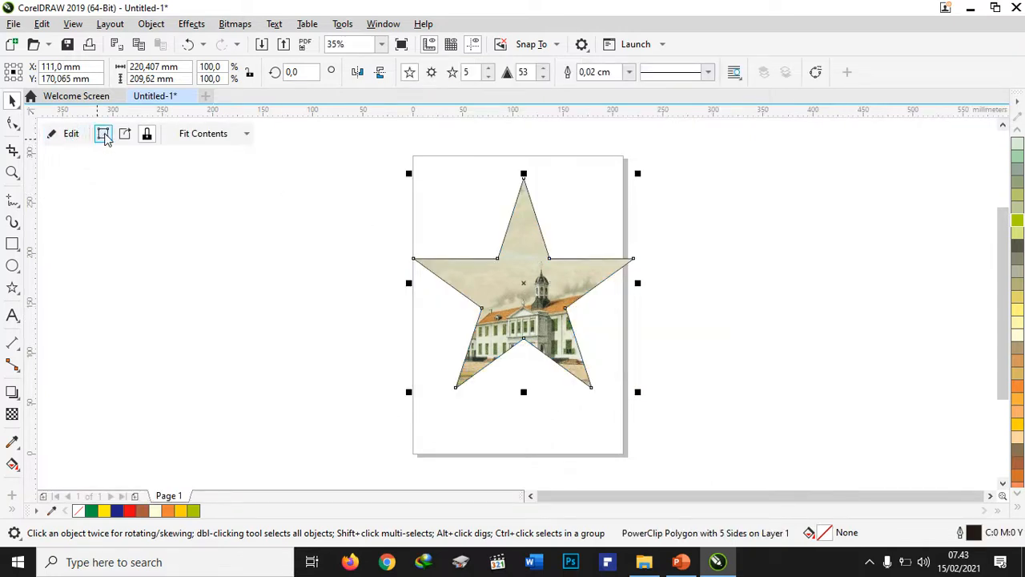
Select the star's contents directly, move the picture slightly left and up, and enlarge it to about 345 × 238 mm.
click(104, 136)
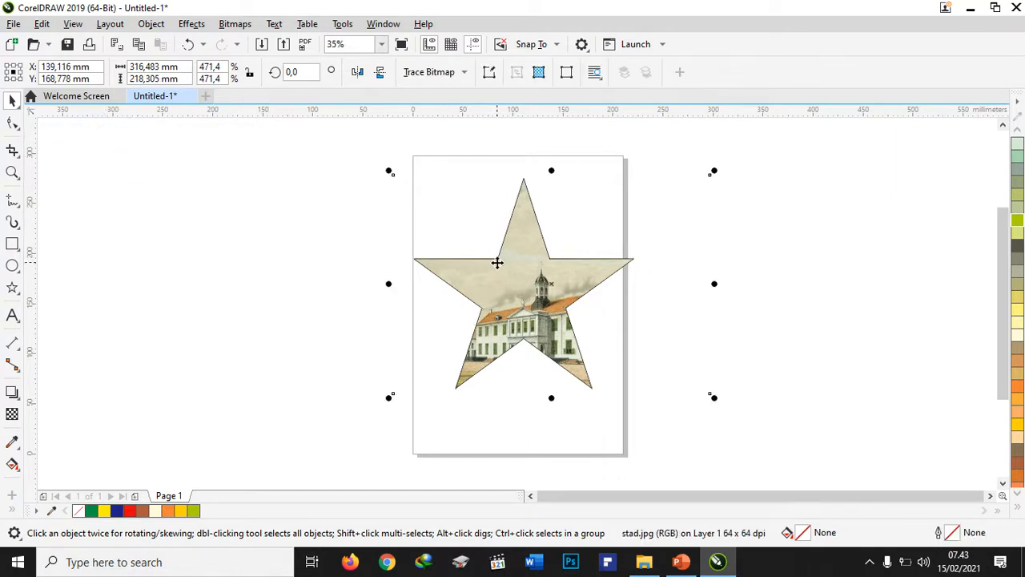
mouse_move(530, 275)
mouse_down()
mouse_move(502, 271)
mouse_move(528, 276)
mouse_up()
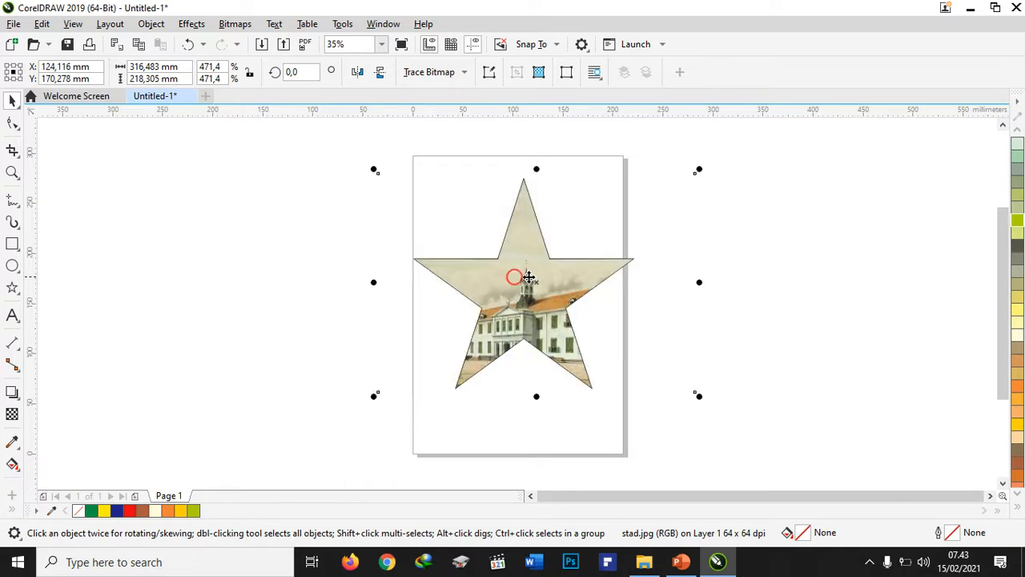
drag(699, 394, 741, 414)
click(671, 364)
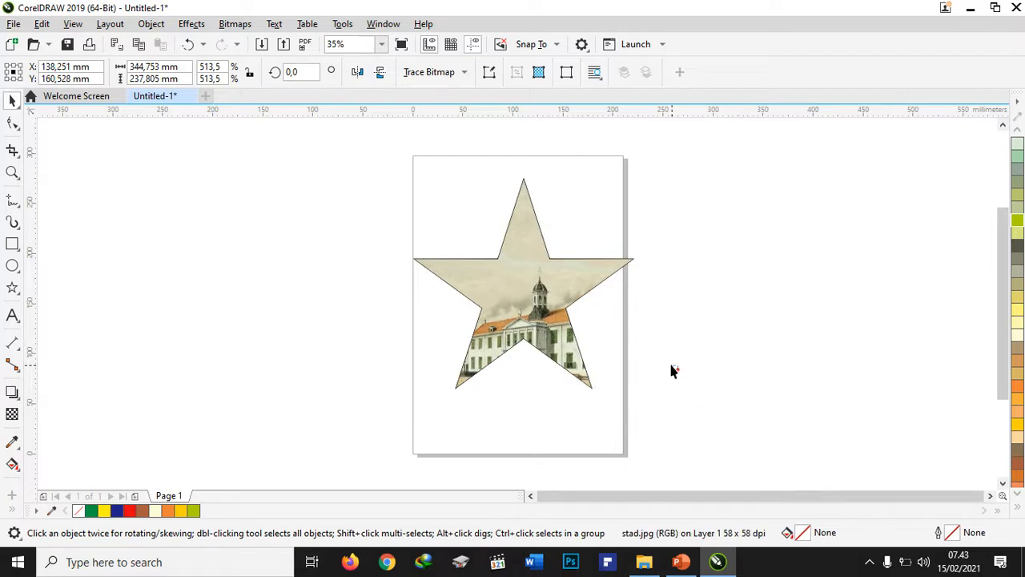
Extract the picture from the star and move it to about X -87 mm, Y 177 mm, and undo both changes.
click(565, 328)
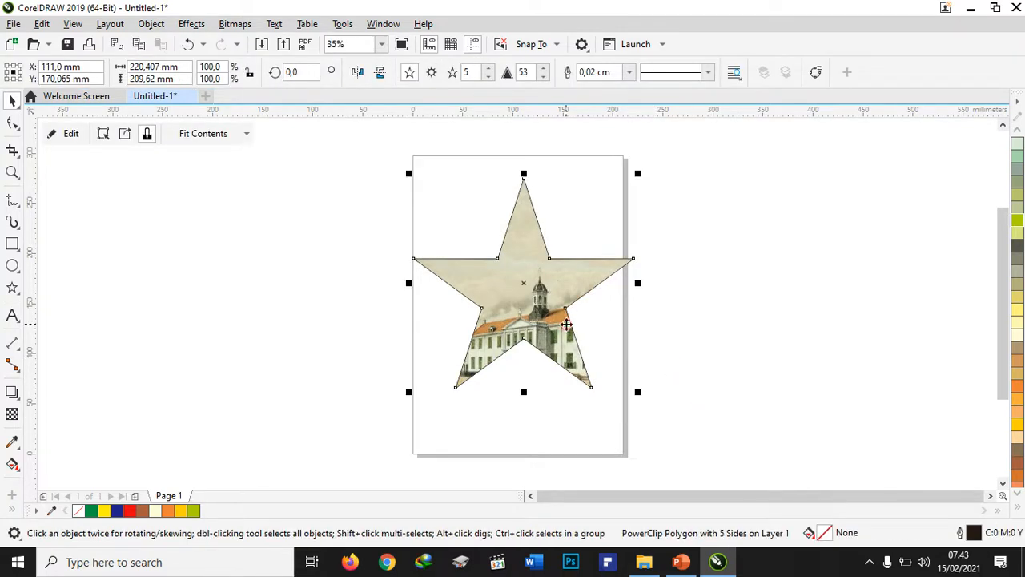
click(125, 136)
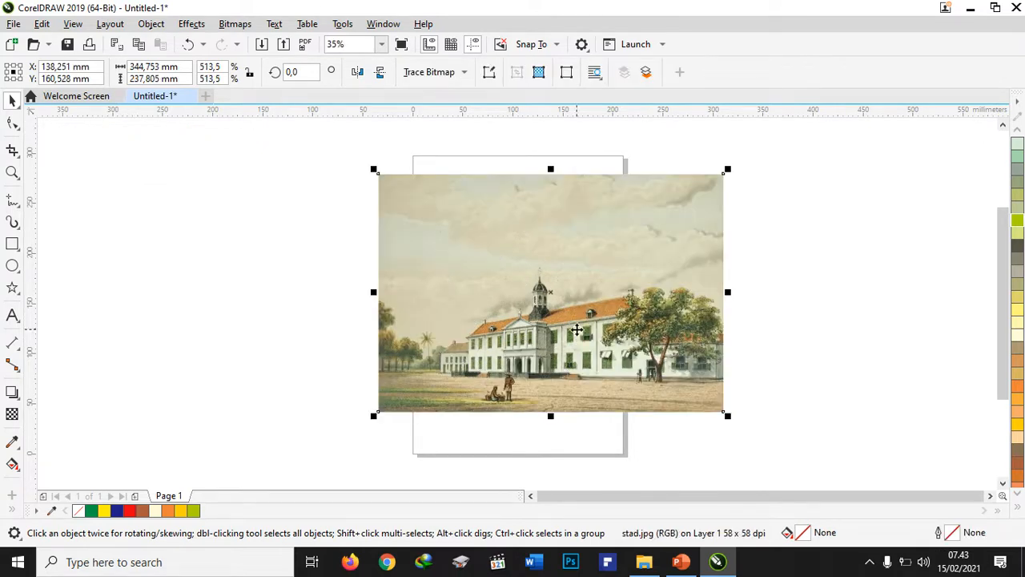
drag(611, 332, 393, 312)
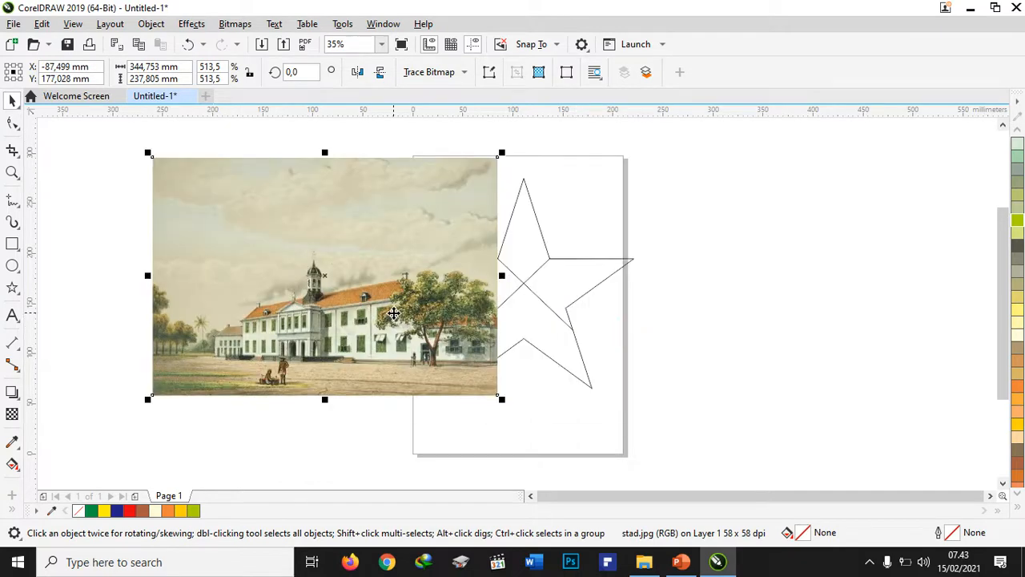
key(ctrl+z)
key(ctrl+z)
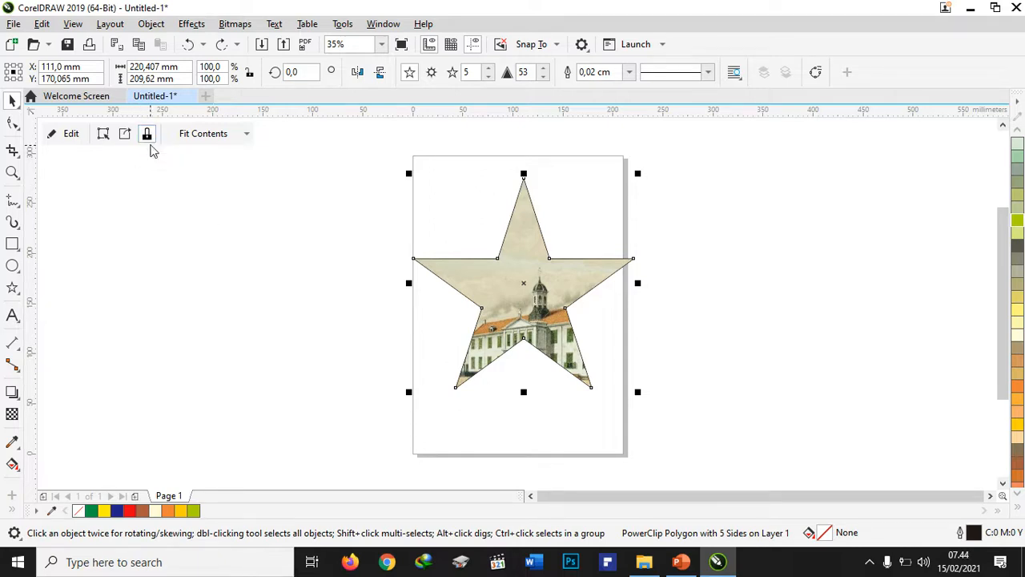
Move the star with locked contents to about X 113 mm, Y 181 mm, and with unlocked contents to about X 124 mm, Y 175 mm.
mouse_move(525, 285)
mouse_down()
mouse_move(432, 285)
mouse_move(550, 268)
mouse_move(614, 305)
mouse_move(544, 305)
mouse_move(519, 253)
mouse_move(587, 253)
mouse_move(545, 272)
mouse_up()
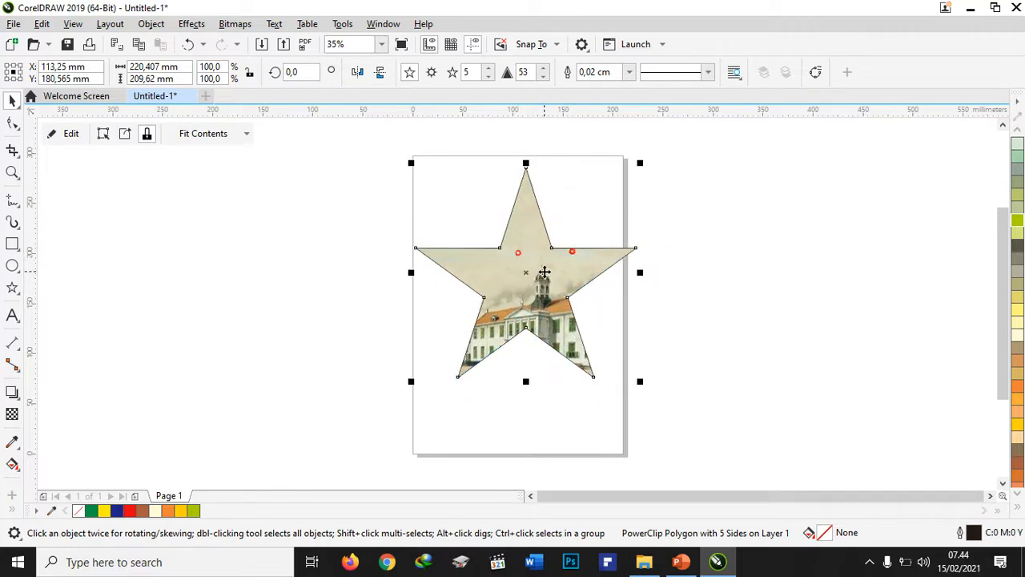
click(149, 135)
mouse_move(535, 272)
mouse_down()
mouse_move(495, 276)
mouse_move(542, 303)
mouse_move(542, 285)
mouse_move(590, 278)
mouse_move(545, 250)
mouse_move(548, 276)
mouse_up()
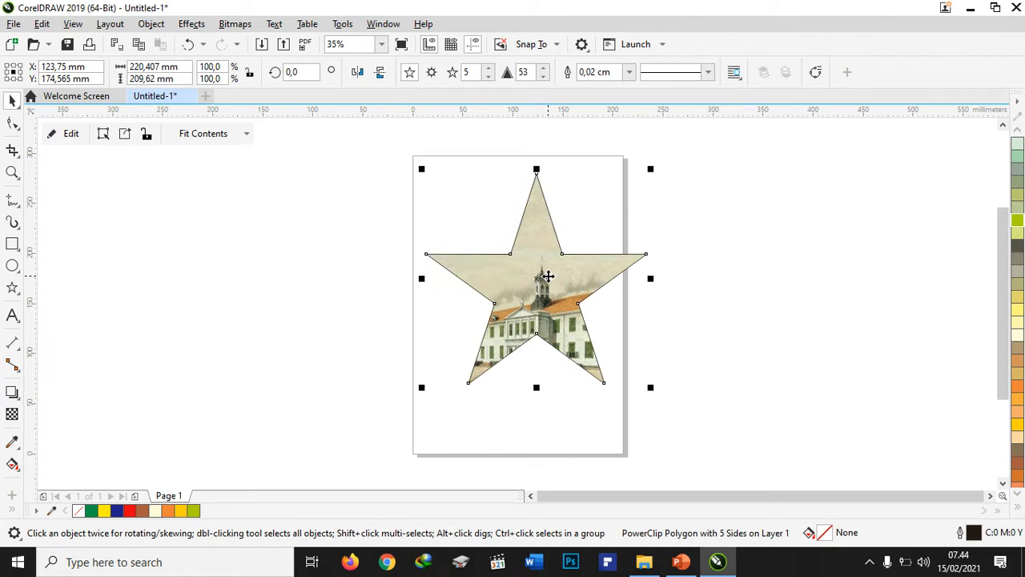
Centre the picture within the star and fit it proportionally to the frame.
click(196, 139)
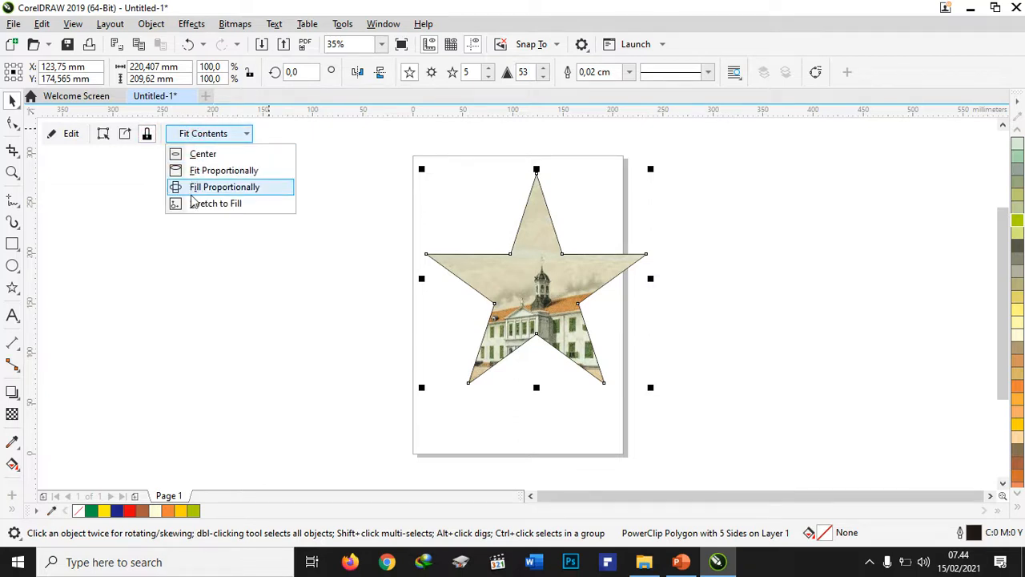
click(192, 155)
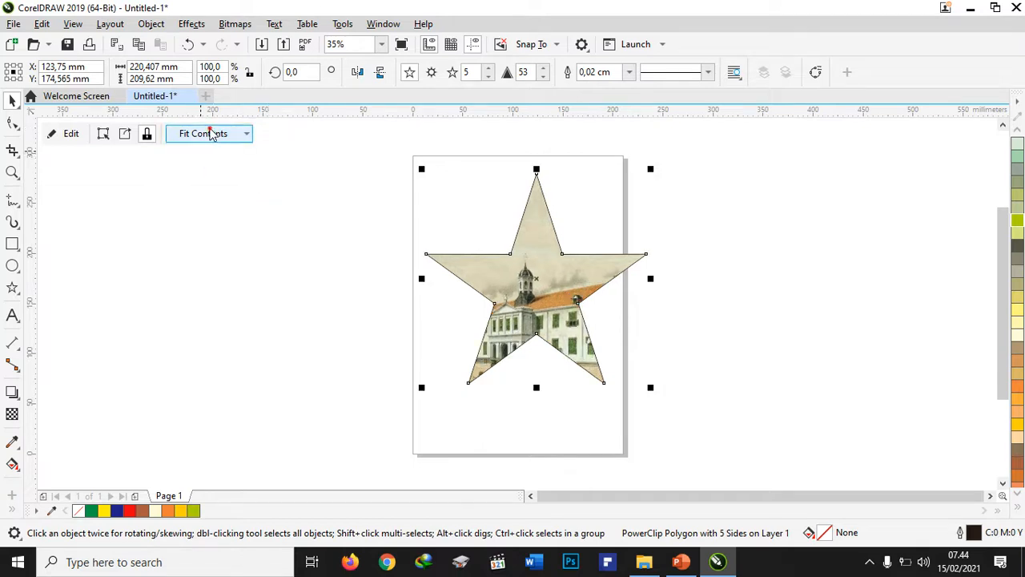
click(209, 131)
click(210, 171)
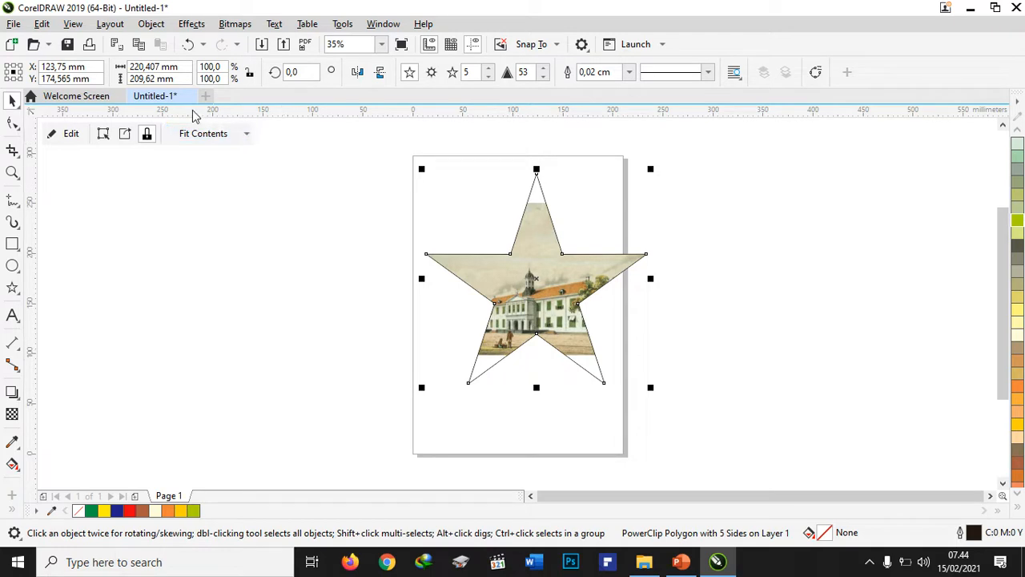
Fill the star proportionally with the picture, trying Stretch to Fill and undoing it before reapplying Fill Proportionally.
click(206, 133)
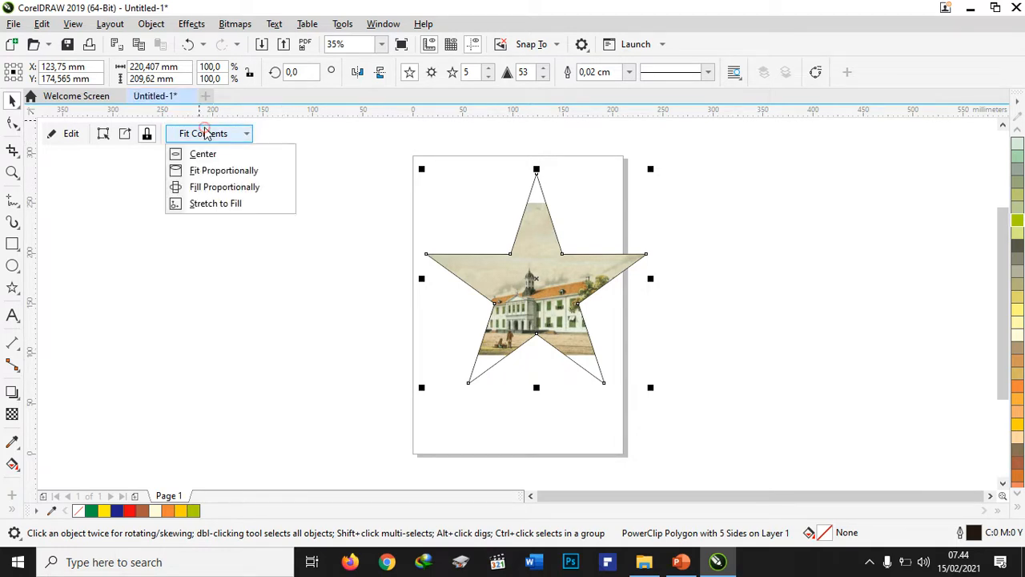
click(250, 189)
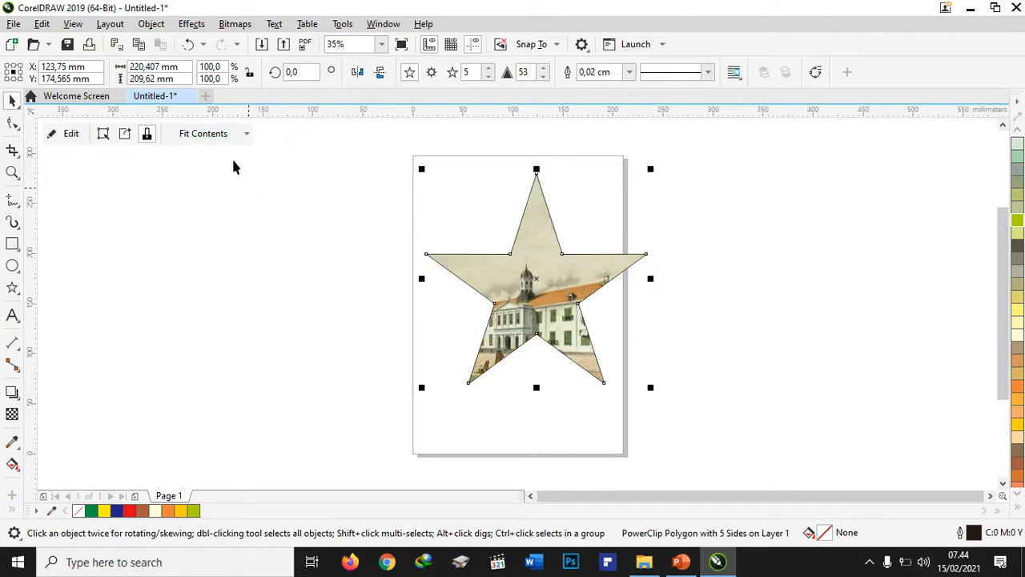
click(210, 134)
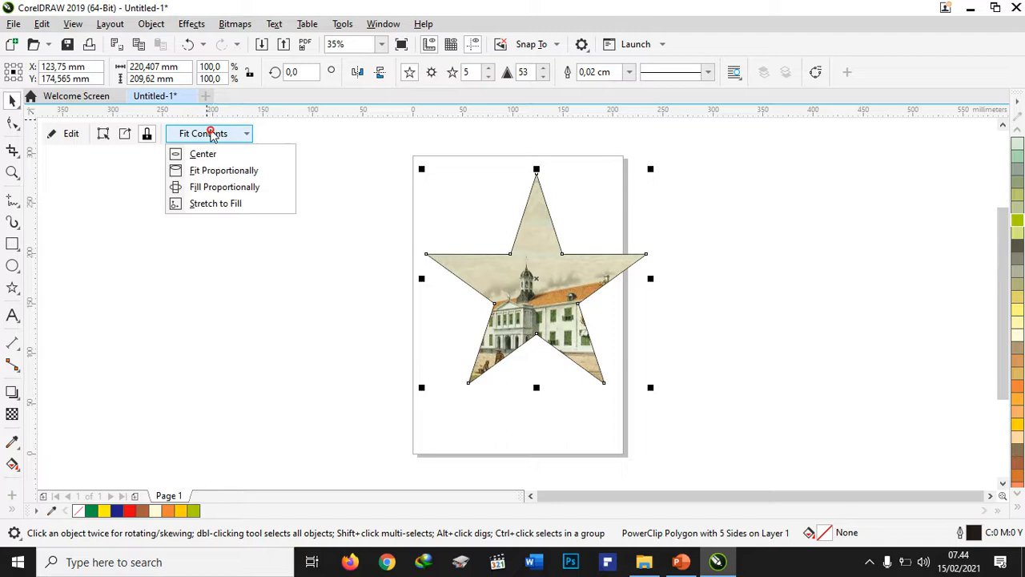
click(212, 207)
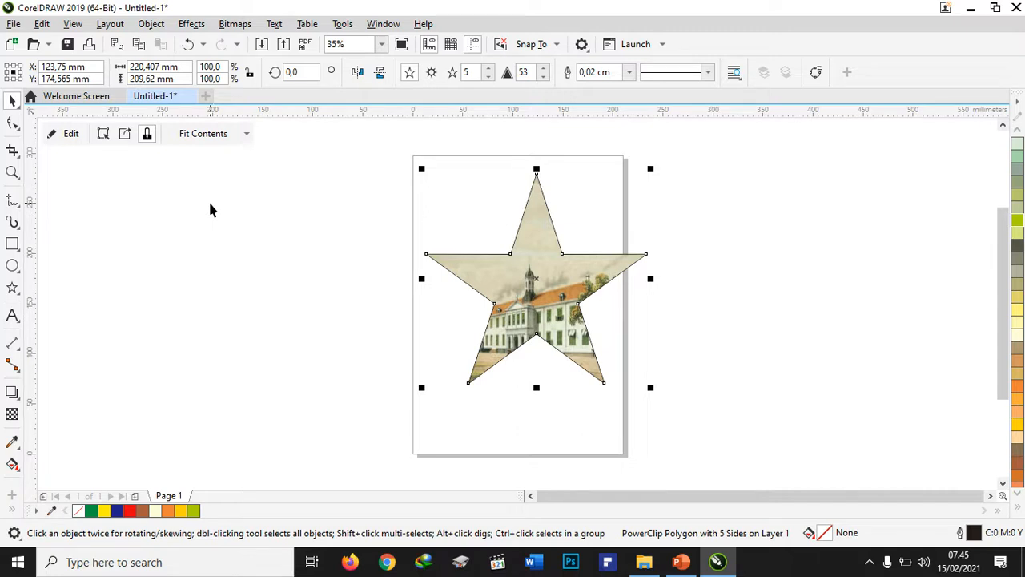
key(ctrl+z)
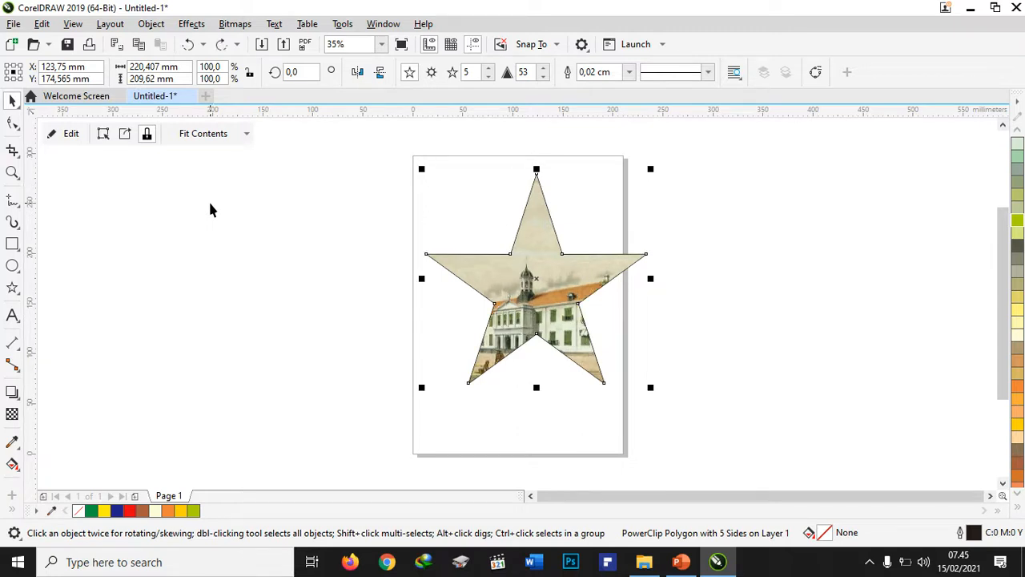
click(241, 133)
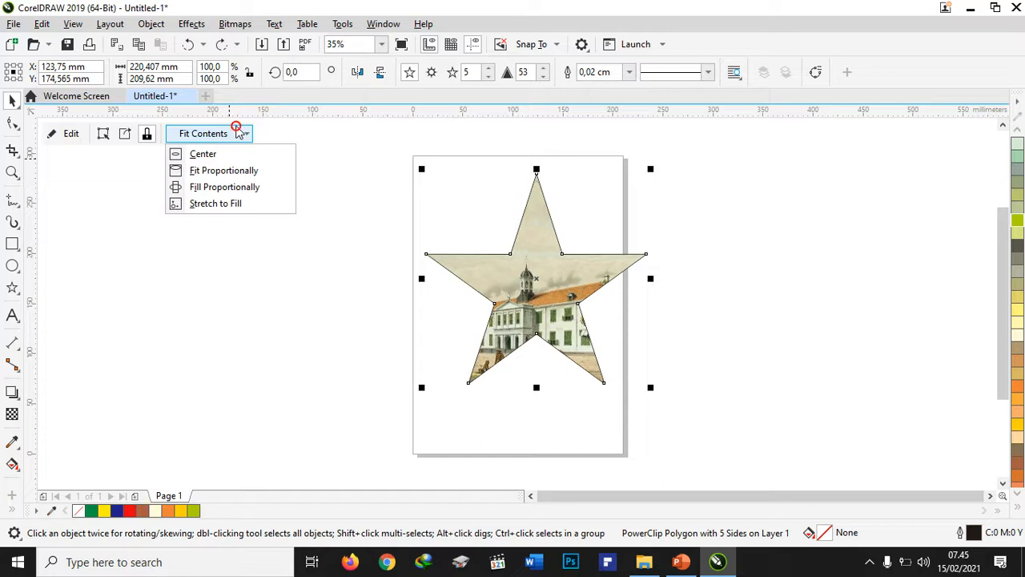
click(231, 190)
Move the picture-filled star off the page's left side to about X -224 mm, Y 195 mm.
drag(523, 262, 175, 242)
right_click(175, 242)
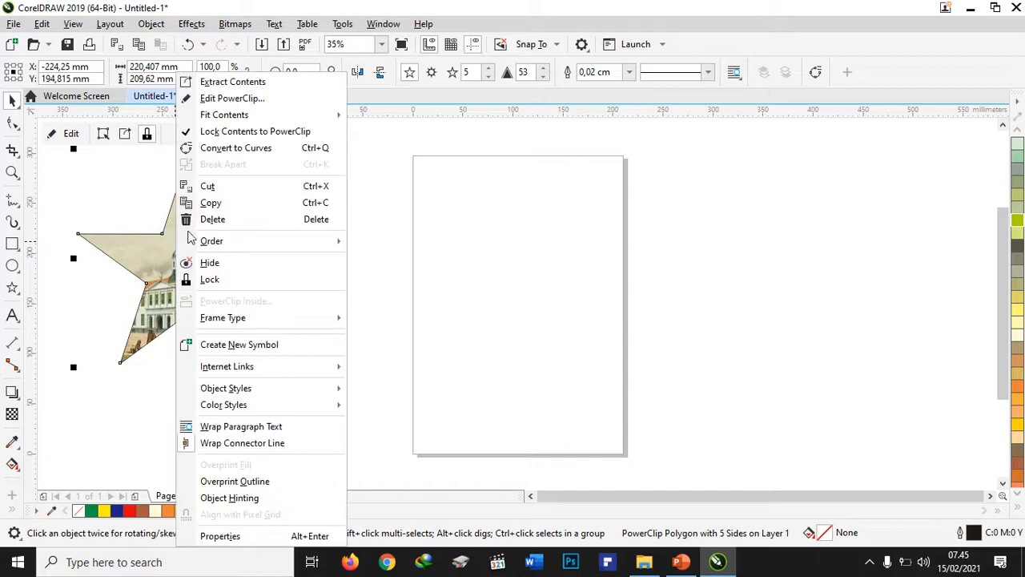
click(163, 256)
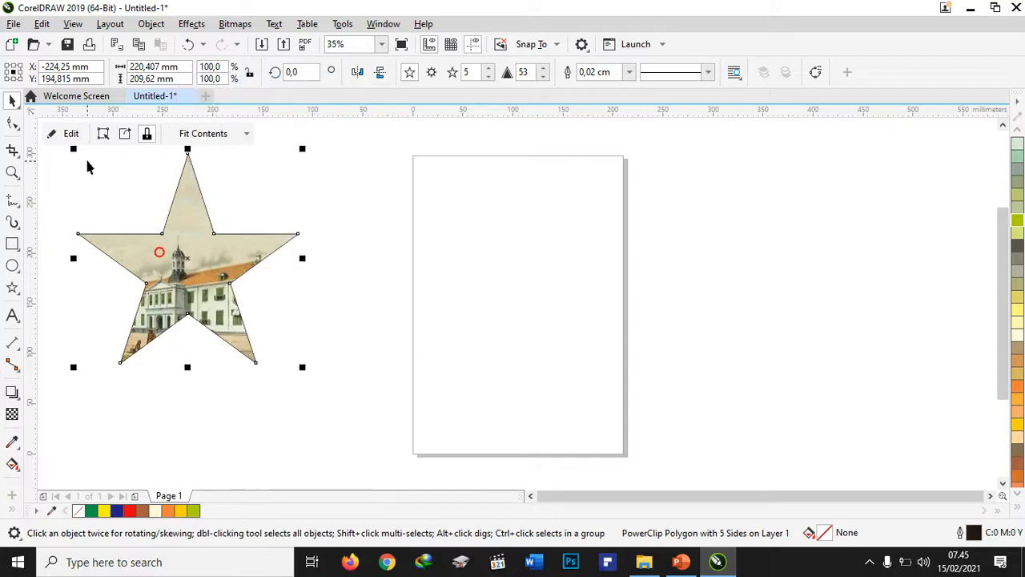
Extract the picture from the star to about X 355 mm, Y 199 mm, and delete the empty star frame.
click(124, 134)
drag(180, 250, 769, 253)
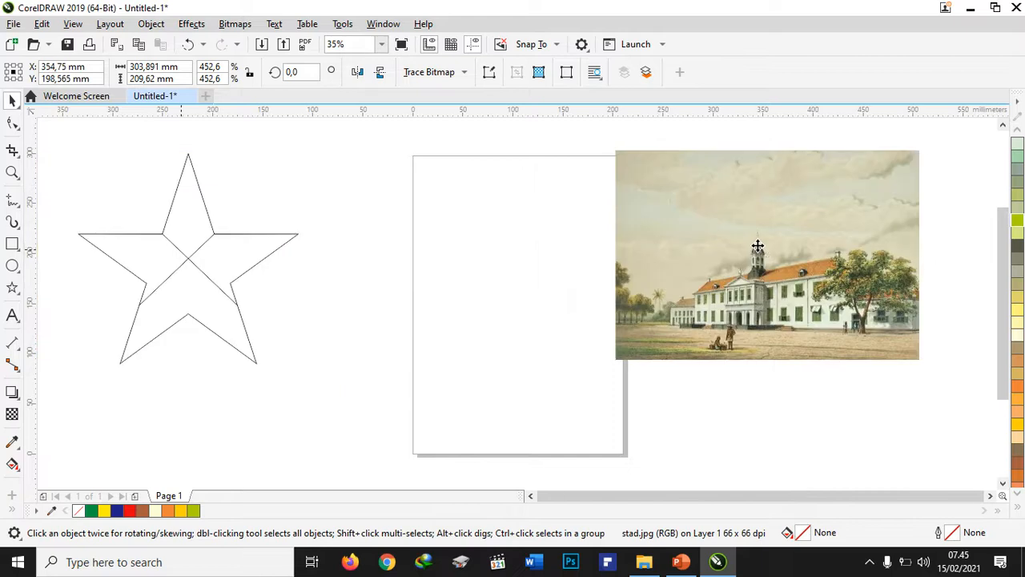
click(350, 246)
click(250, 242)
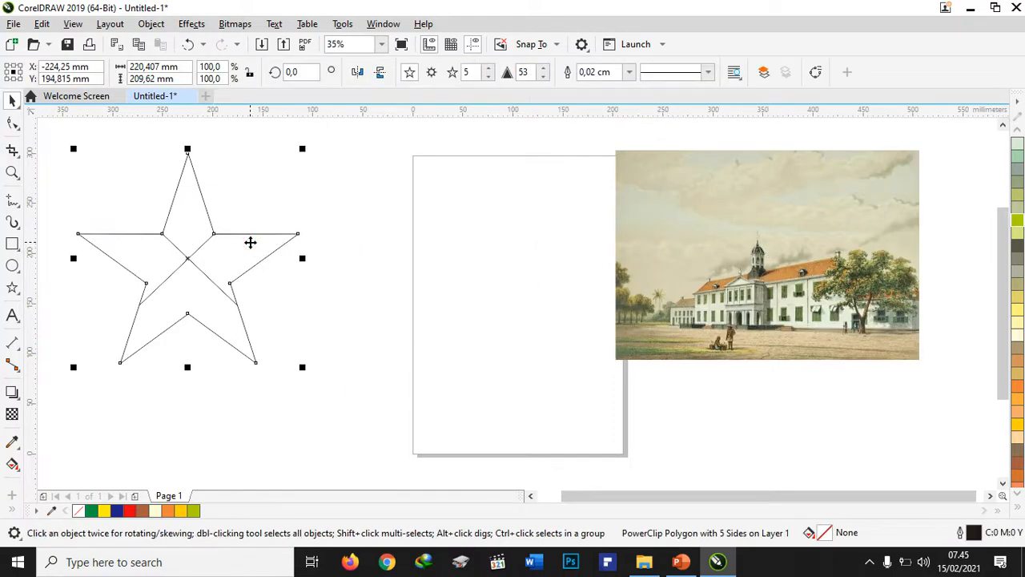
key(Delete)
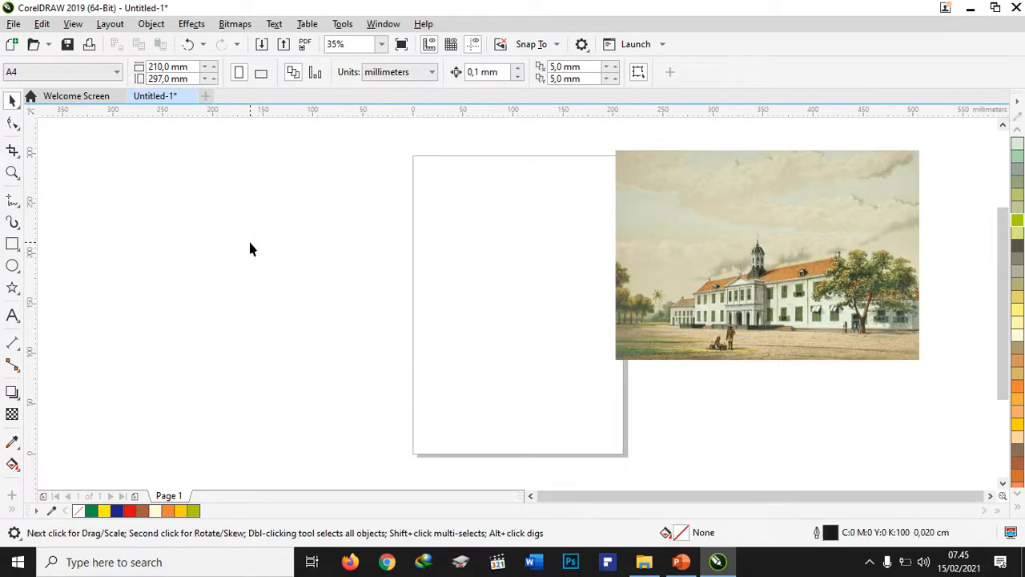
Add the artistic text BATAVIA in the empty area to the left of the page.
click(14, 315)
click(170, 280)
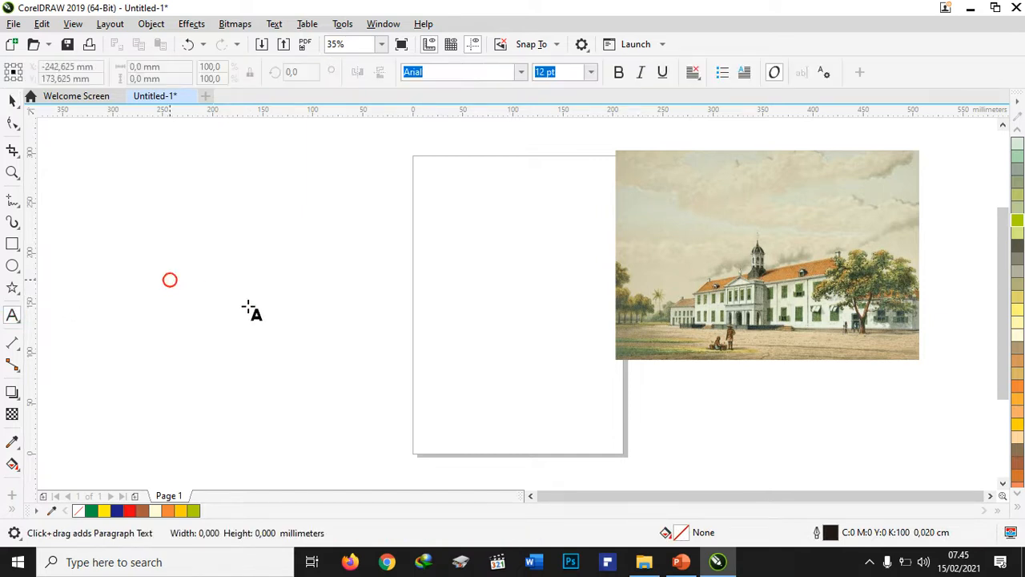
text(BATAVIA)
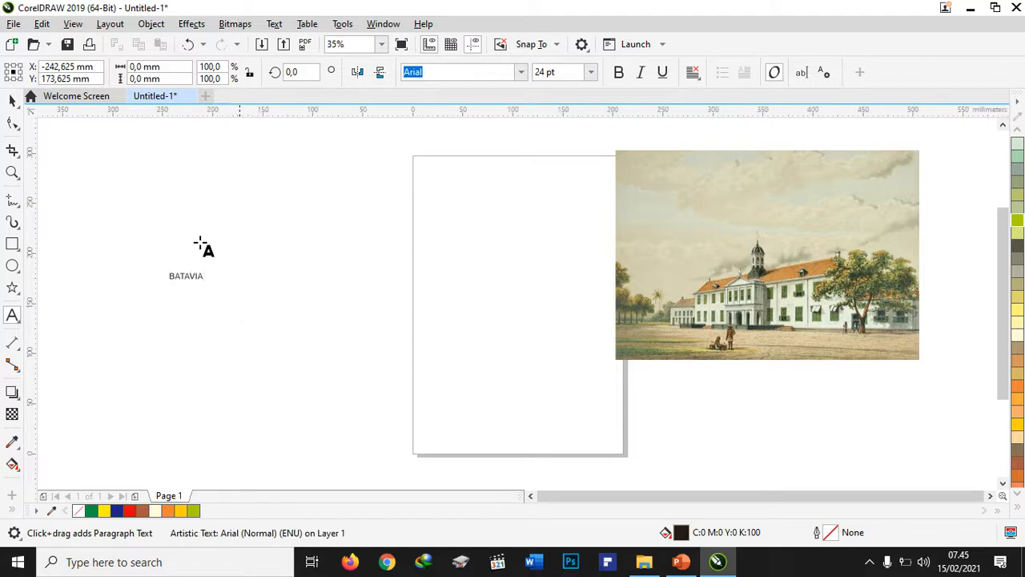
key(Escape)
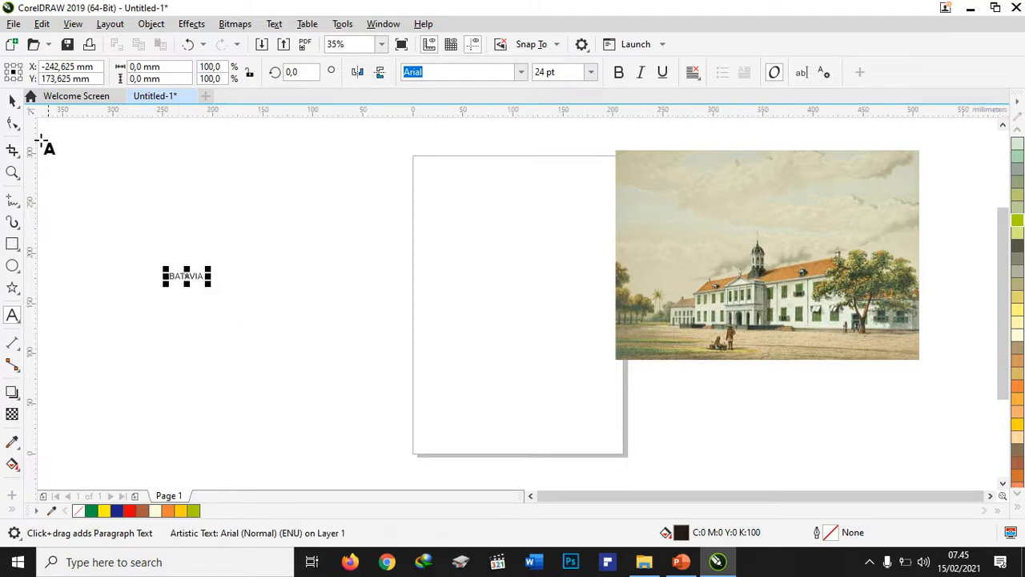
Enlarge the BATAVIA text to about 319 × 58 mm and change its font to Angella.
double_click(16, 106)
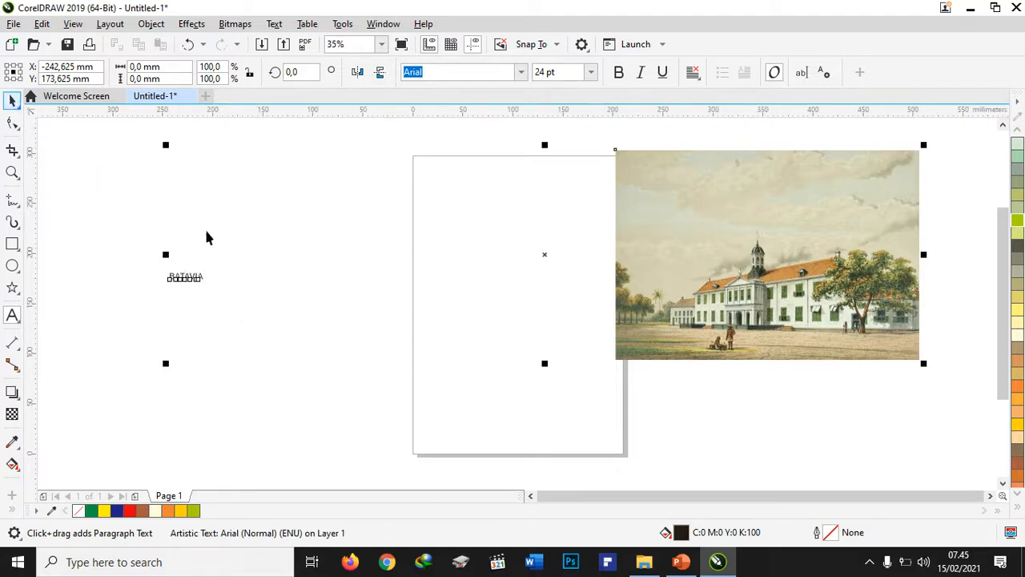
click(144, 284)
click(193, 278)
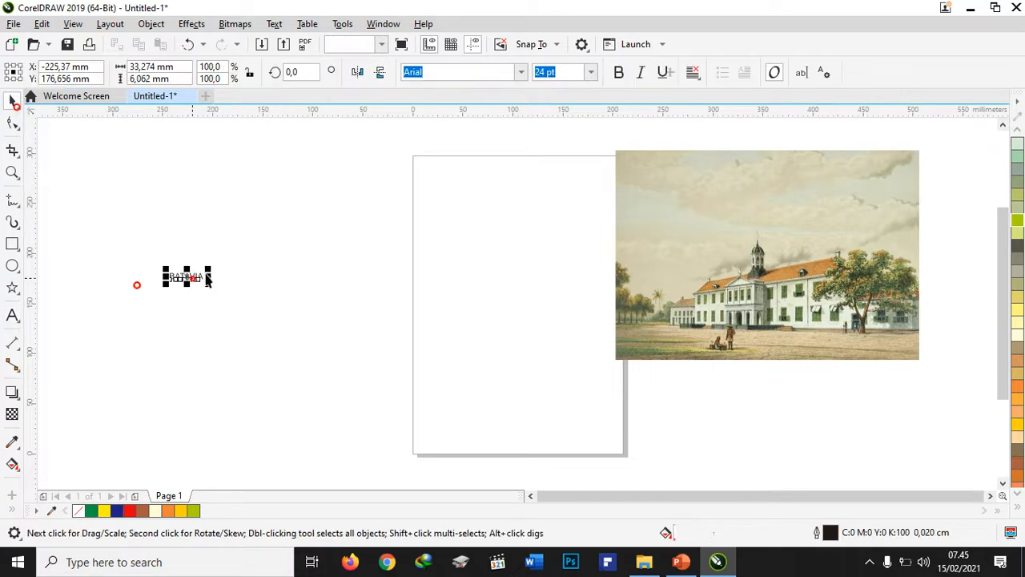
drag(211, 269, 462, 255)
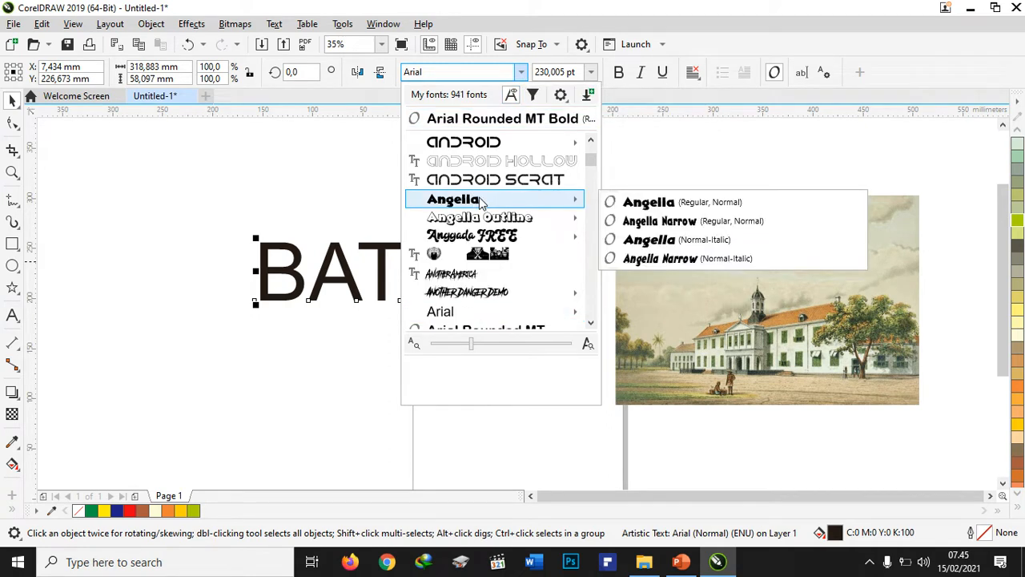
click(479, 199)
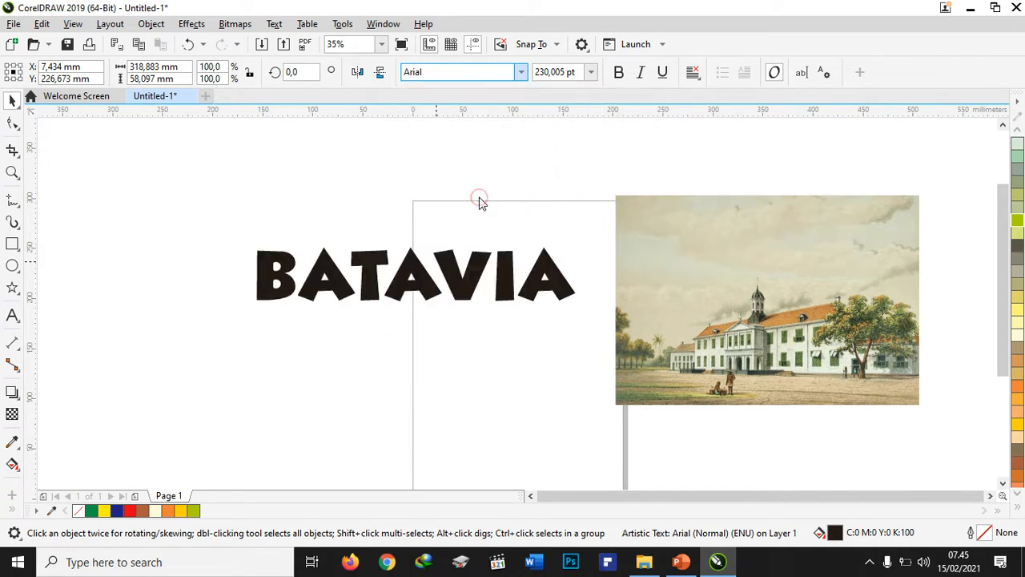
Move the BATAVIA text off the page's left side and enlarge it to about 515 × 87 mm.
drag(459, 289, 301, 343)
click(383, 275)
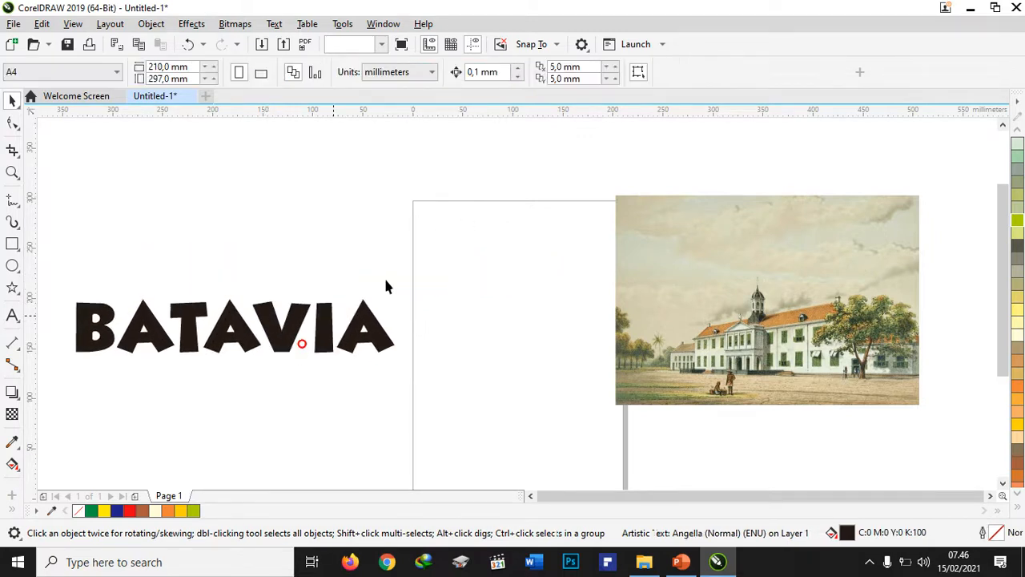
click(371, 320)
drag(400, 295, 609, 169)
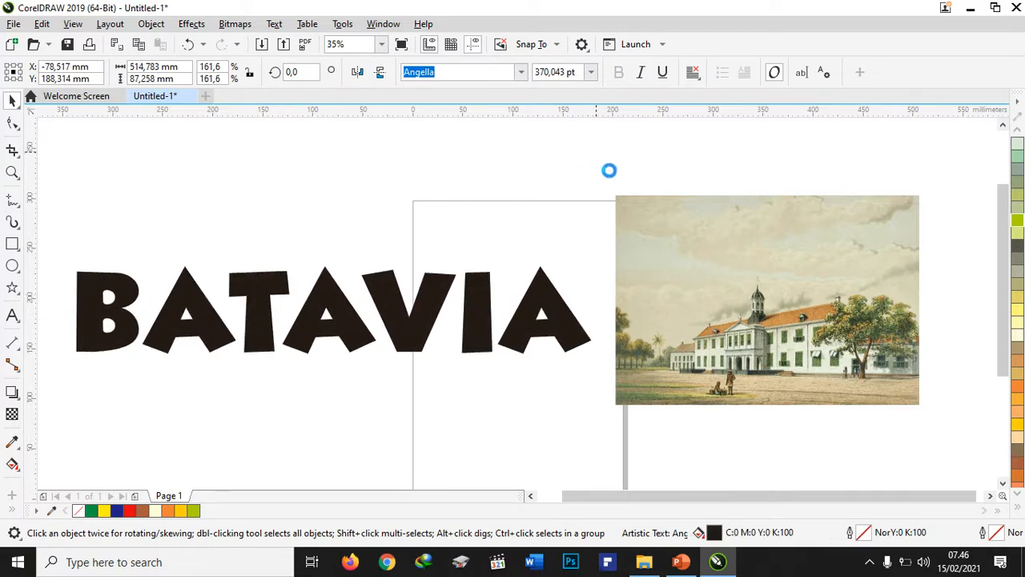
PowerClip the picture inside the BATAVIA text.
click(657, 226)
right_click(658, 228)
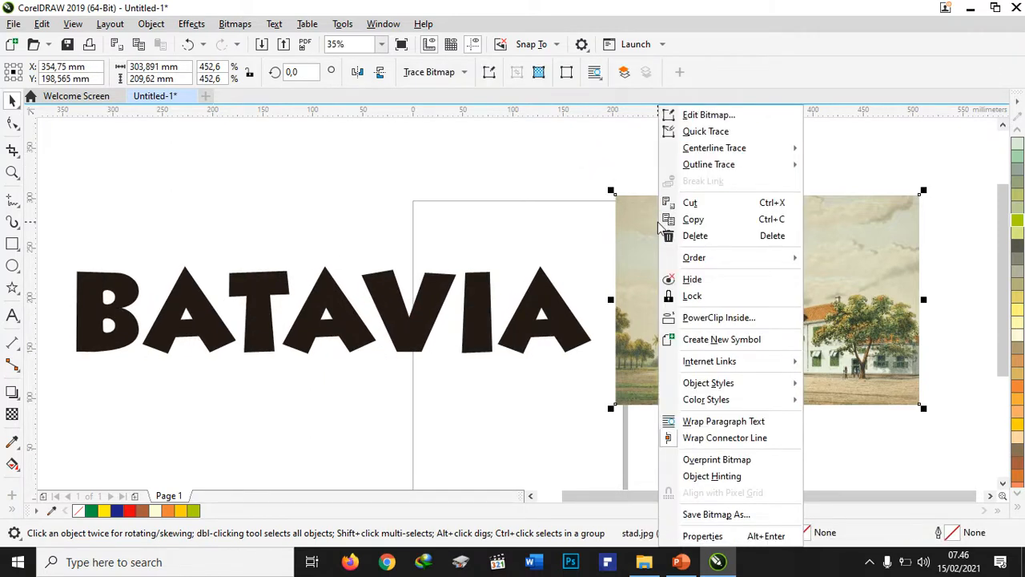
click(710, 317)
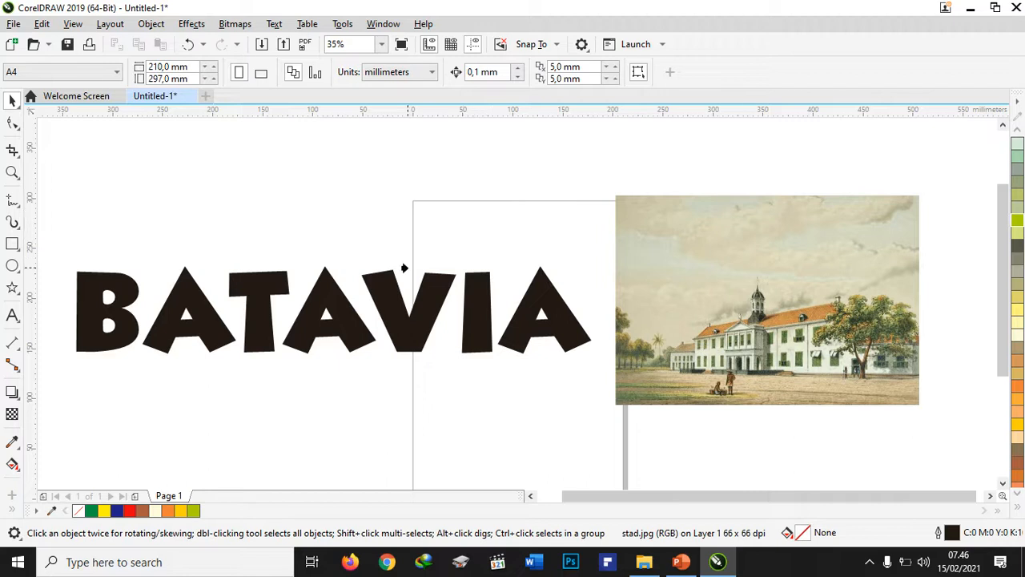
click(248, 288)
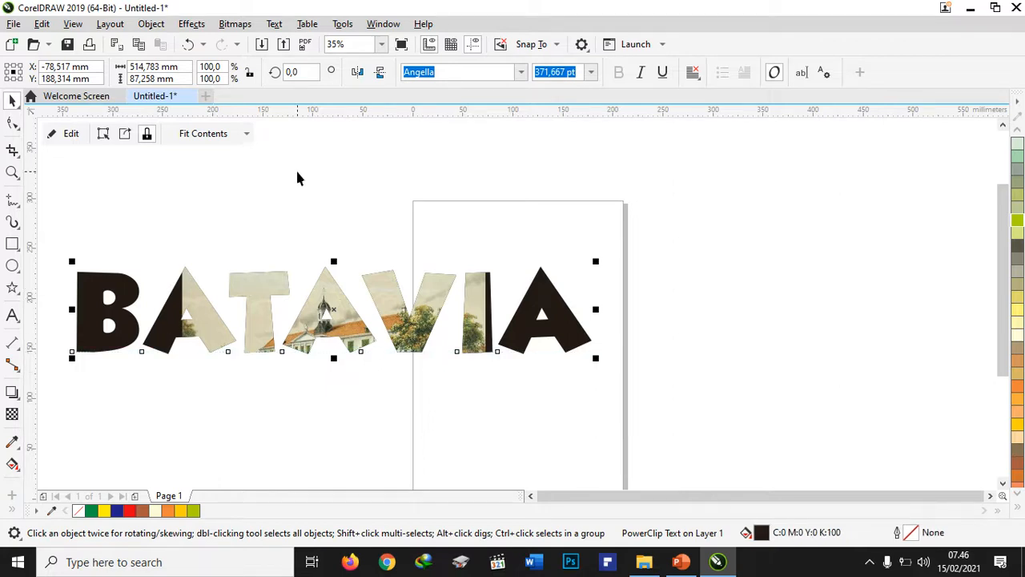
Fill the text proportionally with the picture and move it to about X 124 mm, Y 211 mm.
click(246, 137)
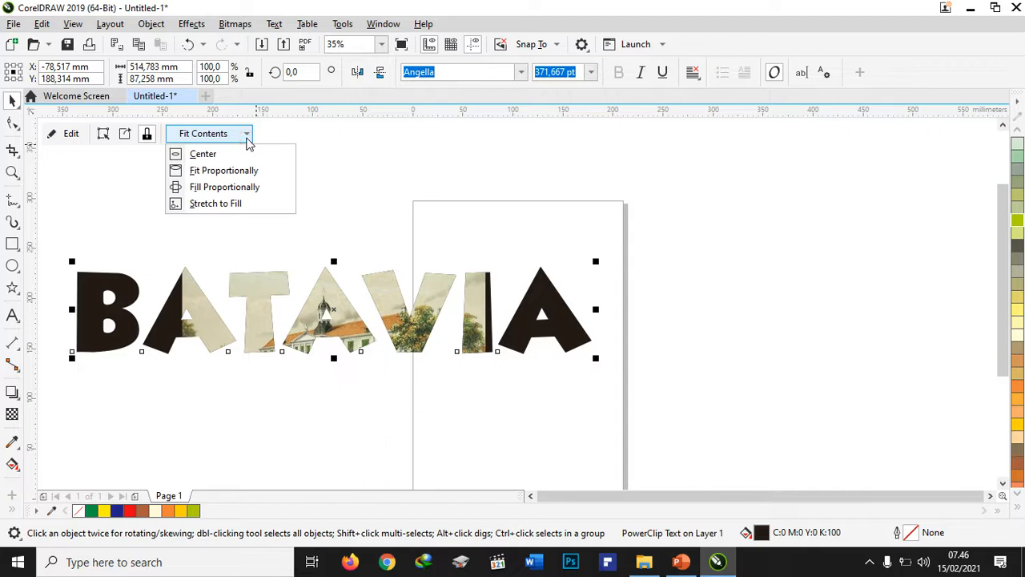
click(241, 187)
drag(258, 312, 461, 289)
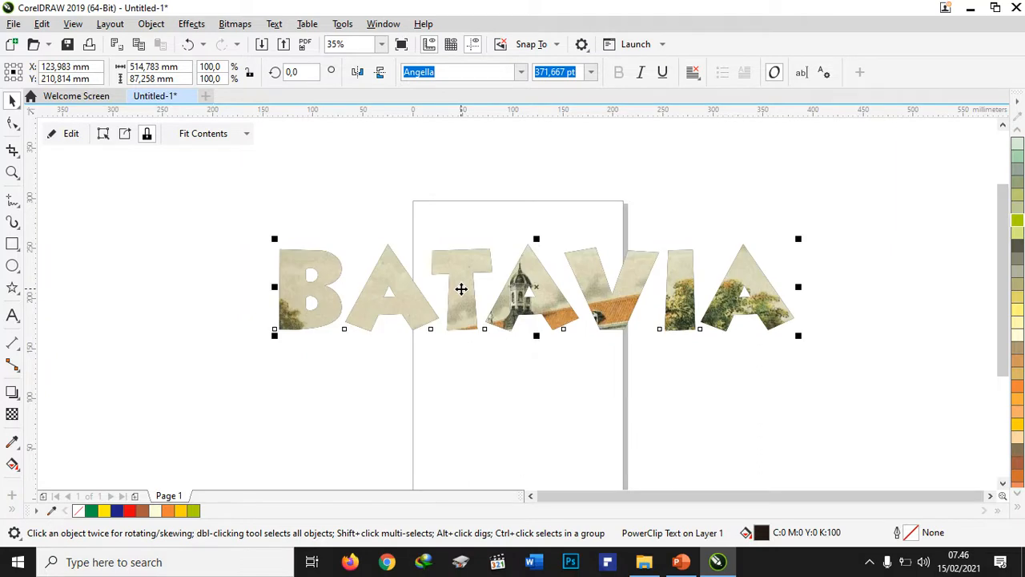
Draw a rectangle about 562 × 163 mm around the BATAVIA text and fill it with C:0 M:0 Y:20 K:80.
click(421, 213)
click(12, 244)
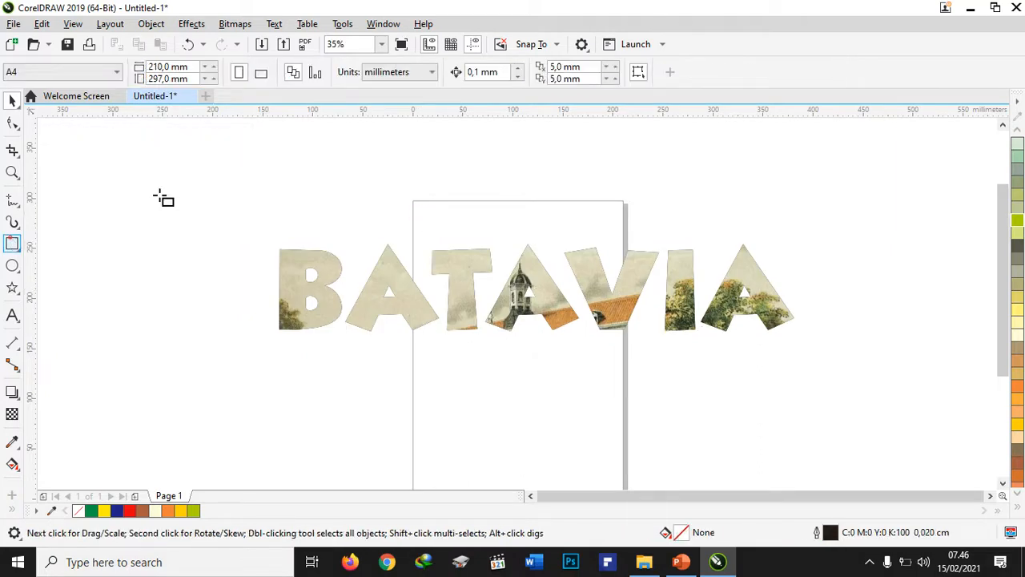
drag(251, 202, 814, 364)
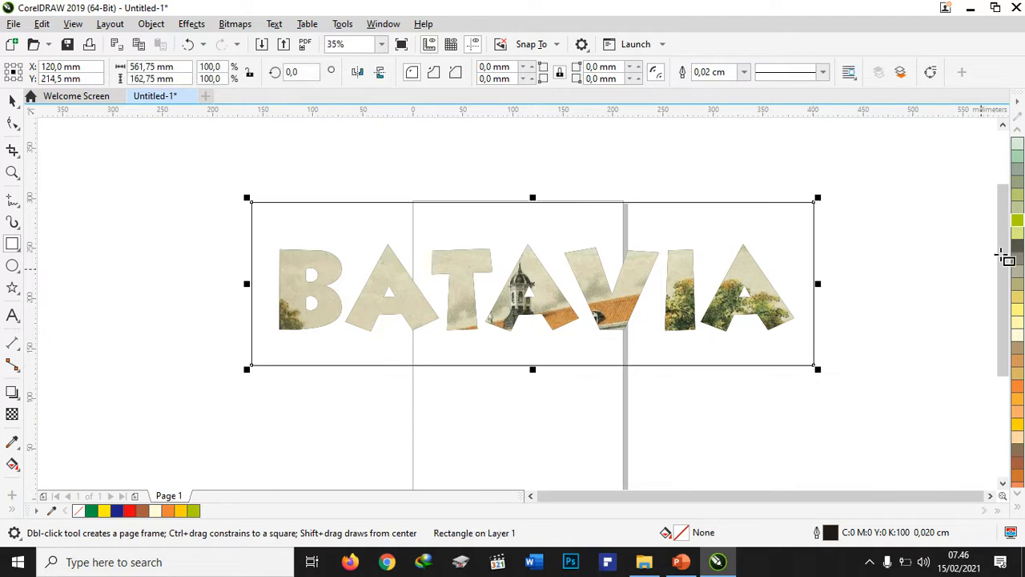
click(1017, 249)
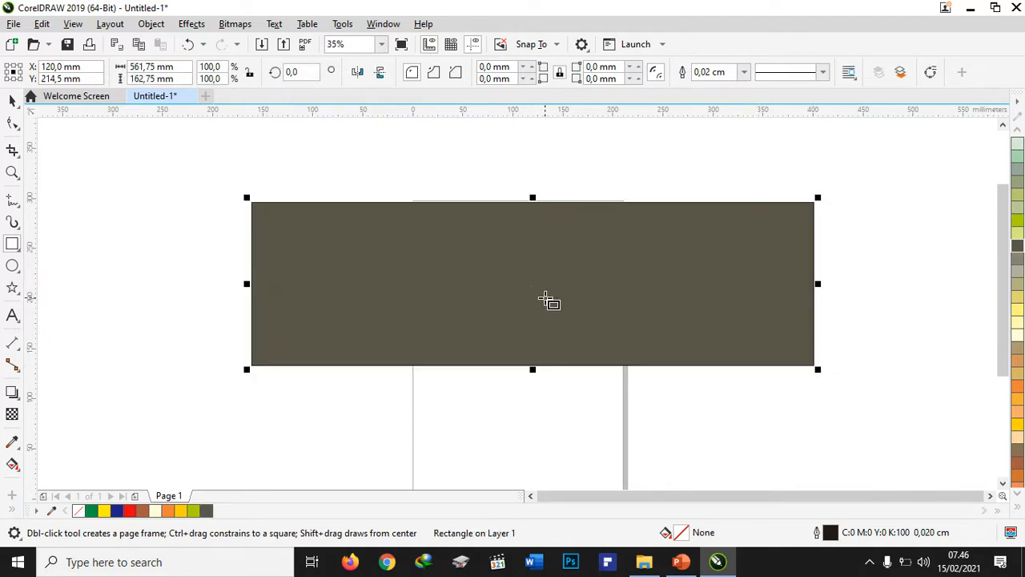
Send the dark rectangle behind the picture-filled BATAVIA text and deselect it.
click(12, 100)
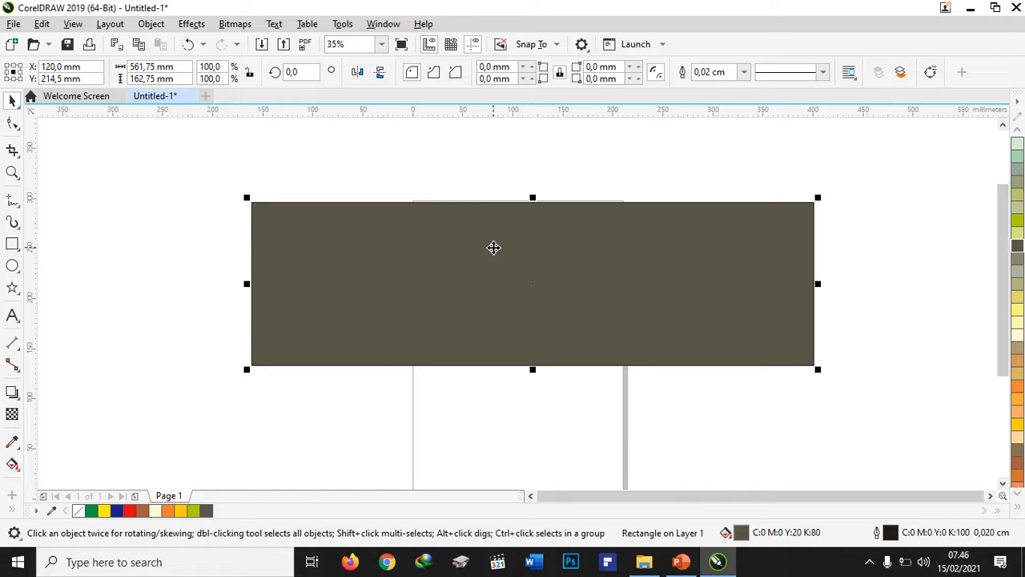
key(shift+Page_Down)
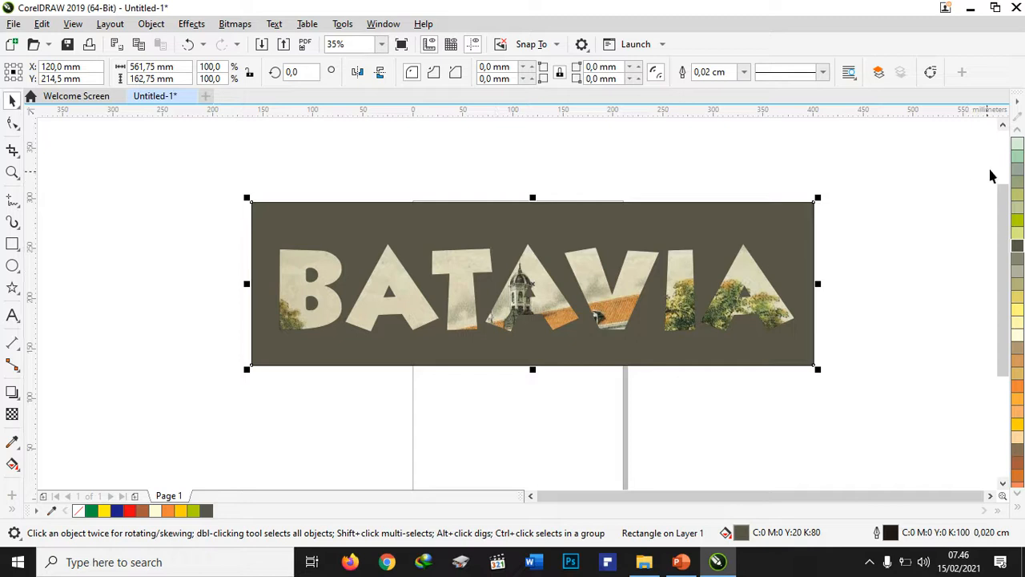
click(942, 205)
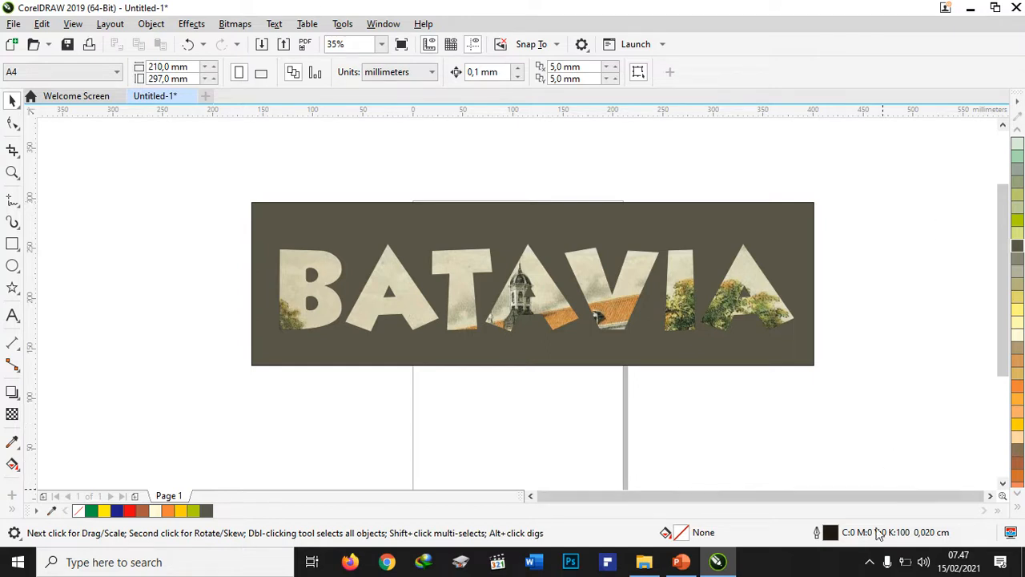
click(870, 562)
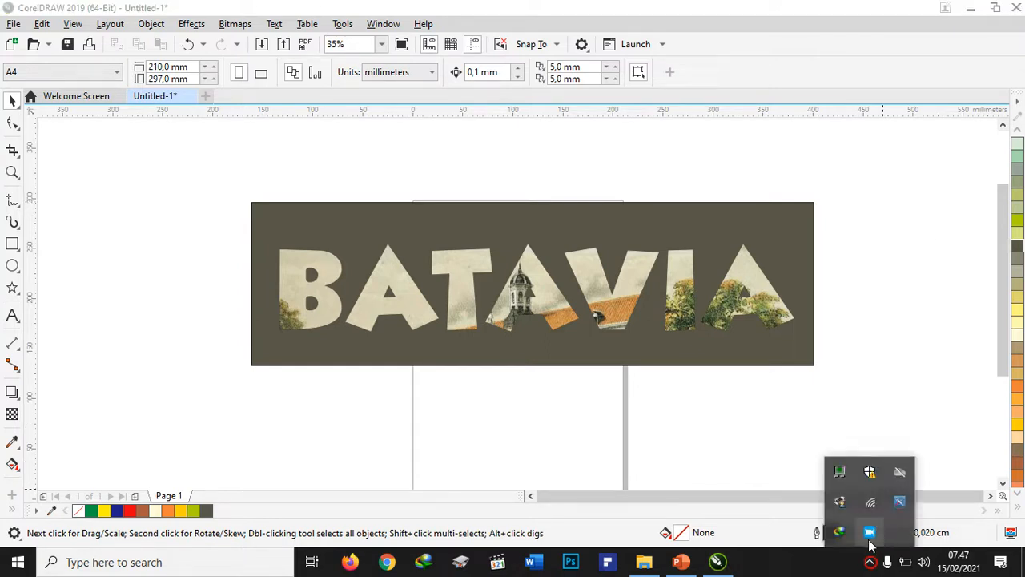
right_click(869, 545)
click(898, 459)
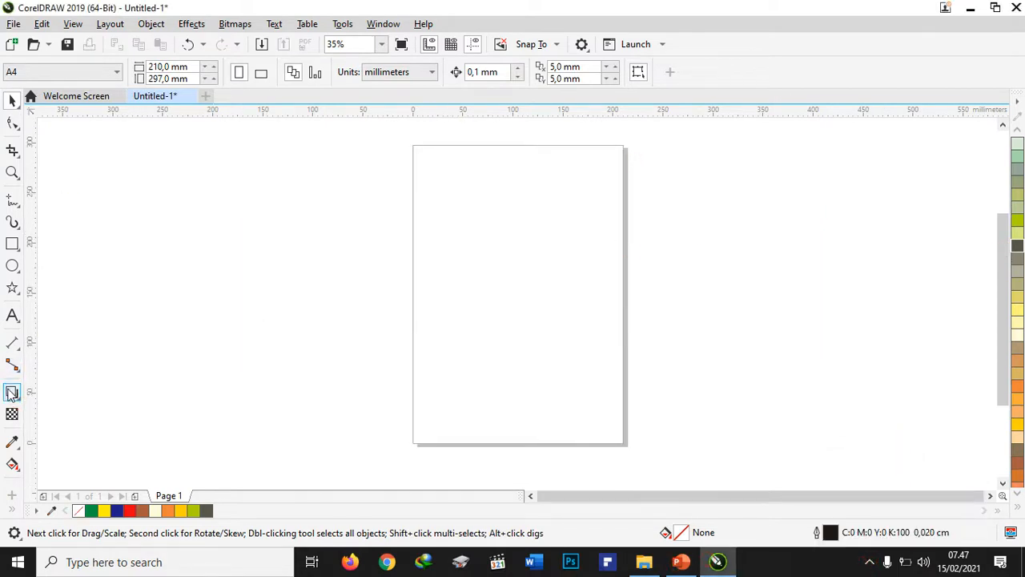
Draw a Deep Yellow five-pointed star about 194 × 185 mm and move it to about X 104 mm, Y 191 mm.
click(12, 288)
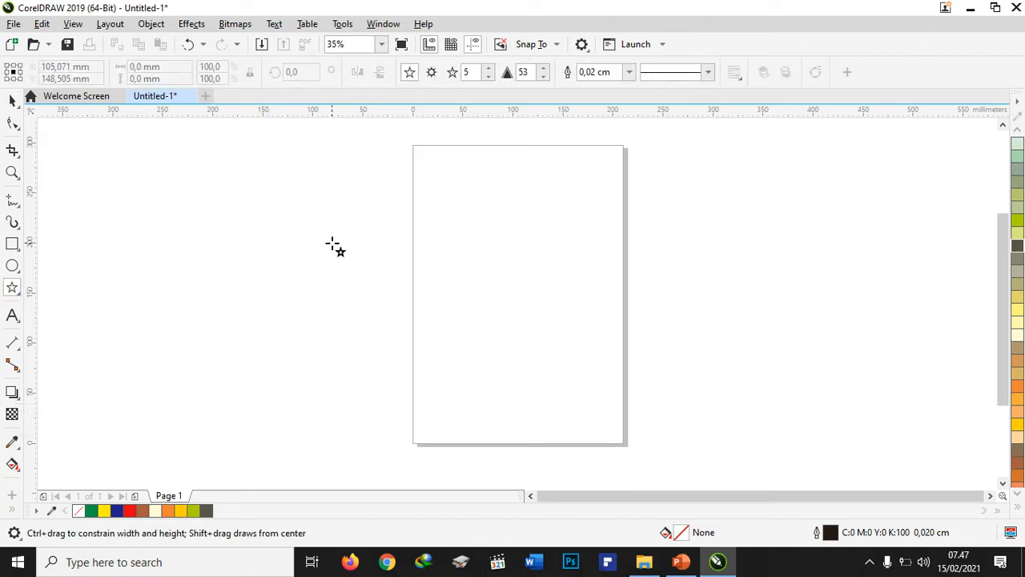
drag(458, 189, 653, 394)
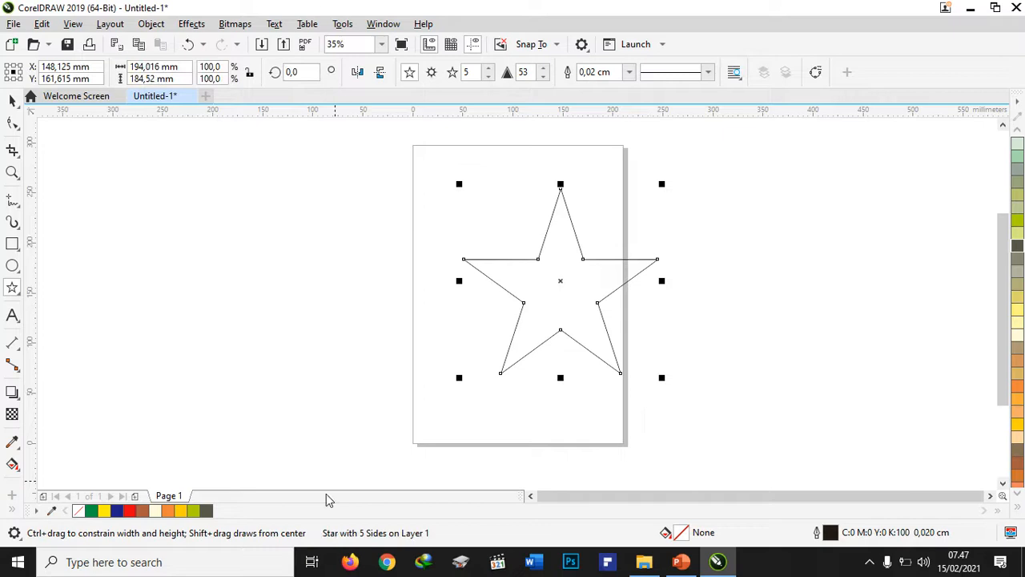
click(183, 512)
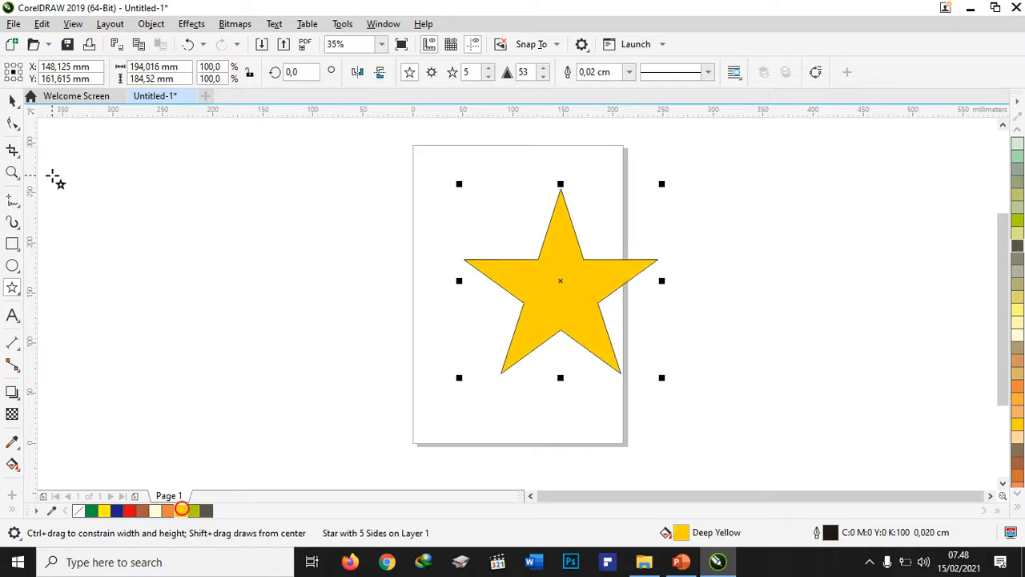
click(11, 101)
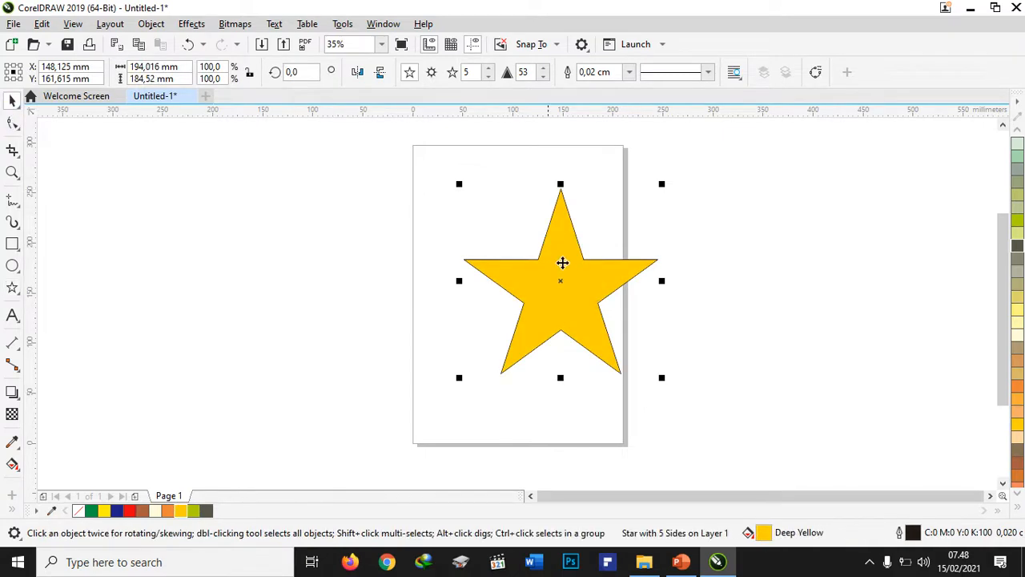
drag(561, 281, 515, 253)
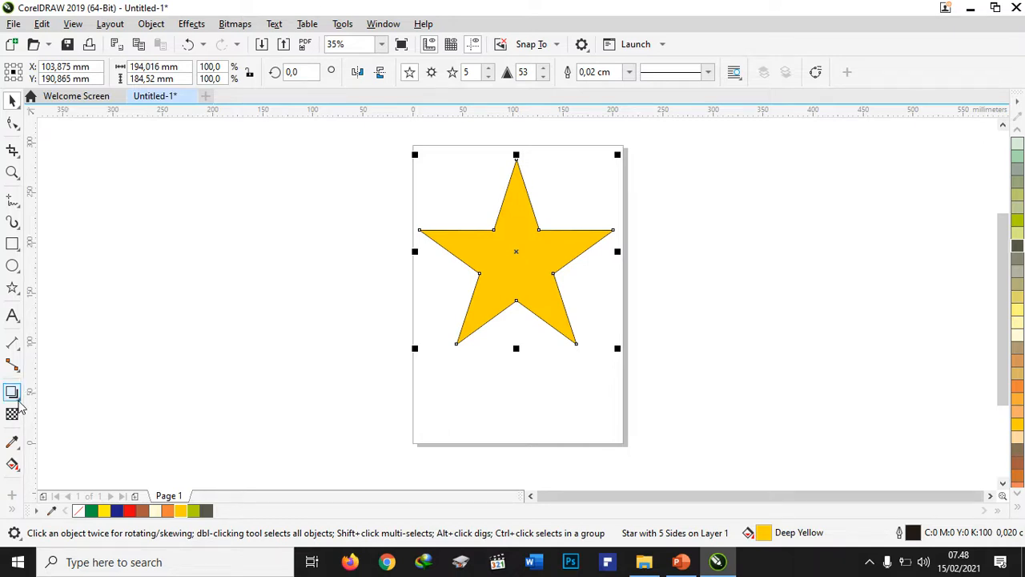
Apply a drop shadow to the star with a 0 mm offset and colour it red, C:0 M:95 Y:100 K:0.
click(17, 401)
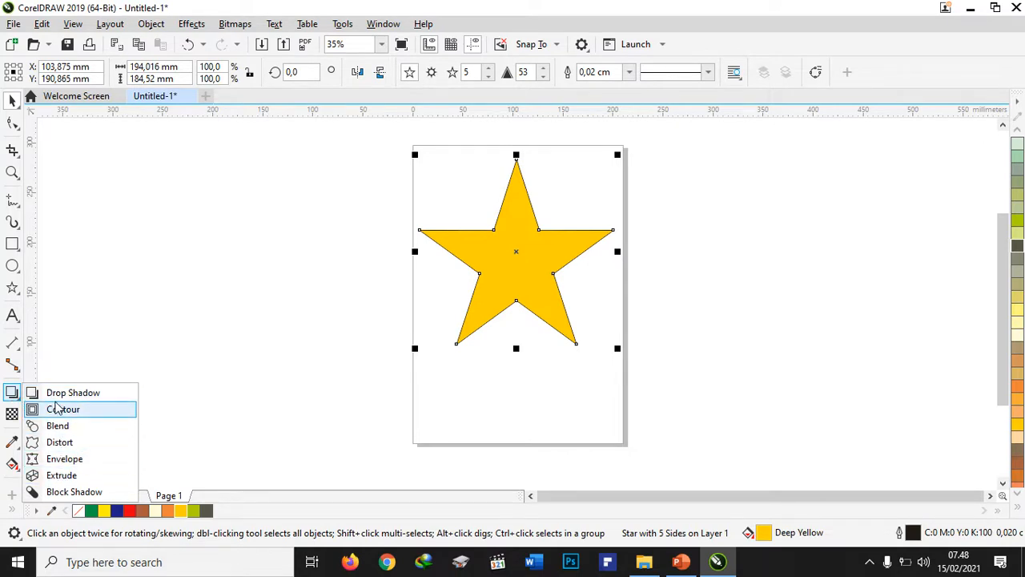
click(56, 394)
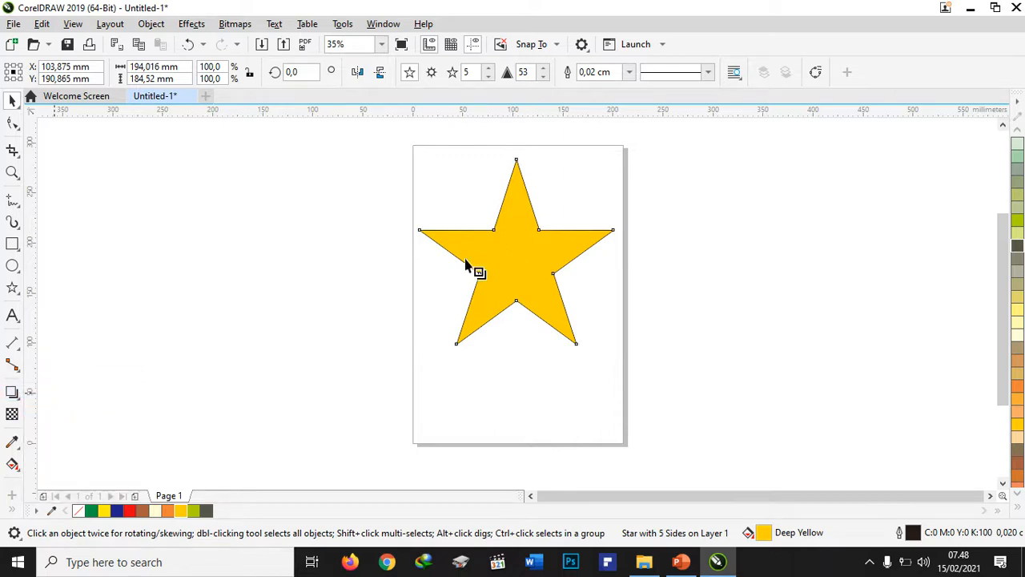
drag(516, 255, 574, 280)
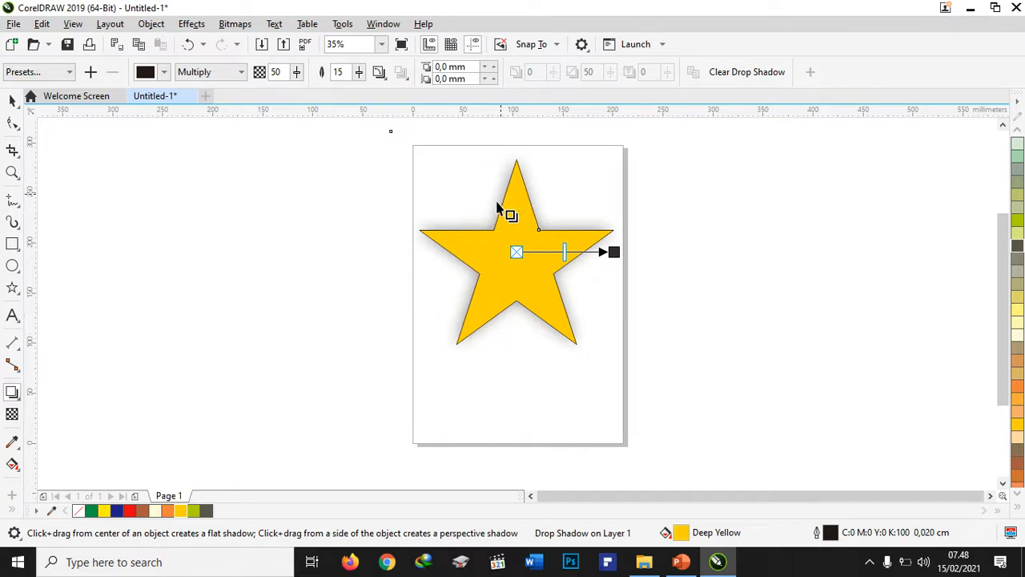
click(168, 72)
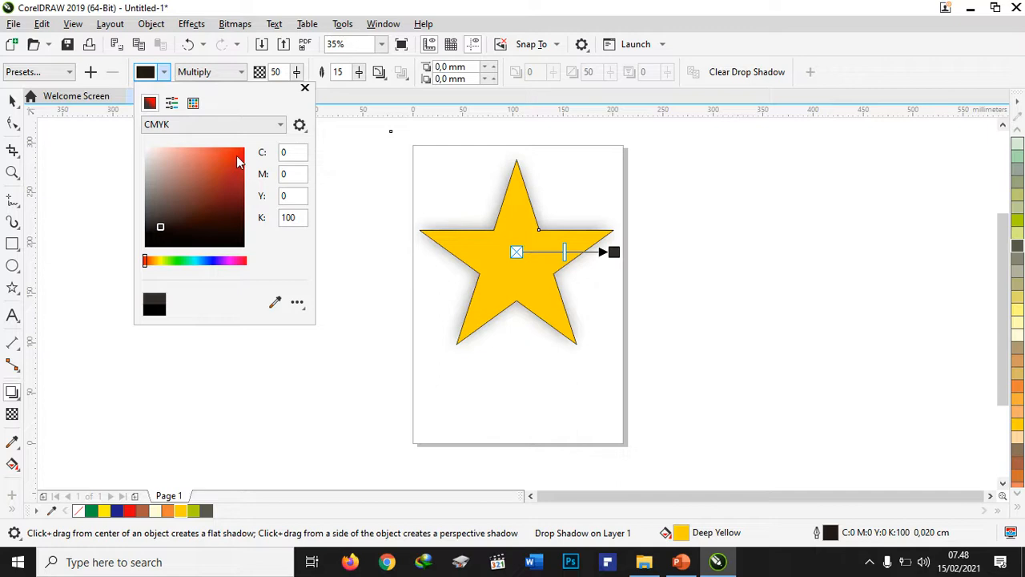
click(237, 157)
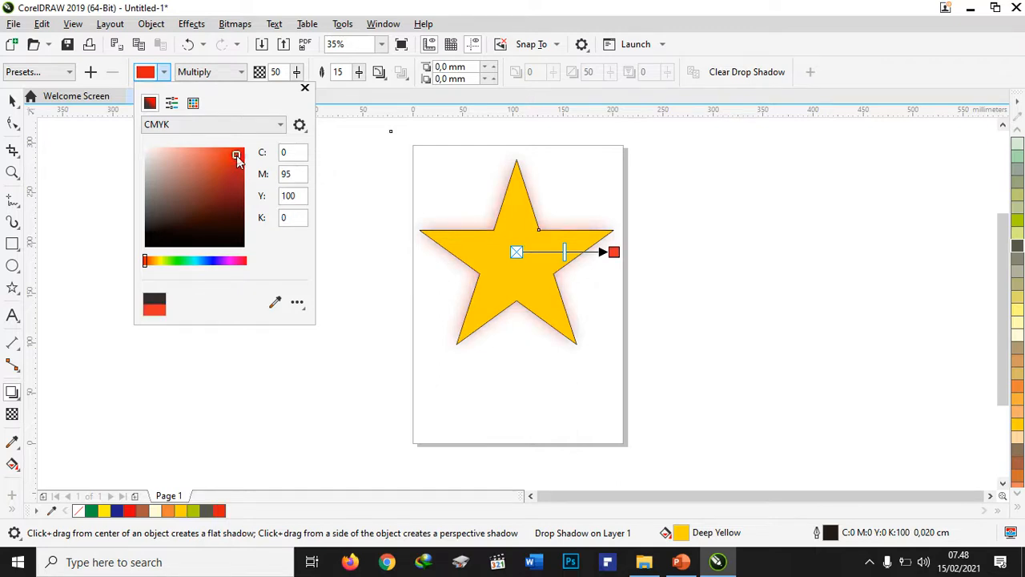
Clear the drop shadow from the star and deselect it.
click(230, 73)
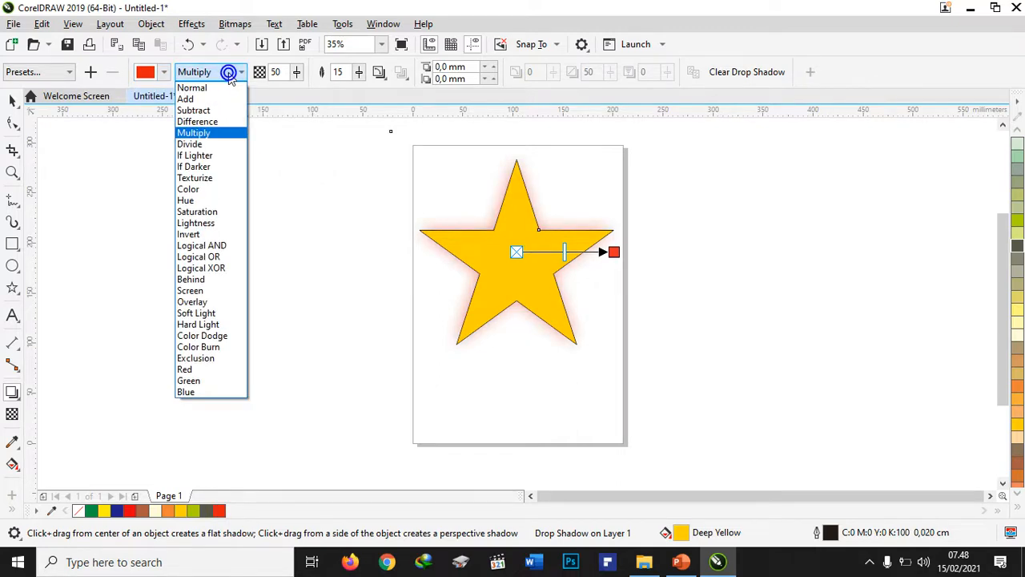
click(229, 73)
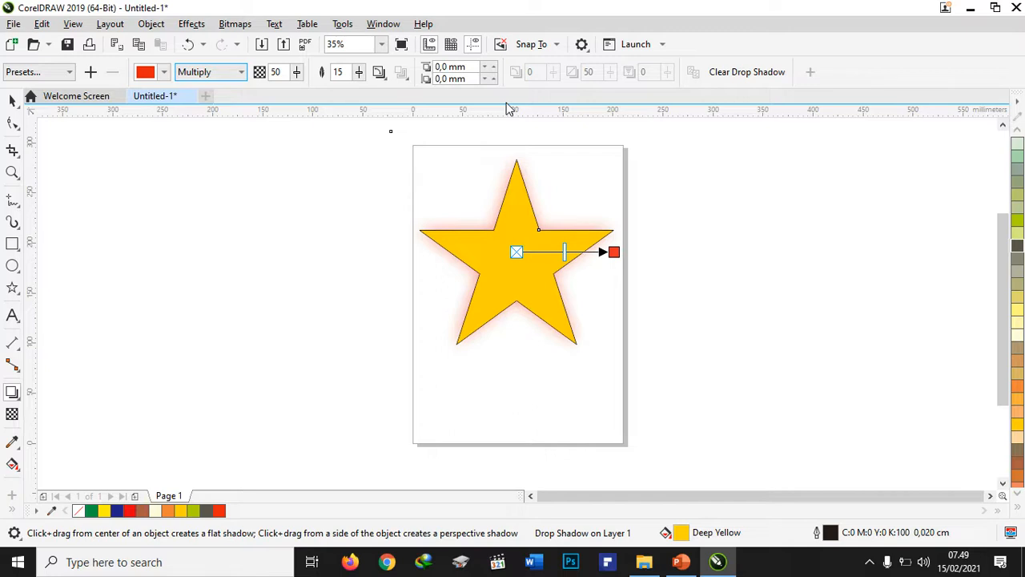
click(10, 100)
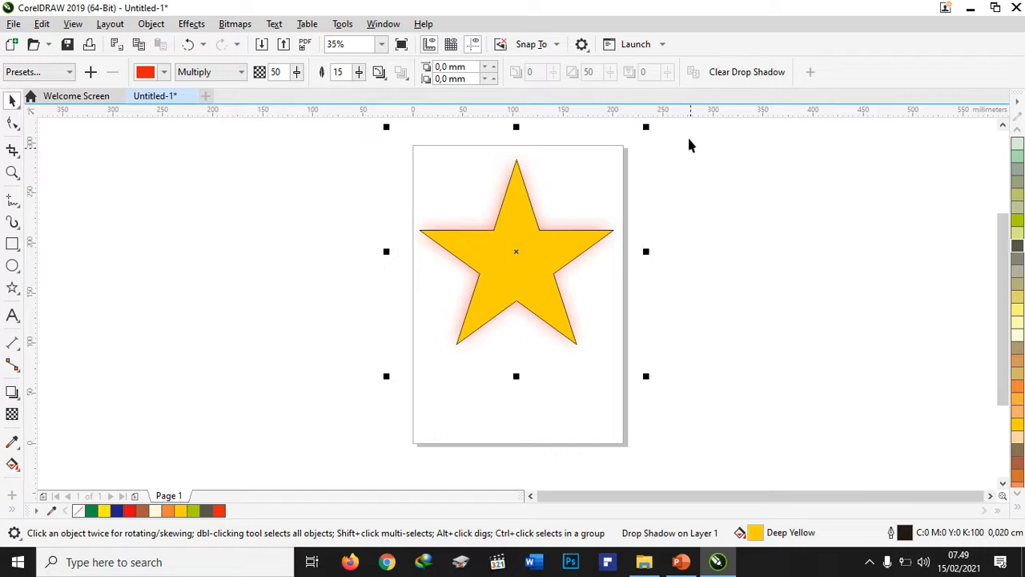
click(754, 71)
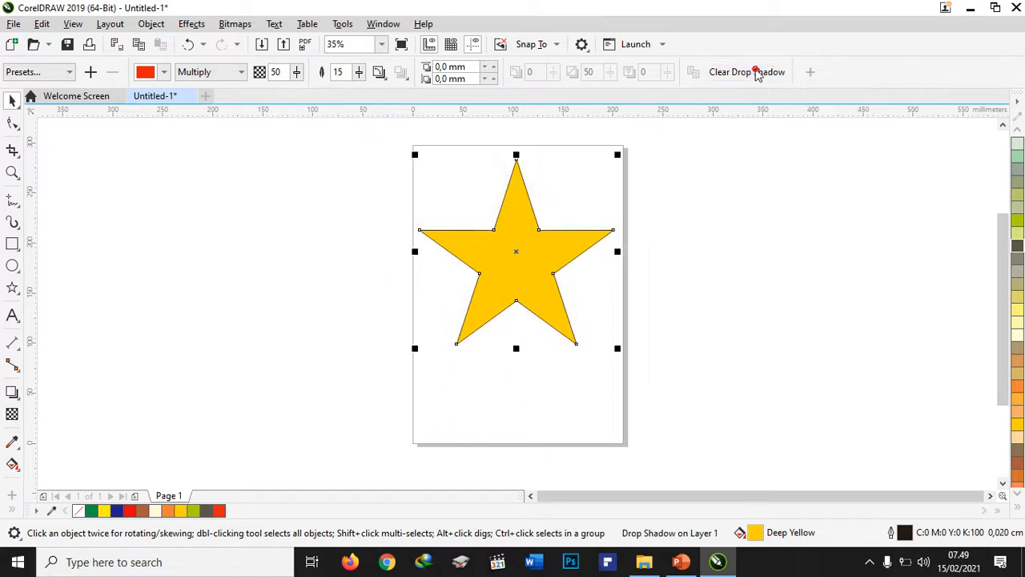
click(677, 245)
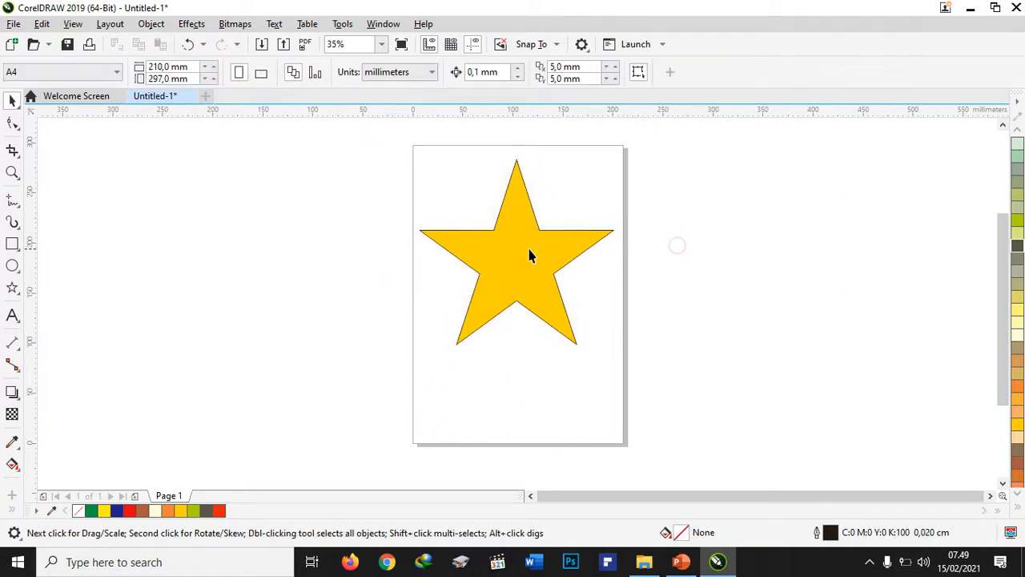
Try to pull a contour with a 92.26 mm offset on the star using the Contour tool.
click(529, 253)
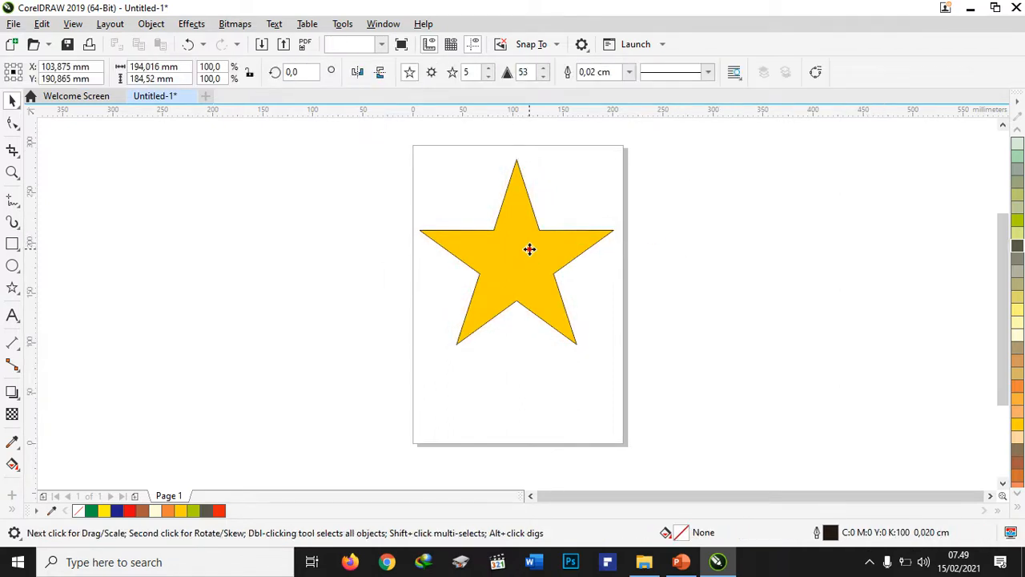
click(16, 396)
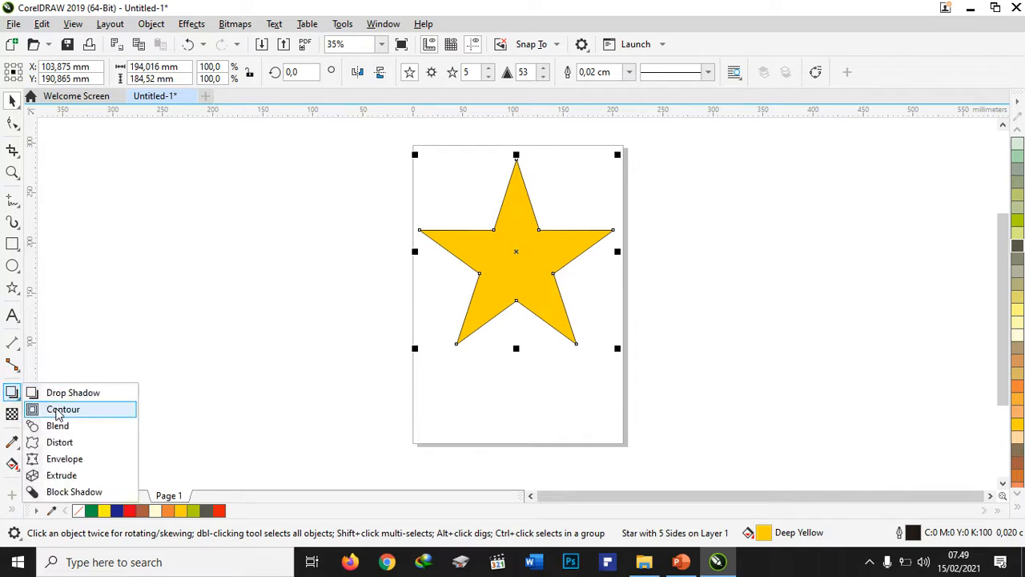
click(62, 409)
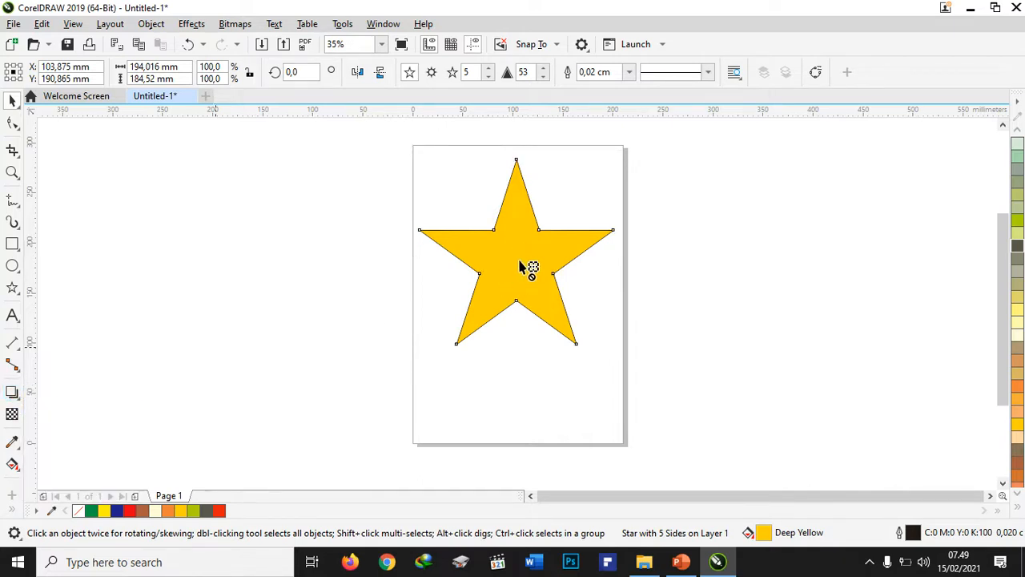
drag(593, 232, 599, 230)
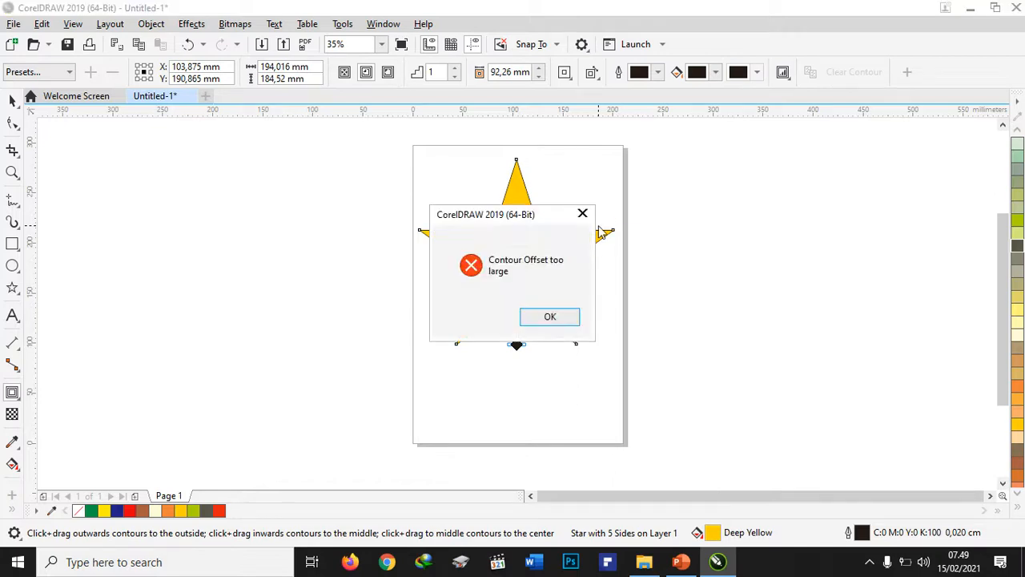
click(583, 213)
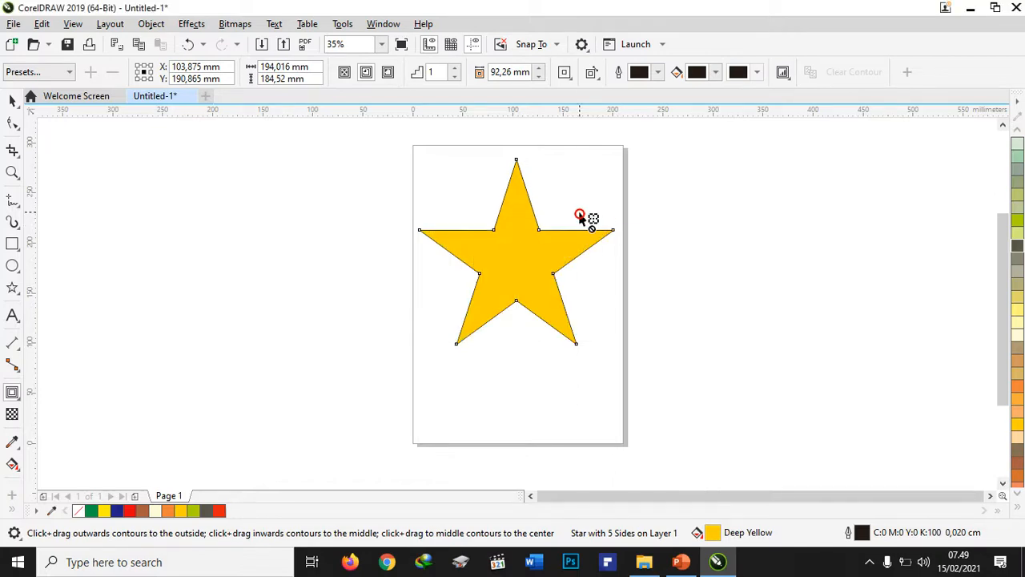
Apply an inside contour to the star with 12 steps and a 2.54 mm offset.
click(454, 69)
click(455, 72)
click(455, 72)
click(455, 72)
click(455, 72)
click(455, 72)
click(454, 72)
click(455, 72)
click(455, 73)
click(455, 72)
click(455, 72)
click(455, 72)
click(454, 72)
click(455, 72)
click(455, 72)
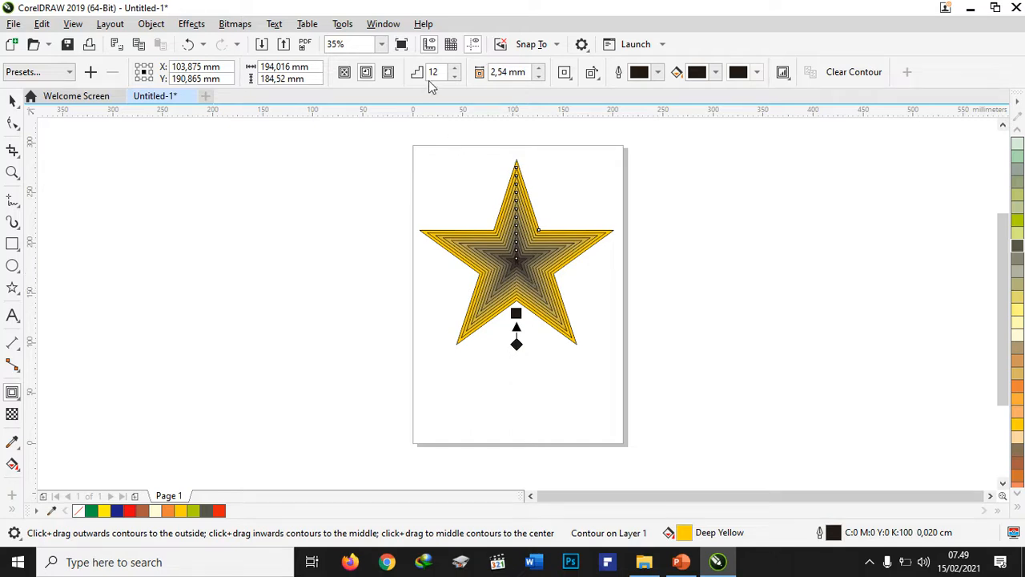
Set the contour's outline colour to red, C:0 M:100 Y:100 K:0.
click(657, 73)
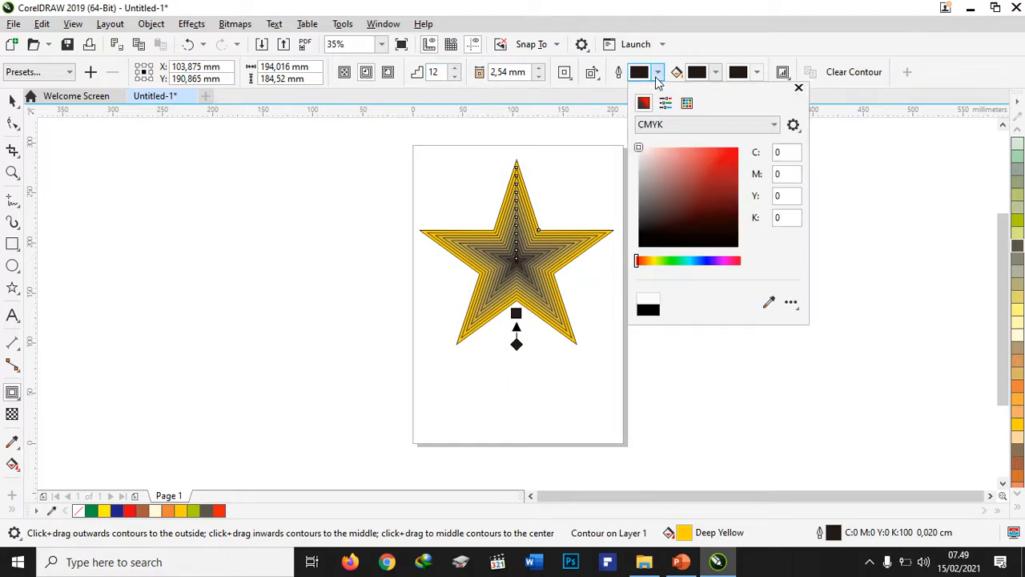
click(732, 152)
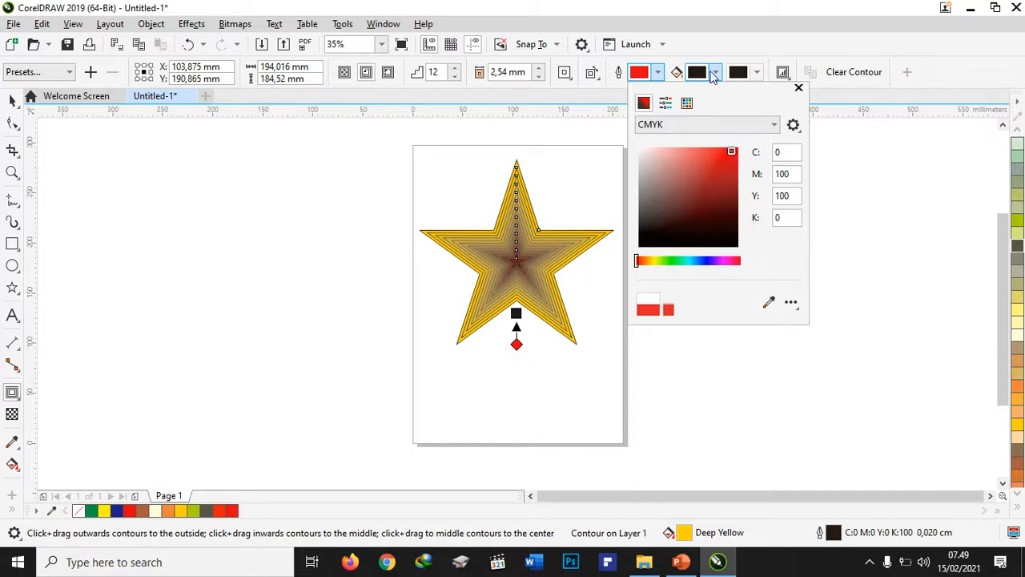
click(799, 88)
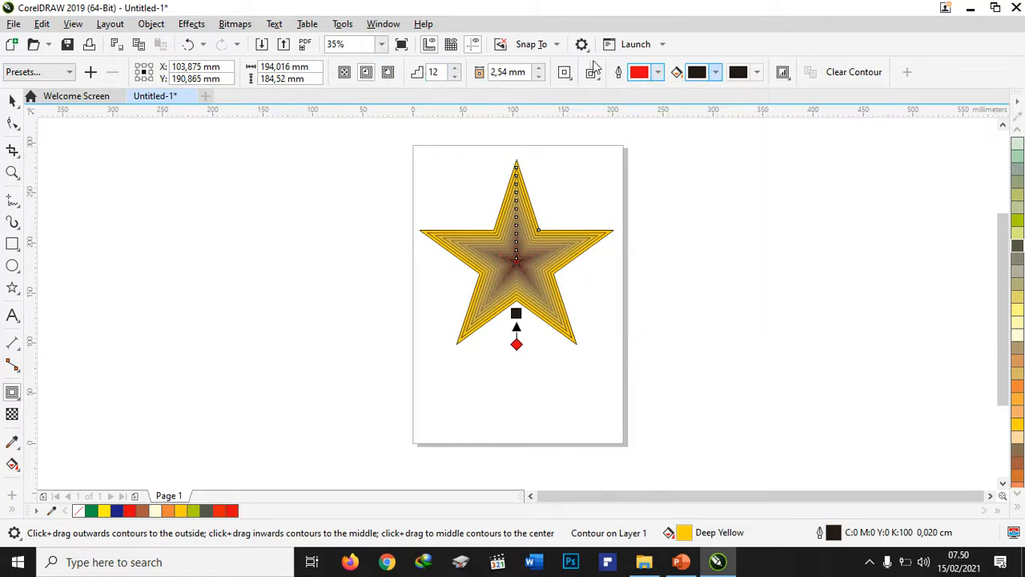
Give the contour round corners and clear the contour effect from the star.
click(570, 80)
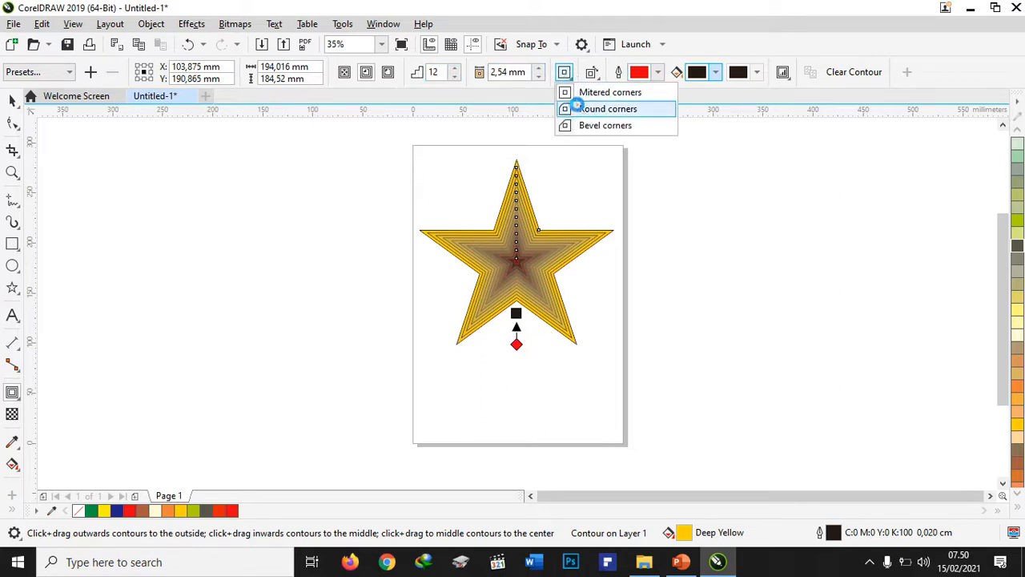
click(576, 108)
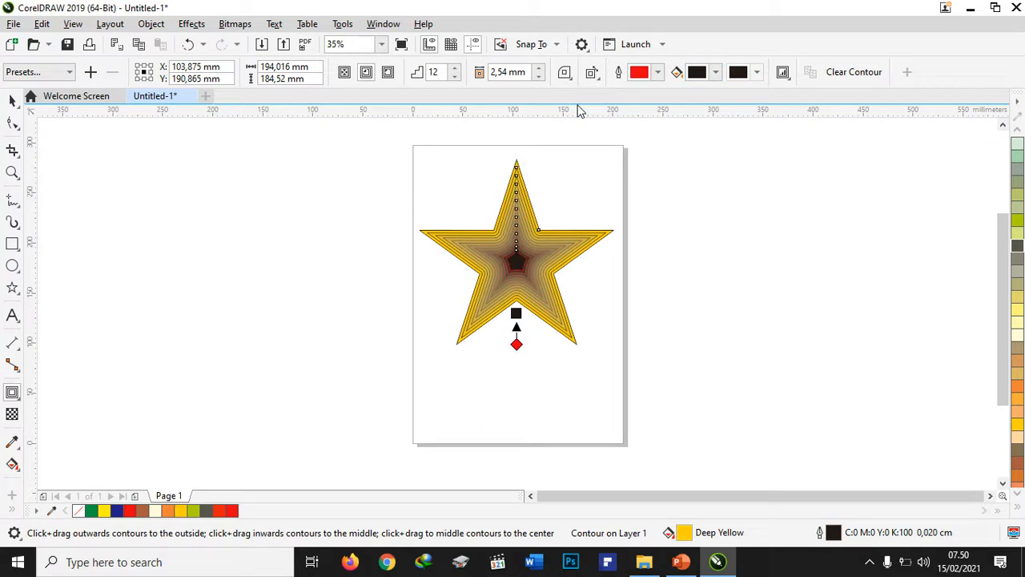
click(879, 74)
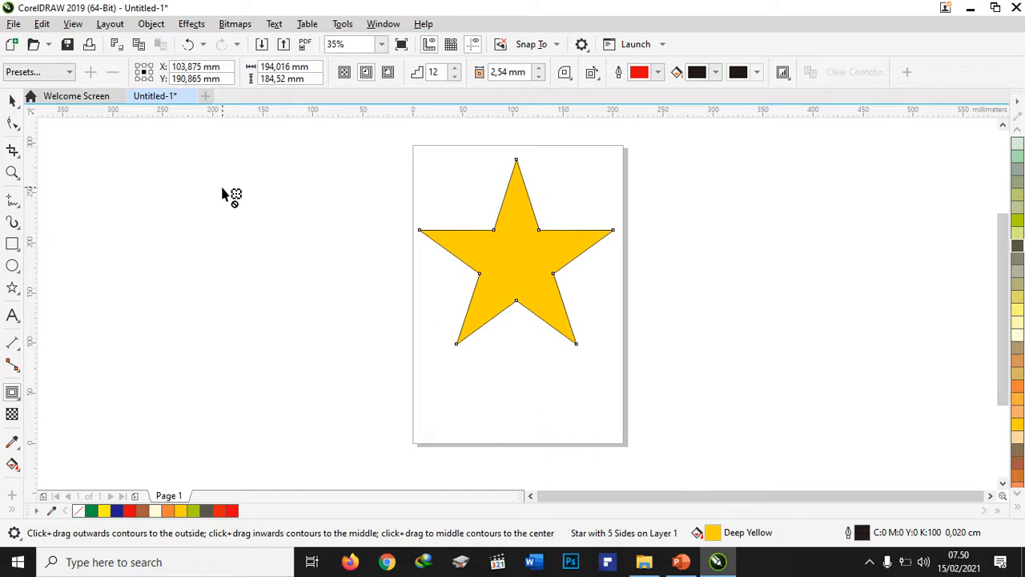
Move the star to the left of the page and place a C:0 M:60 Y:60 K:40 duplicate at about X 209 mm, Y 203 mm.
click(19, 398)
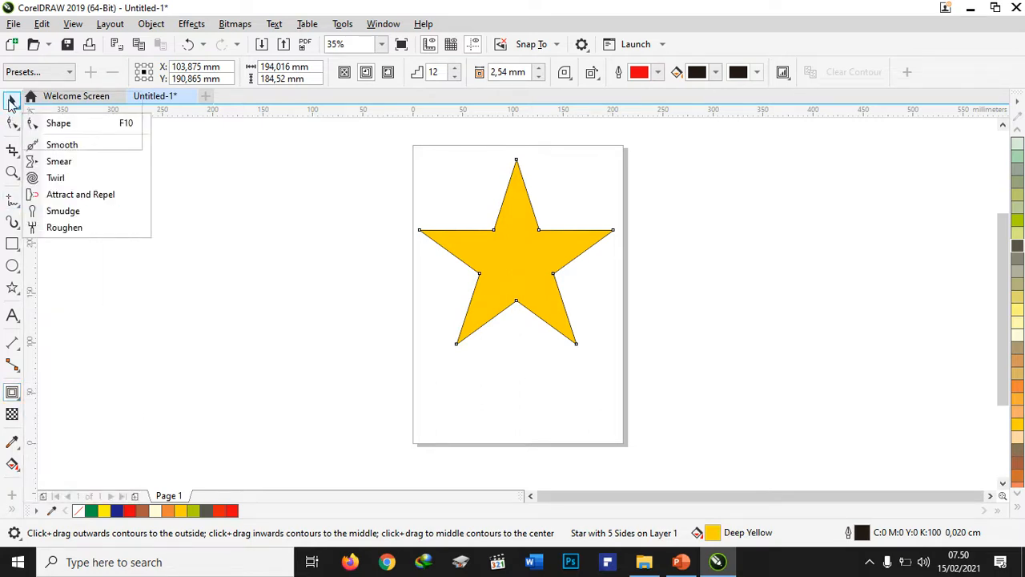
click(11, 101)
drag(491, 257, 593, 246)
key(ctrl+d)
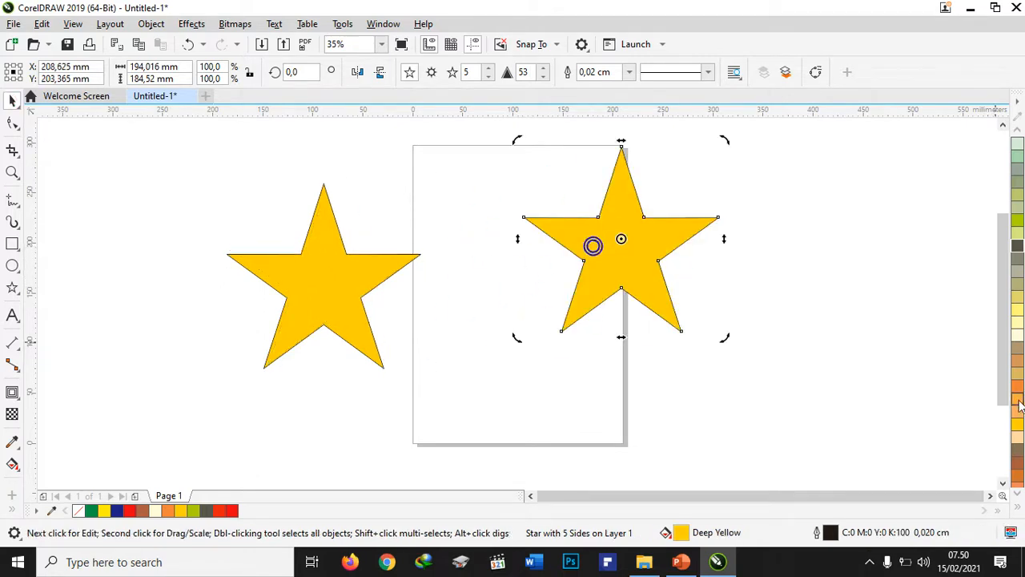
click(1018, 462)
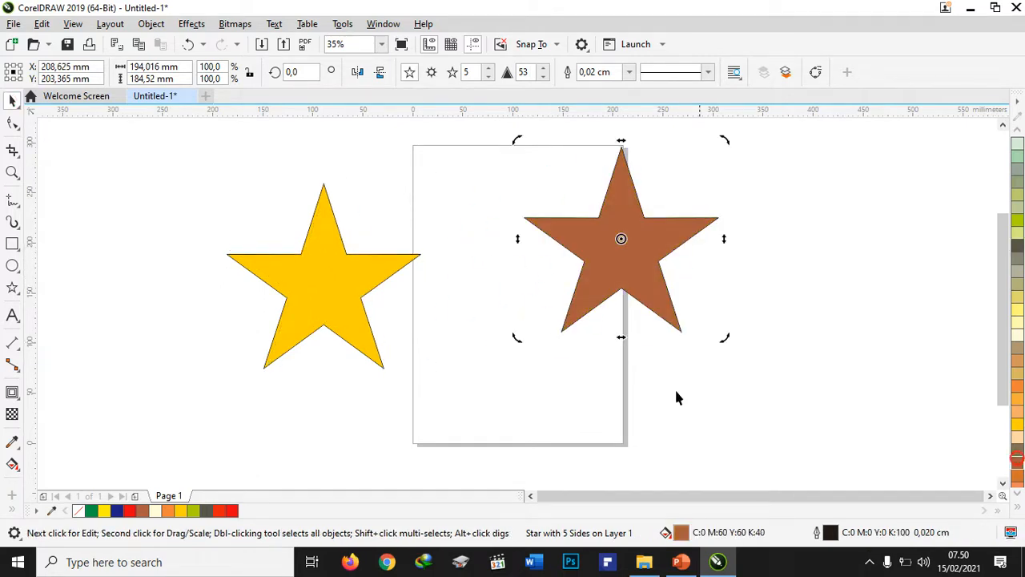
Blend the yellow star into the brown star and set the number of blend objects to 14.
click(16, 398)
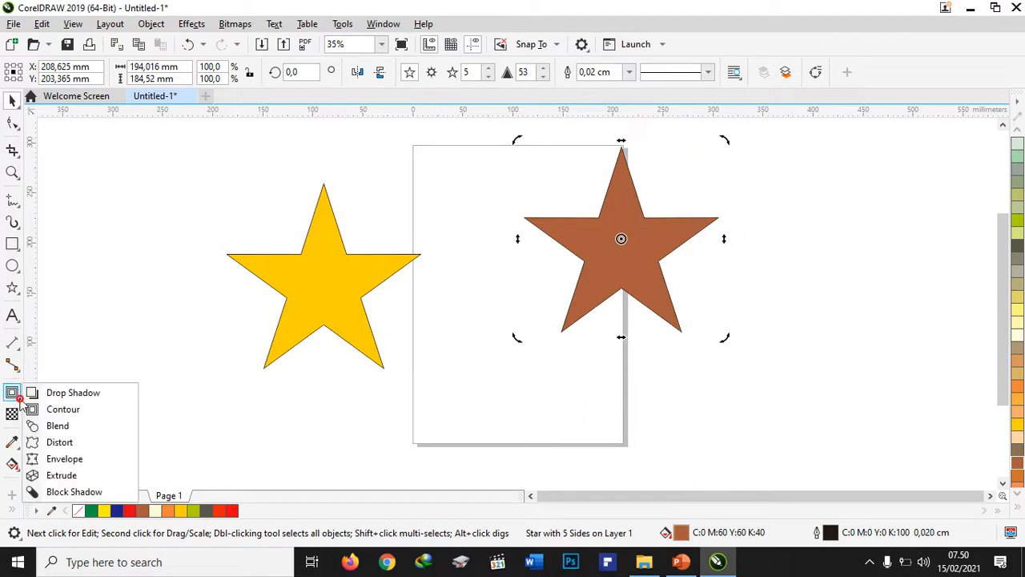
click(55, 425)
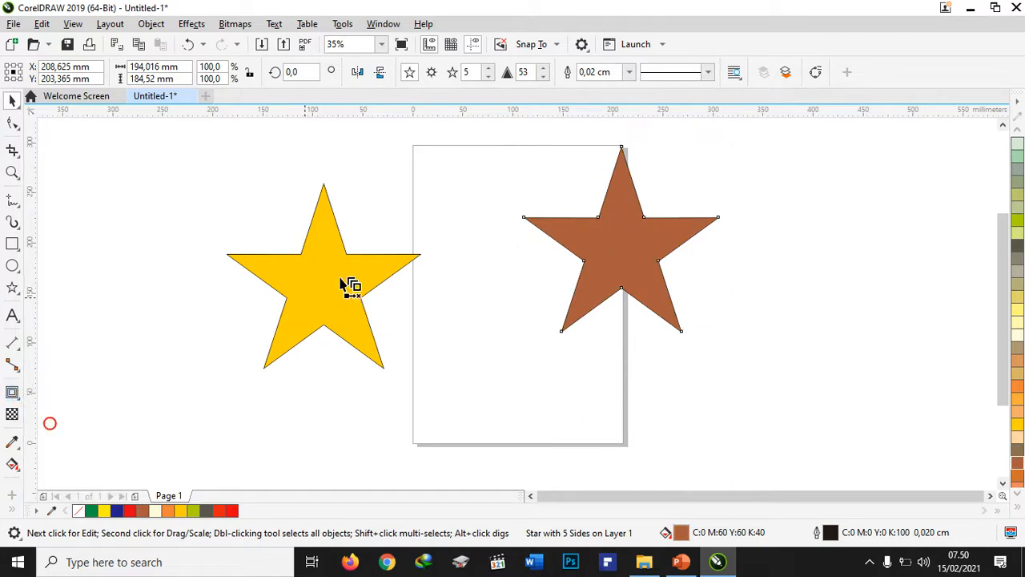
drag(323, 275, 617, 242)
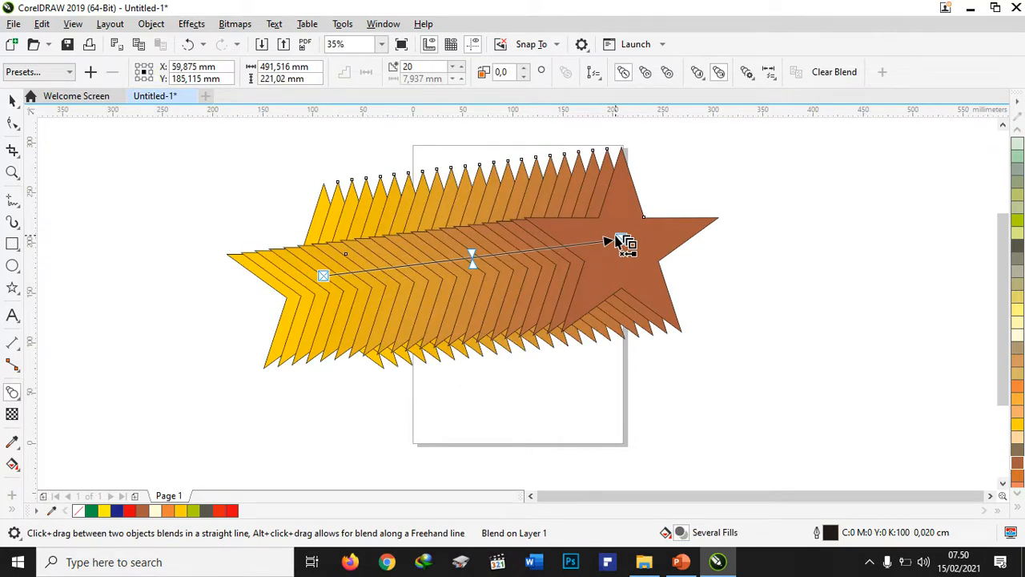
click(461, 66)
click(461, 66)
click(461, 66)
click(452, 67)
click(451, 67)
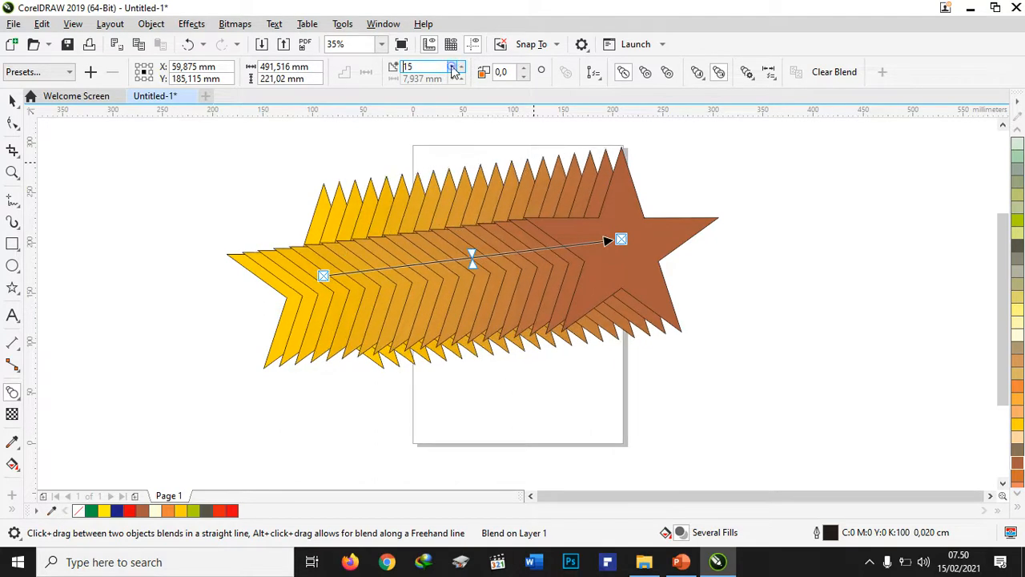
click(452, 67)
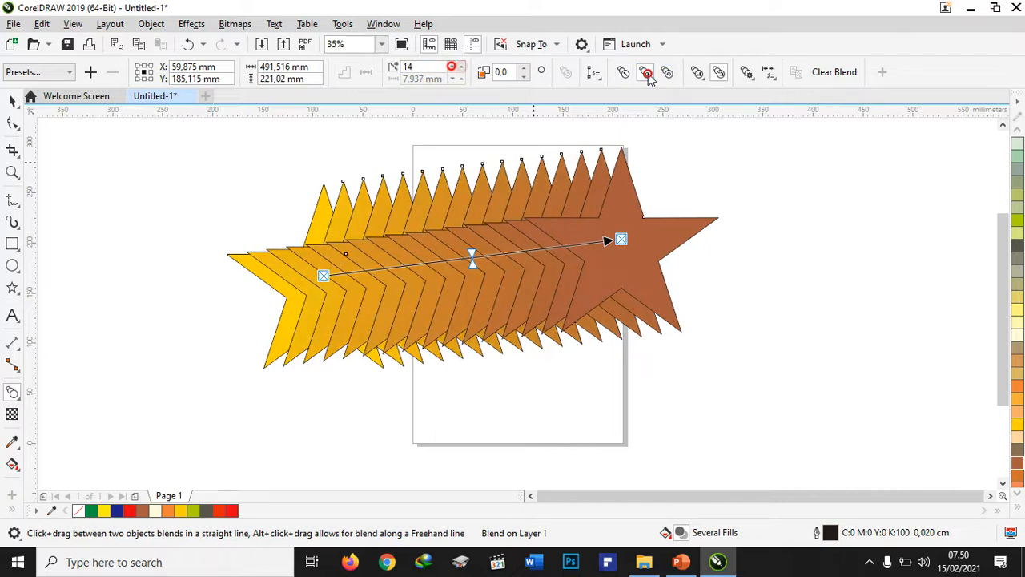
Compare the clockwise and counterclockwise color blends and leave the blend set to counterclockwise rainbow colours.
click(670, 73)
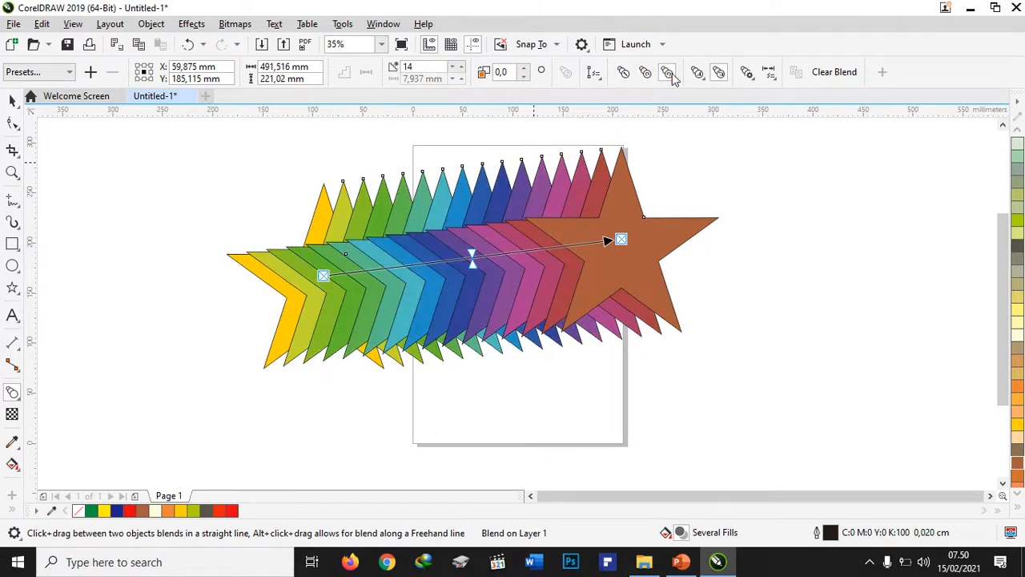
click(646, 73)
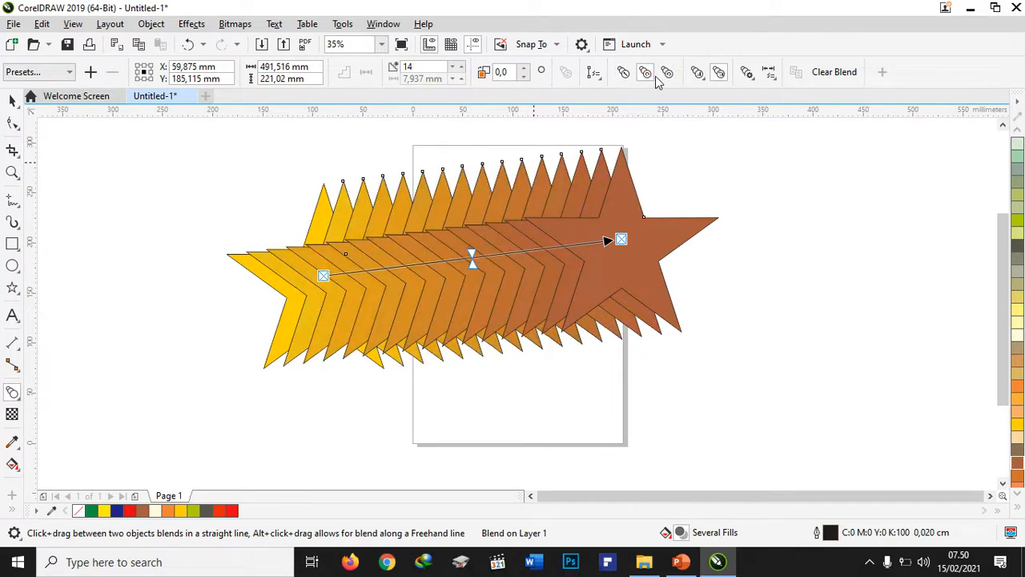
click(666, 75)
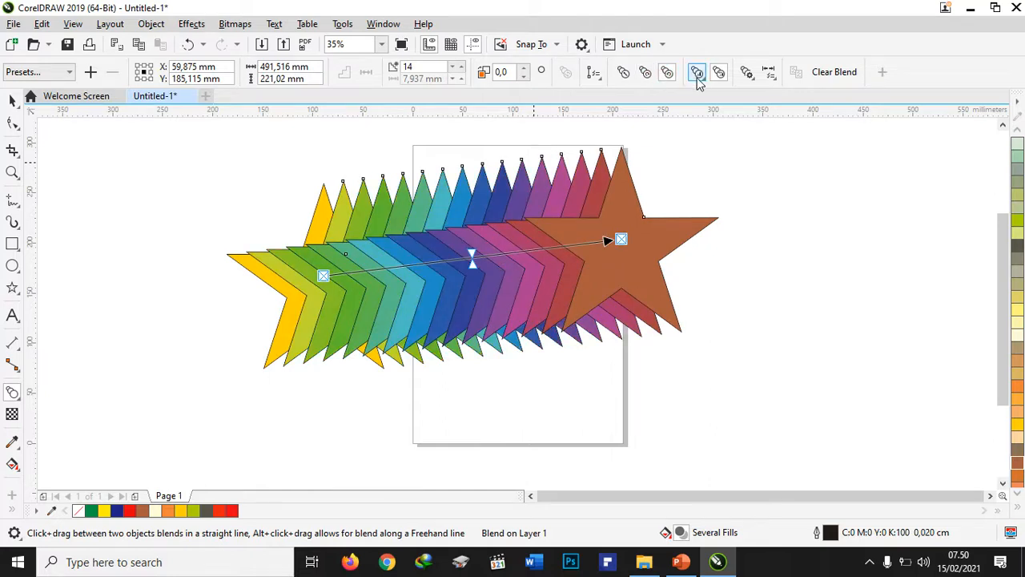
Raise the blend's linked object and color acceleration slightly above the midpoint.
click(700, 77)
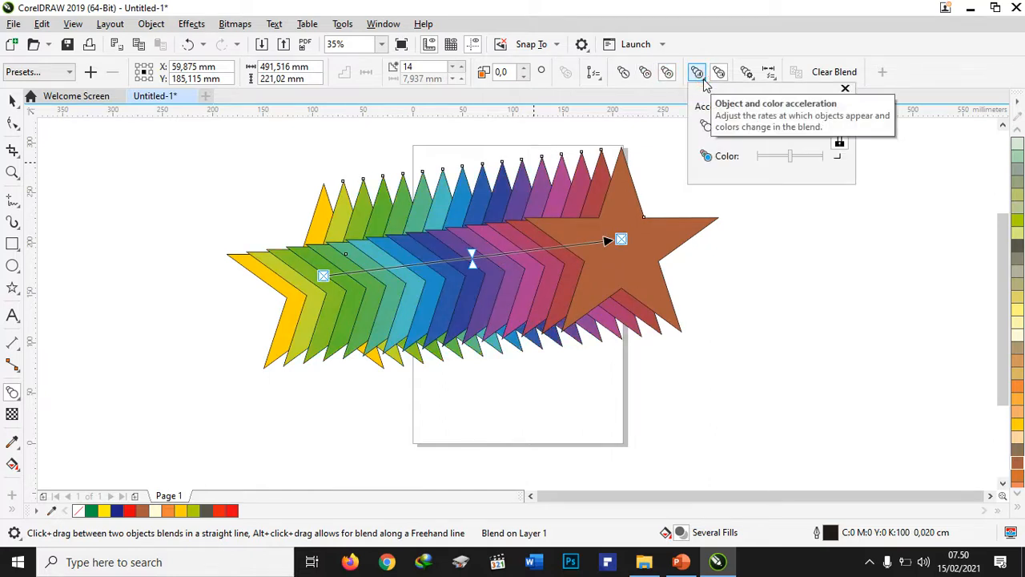
mouse_move(783, 156)
mouse_down()
mouse_move(810, 157)
mouse_move(794, 158)
mouse_up()
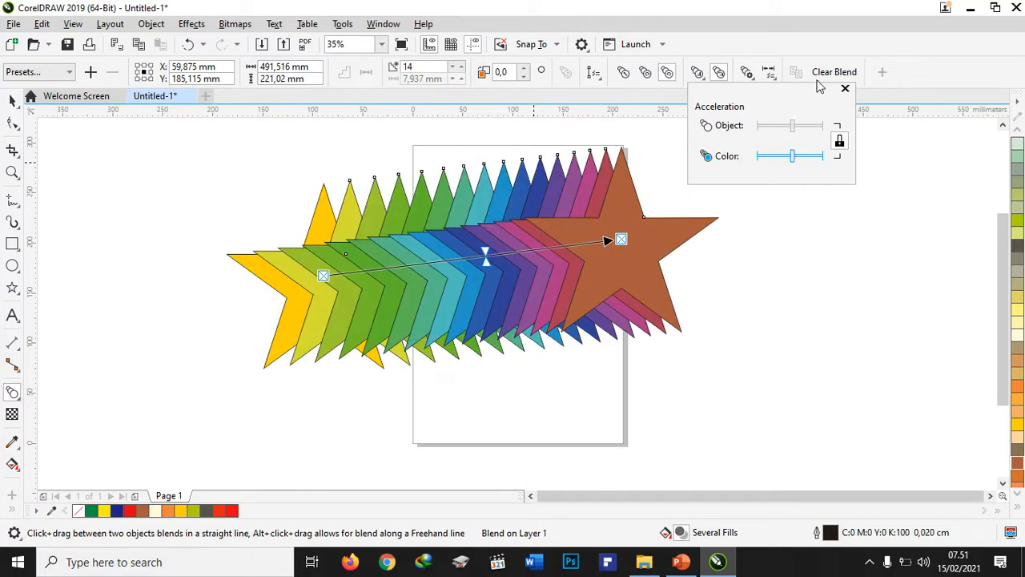
click(825, 256)
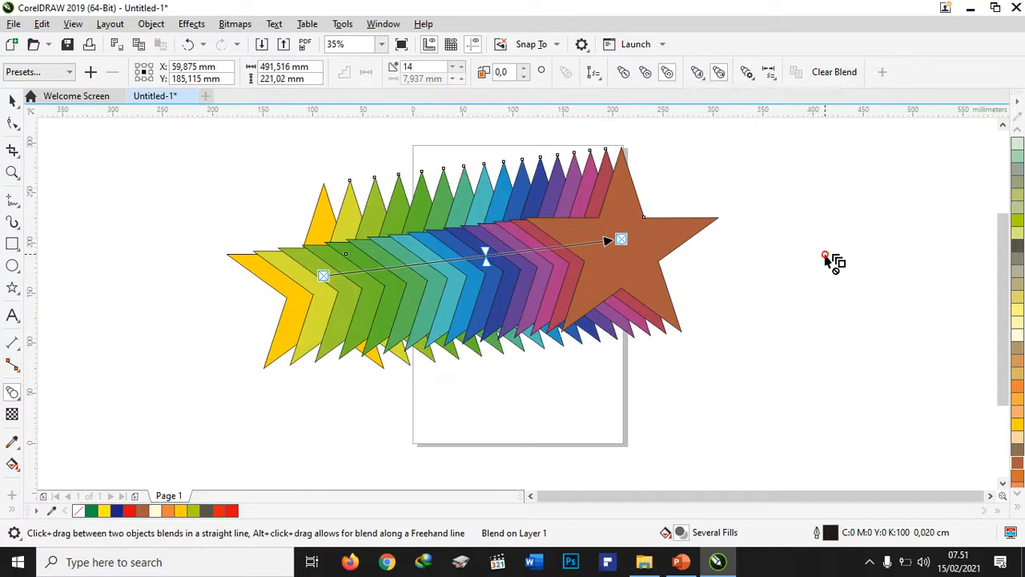
Clear the blend between the two stars and delete the brown star.
click(830, 76)
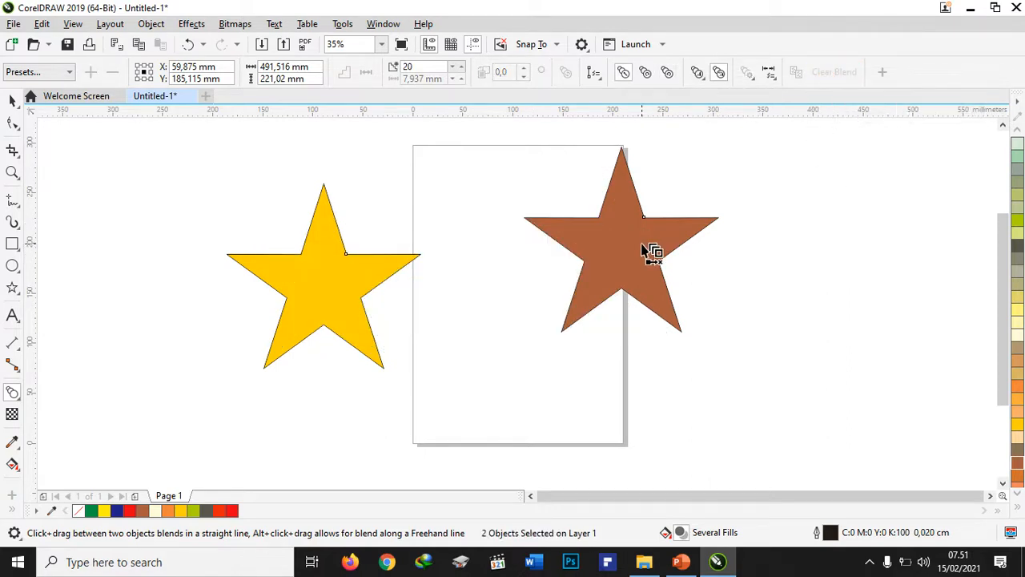
key(space)
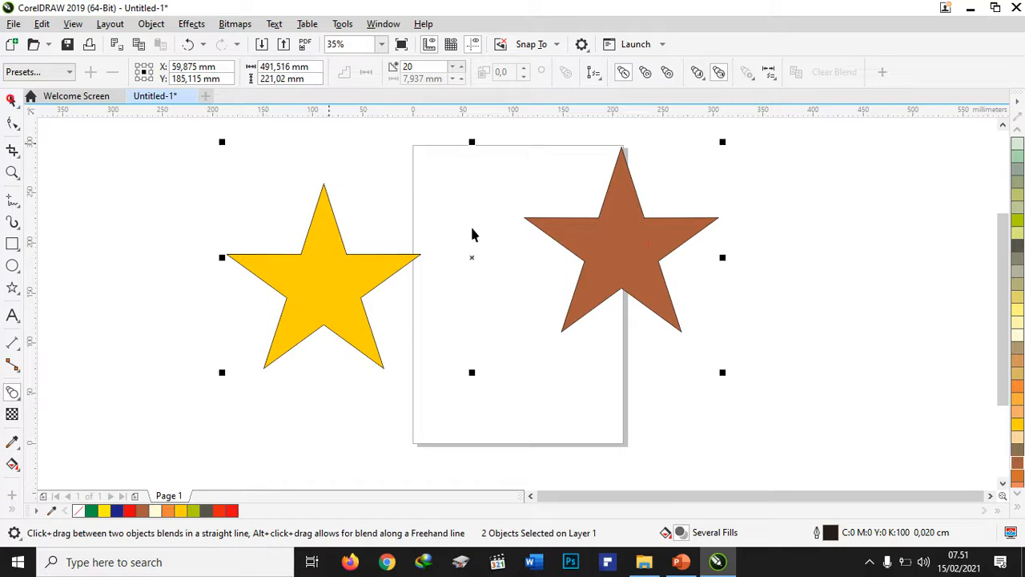
click(785, 274)
click(636, 257)
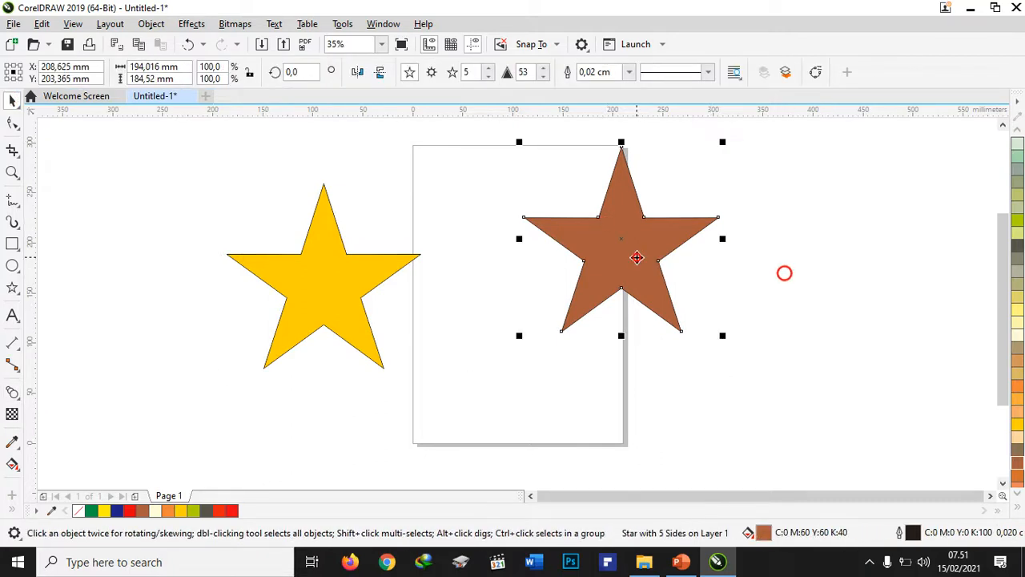
key(Delete)
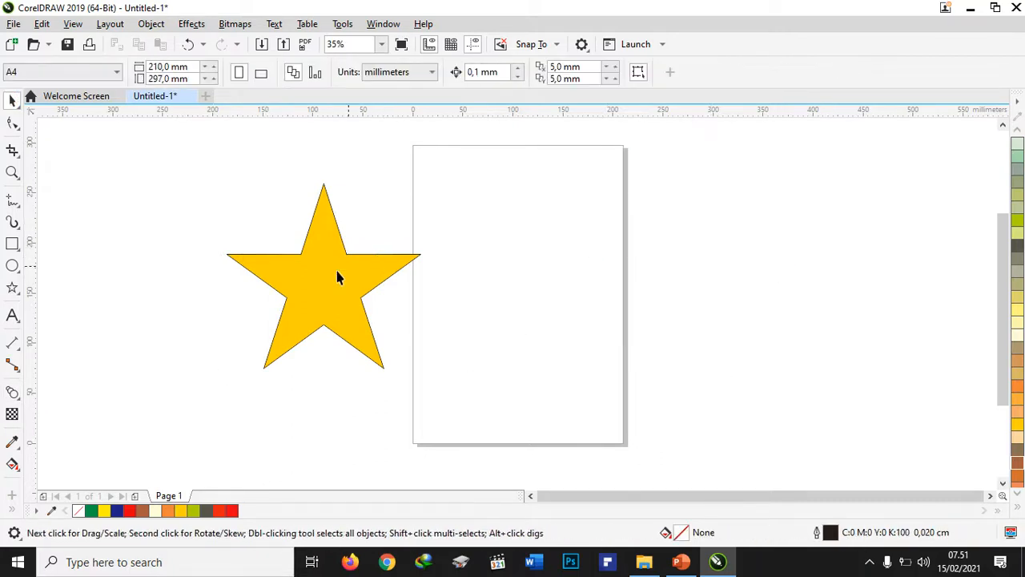
Move the yellow star onto the page, close to the page's horizontal centre.
drag(312, 294, 509, 267)
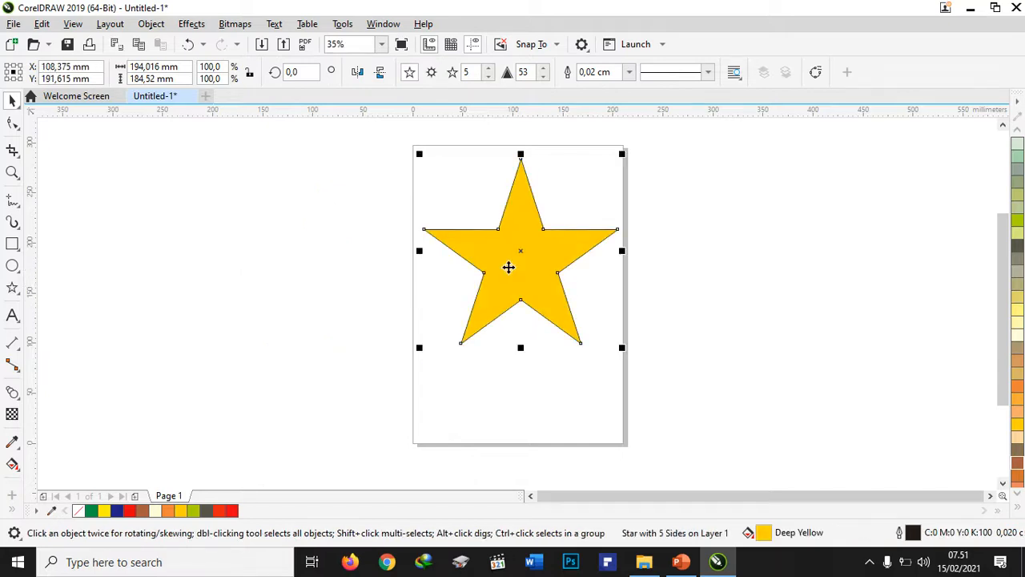
Apply a push and pull distortion to the star from near its centre, and undo the distortion.
click(18, 397)
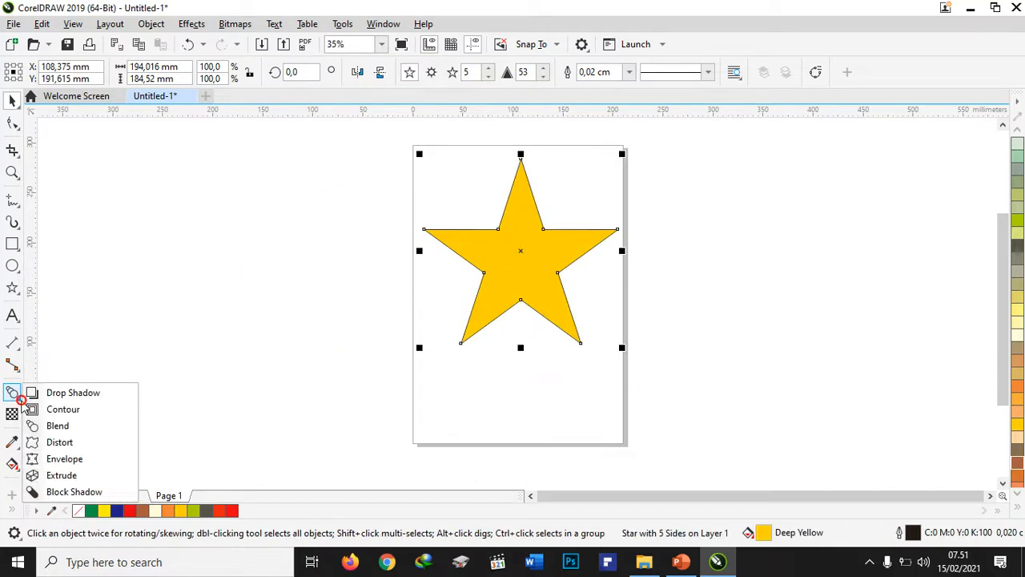
click(60, 444)
drag(521, 280, 542, 288)
key(ctrl+z)
key(ctrl+z)
key(ctrl+z)
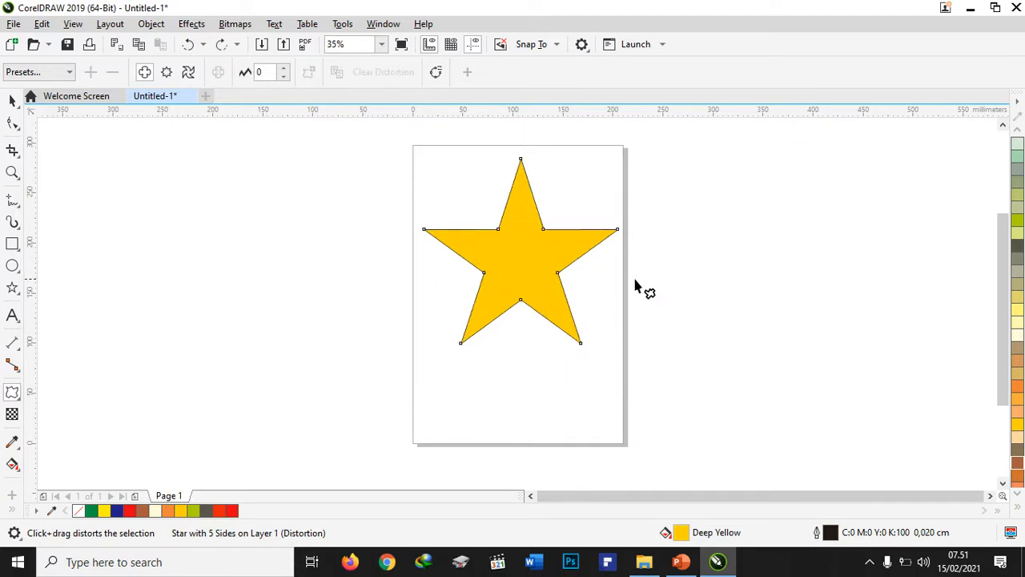
Warp the star with the Envelope tool by moving the four corner nodes of its envelope.
click(21, 398)
click(49, 458)
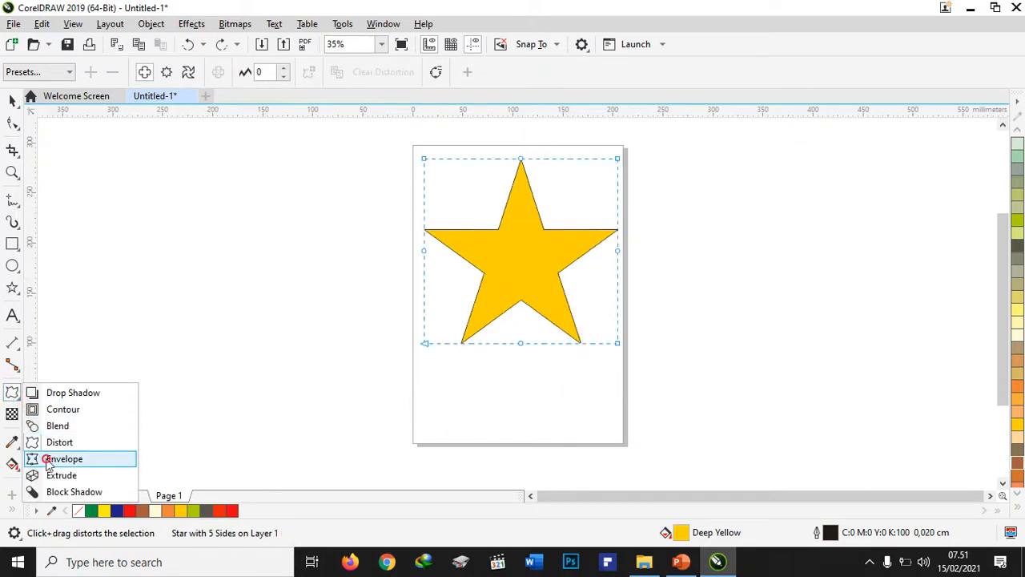
drag(424, 343, 421, 323)
click(613, 343)
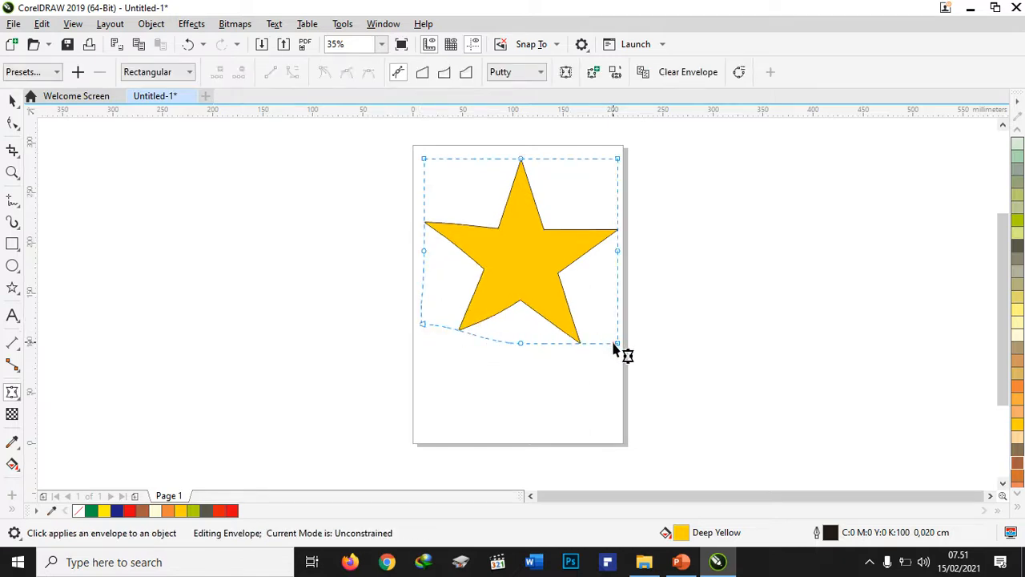
drag(615, 344, 615, 379)
drag(620, 156, 647, 157)
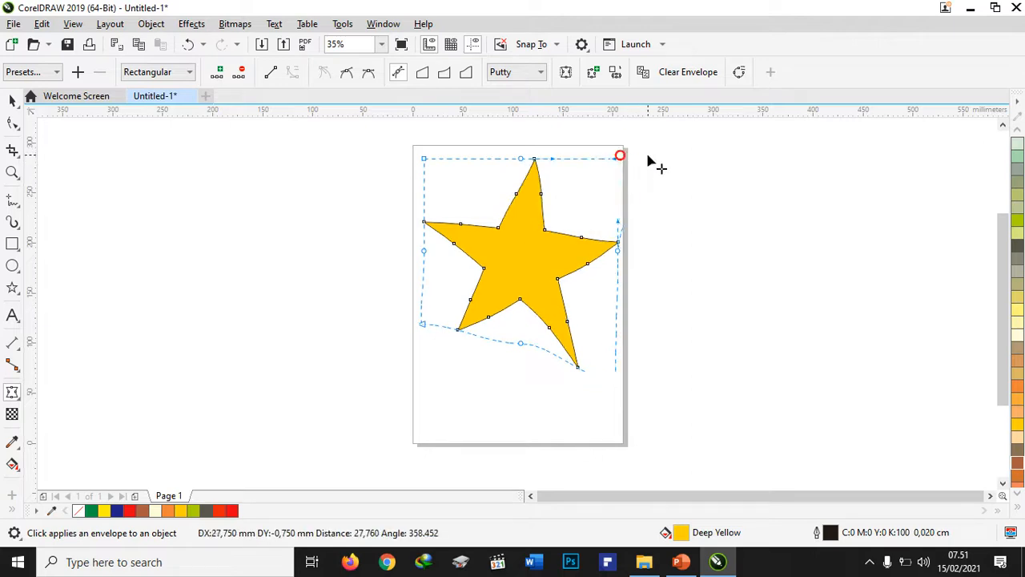
drag(425, 159, 418, 217)
Undo all the envelope changes on the star.
key(ctrl+z)
key(ctrl+z)
key(ctrl+z)
key(ctrl+z)
key(ctrl+z)
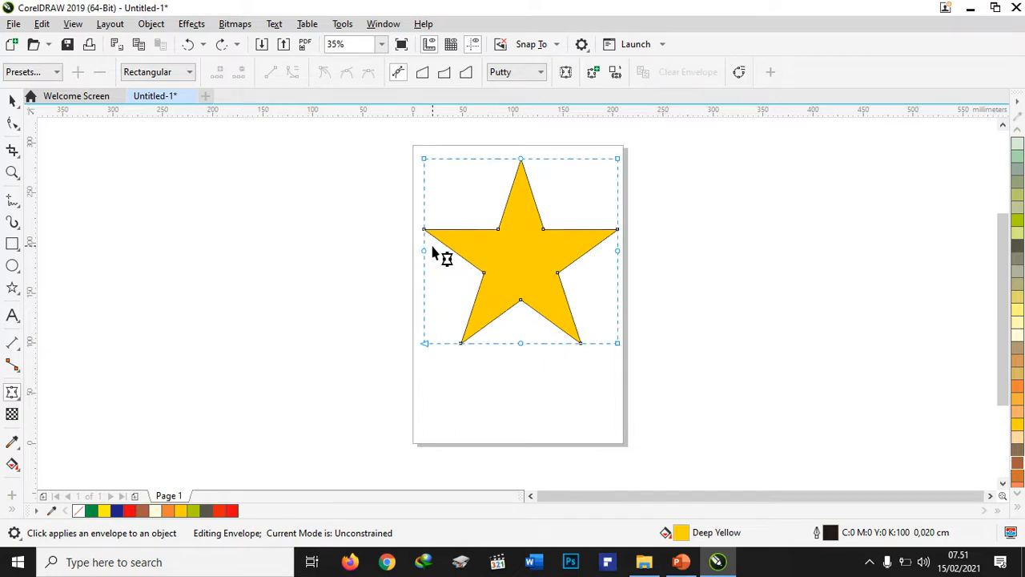
Extrude the star from its centre with the vanishing point about 88 mm to the right and 5 mm down.
click(19, 403)
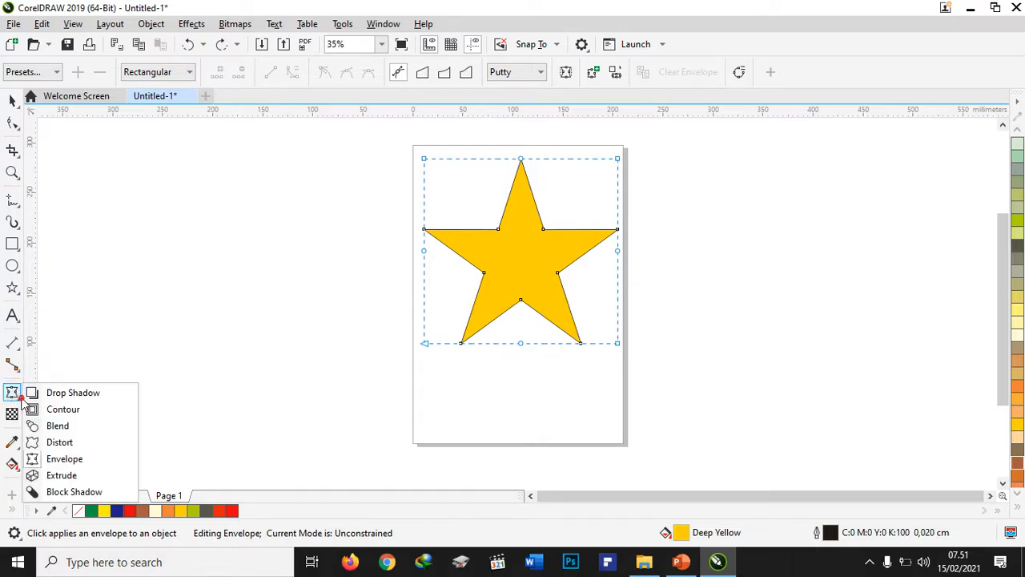
click(54, 480)
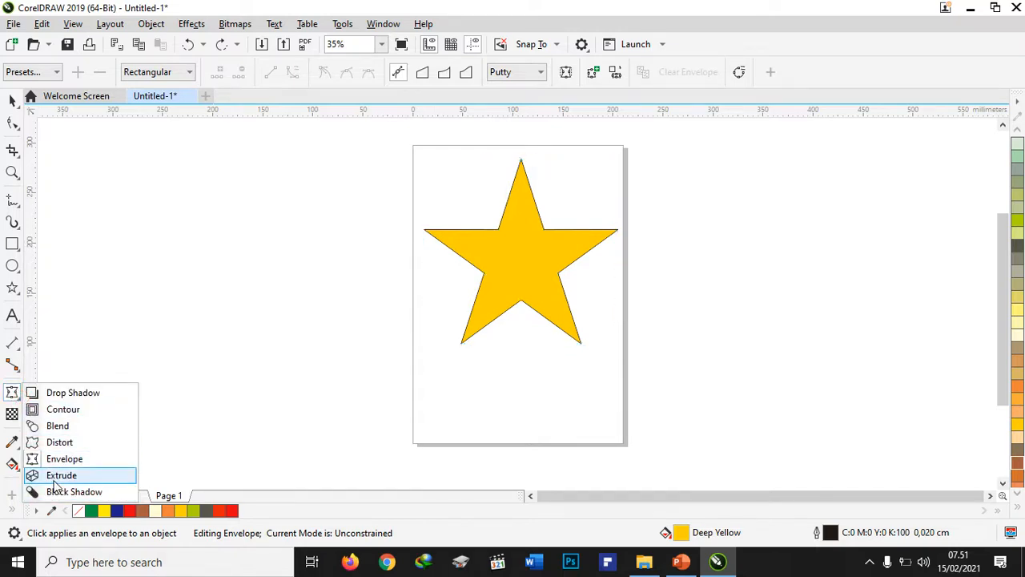
drag(533, 250, 639, 120)
scroll(640, 120, down, 3)
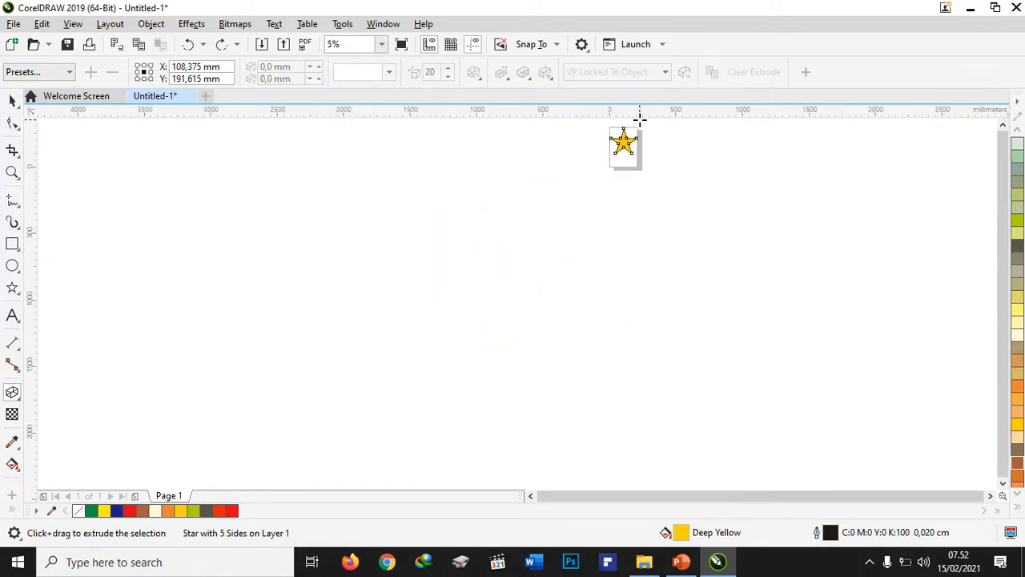
click(381, 44)
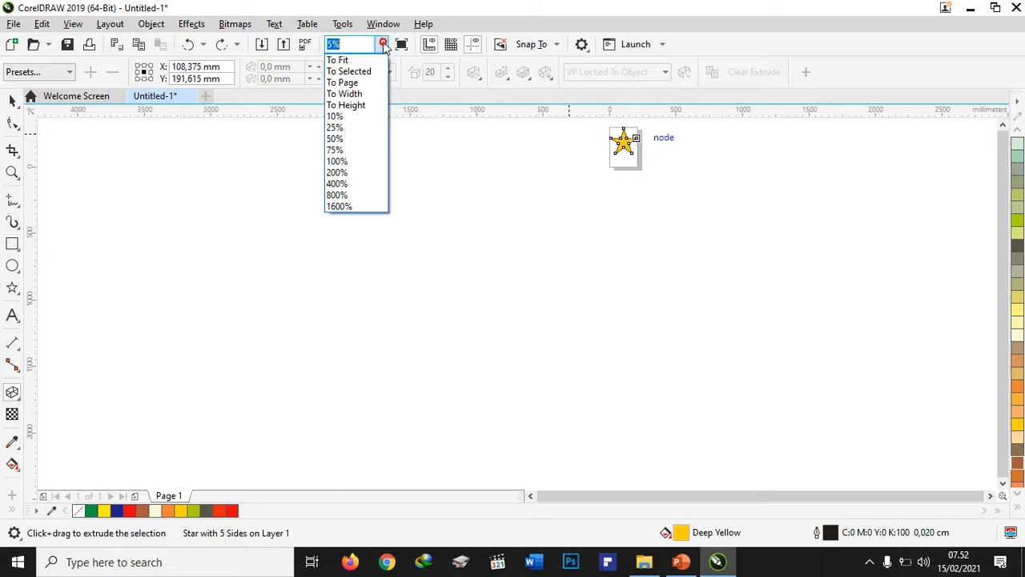
click(353, 83)
drag(520, 250, 609, 266)
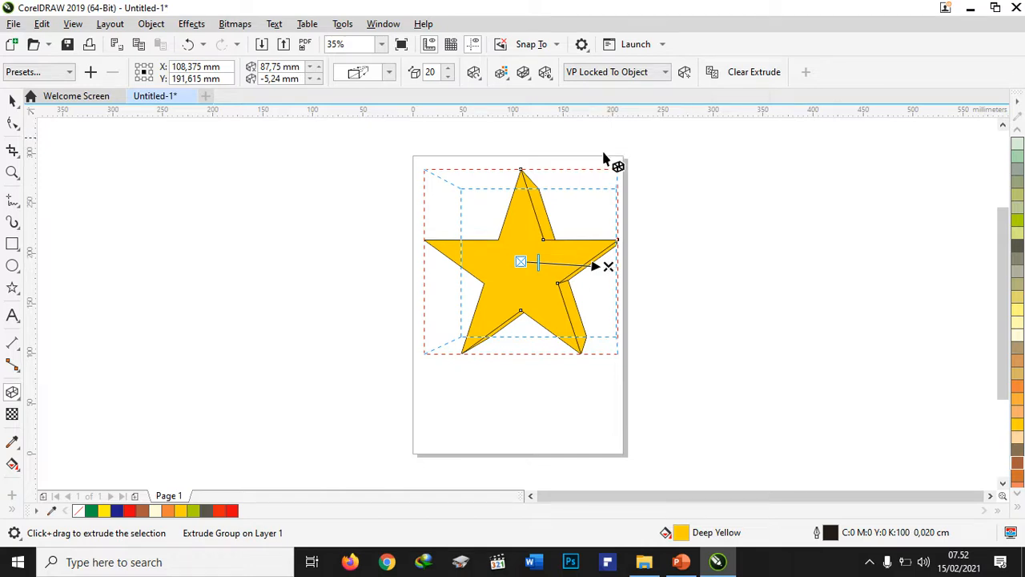
Give the star's extrusion a solid red colour with CMYK values 0, 93, 100, 0.
click(502, 74)
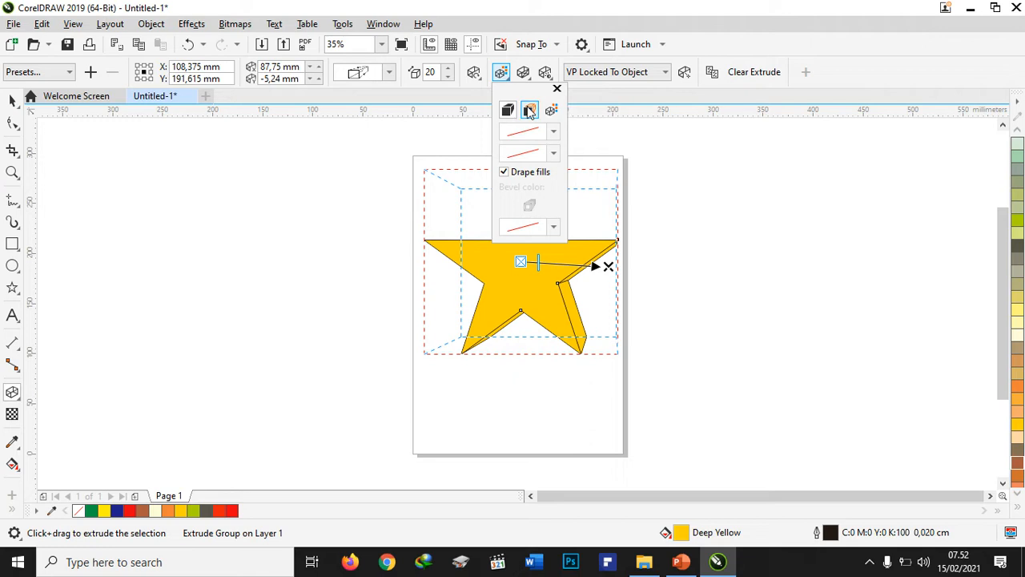
click(531, 111)
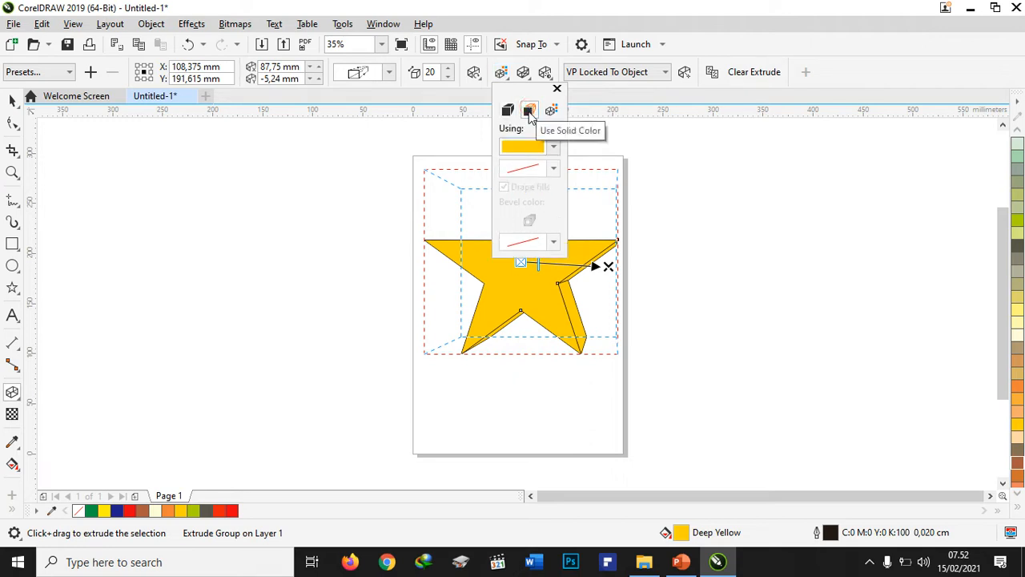
click(559, 147)
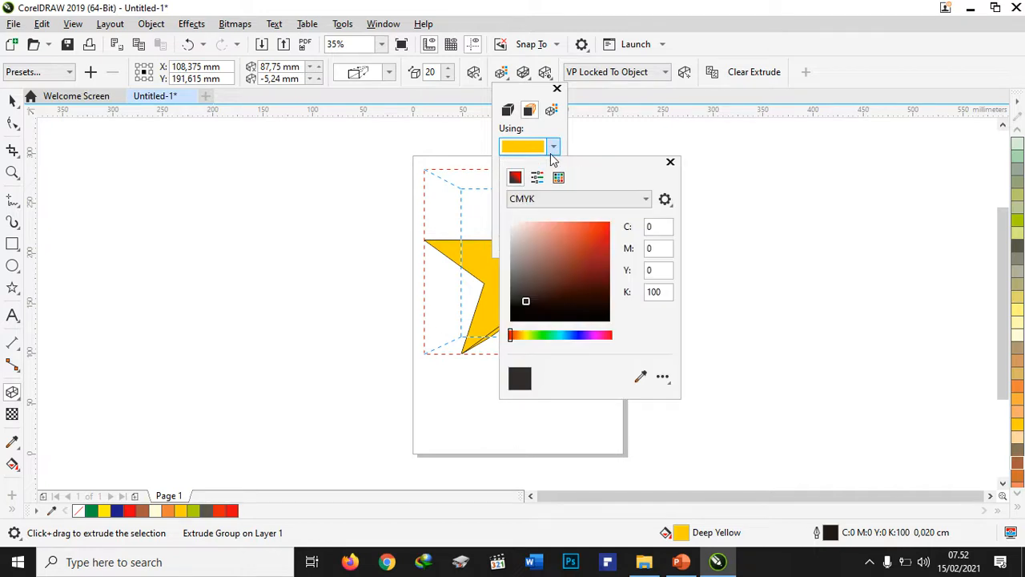
click(602, 226)
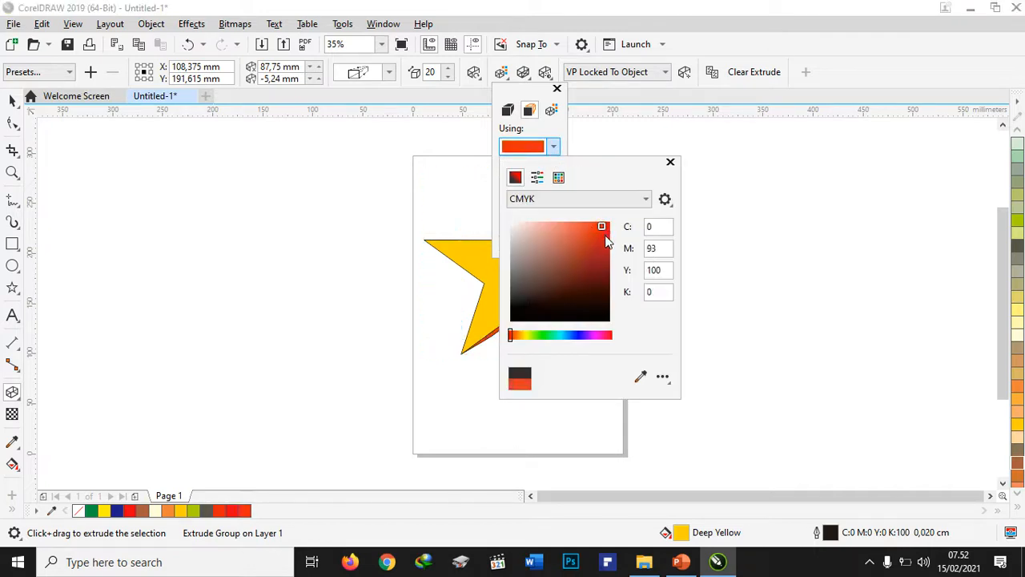
click(670, 164)
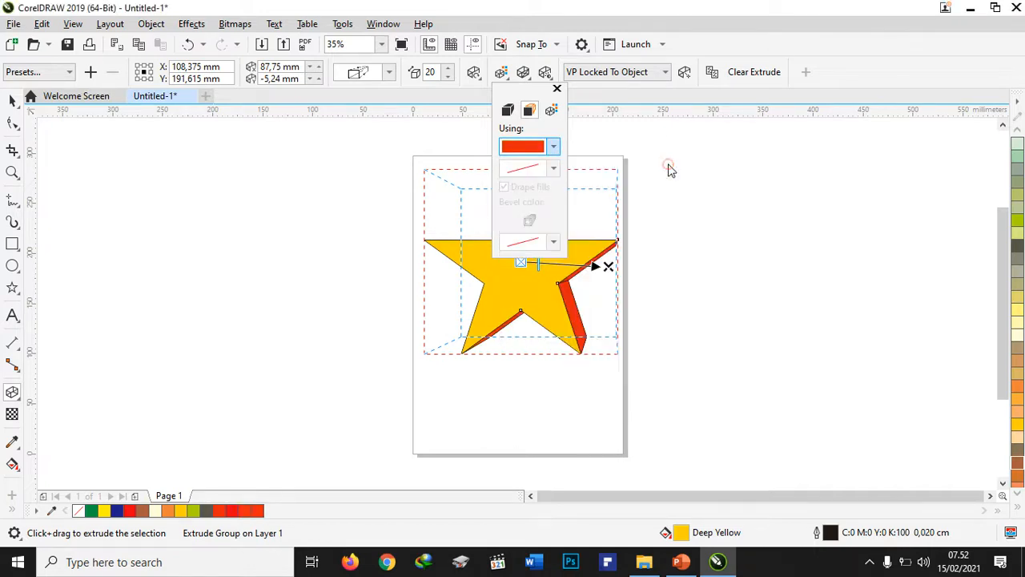
click(555, 85)
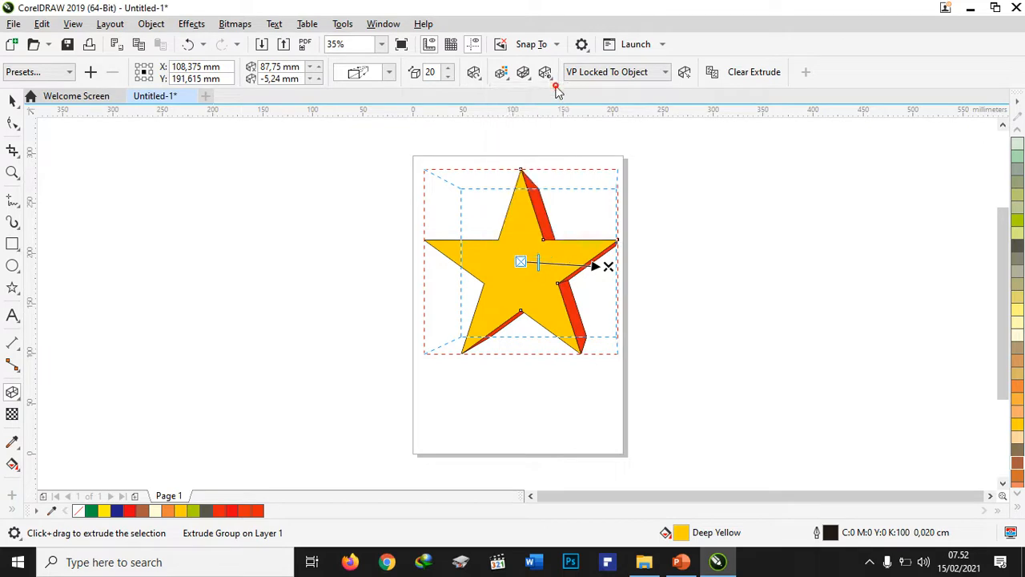
Switch the extrusion to the backward parallel type and move its vanishing point to about 49.5 mm across and 12 mm up.
click(391, 72)
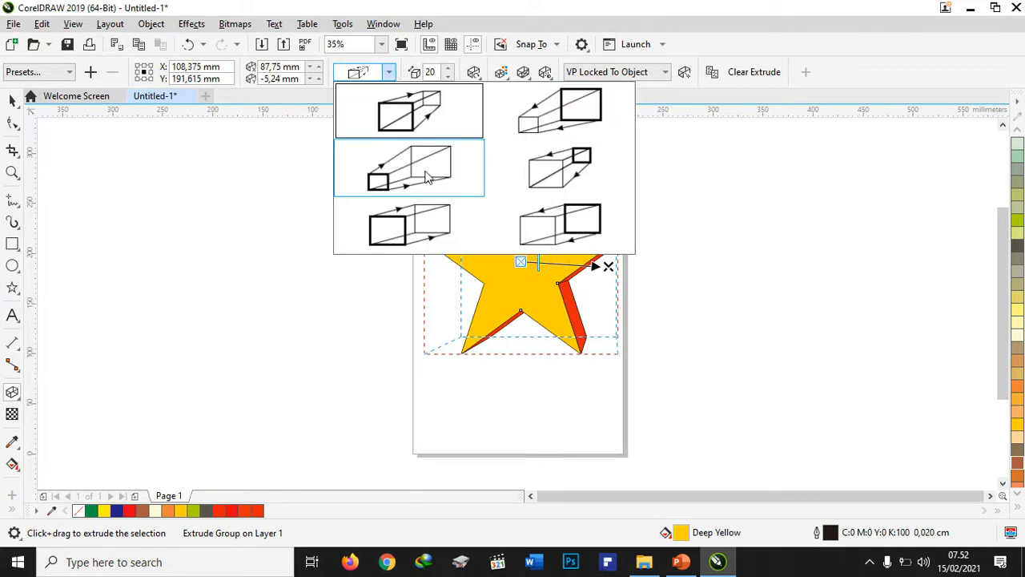
click(417, 225)
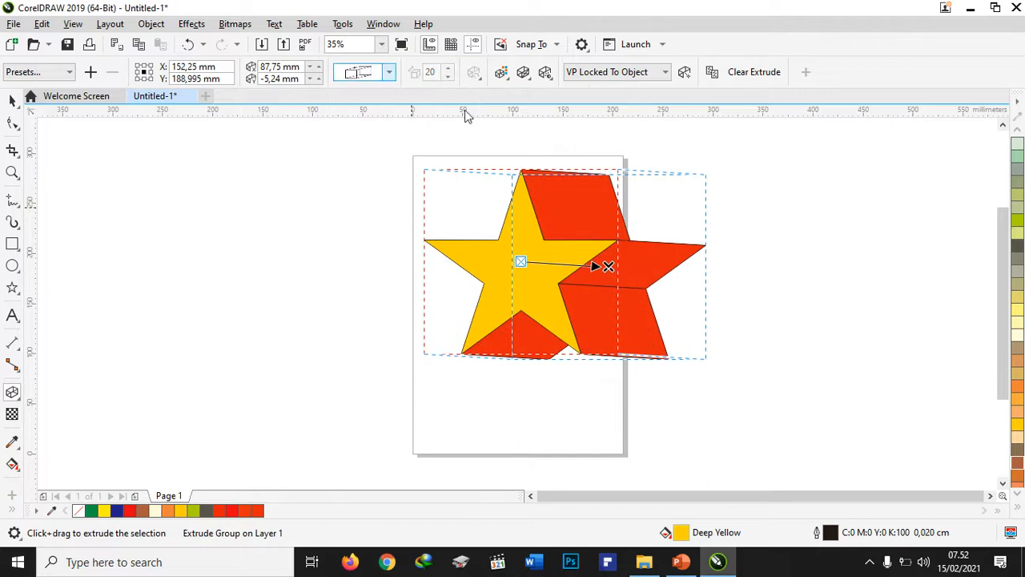
drag(605, 266, 570, 251)
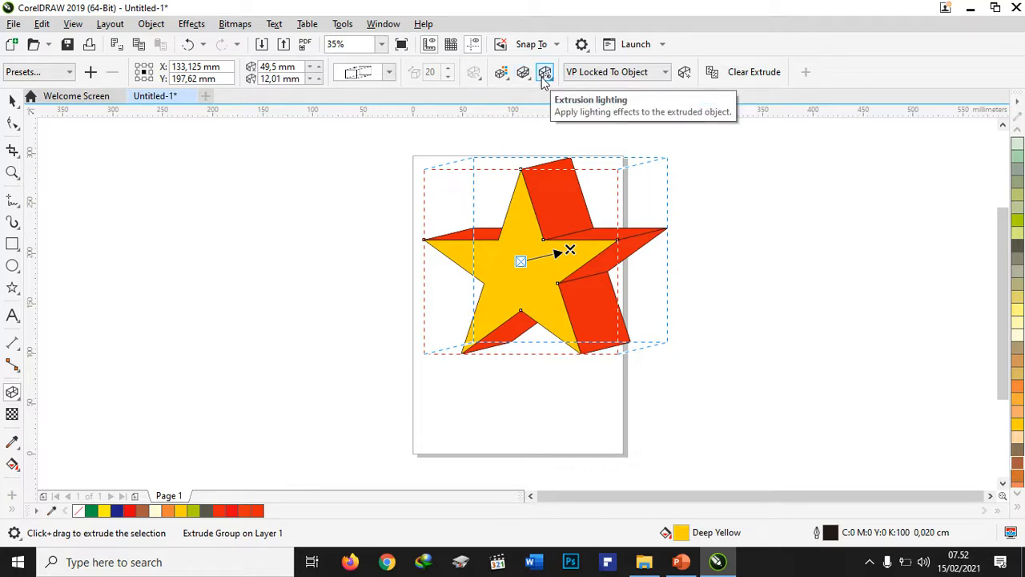
Undo the extrusion changes until the star is flat again.
click(13, 99)
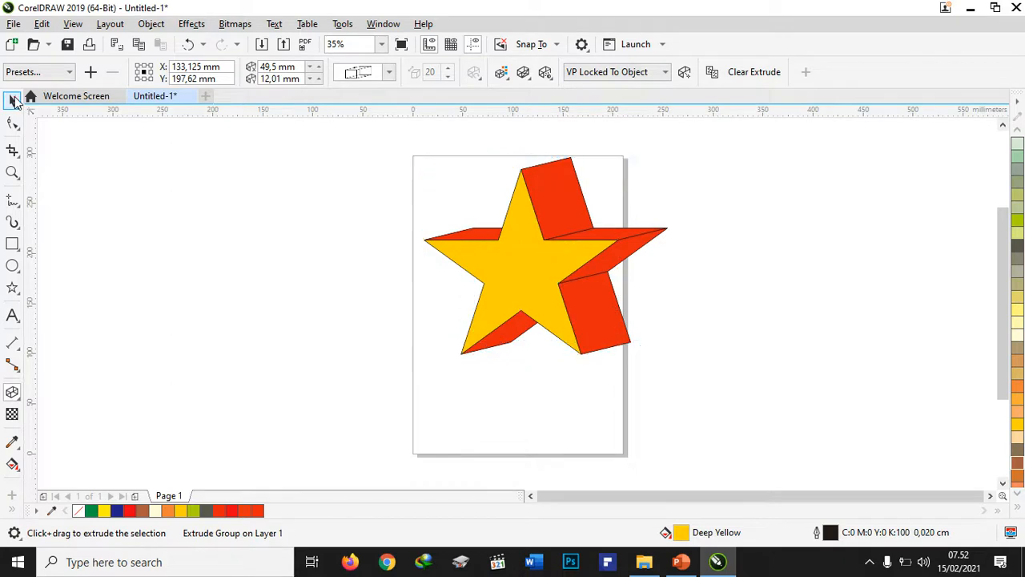
key(ctrl+z)
key(ctrl+z)
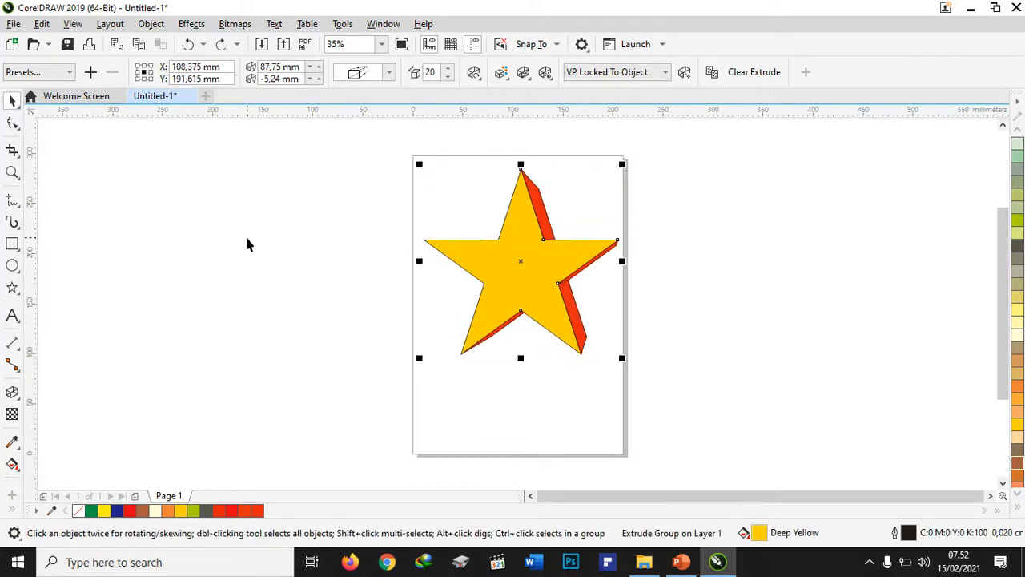
key(ctrl+z)
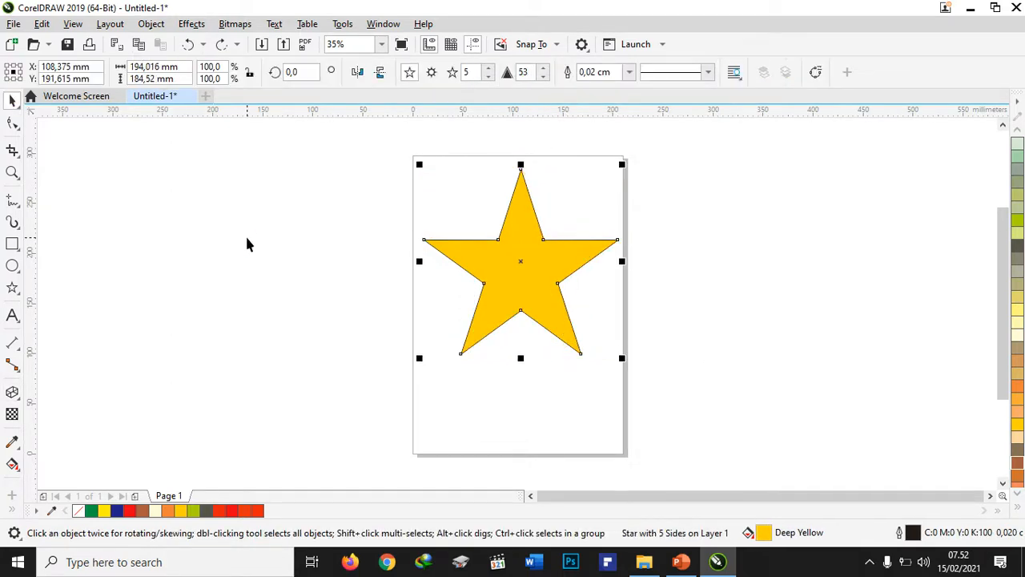
click(753, 329)
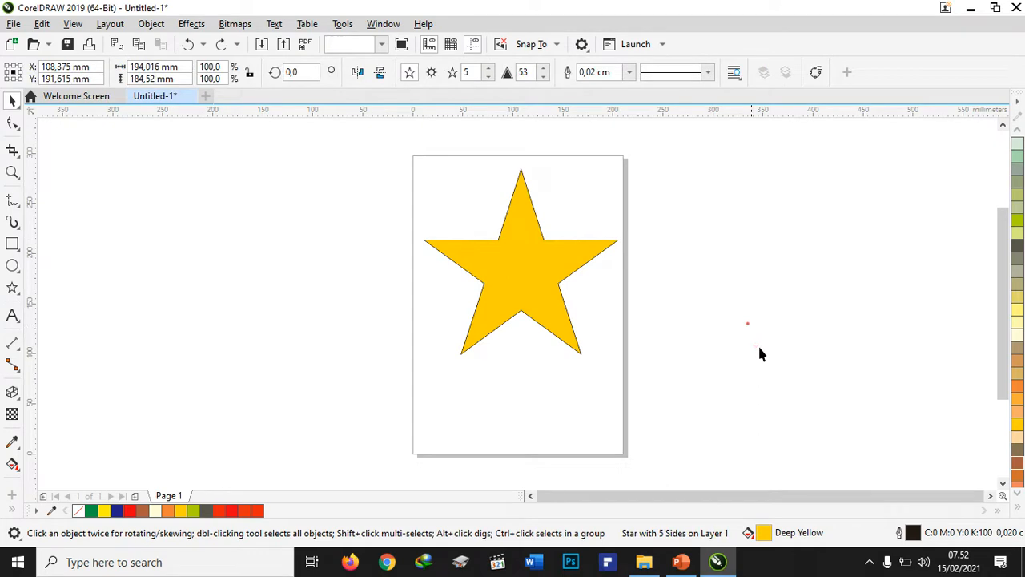
click(870, 560)
right_click(869, 531)
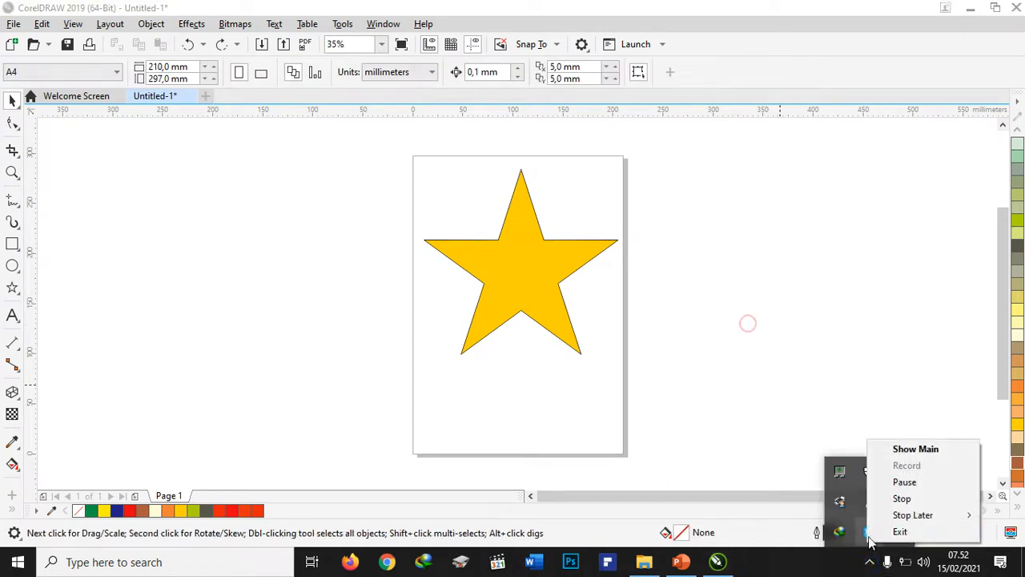
click(900, 498)
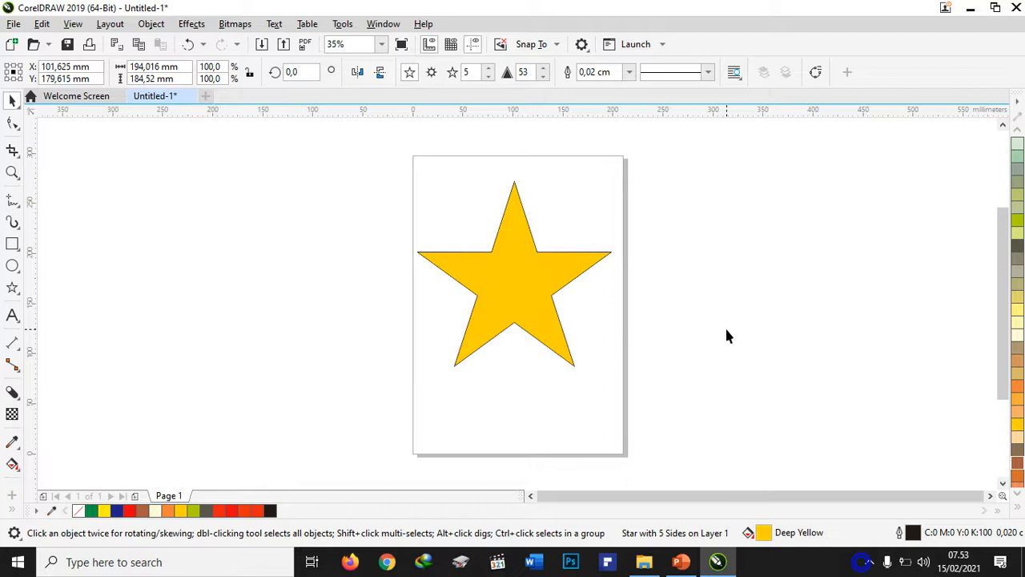
click(727, 335)
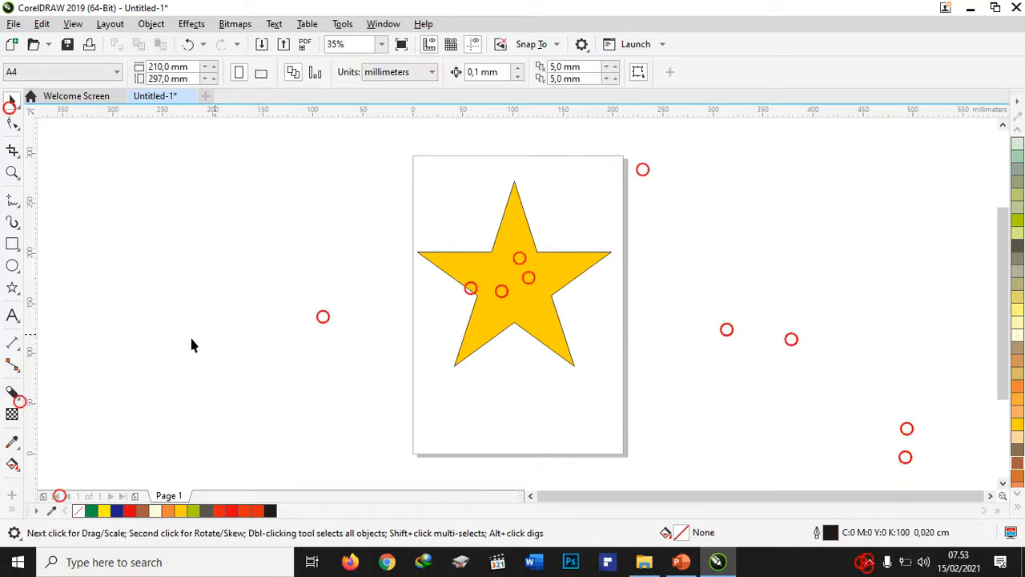
Add a black block shadow to the yellow star, about 9 mm deep at an angle of about 295 degrees.
click(18, 399)
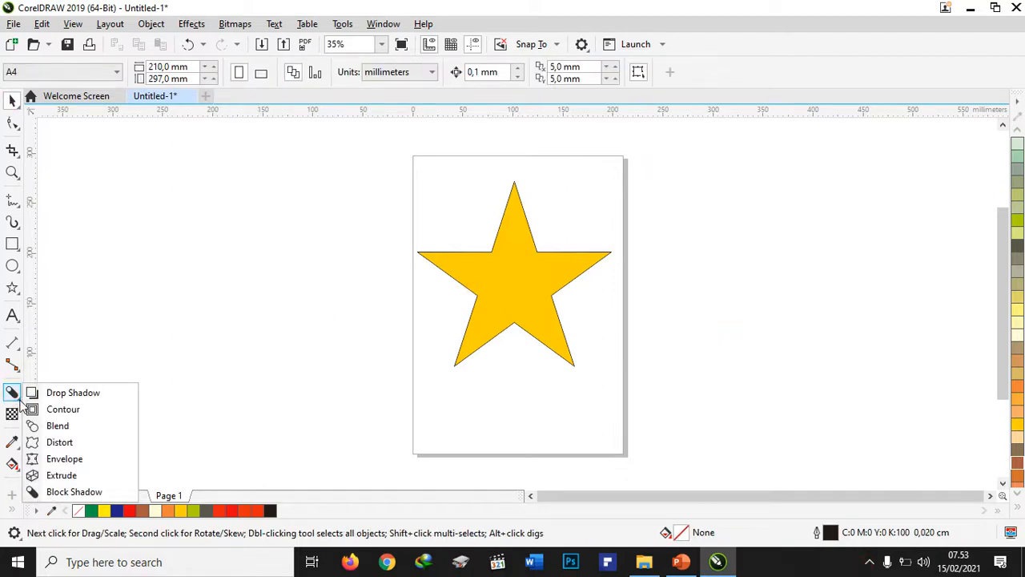
click(76, 492)
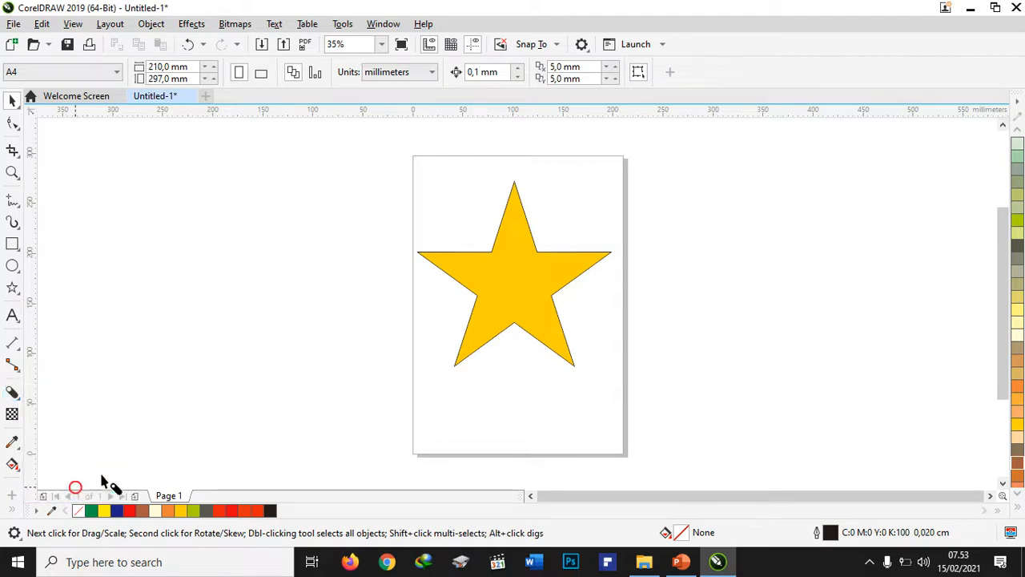
drag(509, 280, 595, 318)
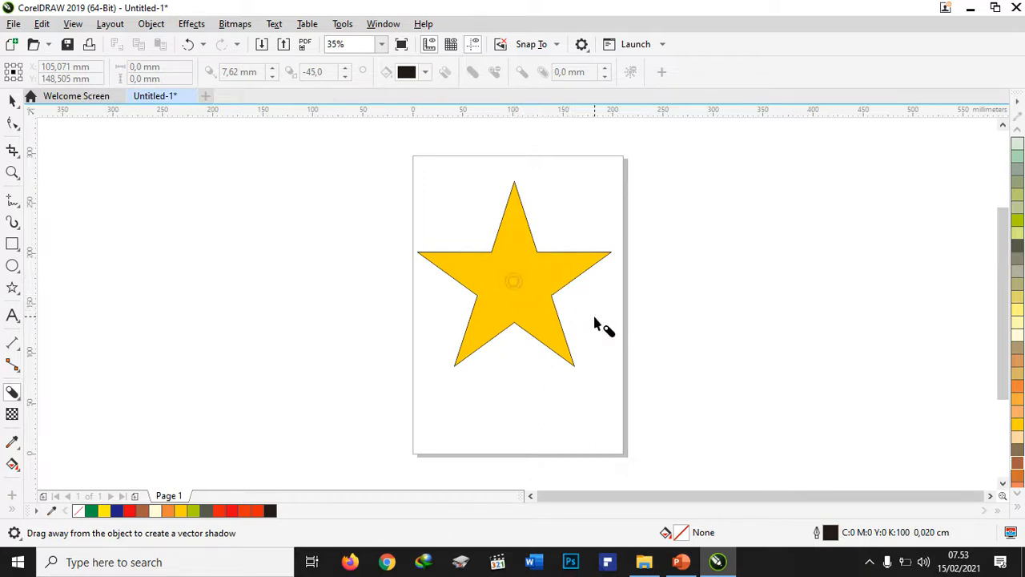
drag(514, 282, 522, 373)
scroll(518, 393, up, 3)
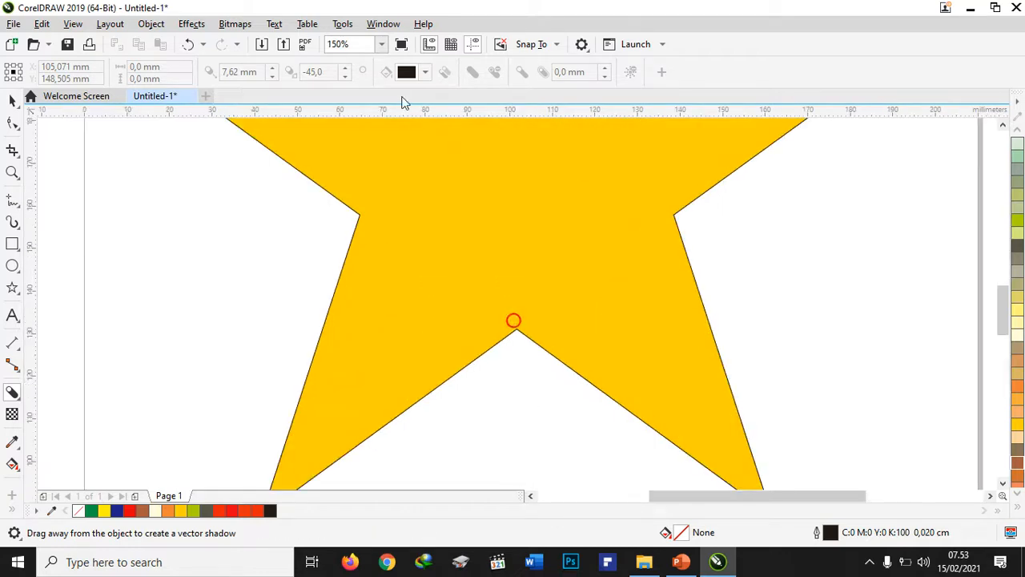
click(381, 44)
click(366, 63)
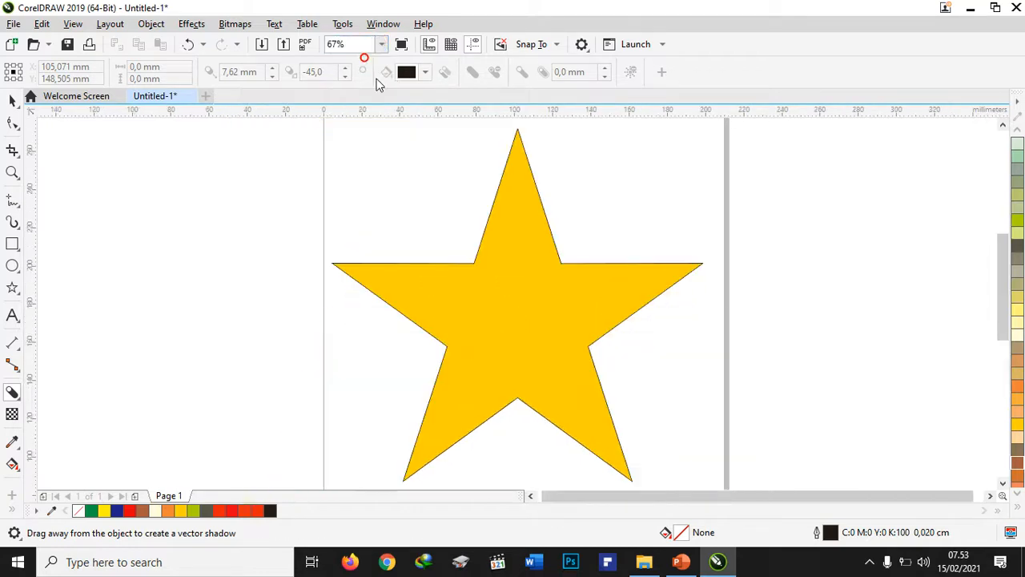
drag(514, 285, 597, 349)
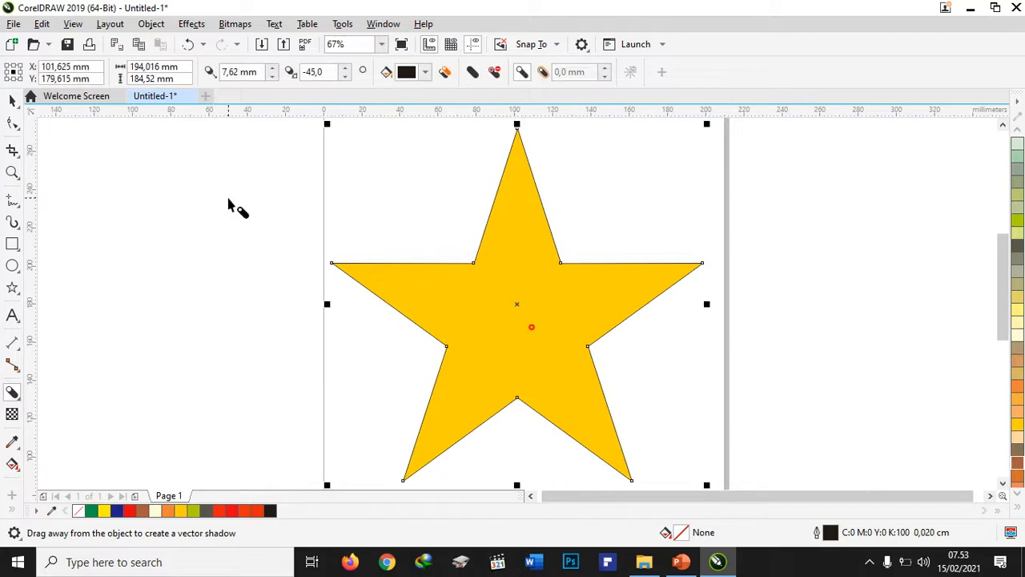
click(12, 100)
click(12, 392)
mouse_move(513, 307)
mouse_down()
mouse_move(600, 331)
mouse_move(553, 334)
mouse_move(507, 318)
mouse_move(525, 321)
mouse_up()
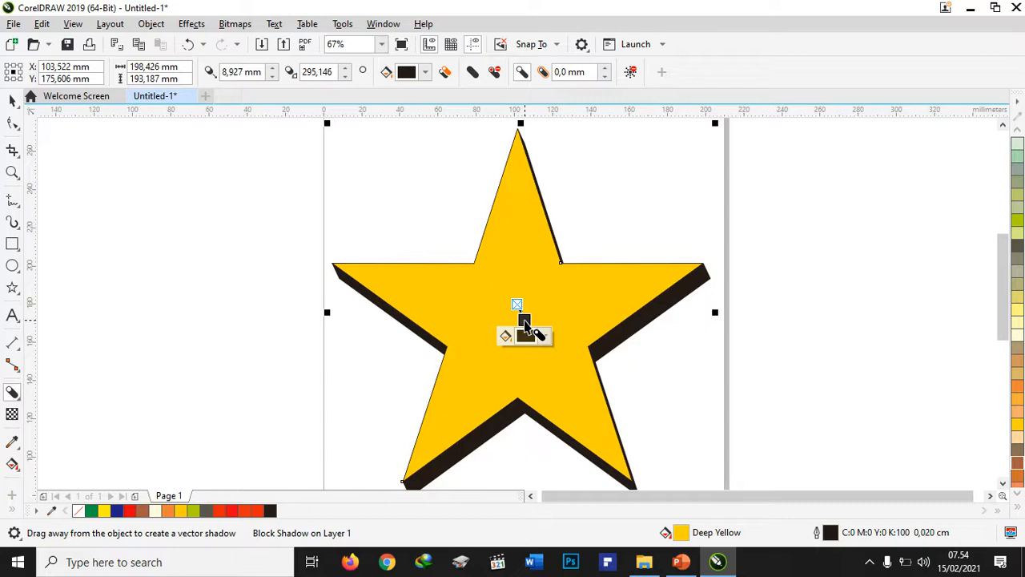
Delete the yellow star together with its black block shadow.
click(474, 78)
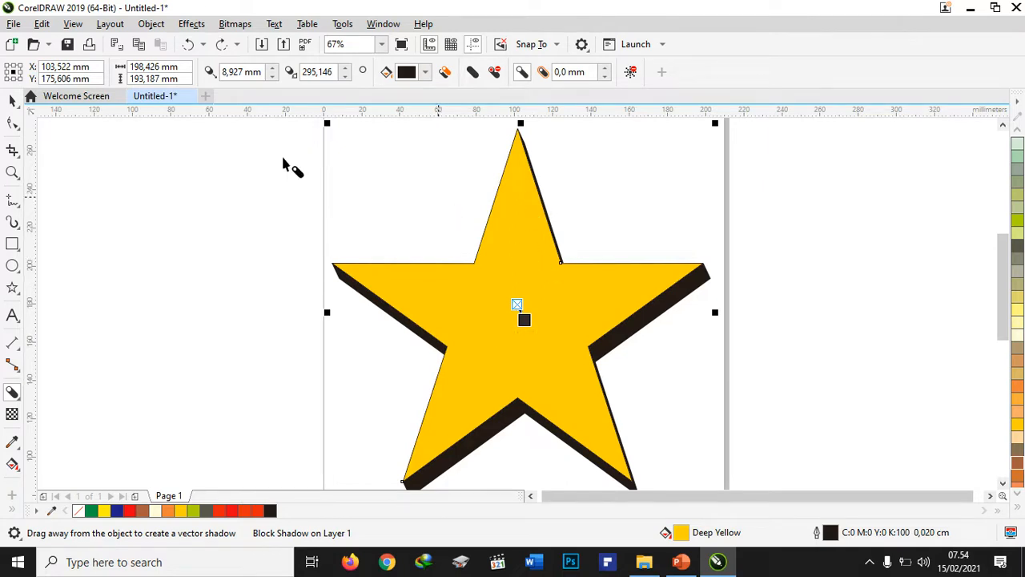
click(11, 101)
key(Delete)
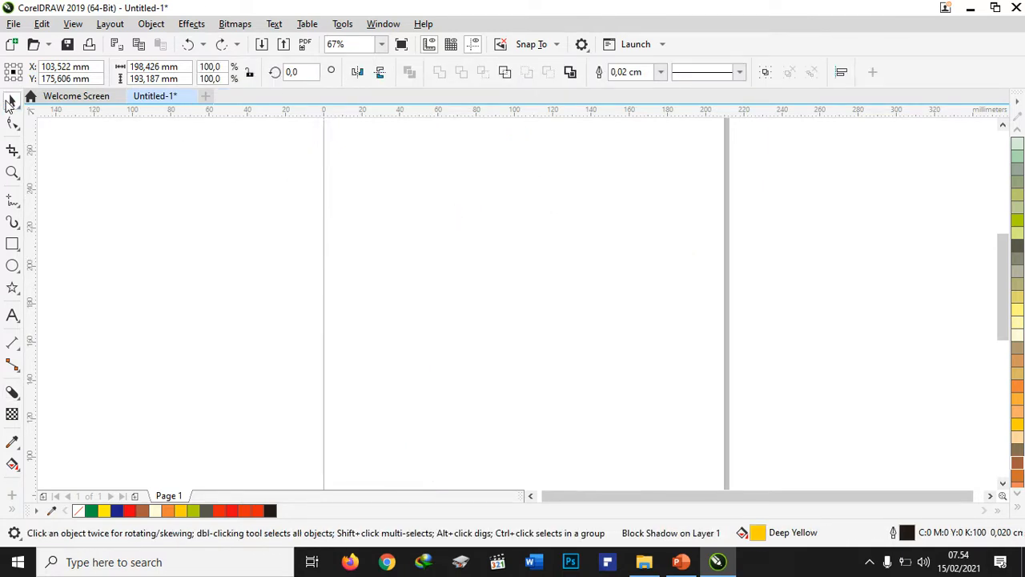
Add the artistic text BATAVIA on the upper part of the page and enlarge it to about 171 mm wide.
click(12, 315)
click(358, 247)
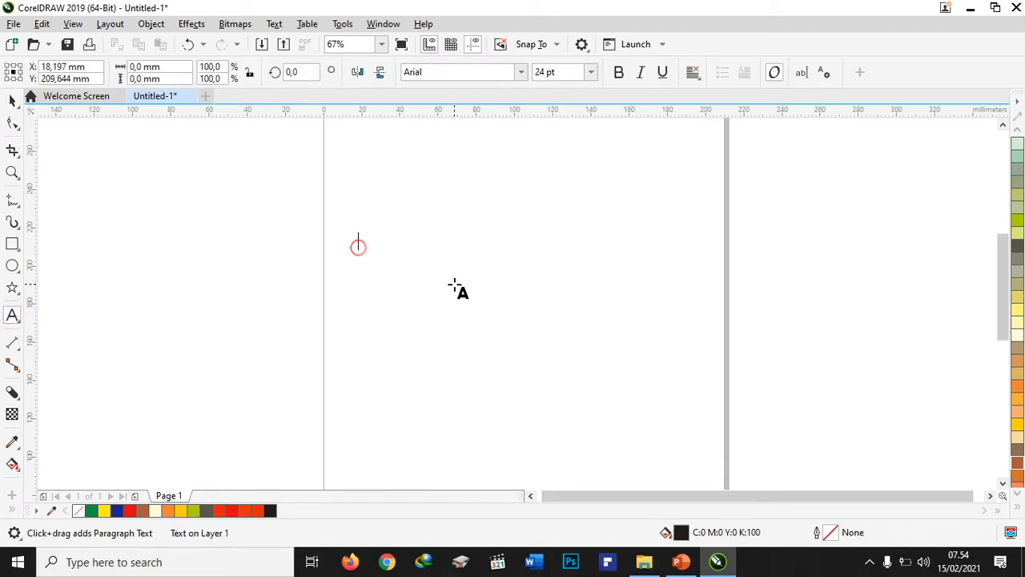
text(BATAVIA)
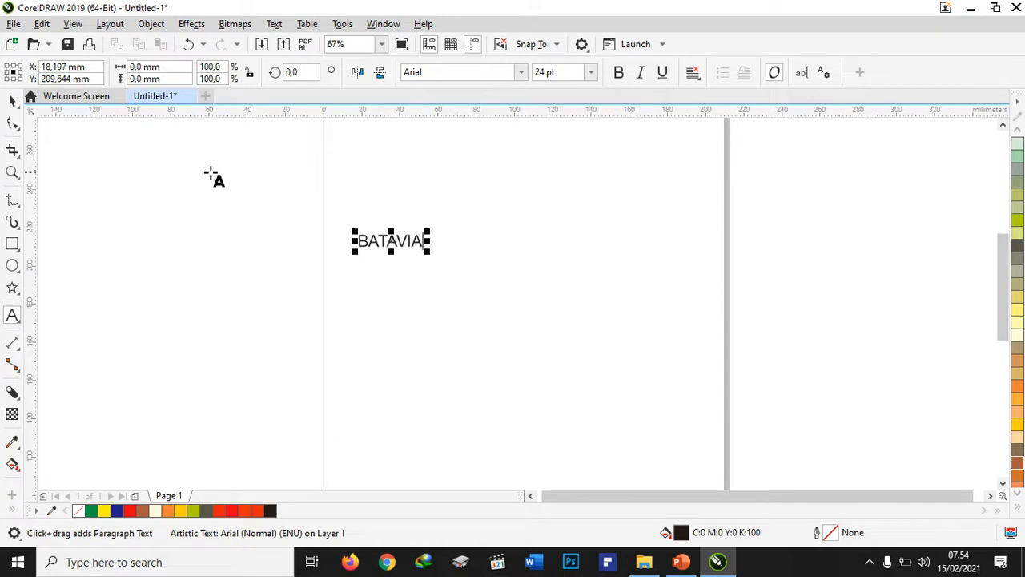
click(11, 100)
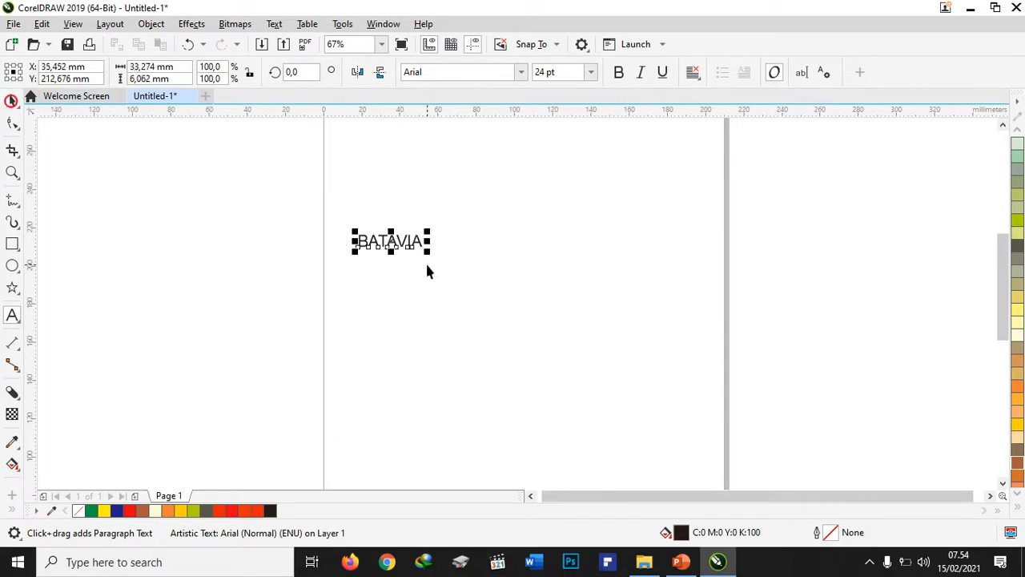
drag(430, 252, 691, 394)
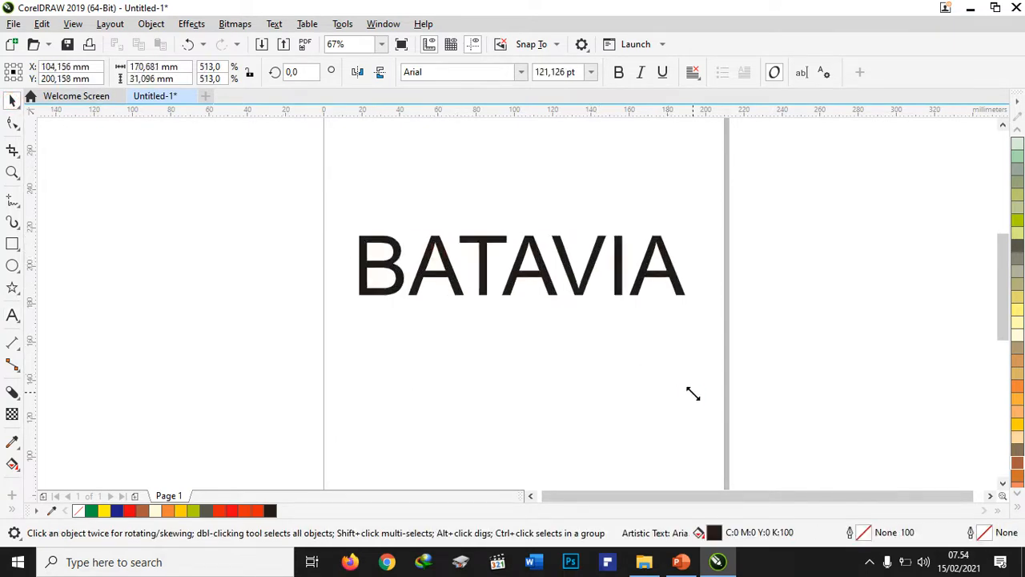
Fill the BATAVIA text with red (C 0, M 100, Y 60, K 0) and set its font to Angella.
click(1018, 509)
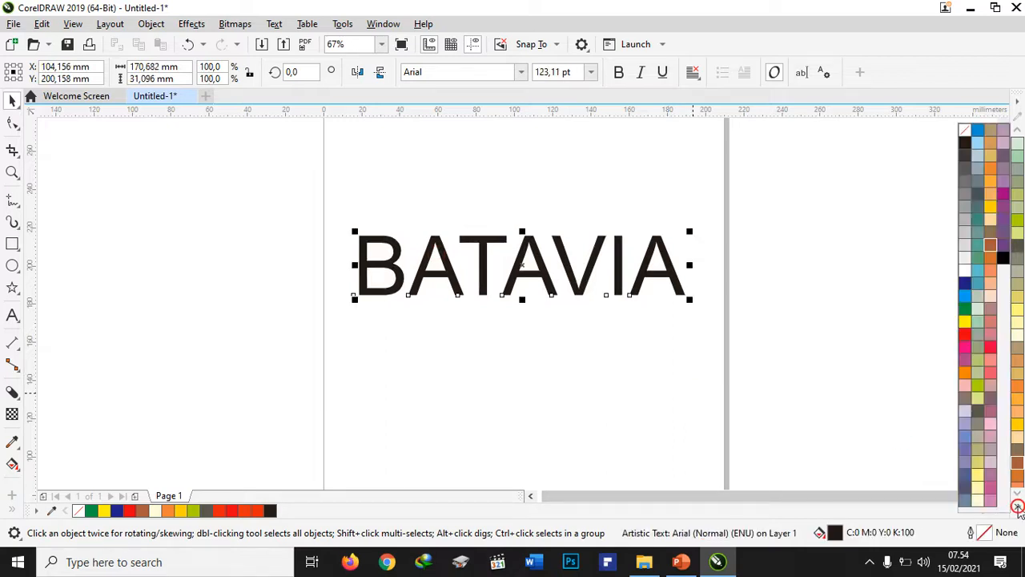
click(988, 350)
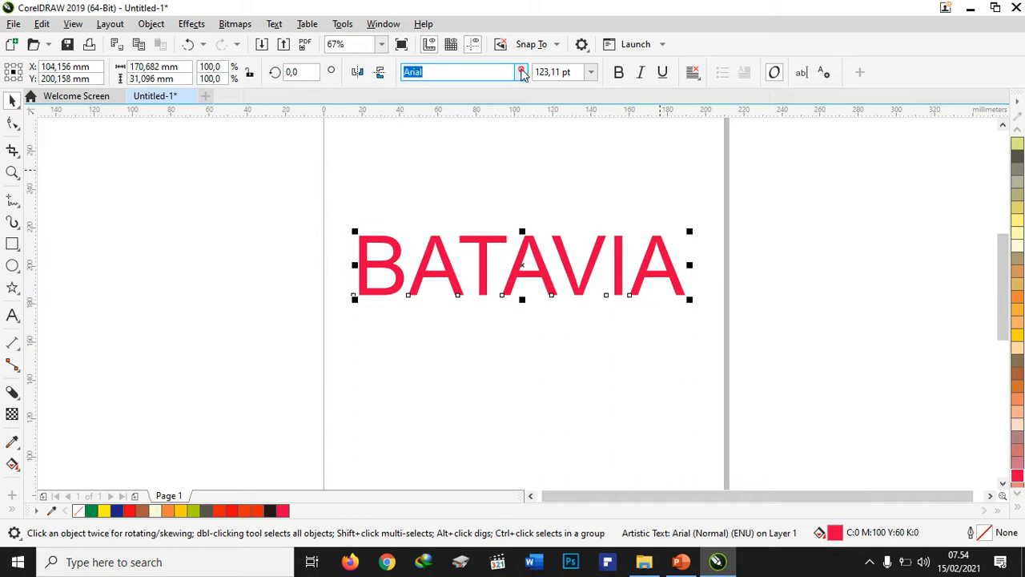
click(522, 74)
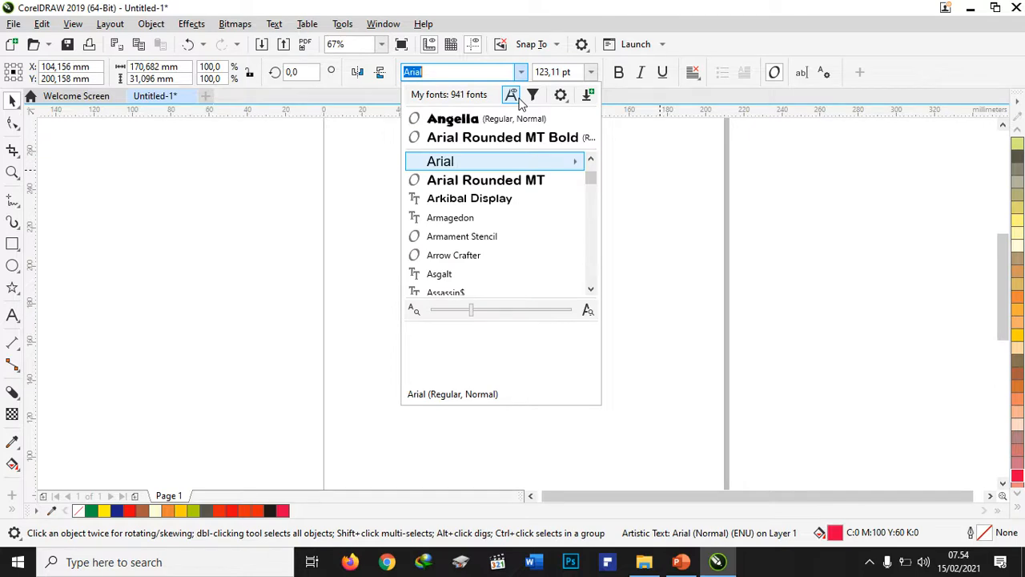
click(476, 122)
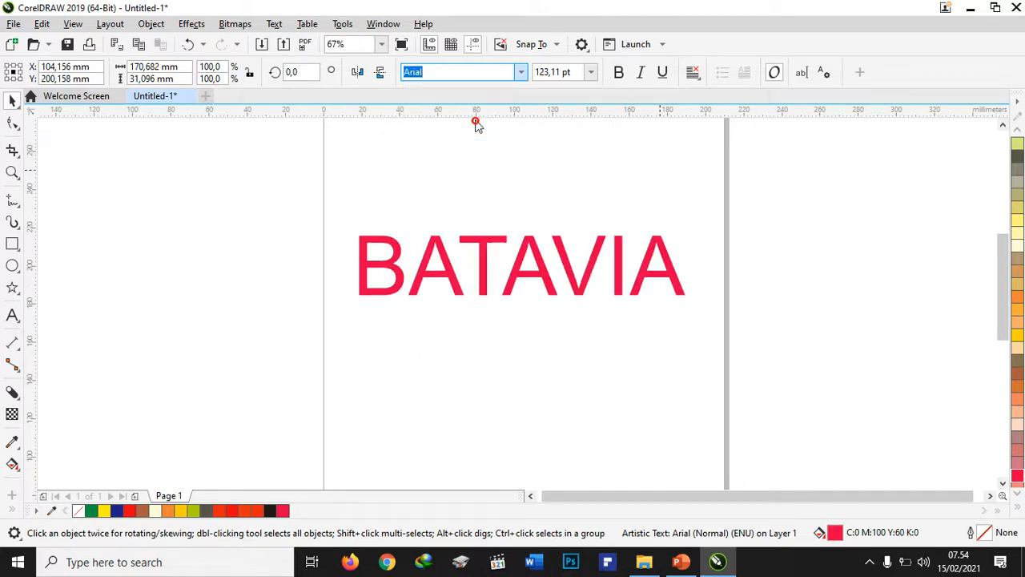
Replace the whole text with Batavia in mixed case.
double_click(423, 270)
key(ctrl+a)
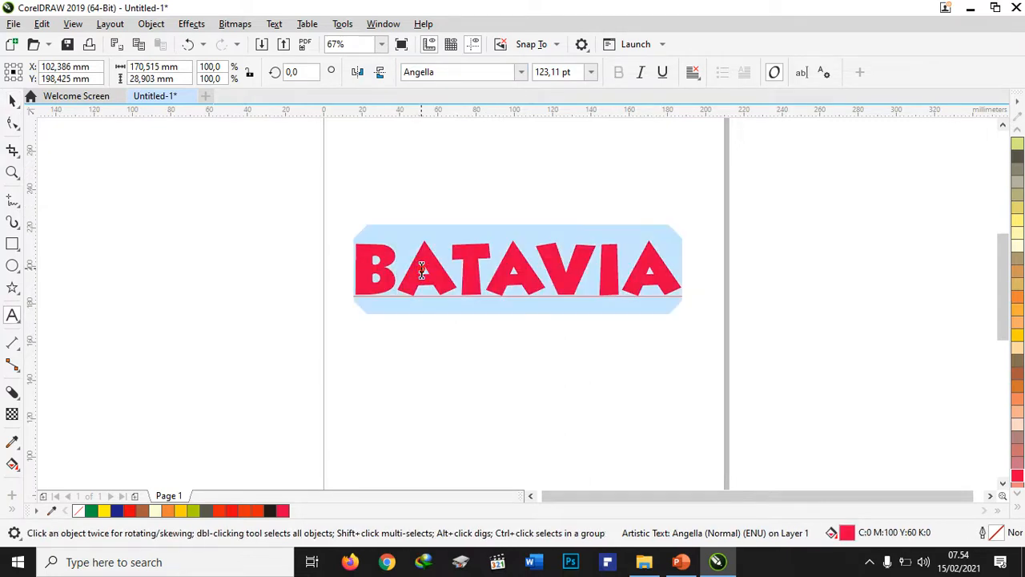
text(A)
key(BackSpace)
text(Bat)
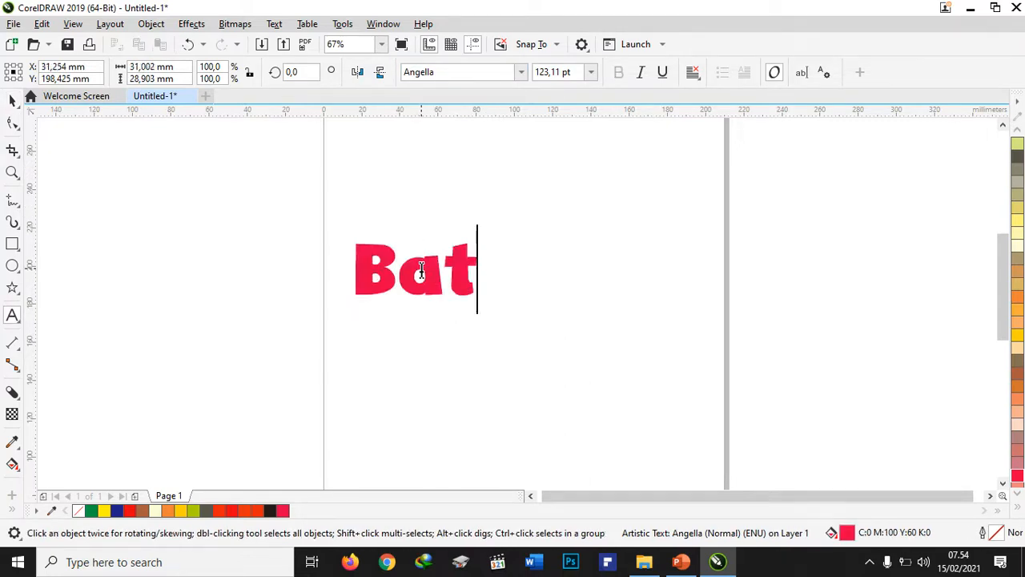
text(avia)
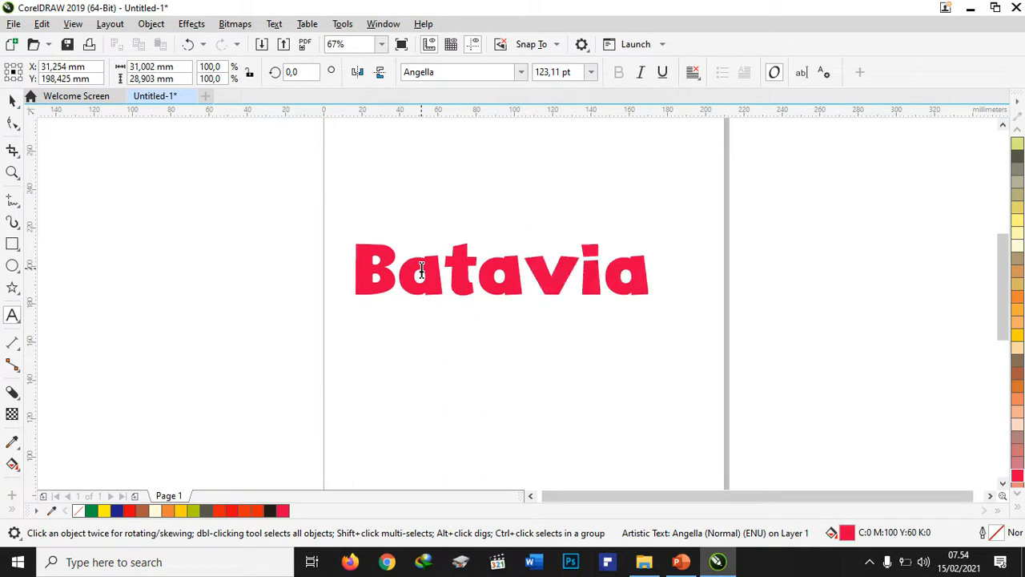
click(12, 100)
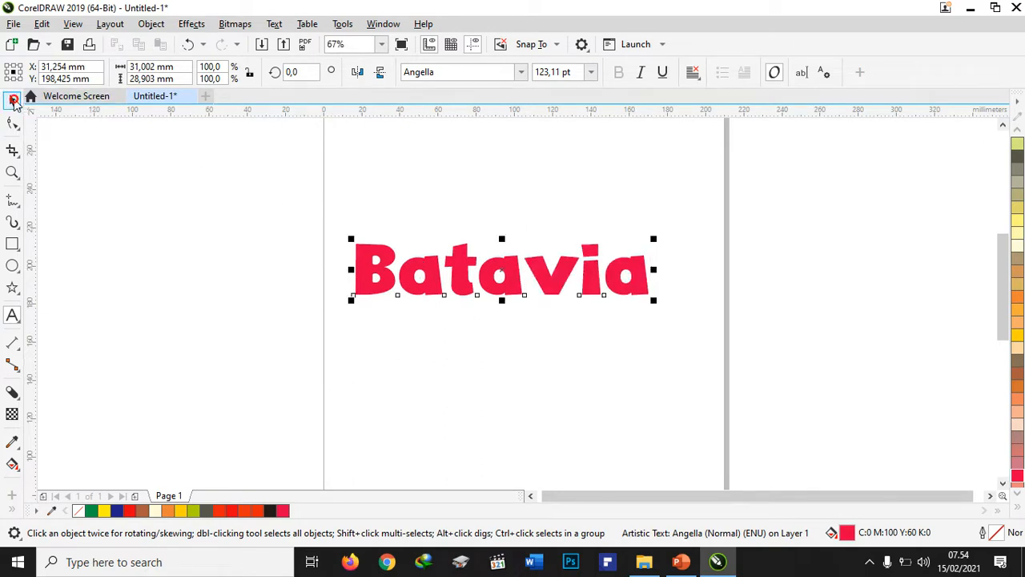
Give the Batavia text a black block shadow about 5 mm deep at about 295 degrees, and enlarge it to about 190 mm wide across the page.
click(13, 393)
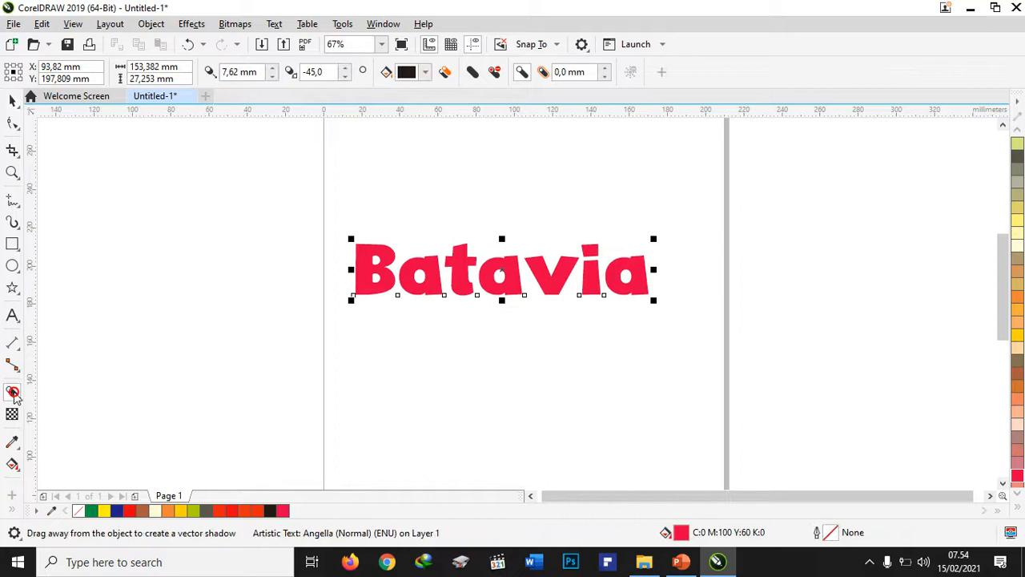
drag(481, 284, 505, 276)
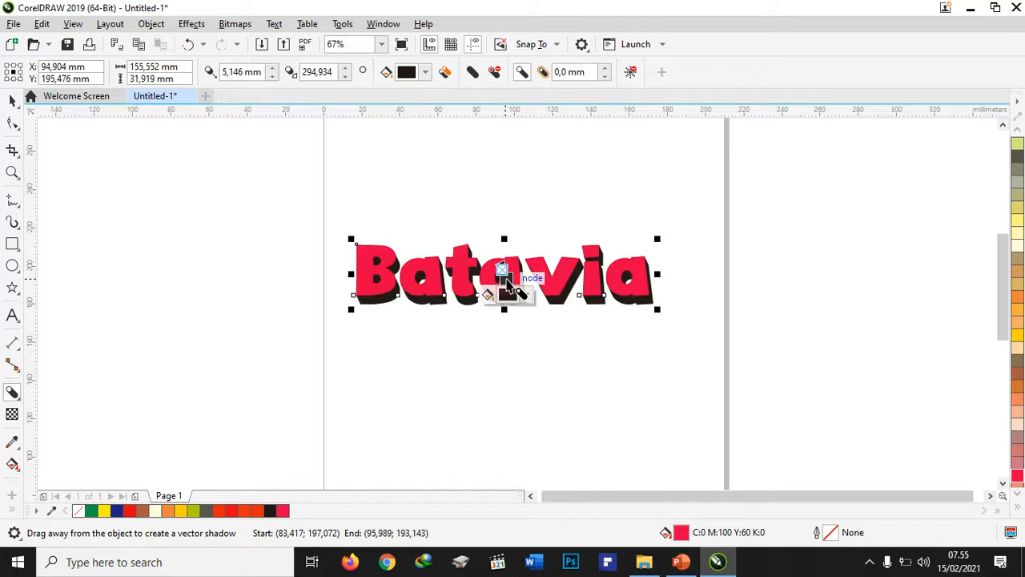
click(14, 99)
drag(657, 239, 724, 202)
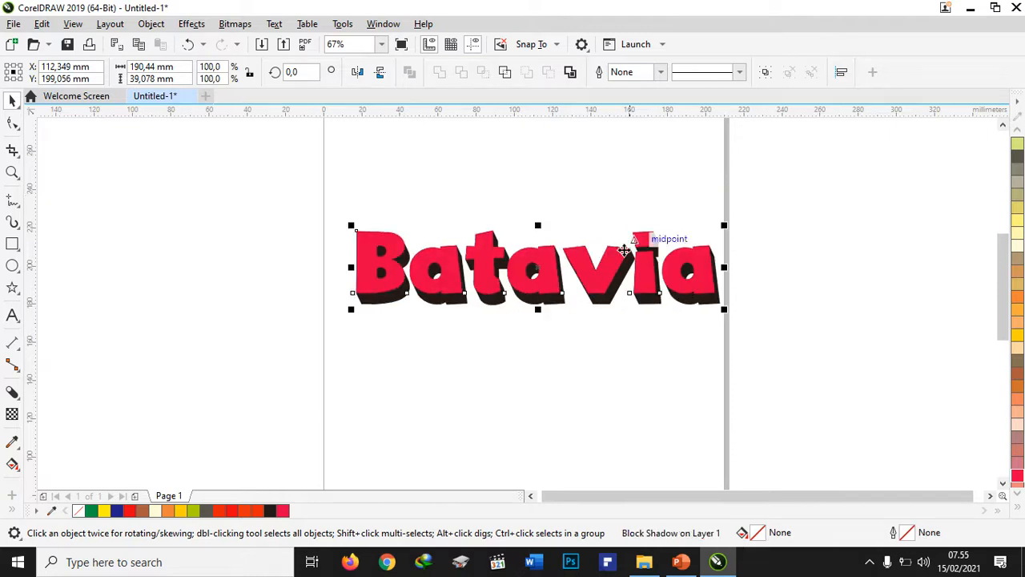
drag(594, 285, 571, 283)
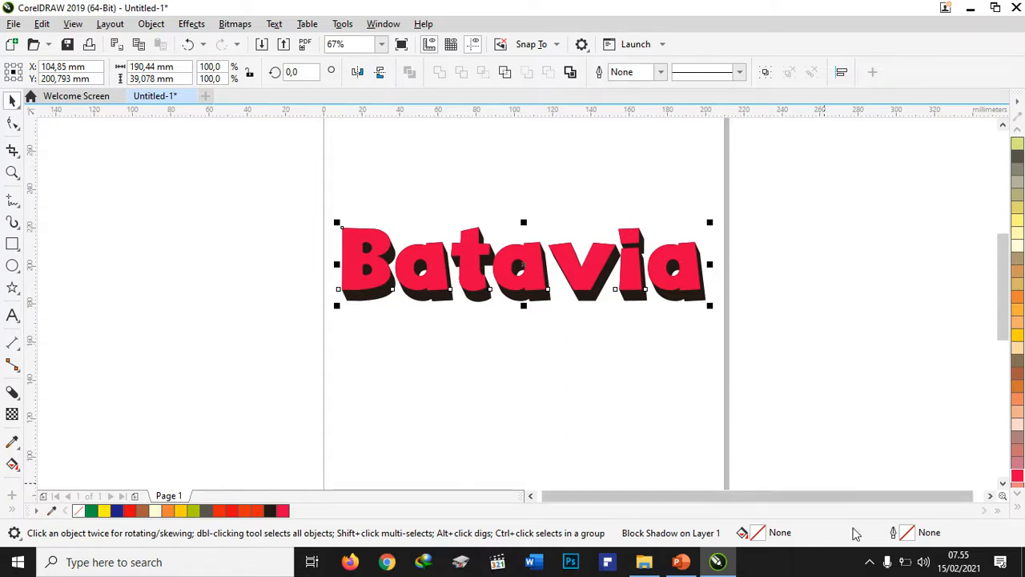
Switch to the PowerPoint presentation and select slide 44, the SALE advert exercise.
click(868, 562)
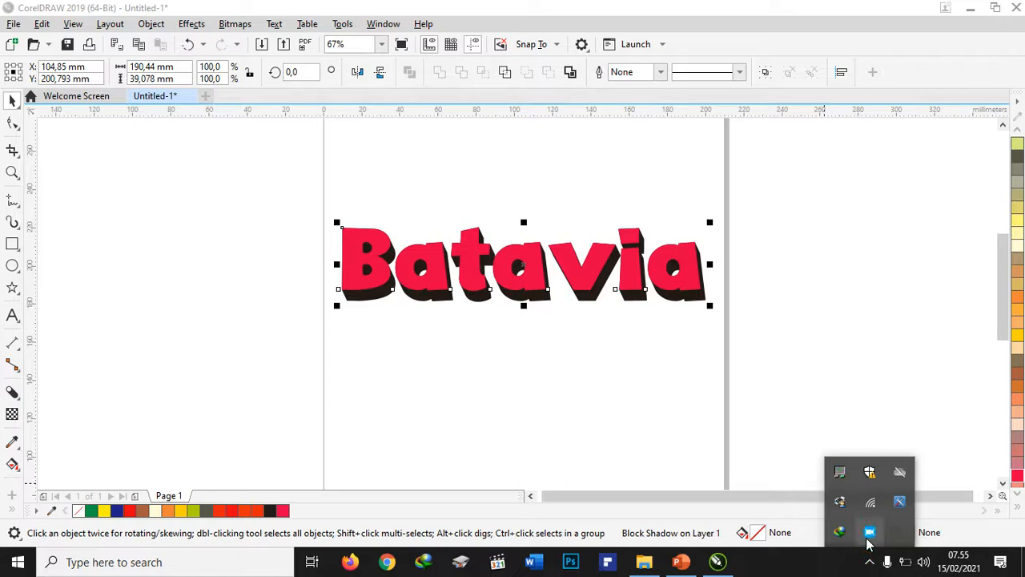
right_click(870, 531)
click(901, 478)
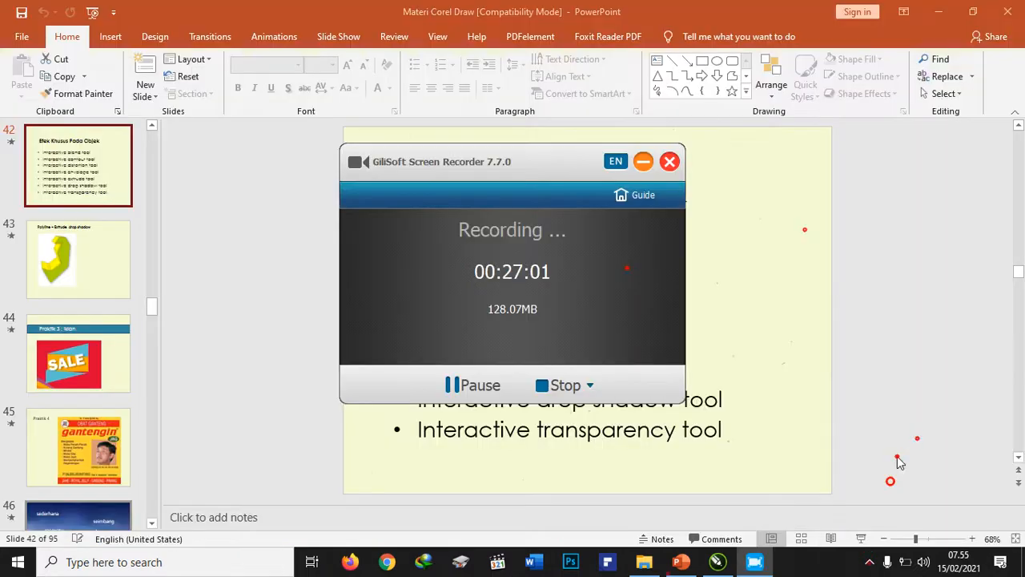
click(643, 162)
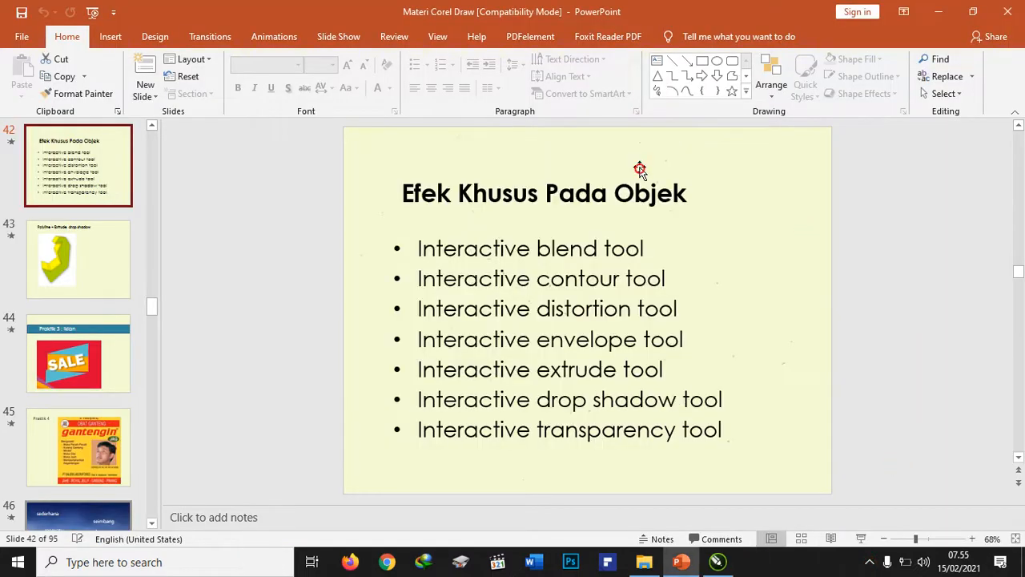
click(104, 339)
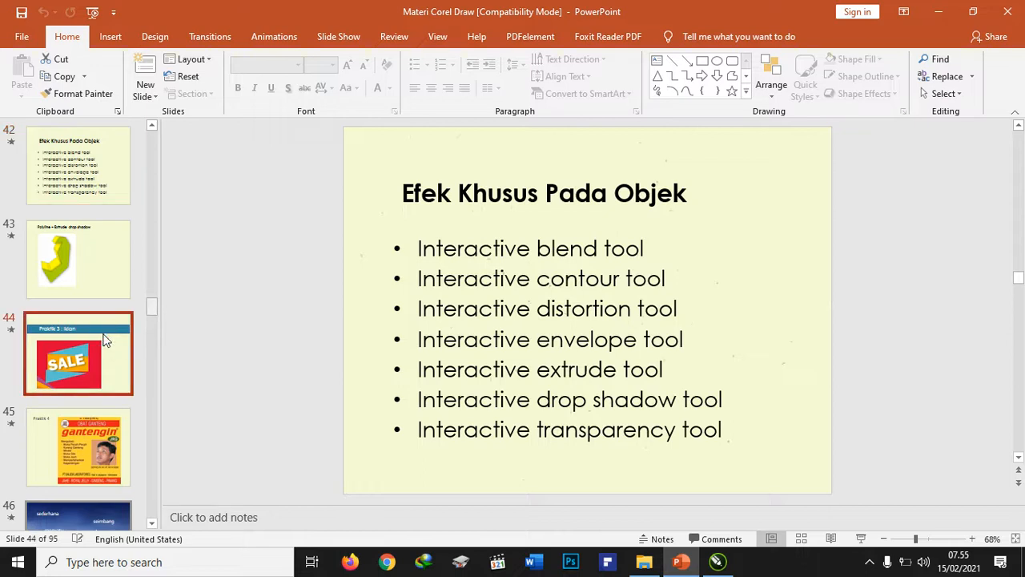
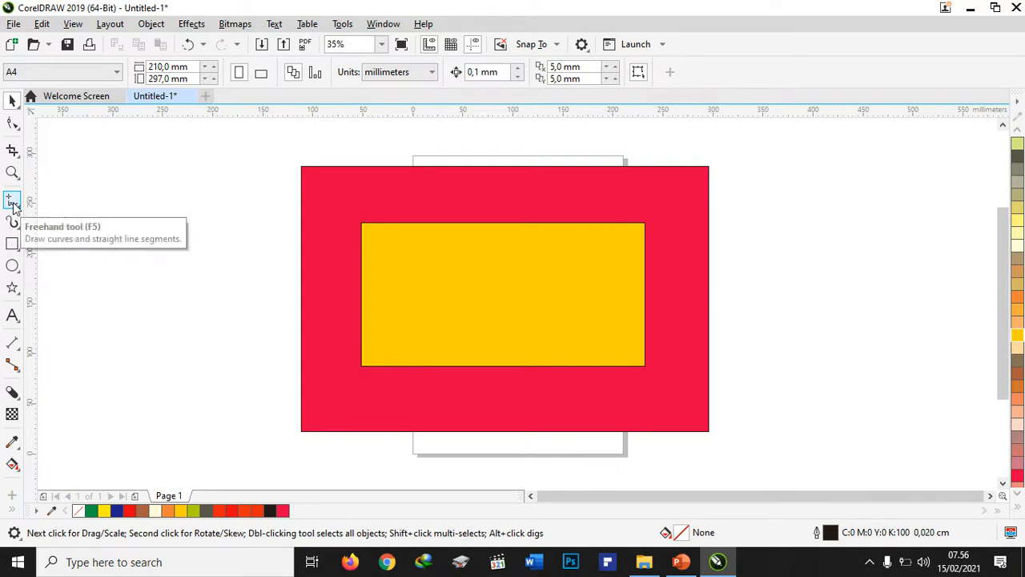
Draw a closed freehand triangle about 302 by 70 mm across the yellow rectangle's upper edge, its point facing left, and shift it slightly up and left.
click(15, 207)
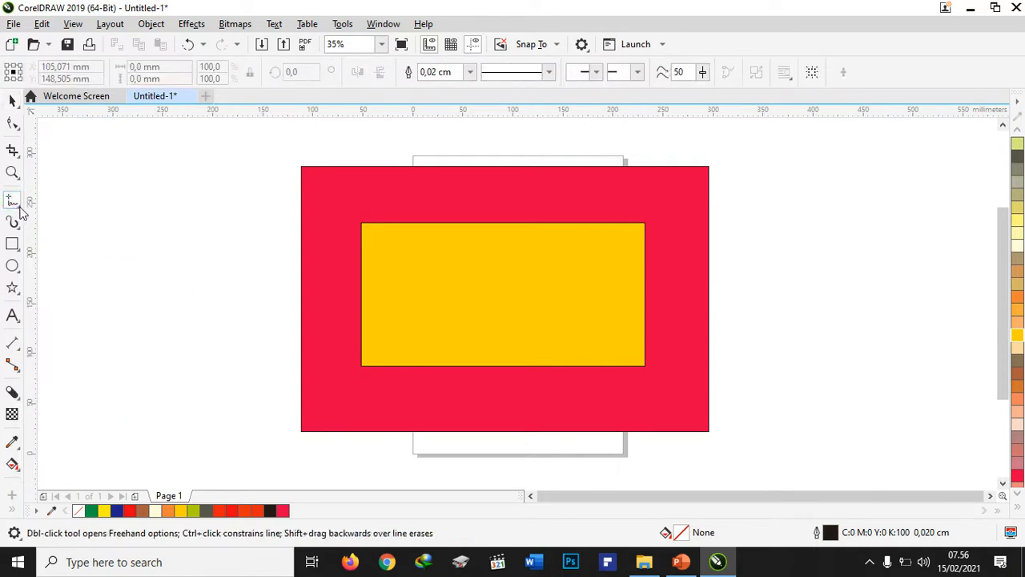
click(16, 205)
click(54, 202)
click(349, 232)
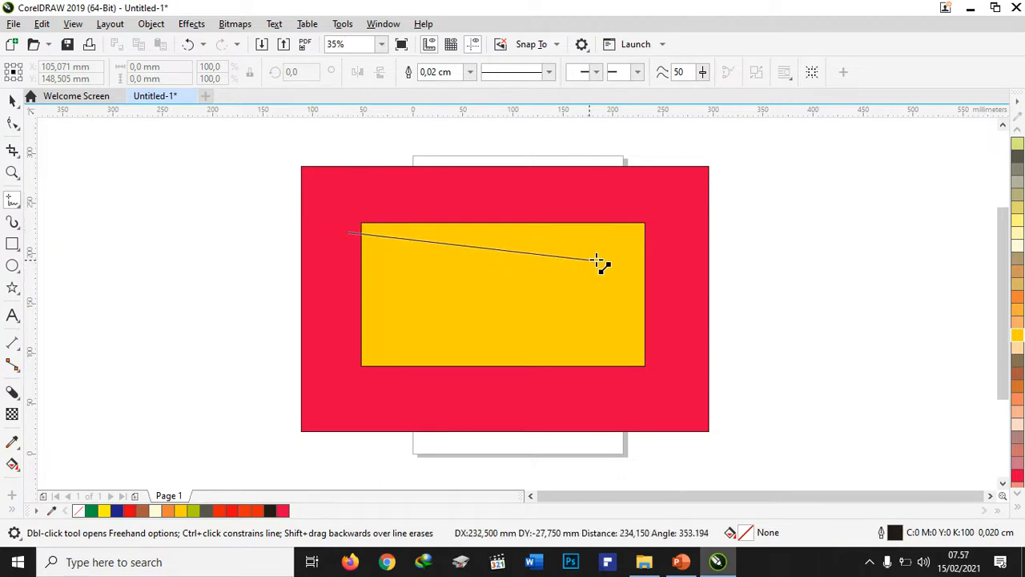
double_click(649, 261)
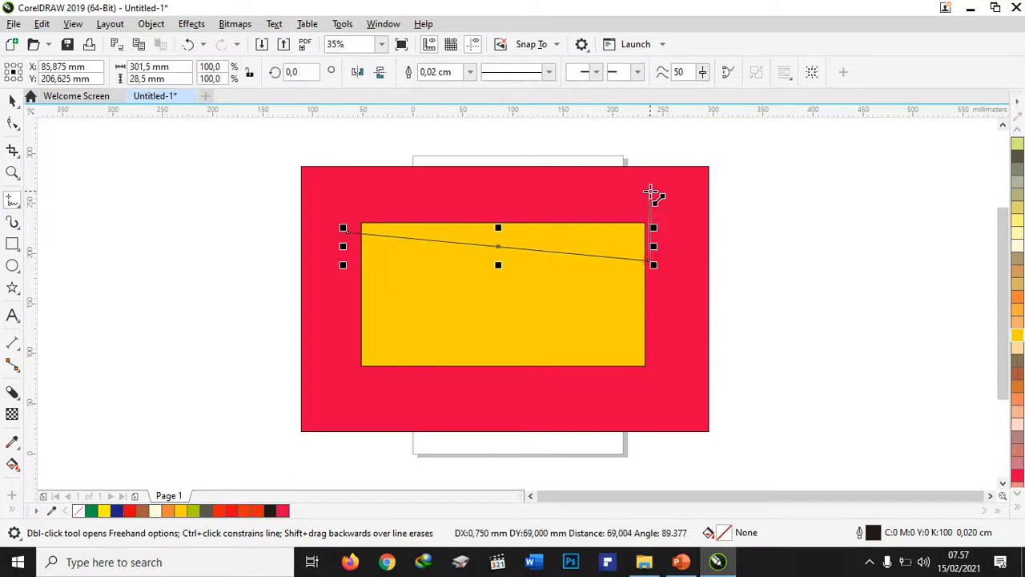
click(650, 190)
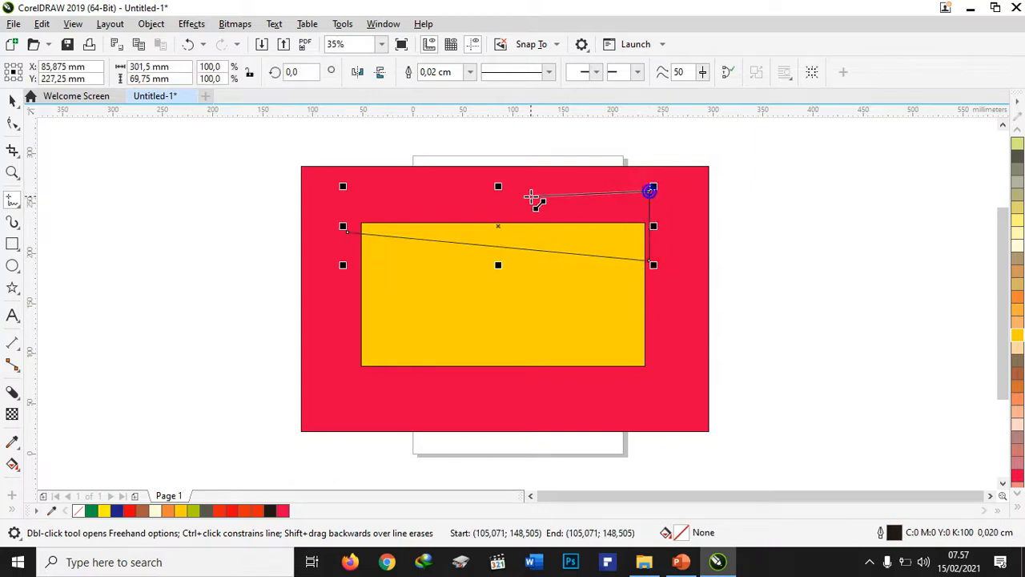
click(347, 229)
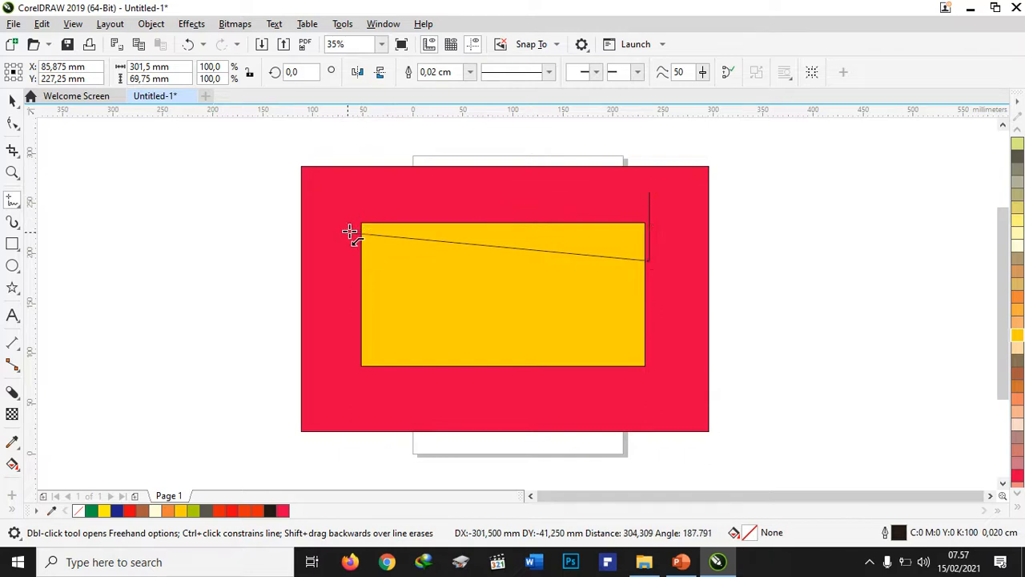
click(11, 101)
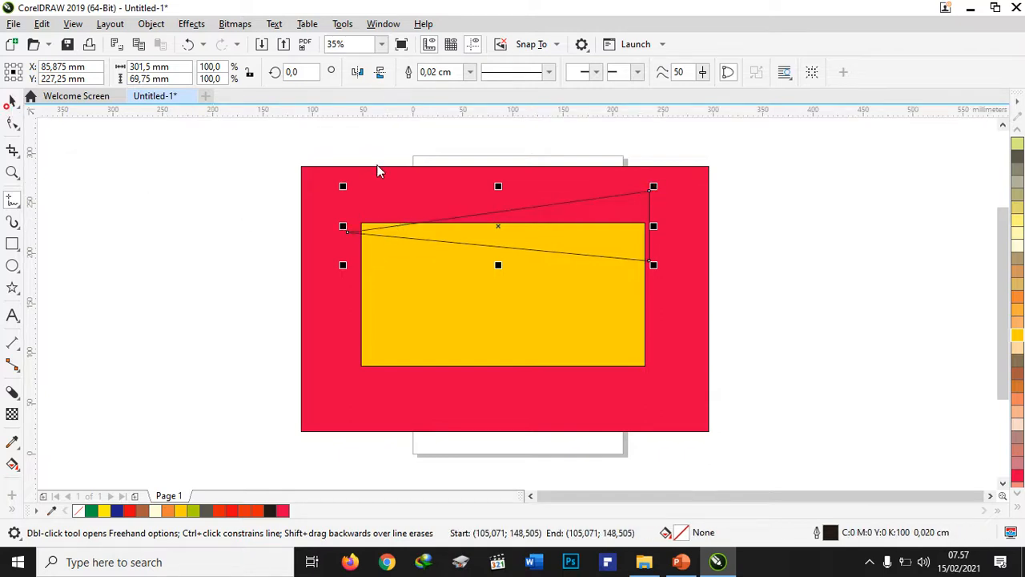
drag(605, 212, 599, 204)
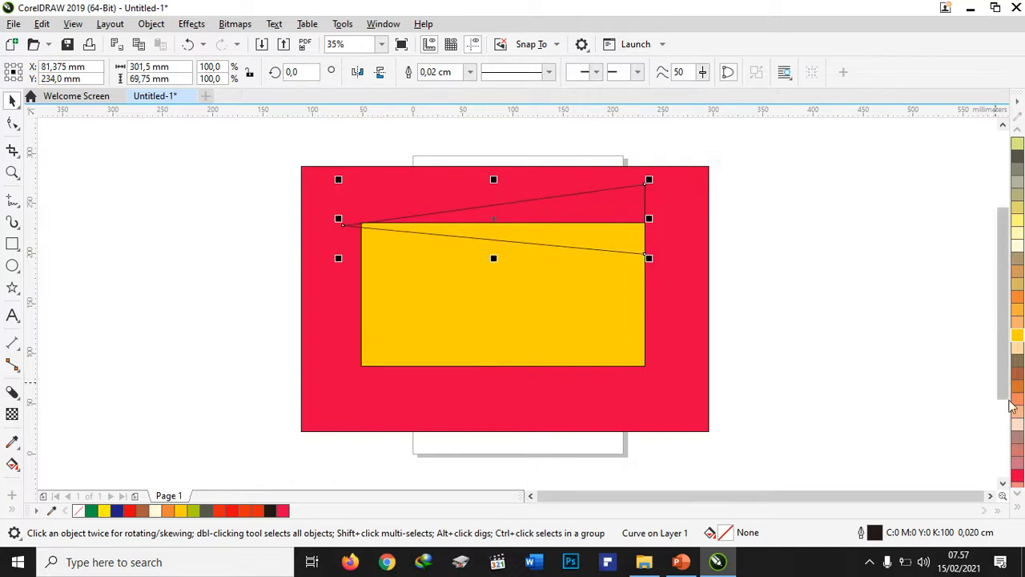
Fill the triangle with light blue (C 60, M 0, Y 20, K 0) and enlarge it to about 313 mm wide.
click(1018, 509)
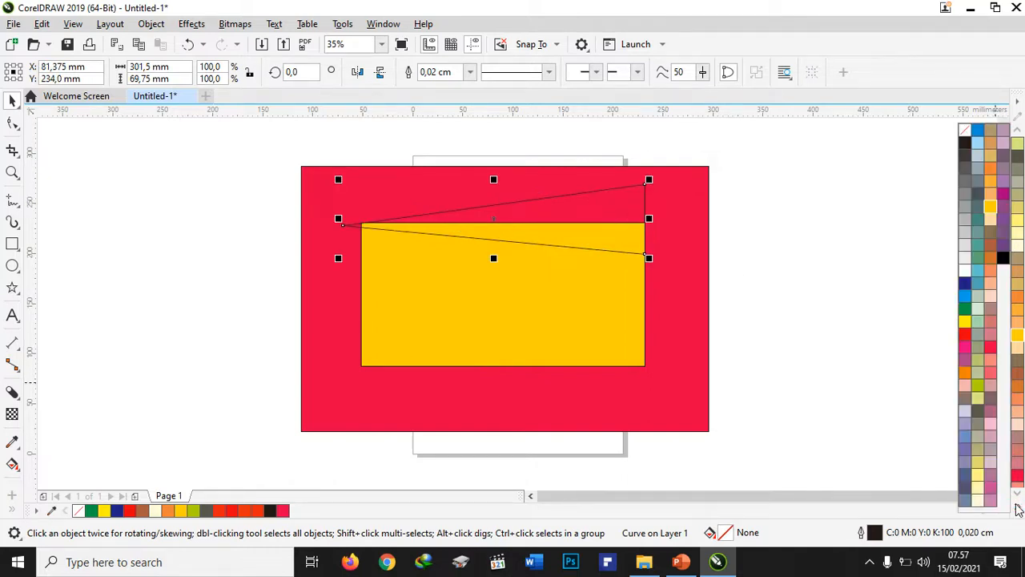
click(976, 275)
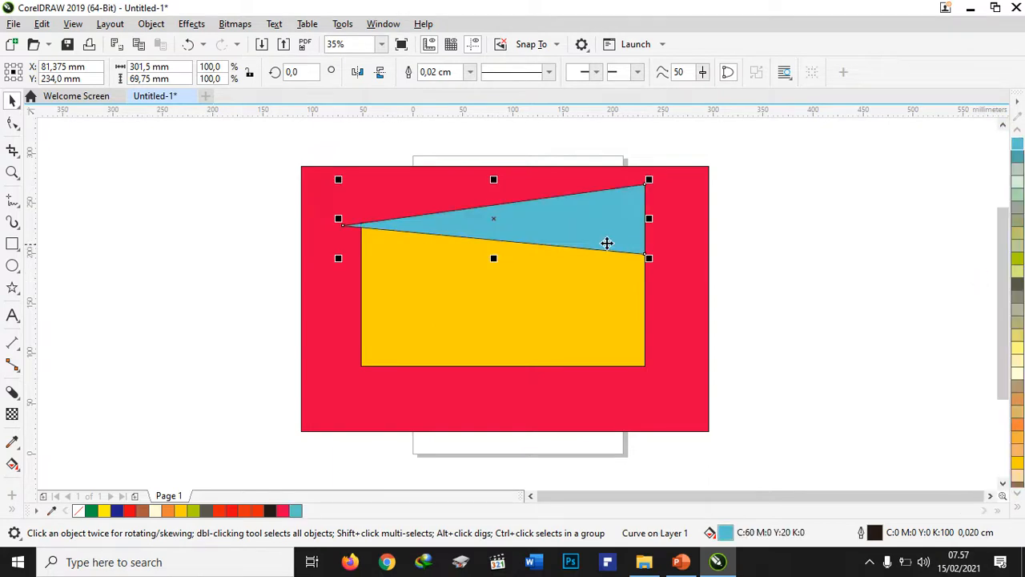
drag(652, 259, 663, 263)
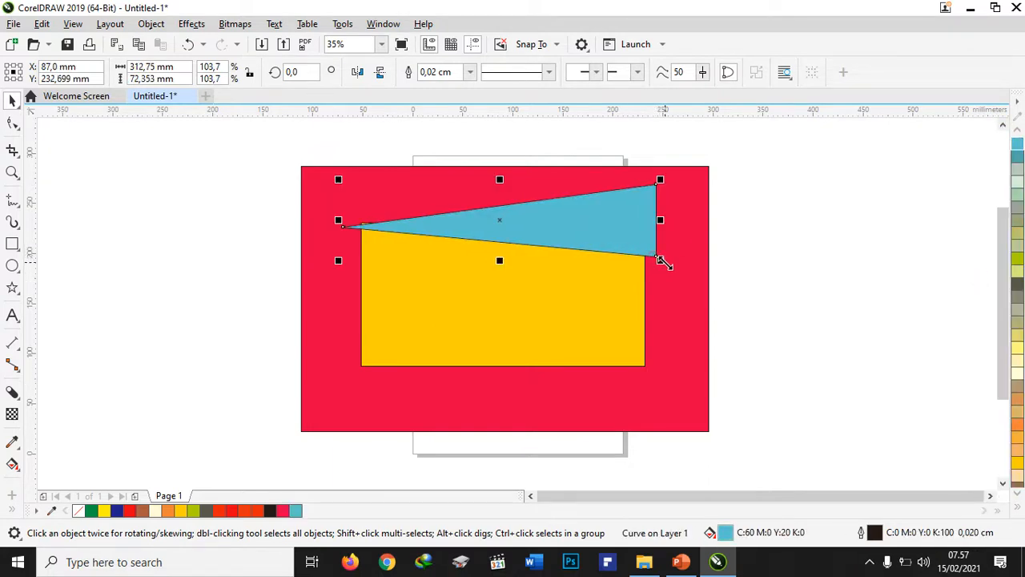
Edit the blue triangle's nodes and move its pointed left corner slightly outward and up.
double_click(645, 245)
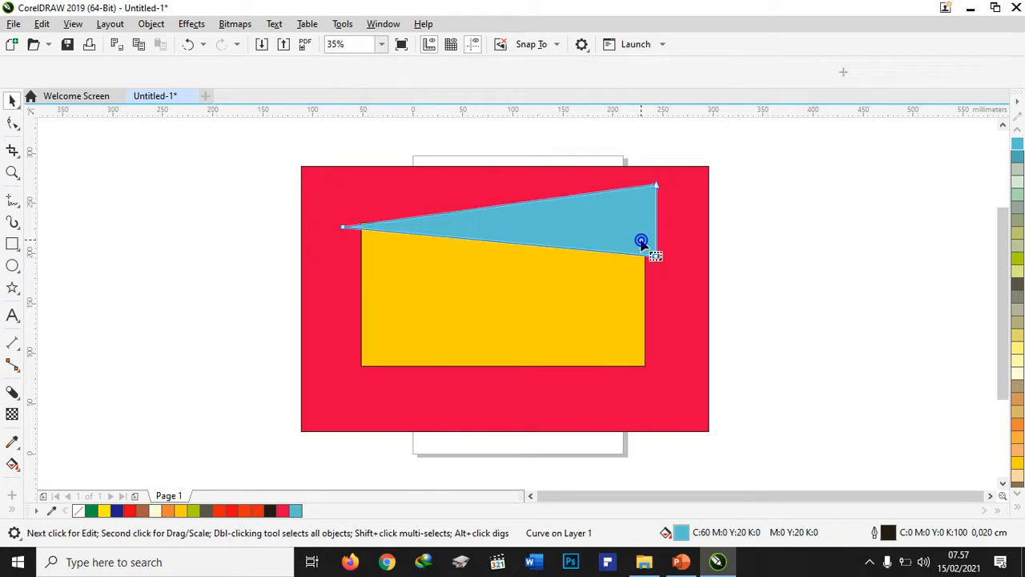
drag(341, 231, 335, 223)
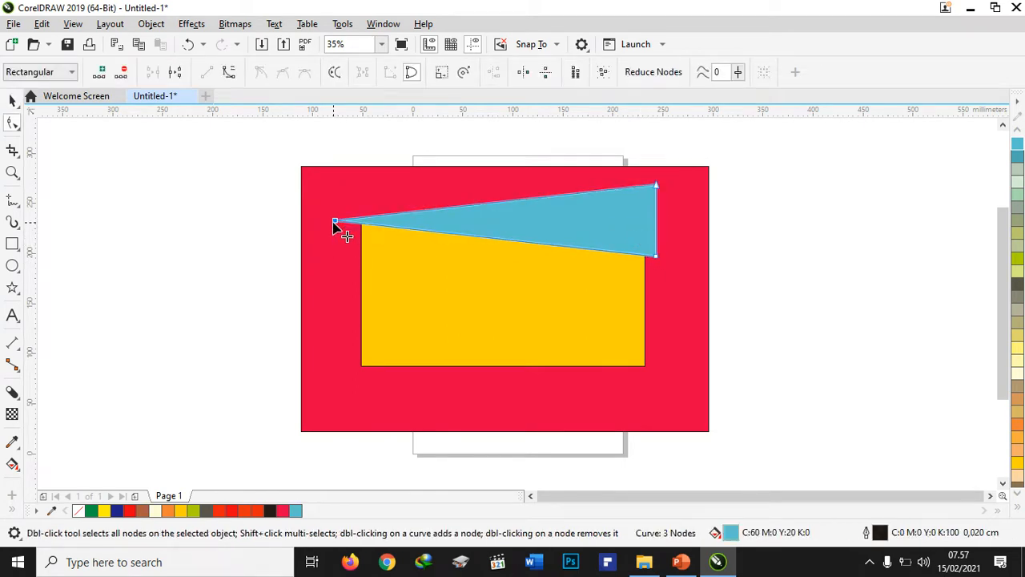
Leave node editing and compare the drawing with the SALE advert slide in PowerPoint, returning to CorelDRAW with the blue triangle selected.
click(12, 99)
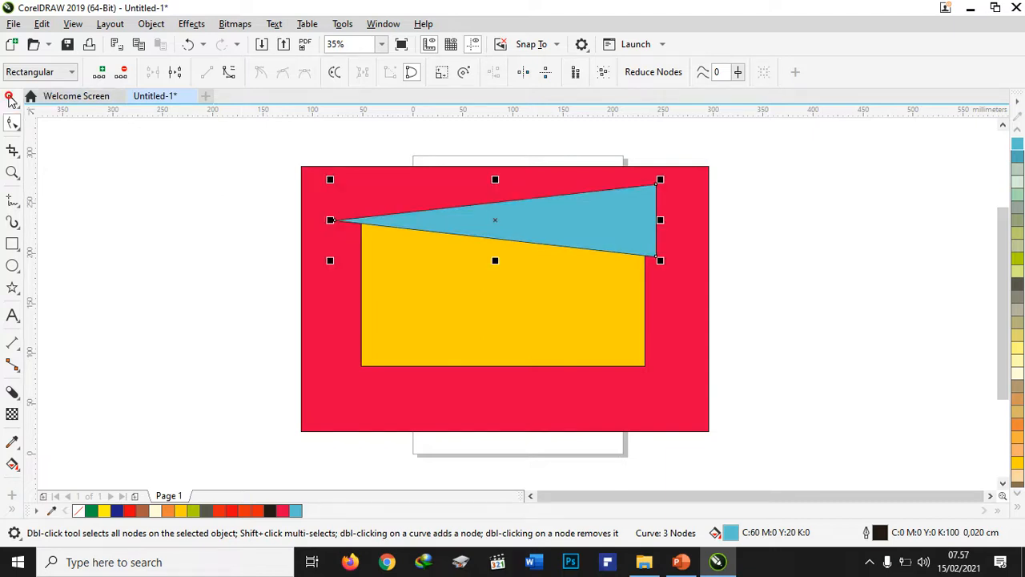
click(176, 226)
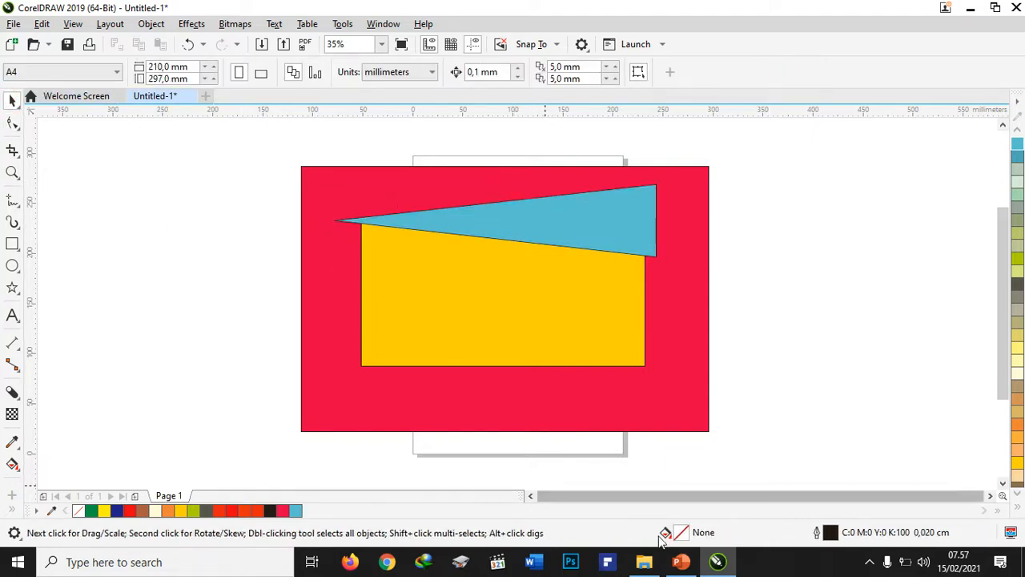
click(681, 560)
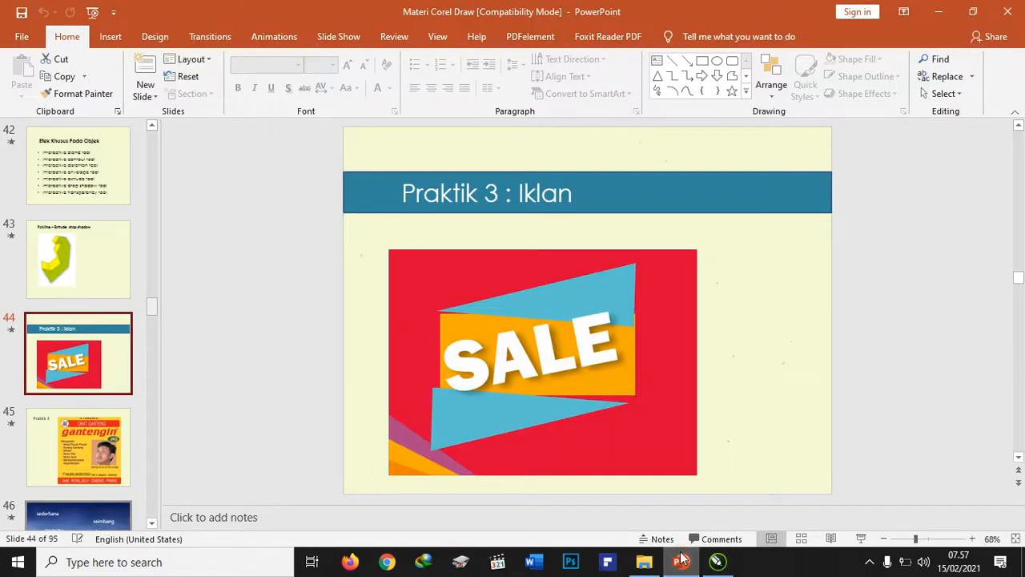
click(681, 560)
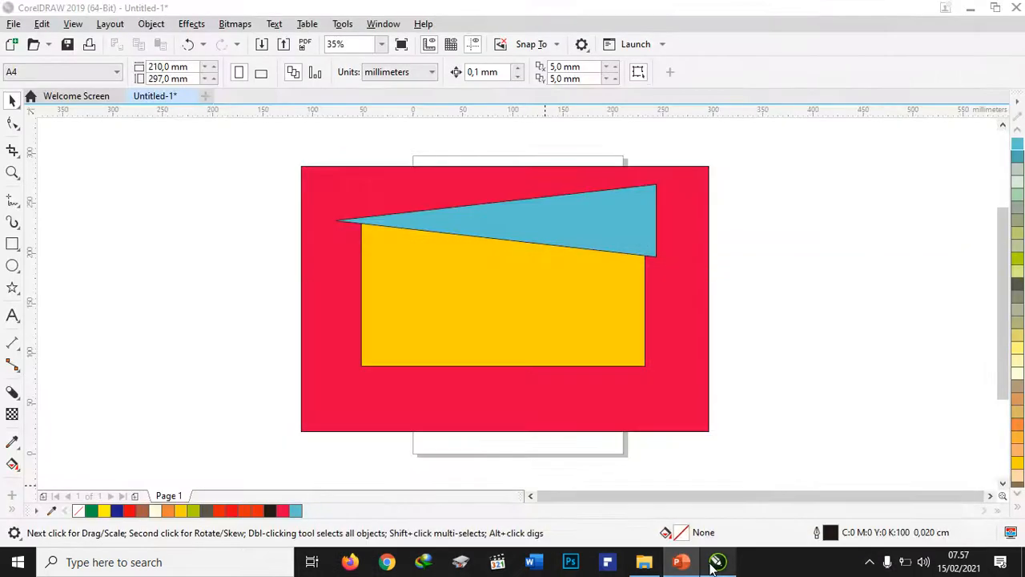
click(580, 253)
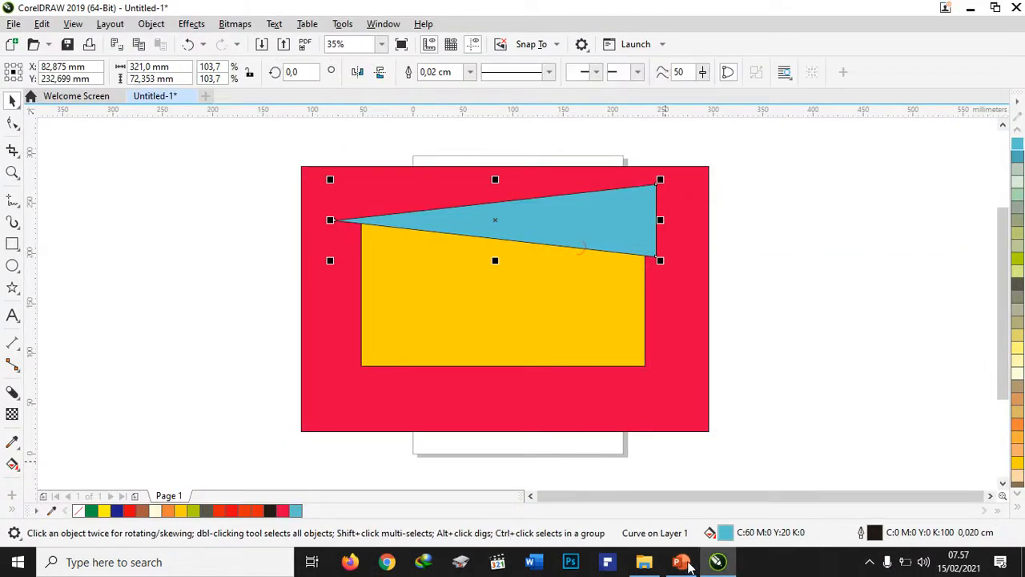
click(683, 563)
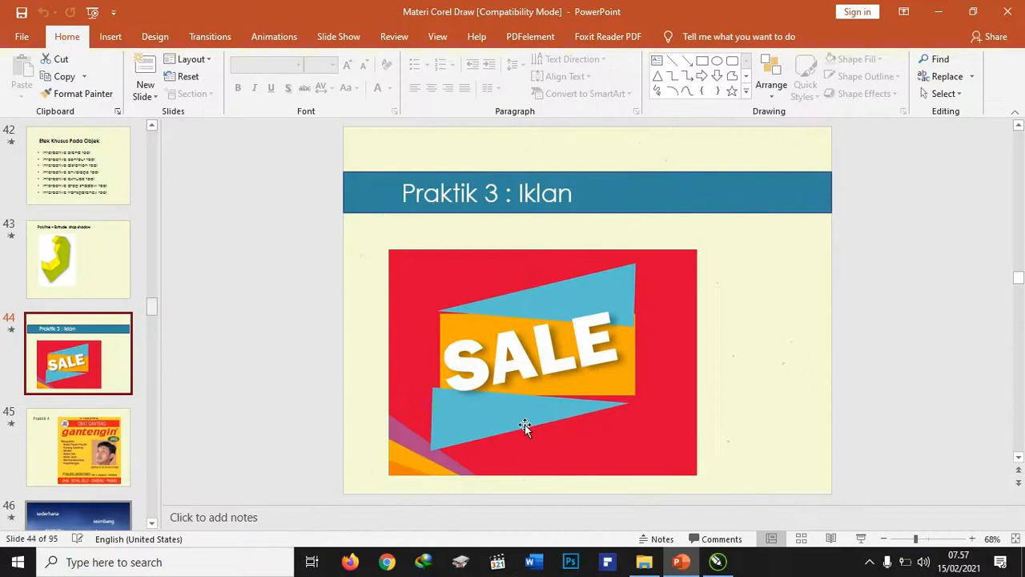
mouse_move(733, 564)
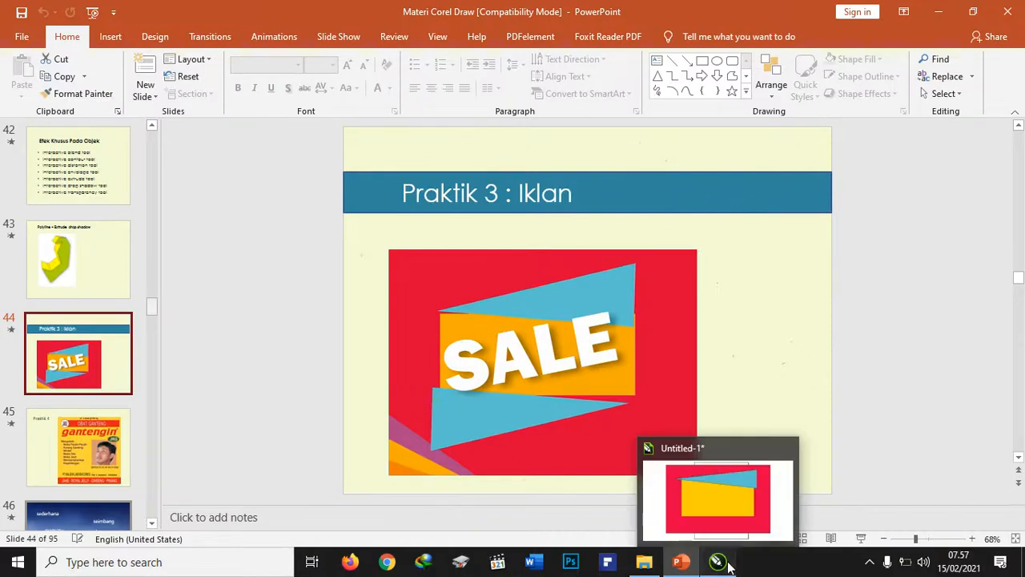
click(697, 531)
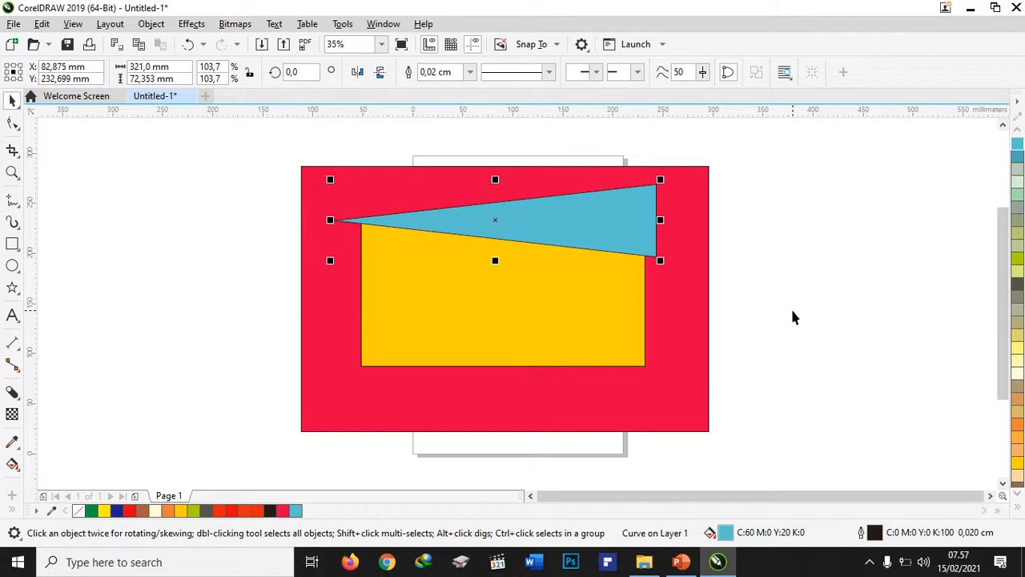
Duplicate the blue triangle, mirrored horizontally so it points right, and place the copy across the yellow rectangle's lower edge.
key(ctrl+d)
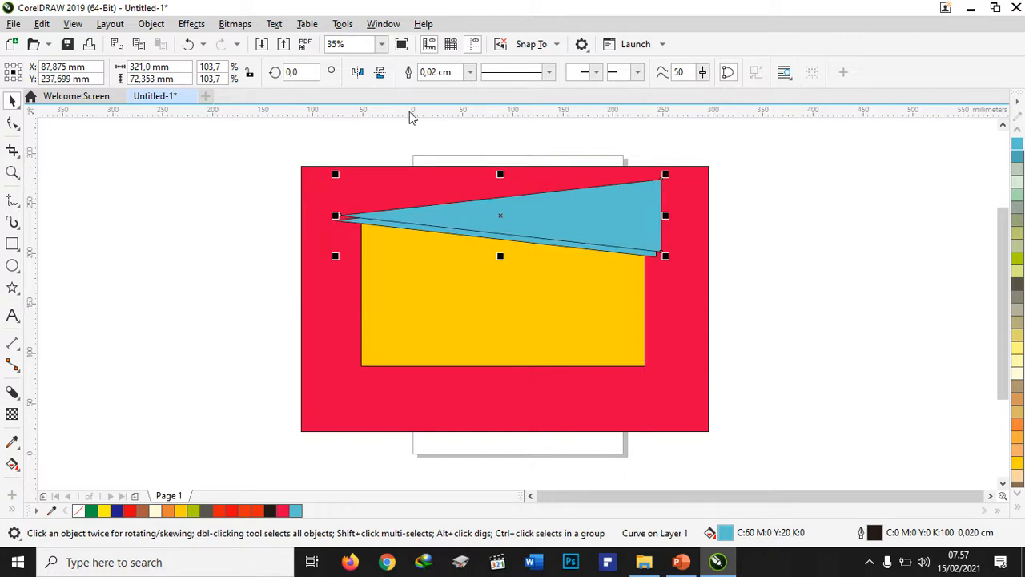
click(353, 73)
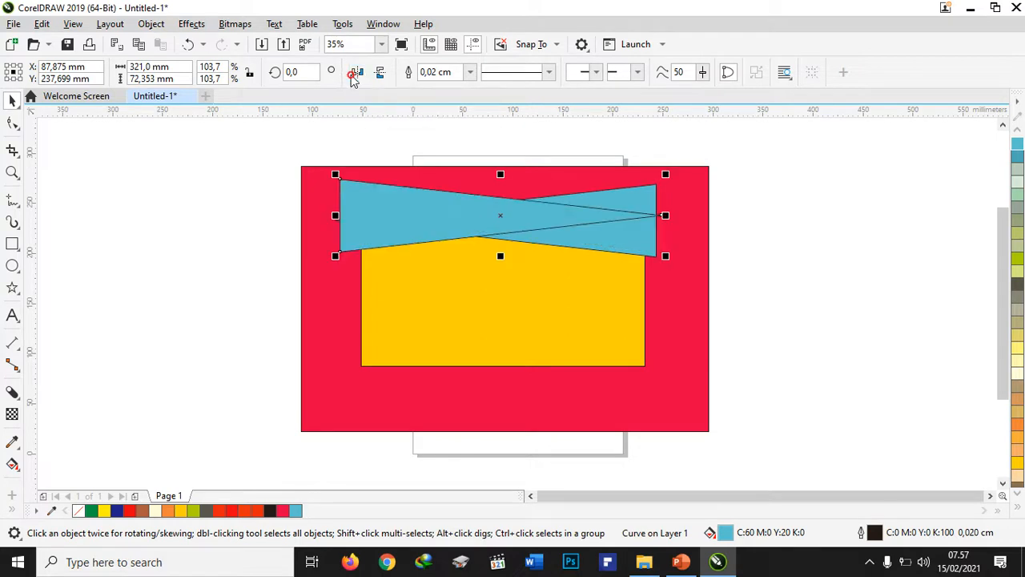
drag(412, 209, 411, 360)
click(411, 359)
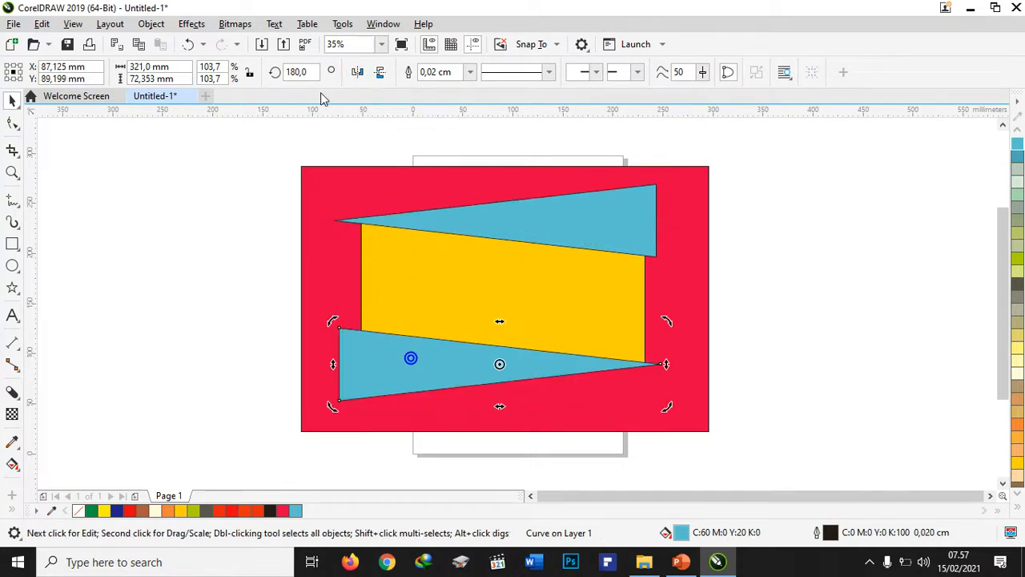
Mirror the lower blue triangle vertically and shift it about 6 mm right and 5 mm up.
click(359, 79)
click(359, 78)
click(381, 74)
click(431, 365)
drag(431, 365, 437, 360)
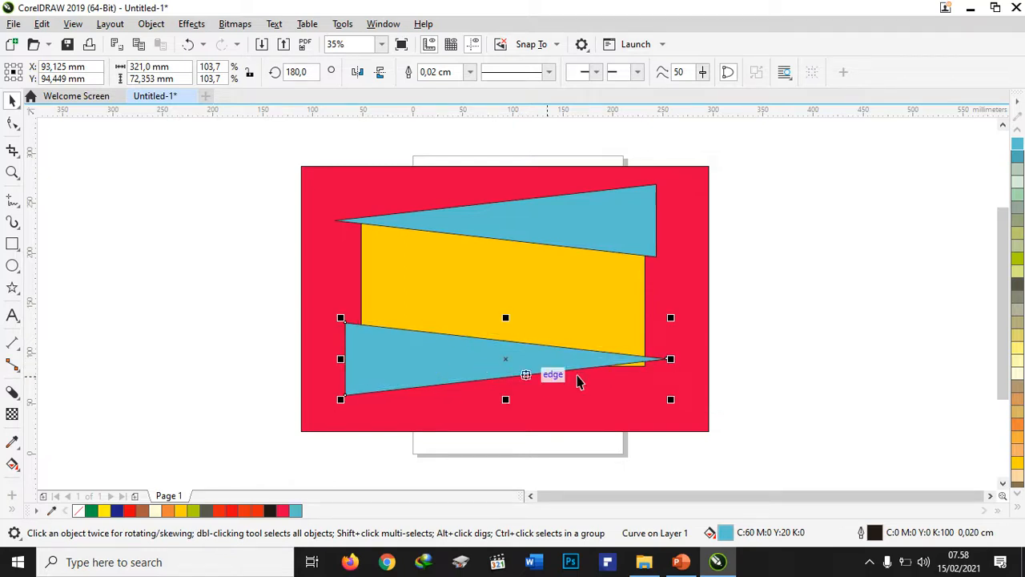
Deselect the lower triangle, check the lettering of the SALE advert in PowerPoint and return to CorelDRAW.
click(790, 352)
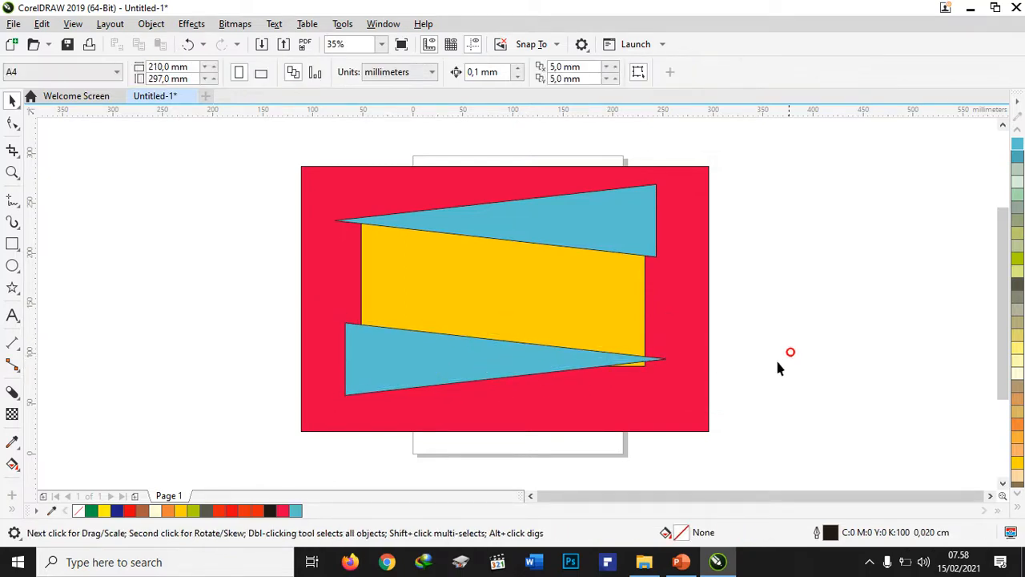
click(680, 561)
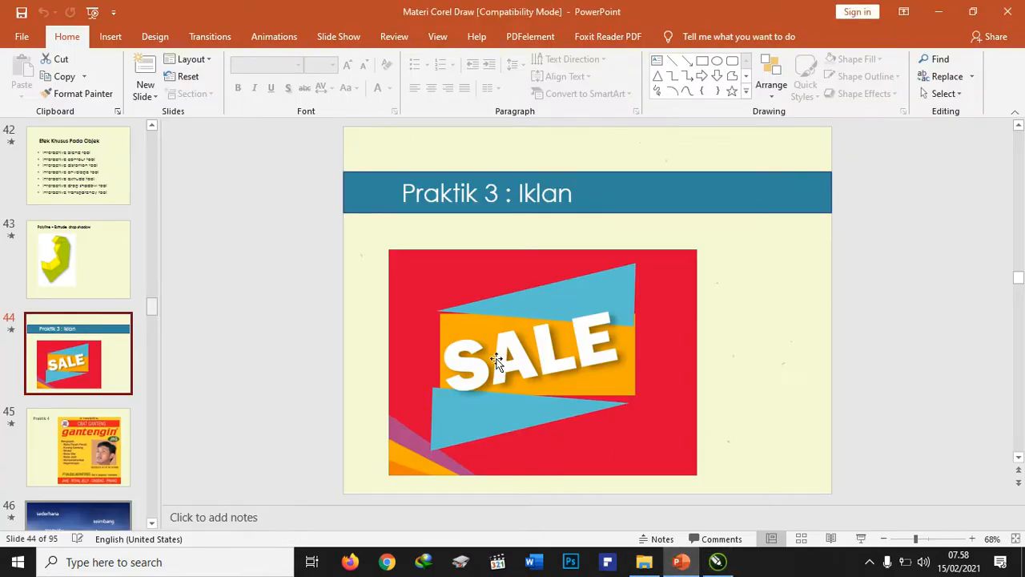
click(715, 560)
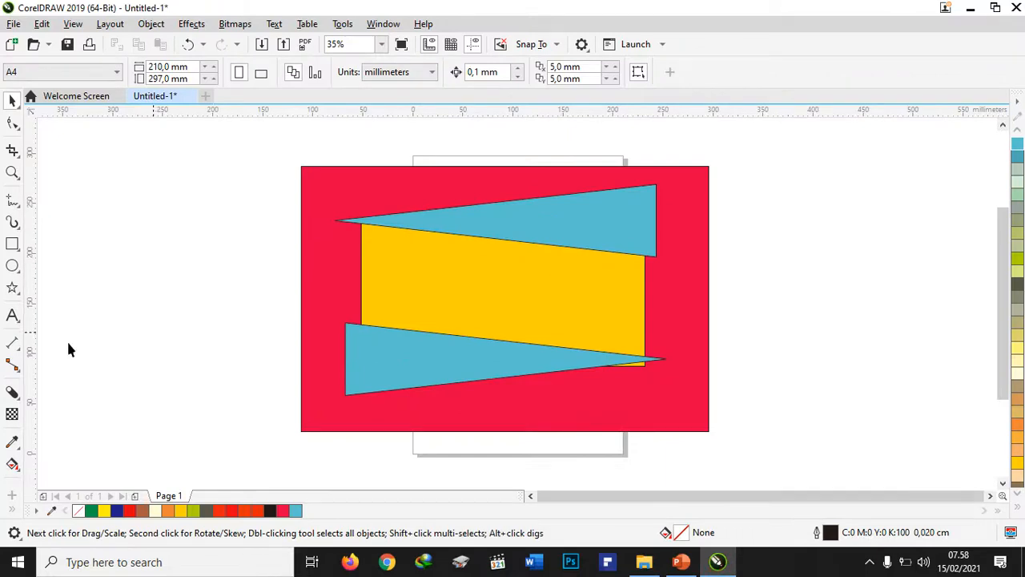
Add the artistic text "SALE" to the left of the red rectangle and enlarge it to about 183 mm wide.
click(12, 315)
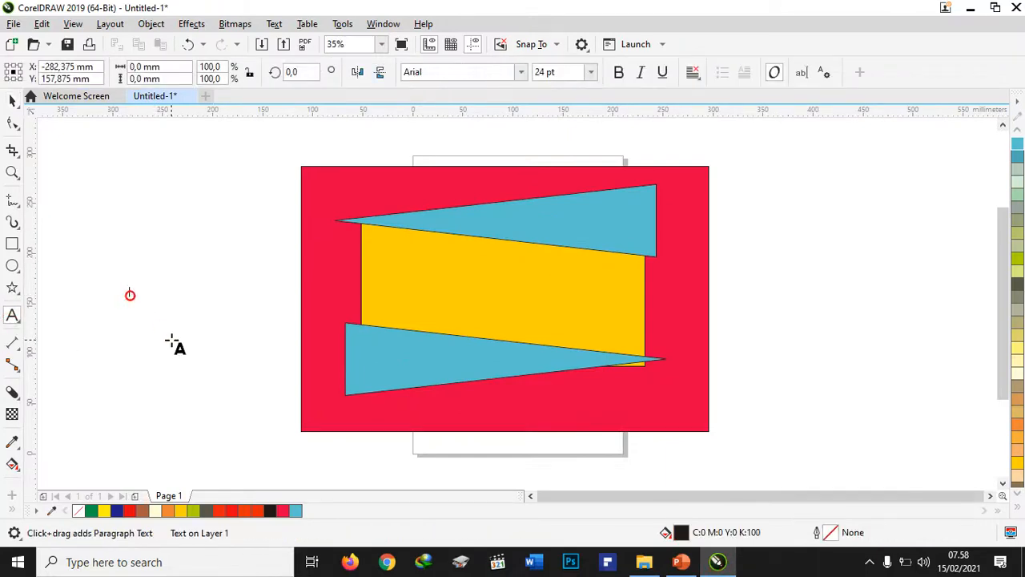
text(SALE)
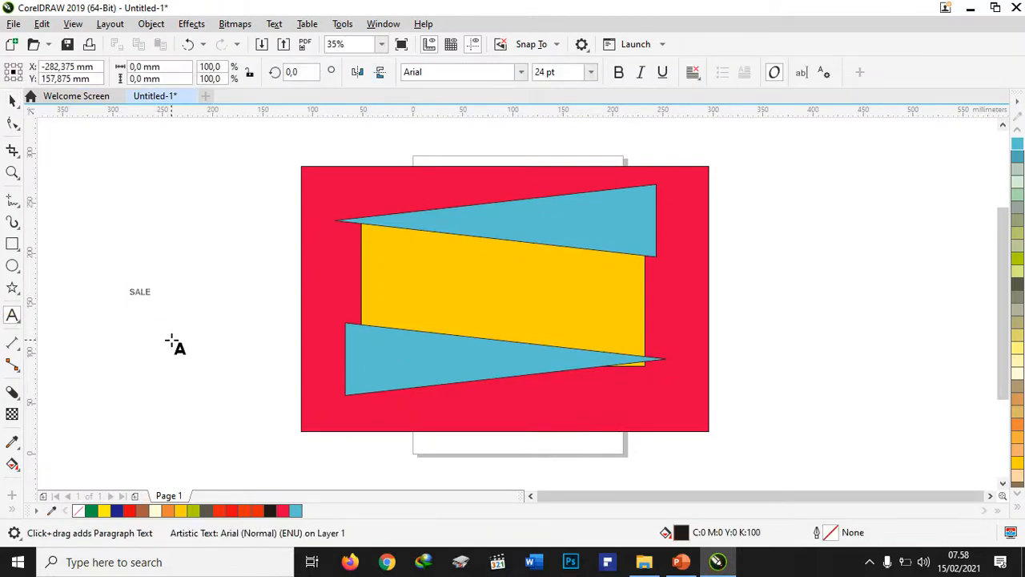
click(15, 103)
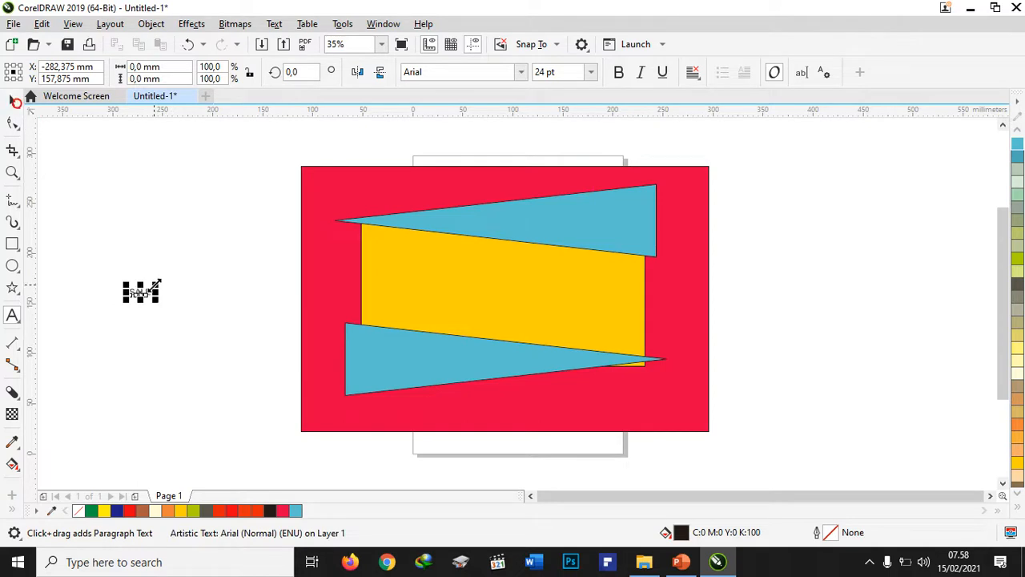
drag(156, 285, 318, 149)
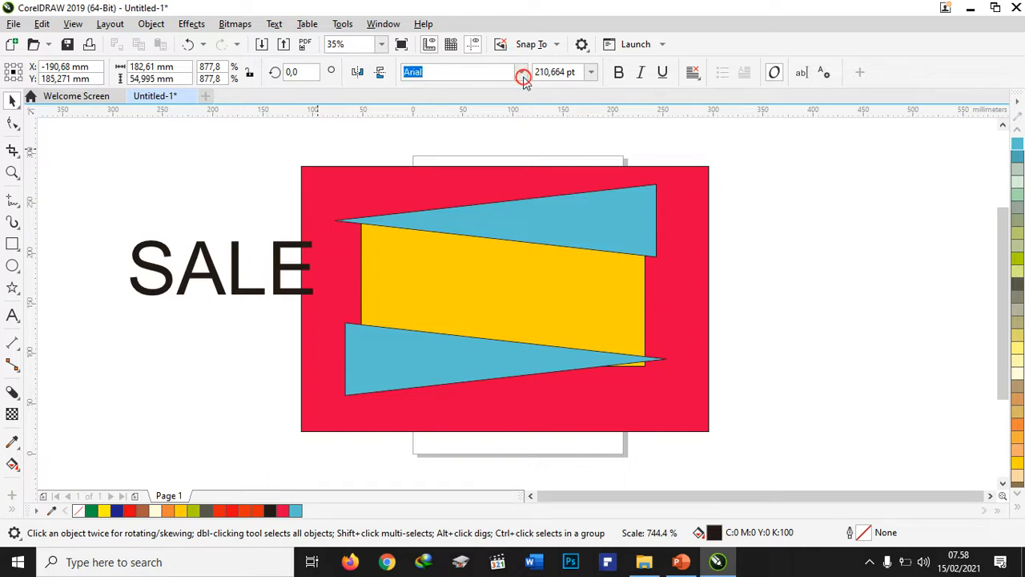
Set the SALE text's font to Angella and move the text onto the yellow rectangle between the two blue triangles.
click(521, 72)
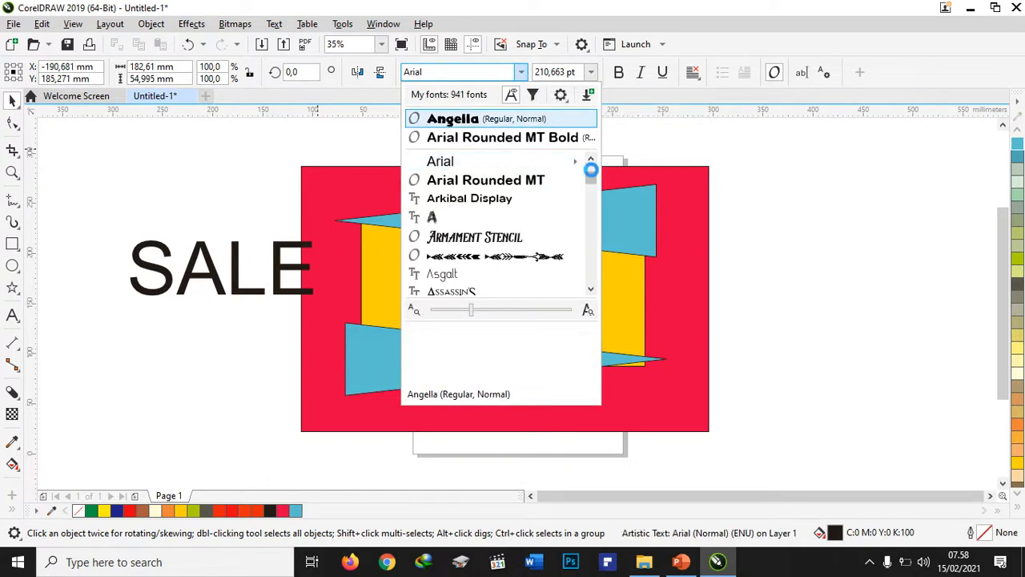
drag(591, 178, 591, 187)
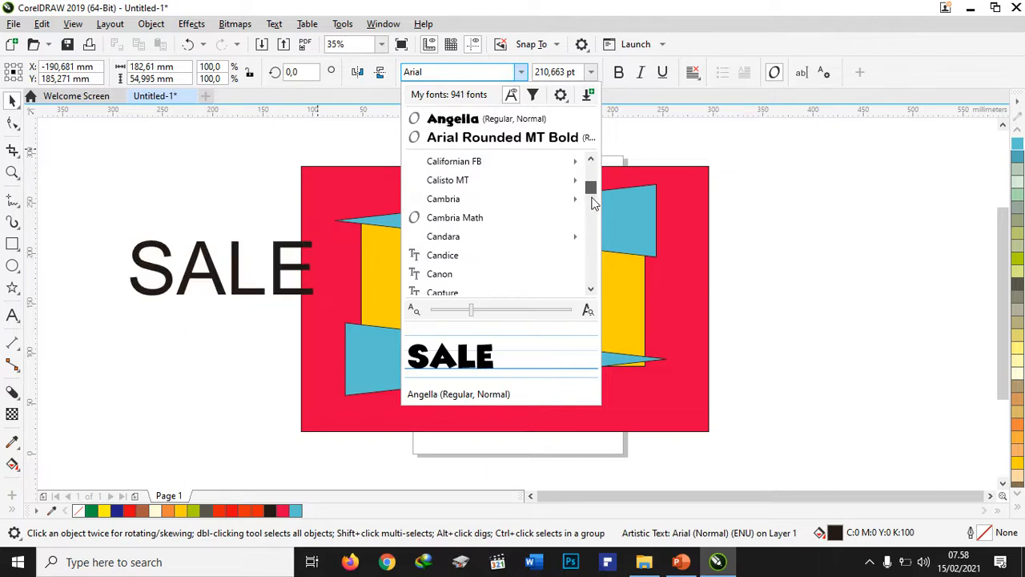
scroll(594, 203, down, 1)
scroll(594, 204, down, 5)
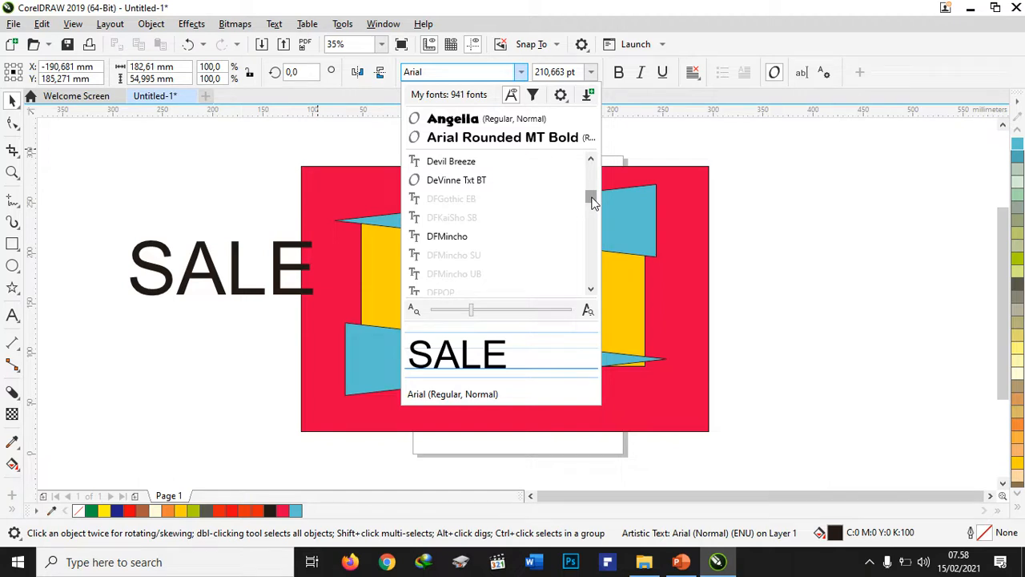
scroll(592, 197, up, 2)
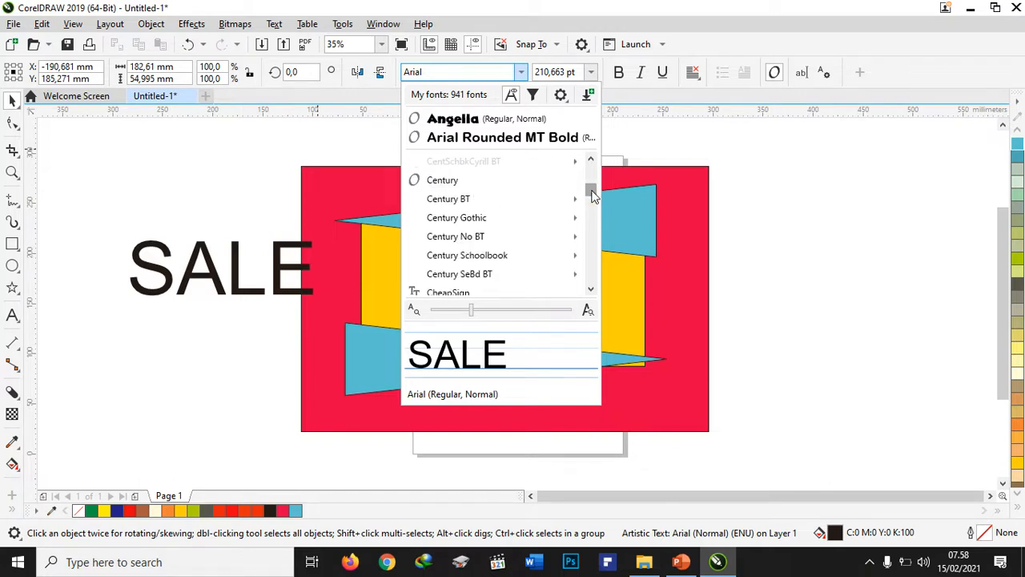
click(453, 122)
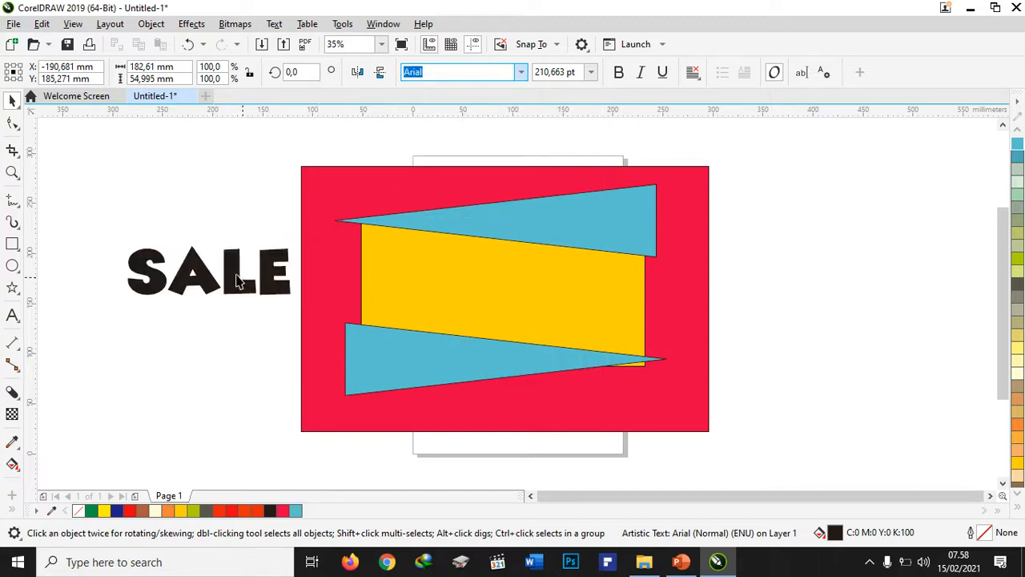
drag(236, 274, 494, 281)
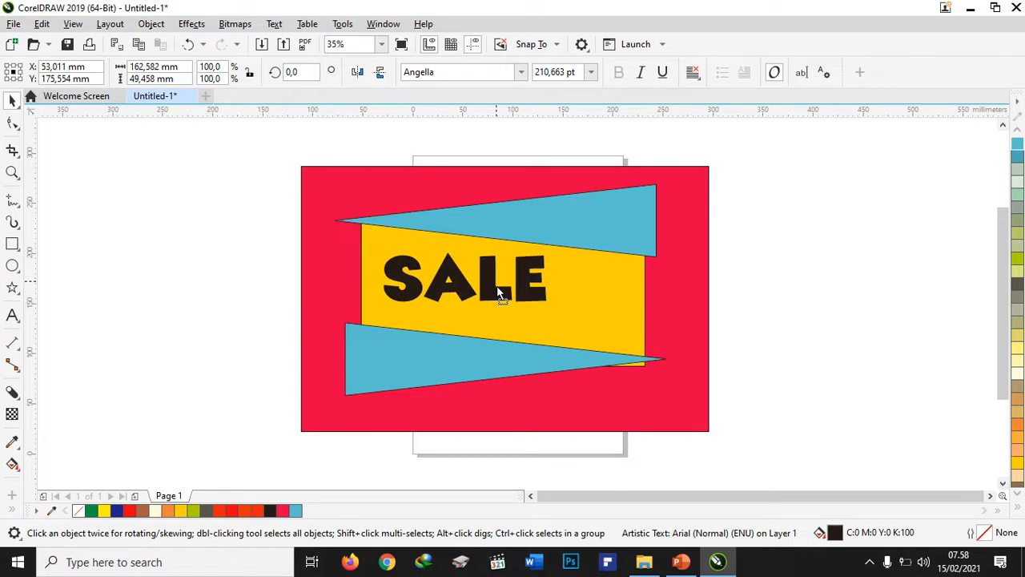
drag(499, 293, 504, 297)
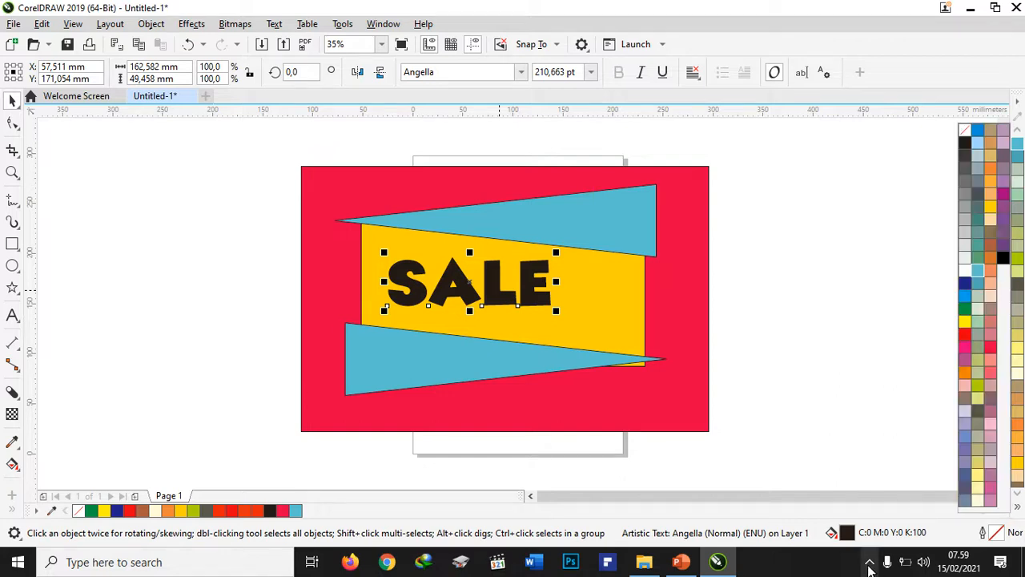
Fill the SALE text with white (C 0, M 0, Y 0, K 0) and enlarge it to about 244 mm wide.
click(966, 273)
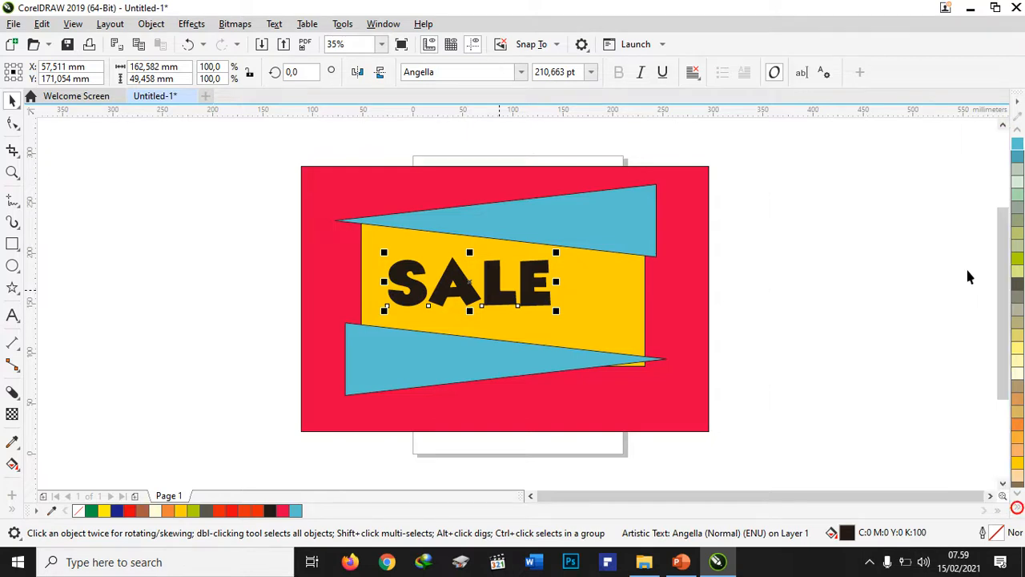
click(1018, 511)
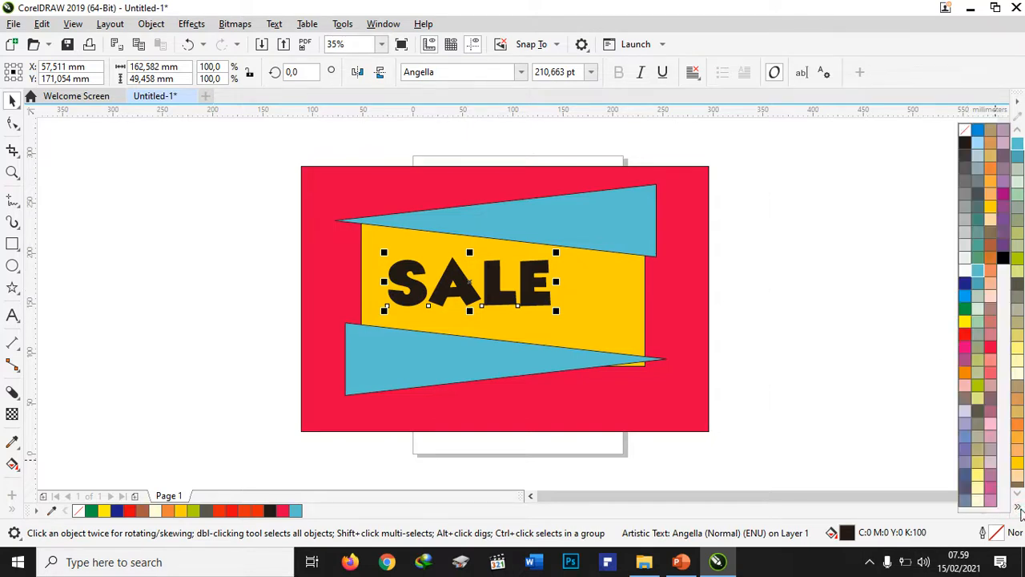
click(968, 272)
drag(561, 253, 634, 222)
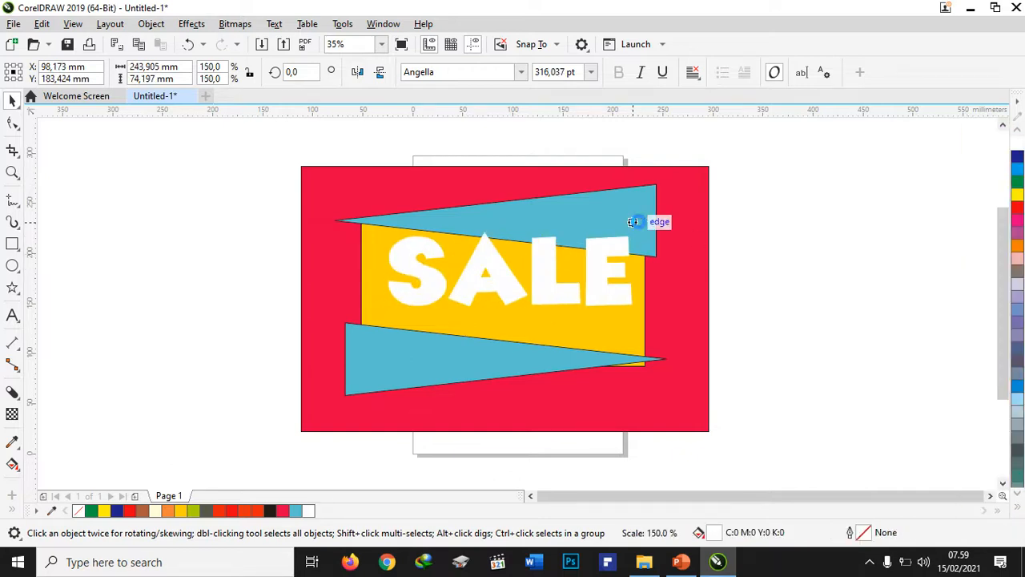
click(639, 222)
Rotate the SALE text about 7.8° counterclockwise and shift it slightly left and down on the yellow rectangle.
click(549, 274)
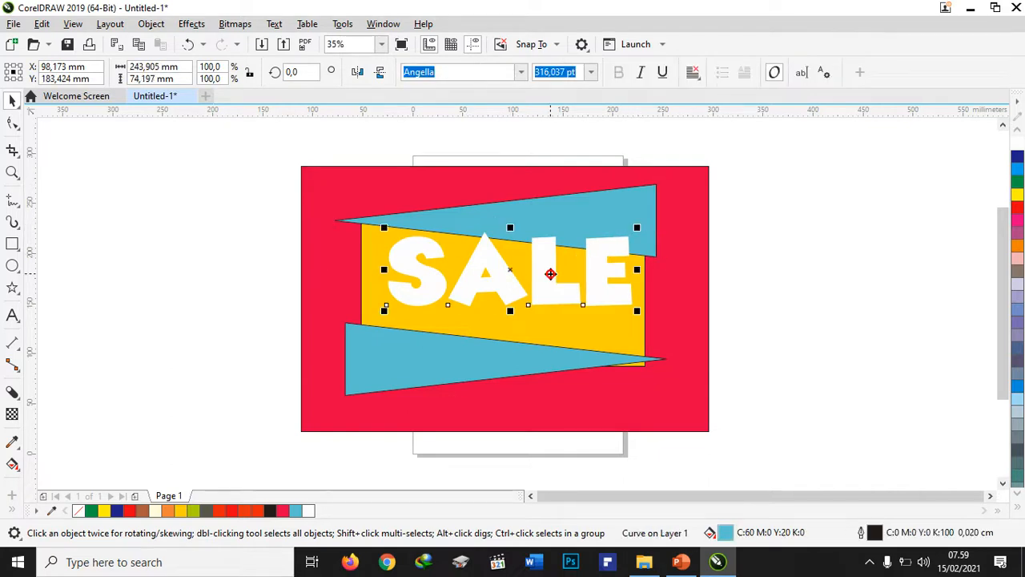
click(551, 274)
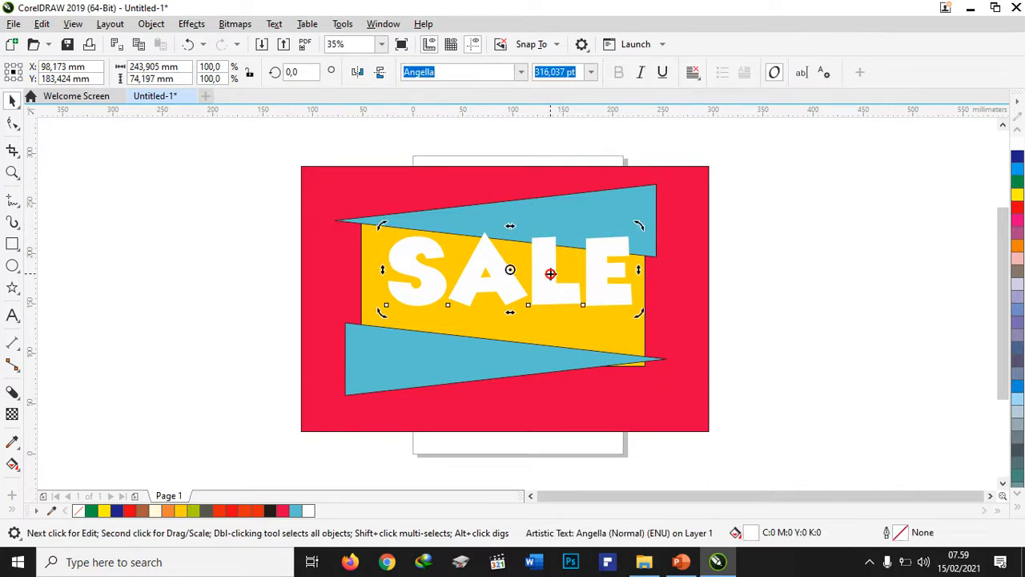
drag(638, 312, 657, 302)
click(540, 268)
drag(540, 268, 523, 279)
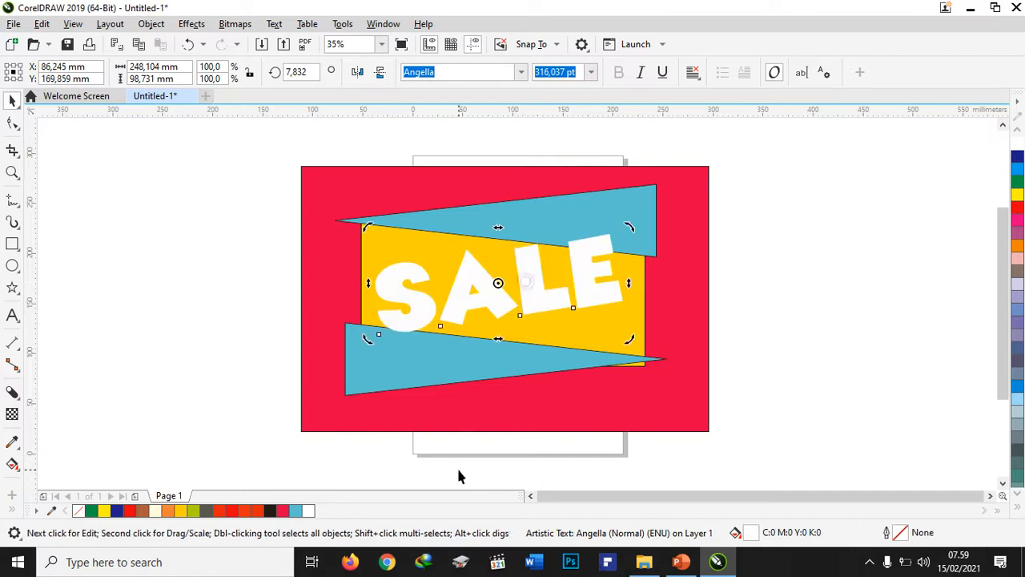
Check the SALE slide in PowerPoint, return to CorelDRAW and give the SALE text a block shadow about 14.25 mm deep at about 325°.
click(682, 561)
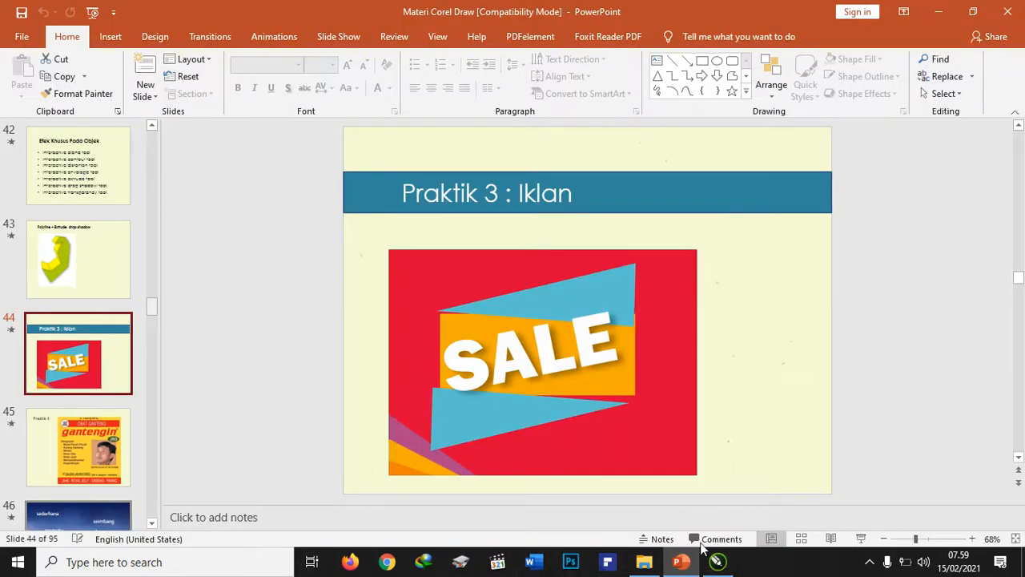
click(716, 561)
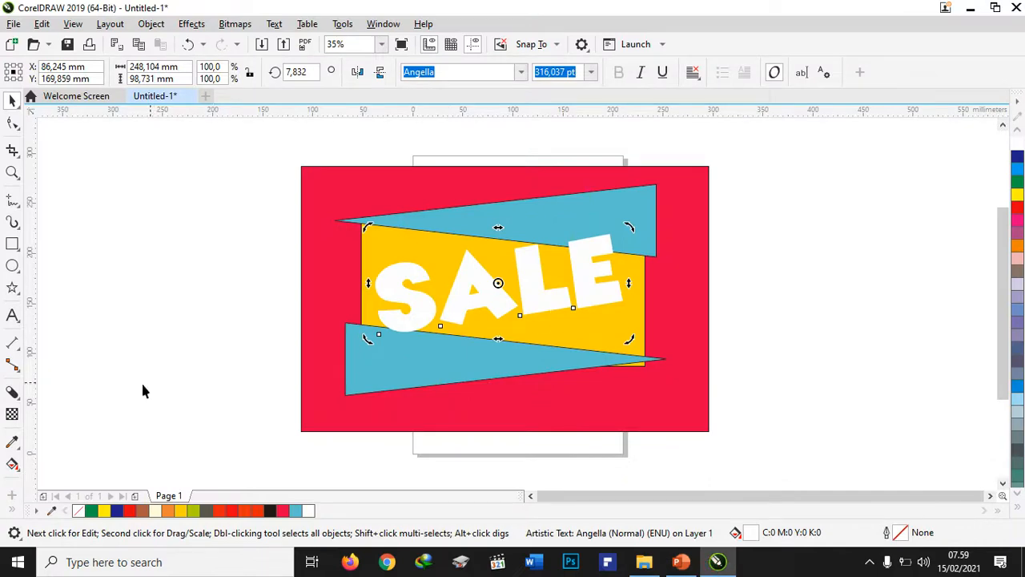
click(11, 394)
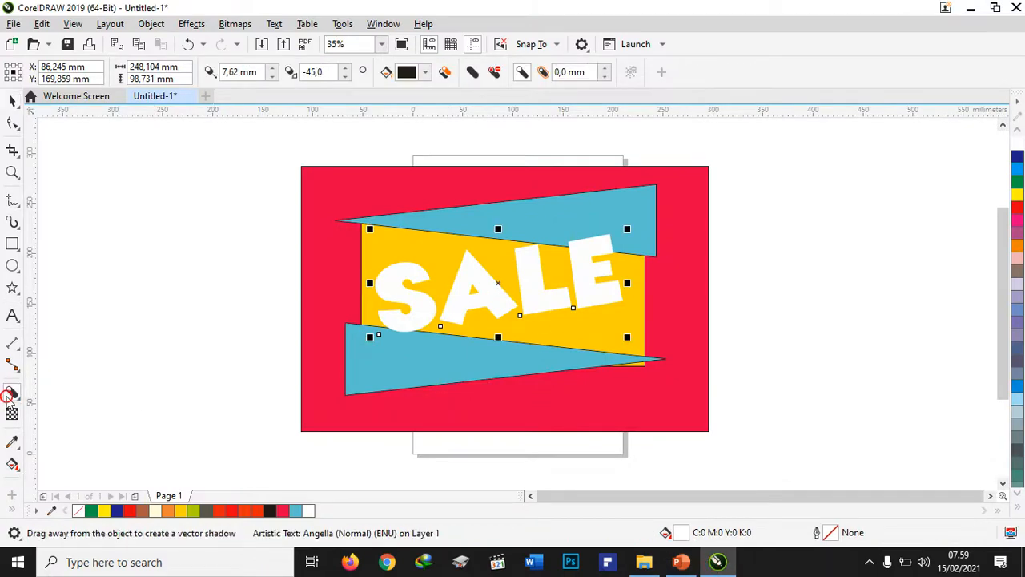
drag(487, 284, 517, 300)
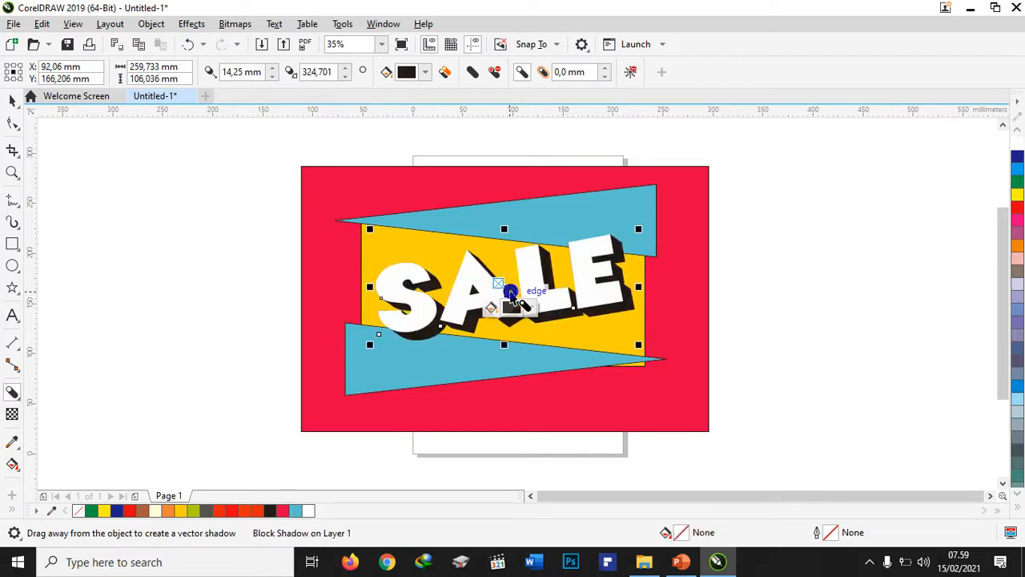
Select all objects of the advert and remove their outlines.
click(12, 100)
click(190, 234)
drag(245, 160, 773, 459)
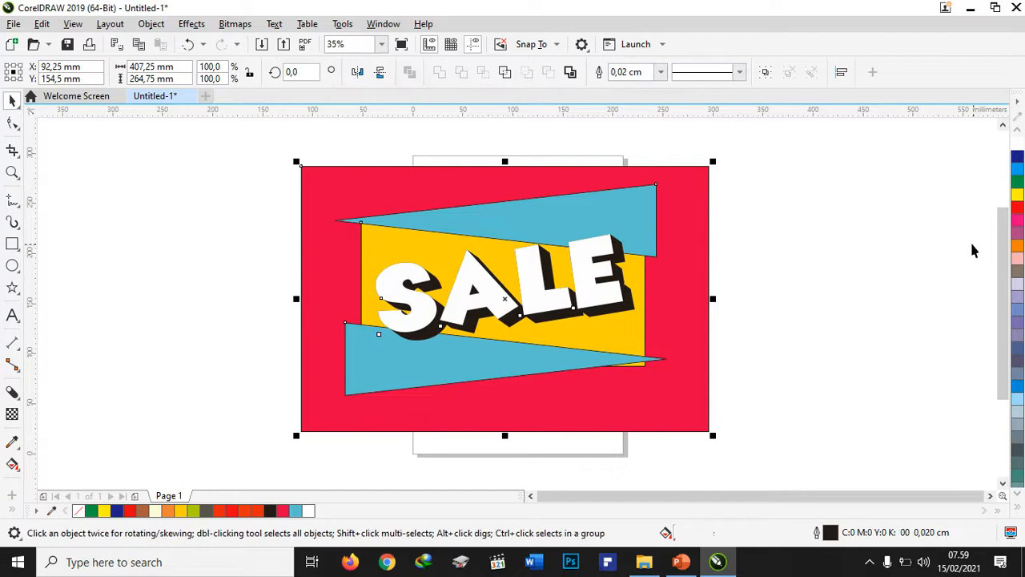
click(1017, 510)
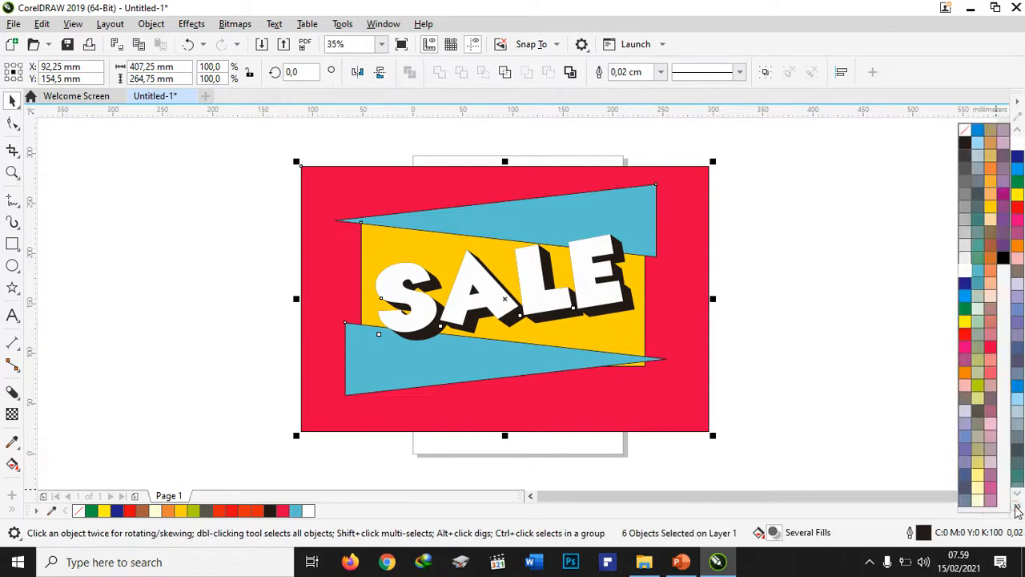
click(967, 136)
click(849, 228)
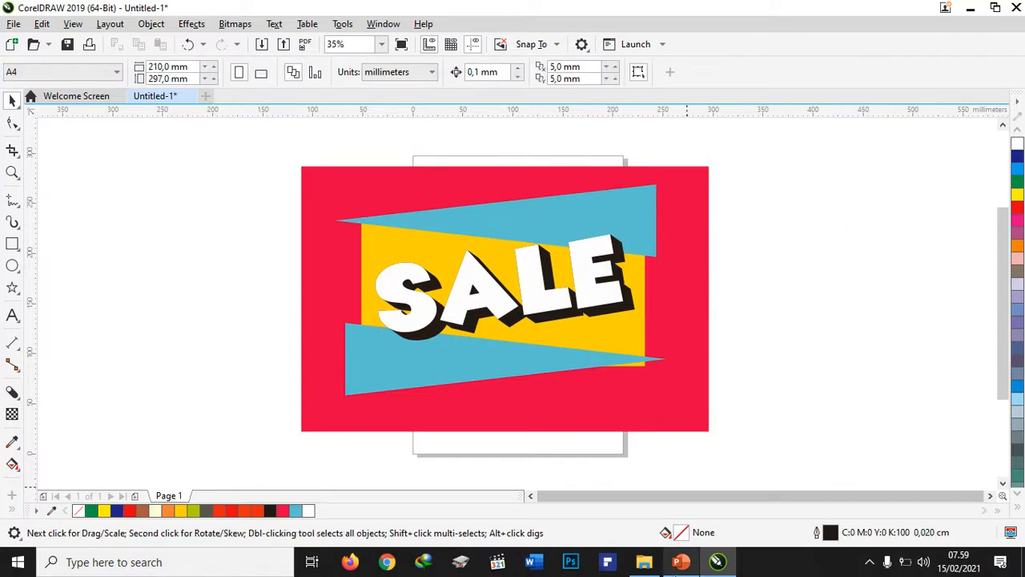
Check the corner decoration on the PowerPoint slide, then in CorelDRAW draw a closed triangle about 120 × 75 mm over the red rectangle's lower-left corner.
click(681, 567)
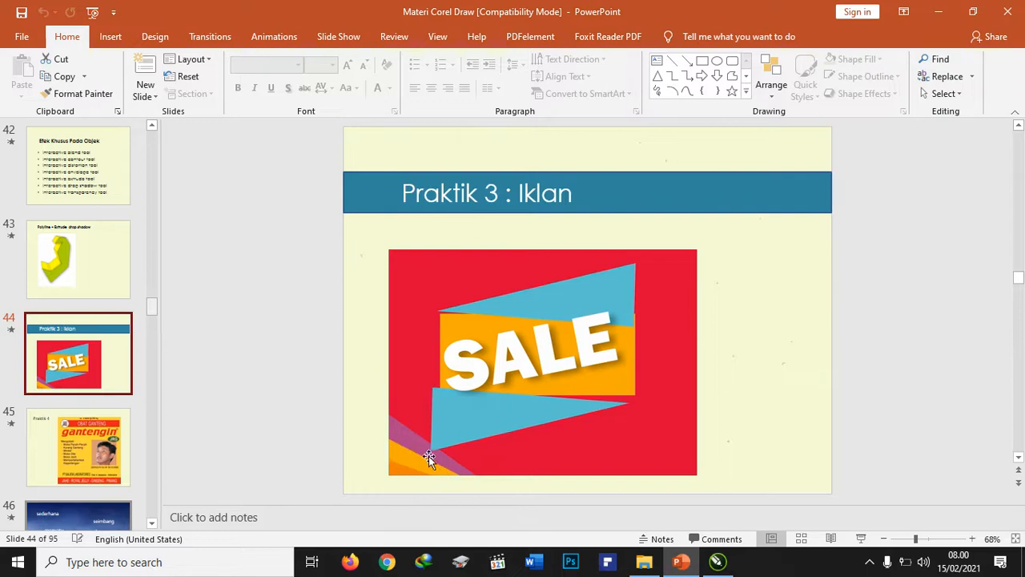
click(717, 562)
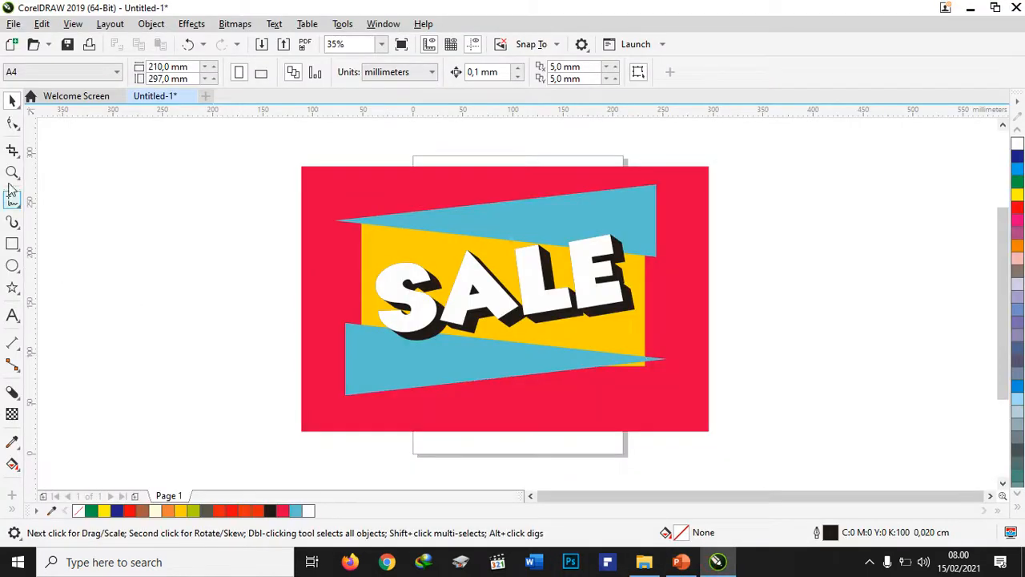
key(F5)
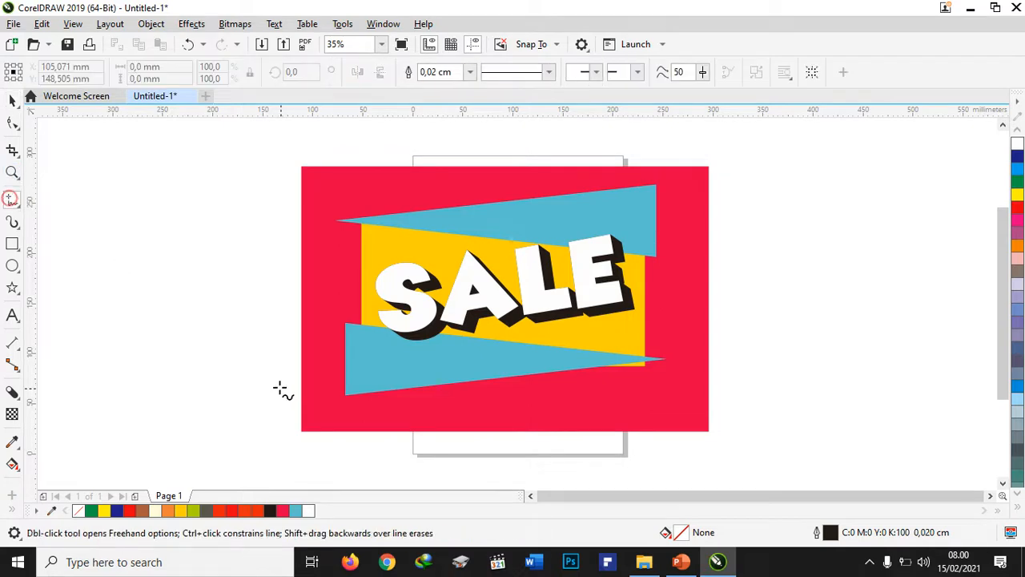
click(277, 384)
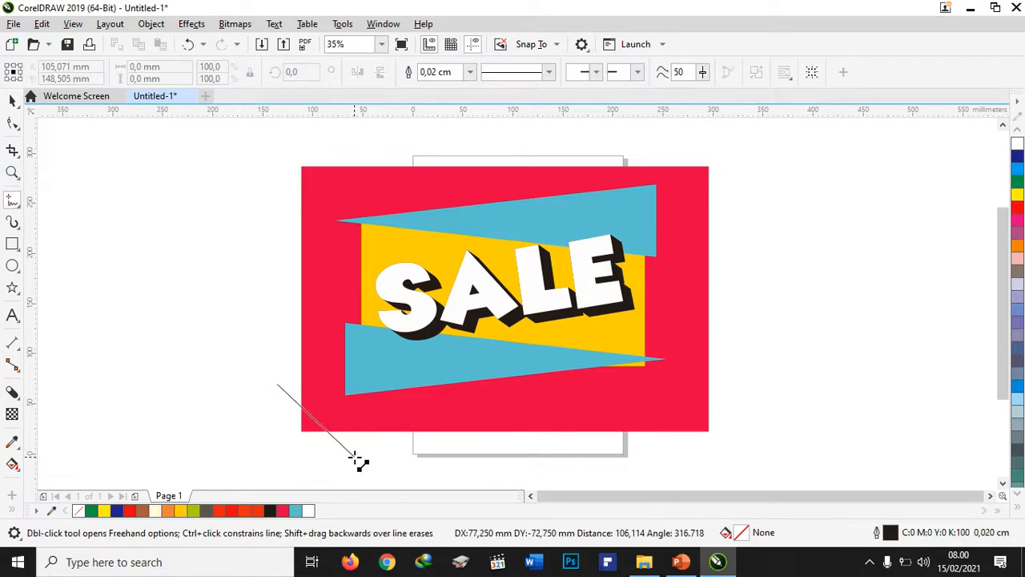
click(364, 461)
click(238, 462)
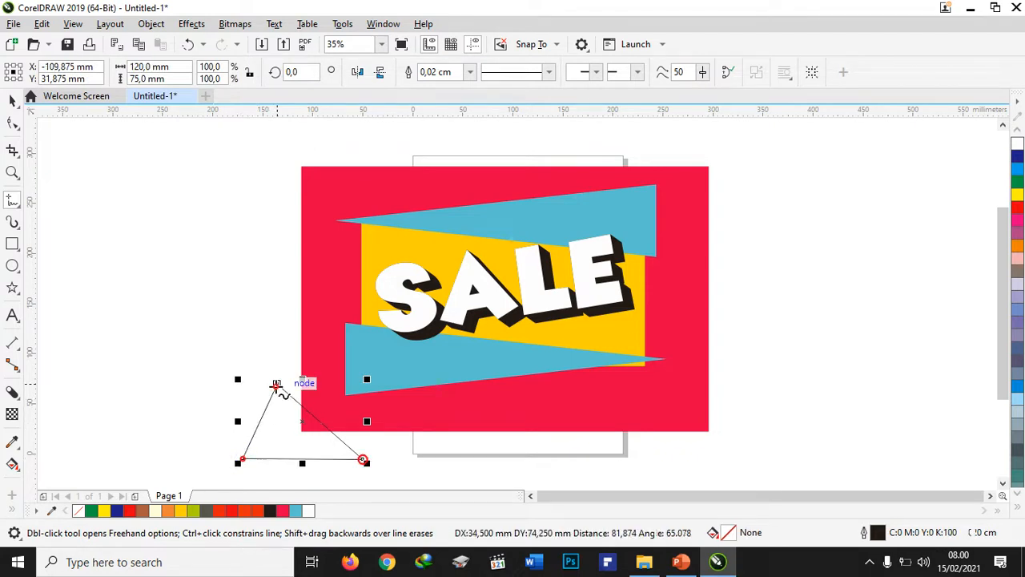
click(277, 386)
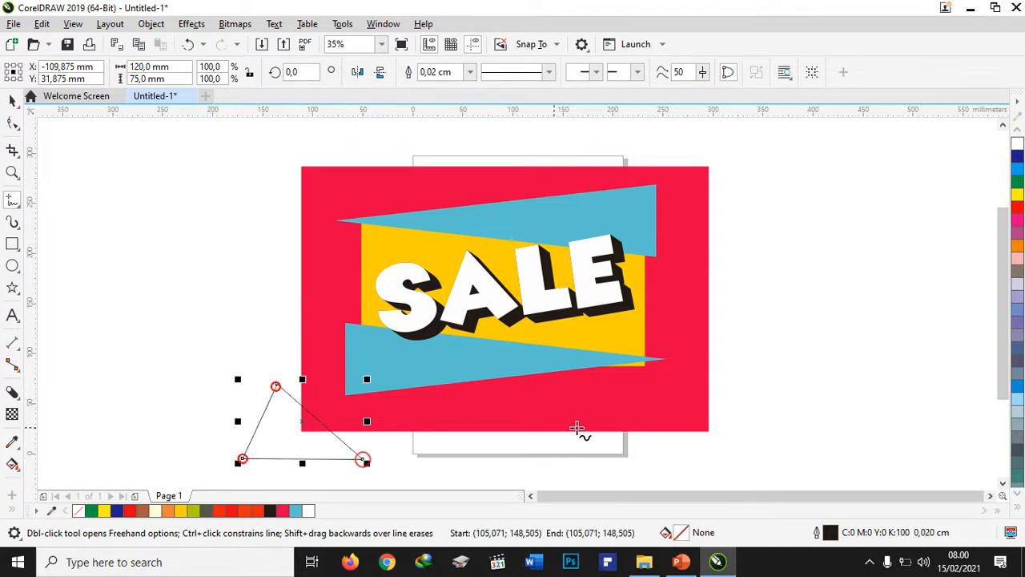
Fill the new triangle with orange (C 0, M 60, Y 100, K 0) and remove its outline.
click(1013, 247)
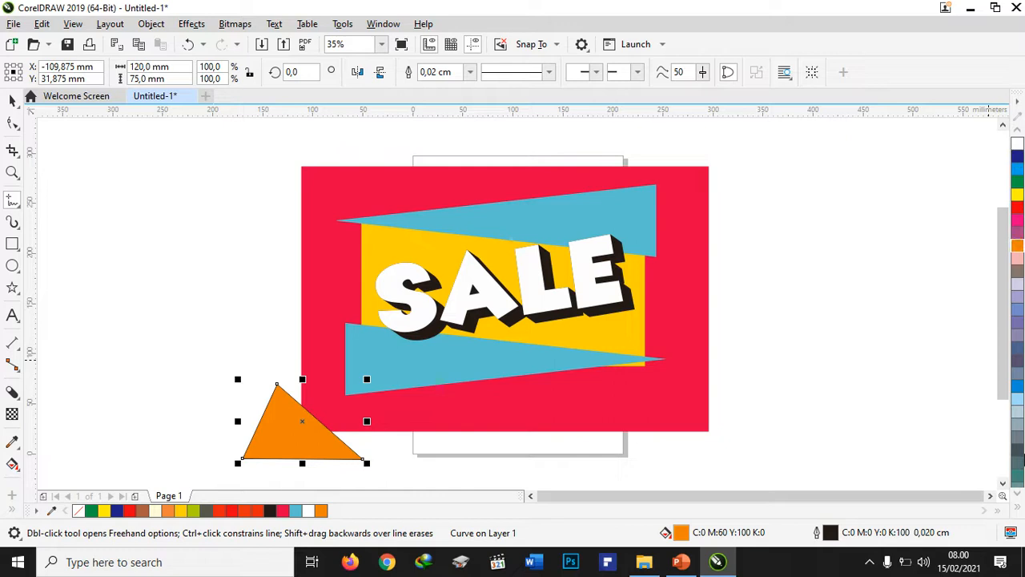
click(1018, 504)
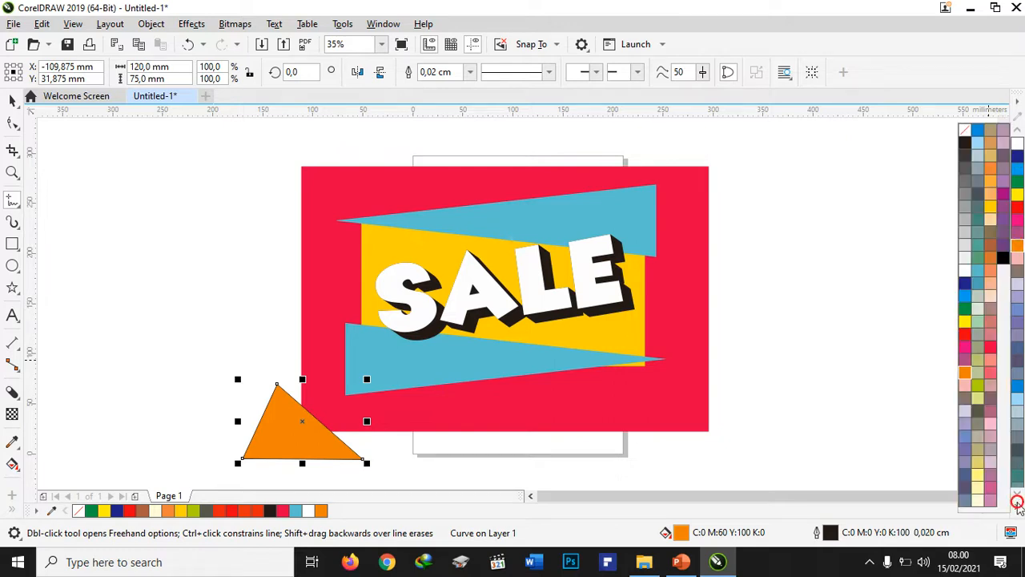
right_click(966, 133)
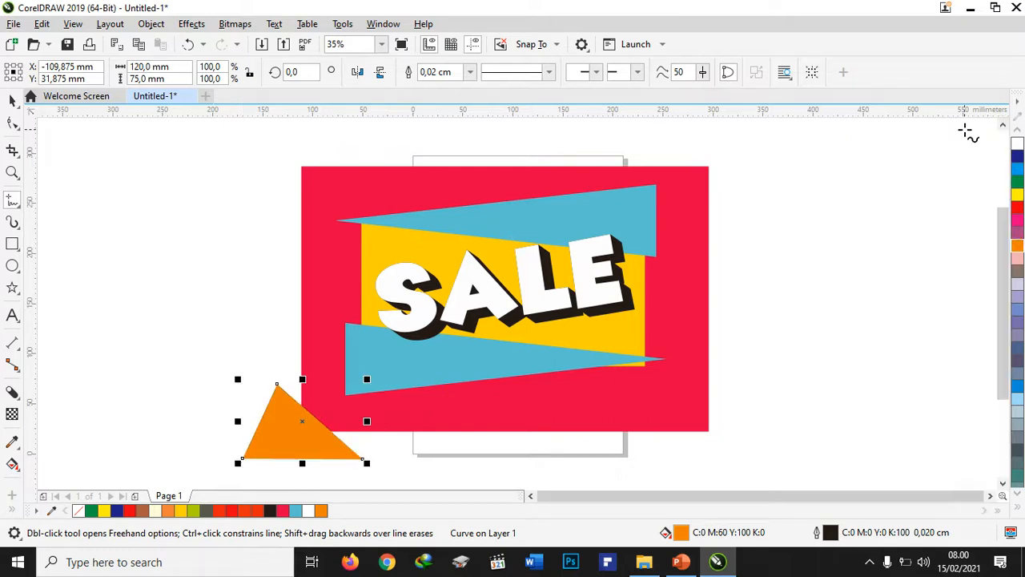
Shift the orange triangle slightly right and up, and PowerClip it inside the red rectangle.
click(13, 100)
drag(286, 417, 292, 417)
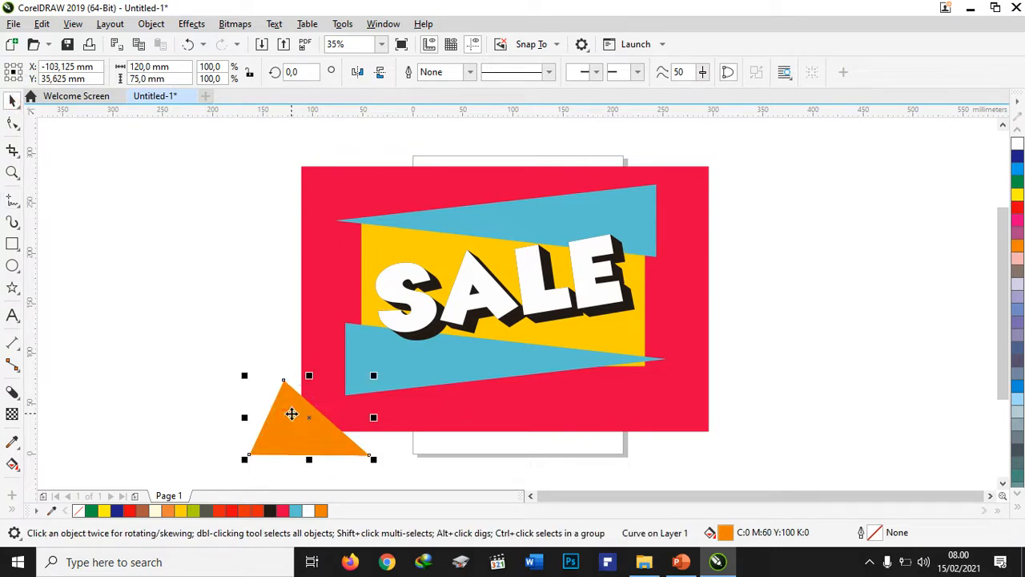
right_click(292, 417)
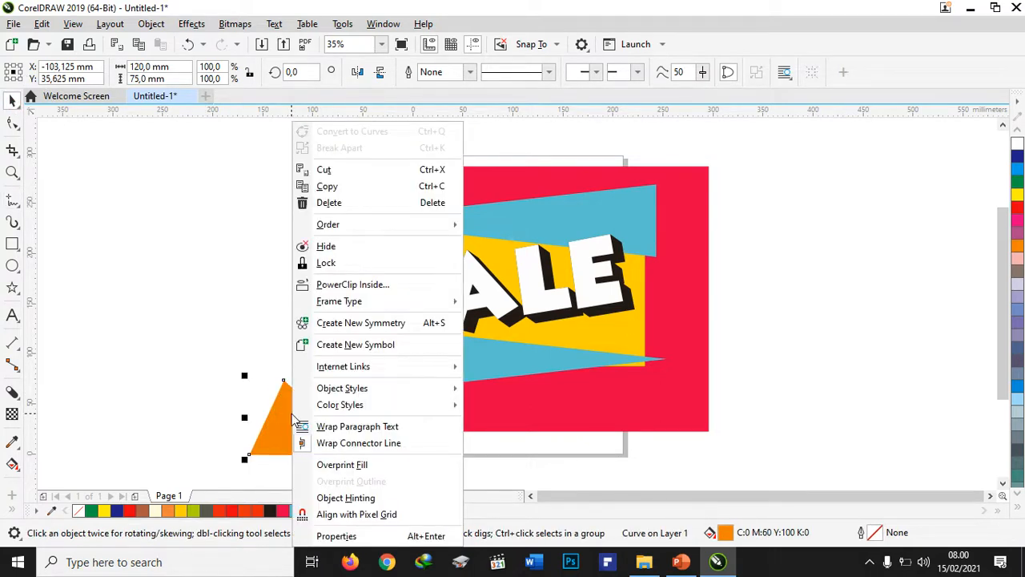
click(384, 284)
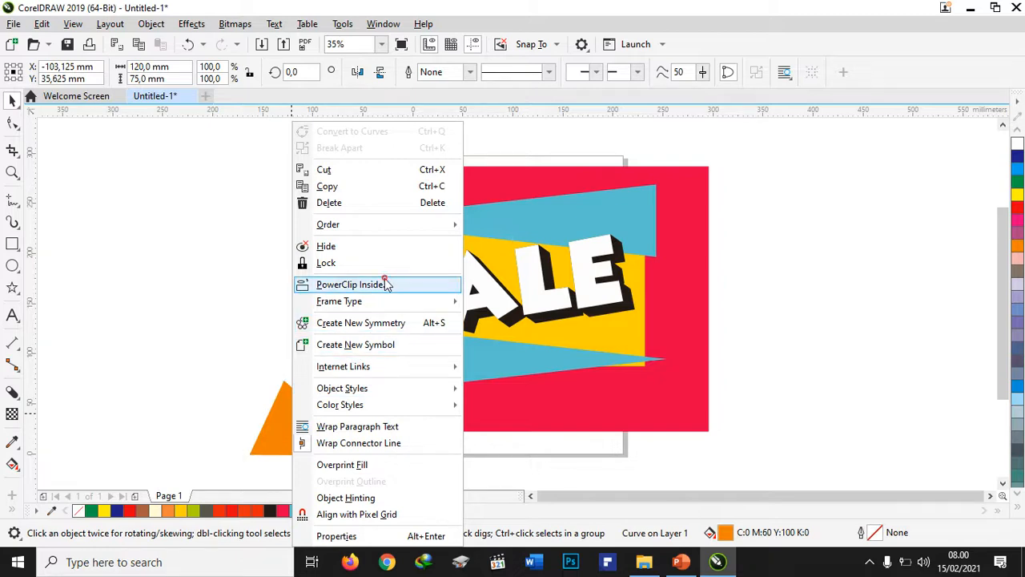
click(339, 317)
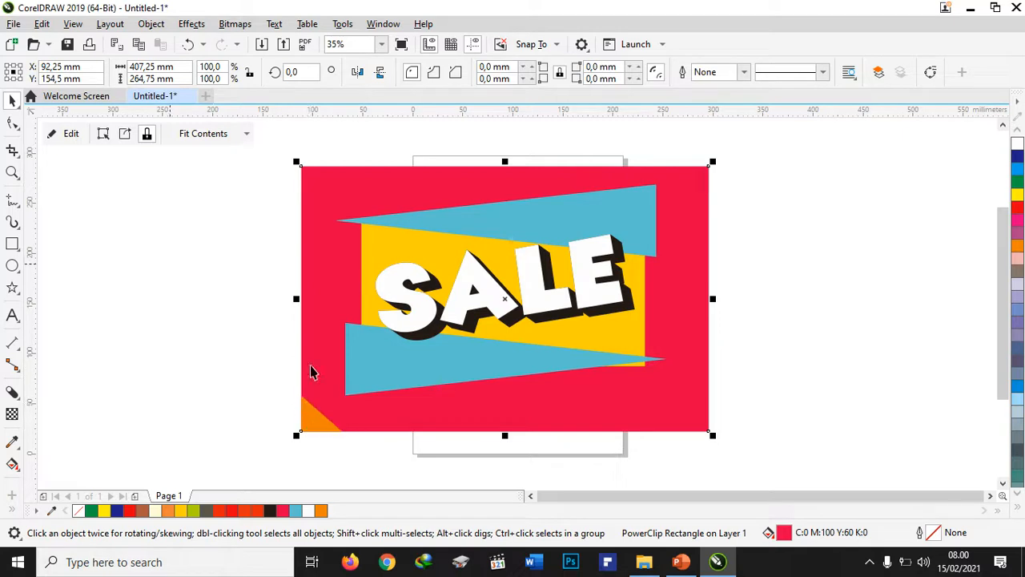
Recheck the PowerPoint slide, then in CorelDRAW edit the PowerClip contents, moving the orange triangle up-right and enlarging it to about 183 × 114 mm.
click(680, 562)
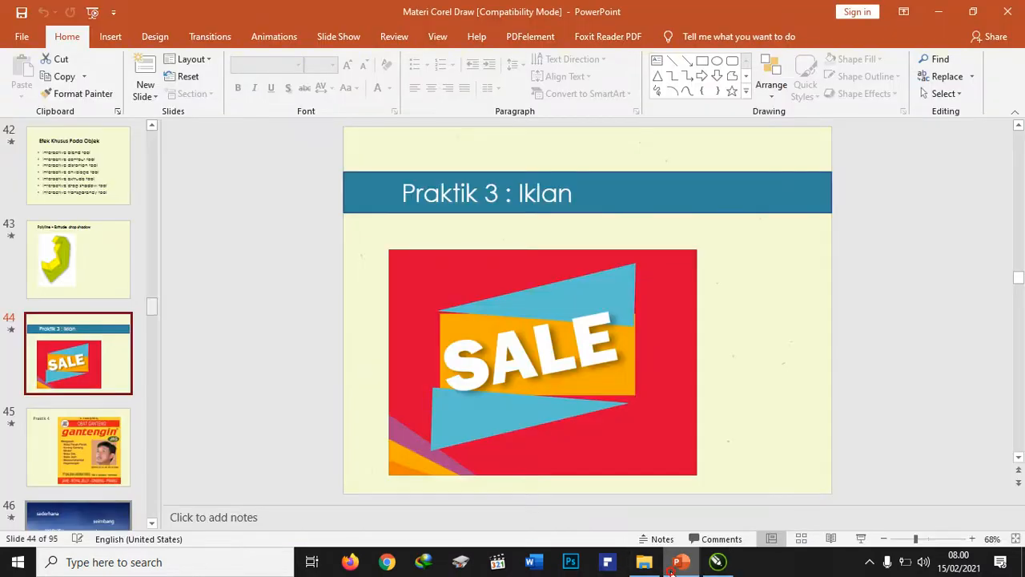
click(717, 562)
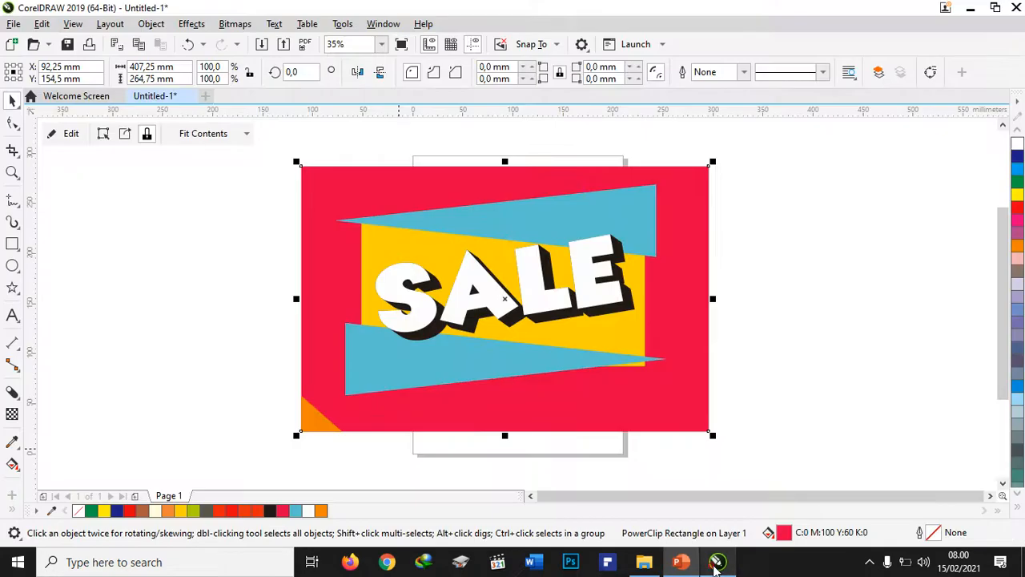
click(61, 138)
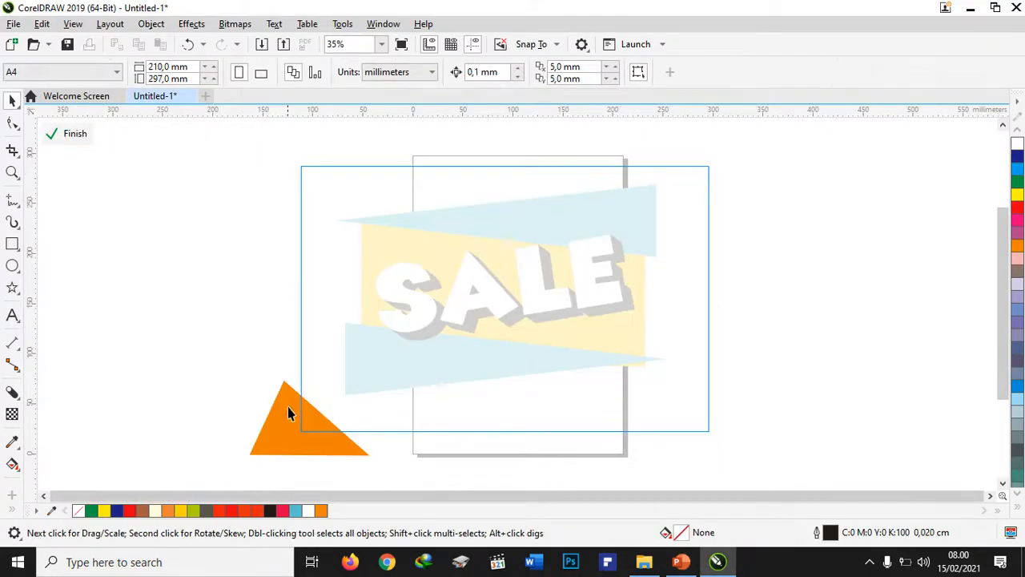
click(289, 409)
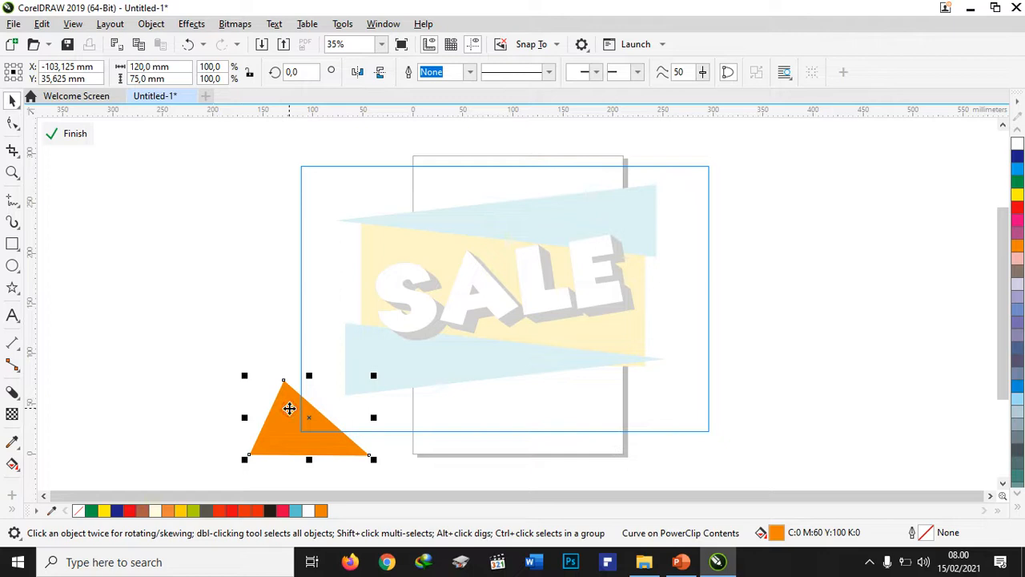
drag(289, 409, 306, 389)
drag(391, 438, 371, 434)
Make two successive copies of the triangle offset down-left, filling the first yellow (Y 100) and the second blue (C 100).
key(ctrl+d)
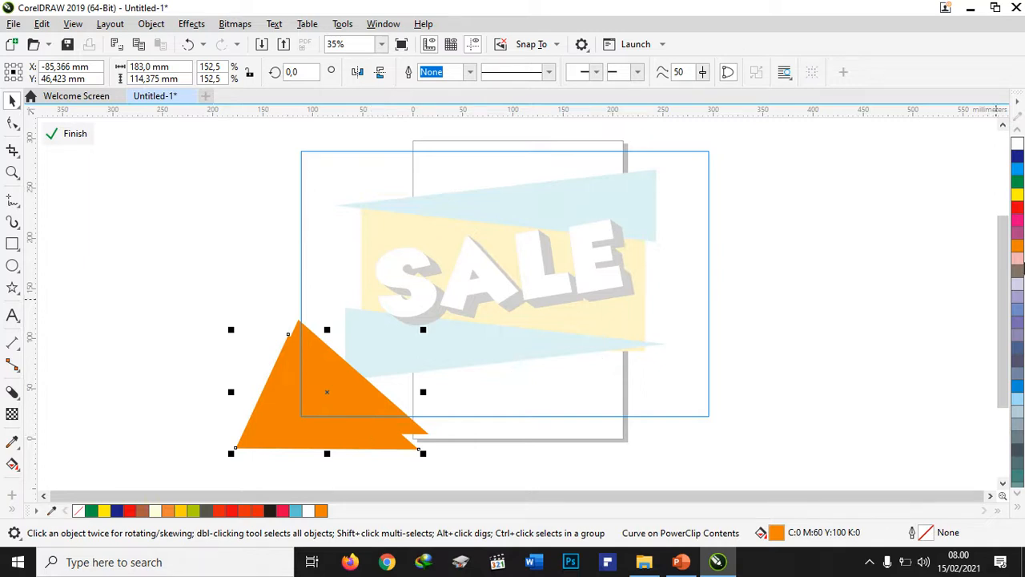
click(1018, 194)
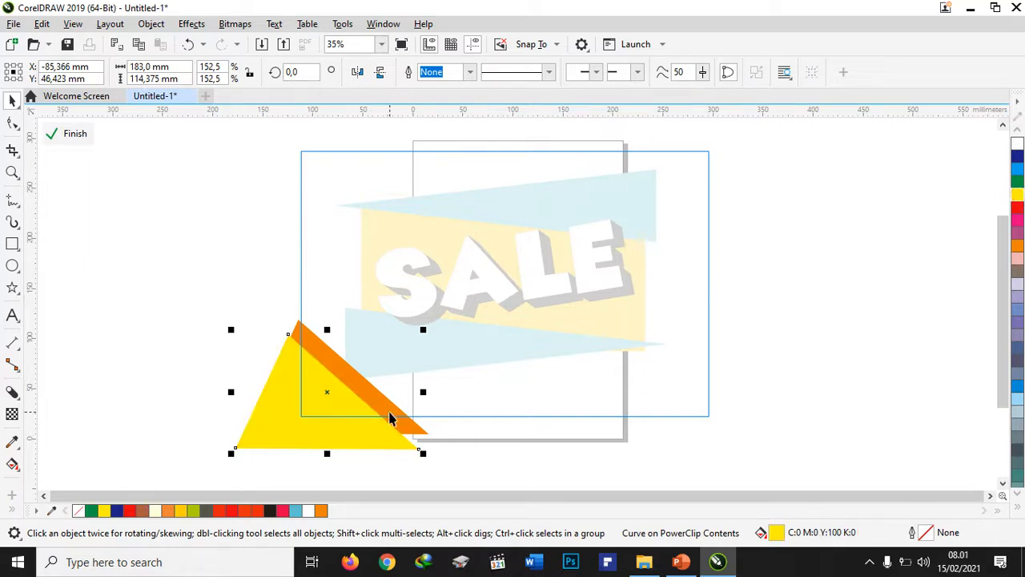
key(ctrl+d)
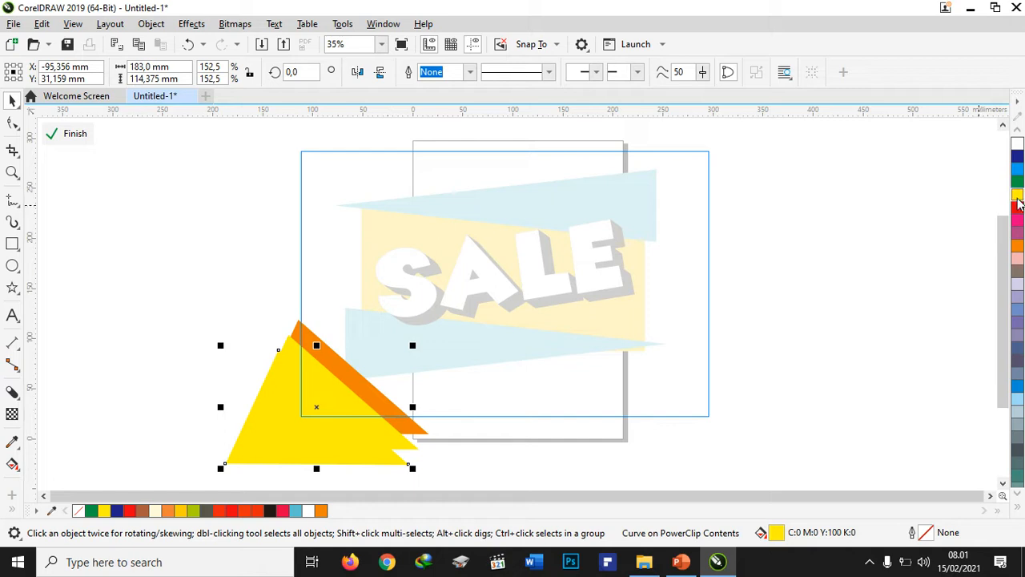
click(1017, 170)
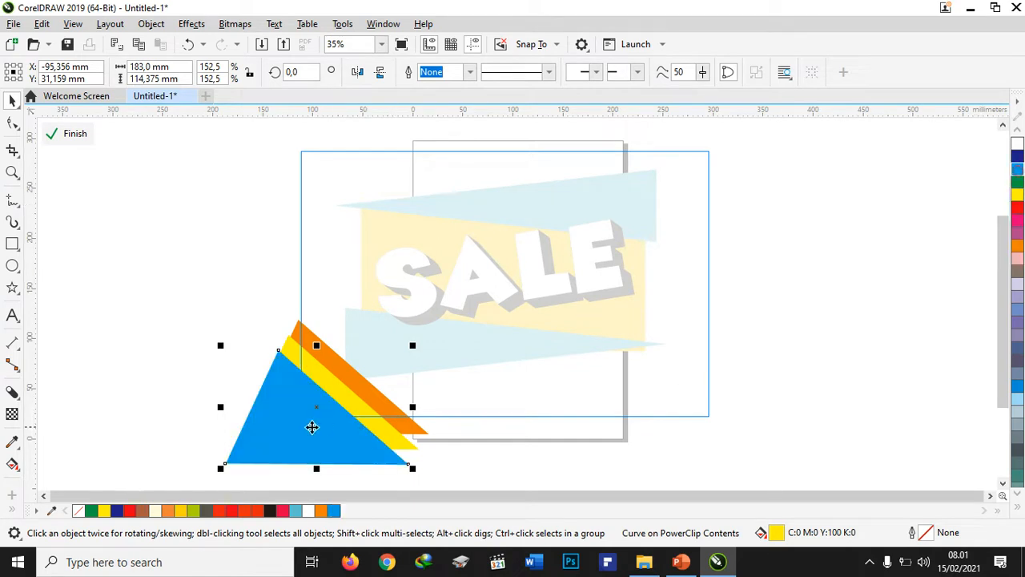
Finish editing the PowerClip contents of the red rectangle and deselect everything.
click(331, 440)
click(213, 320)
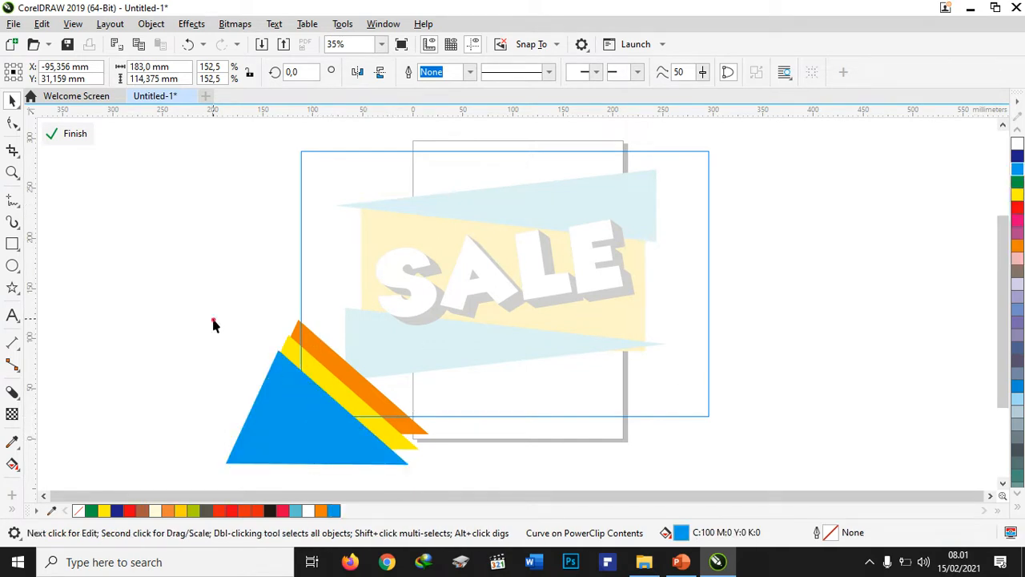
drag(177, 298, 454, 486)
click(477, 479)
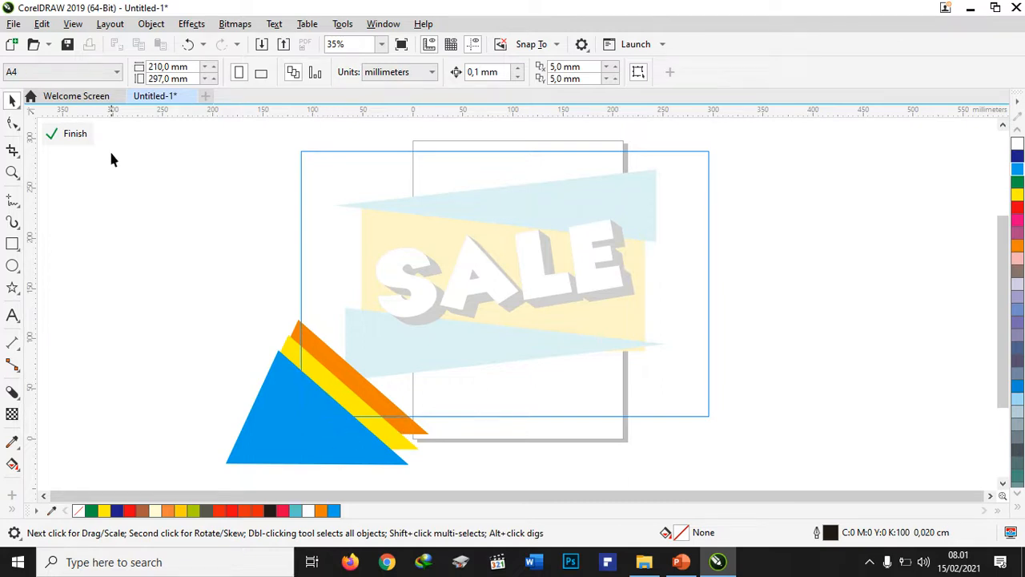
click(78, 143)
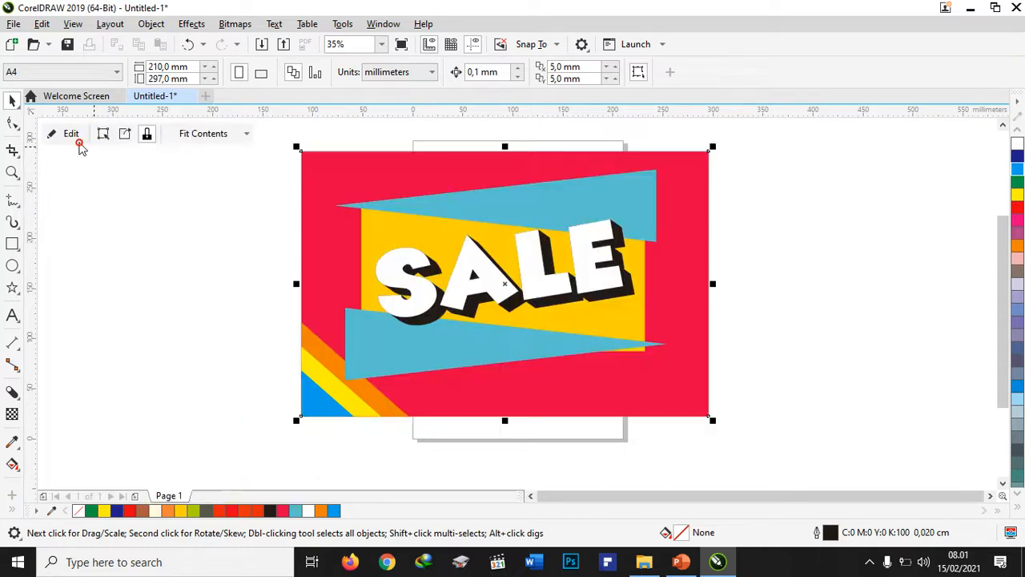
click(213, 327)
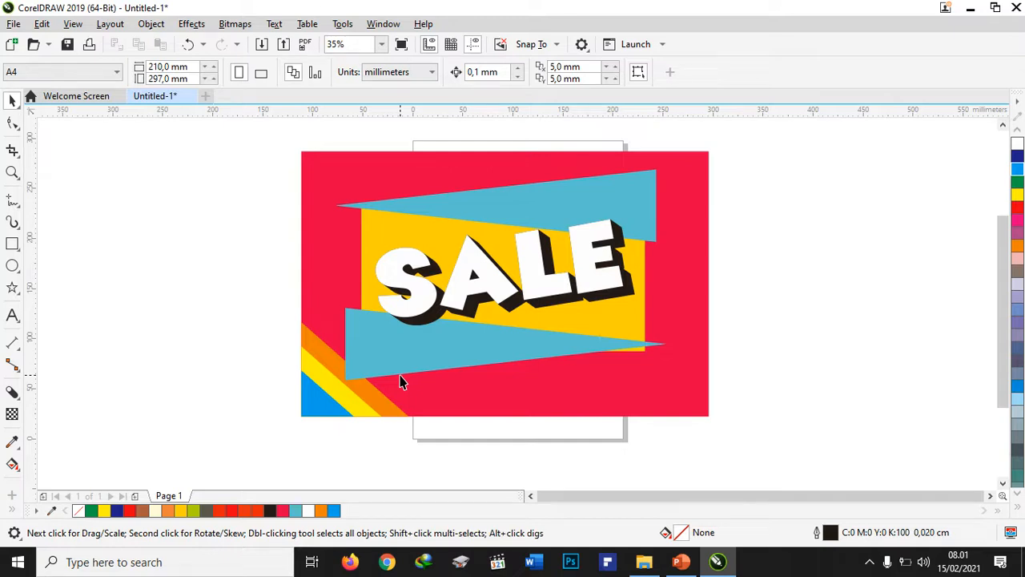
click(869, 562)
right_click(870, 531)
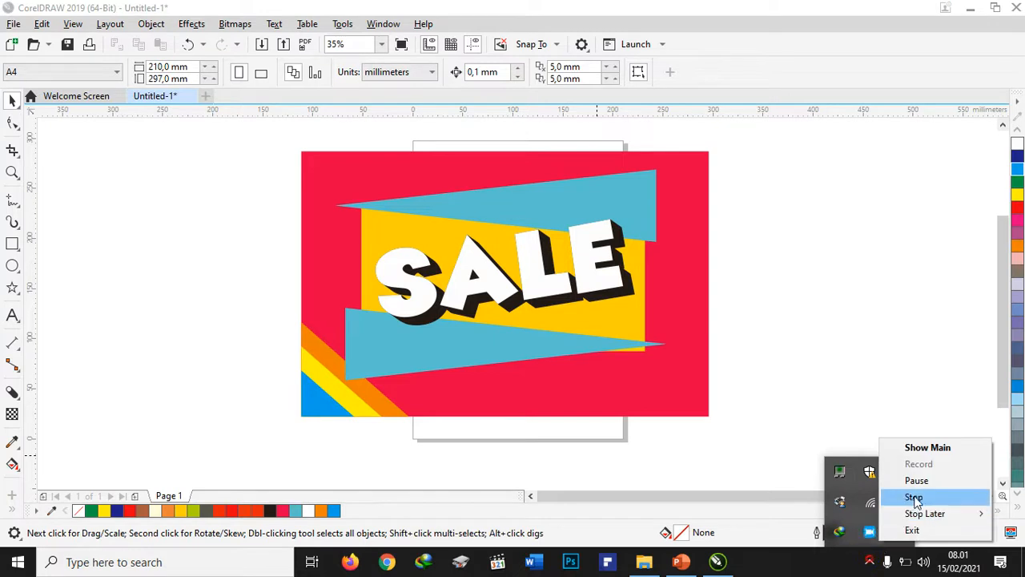
click(913, 497)
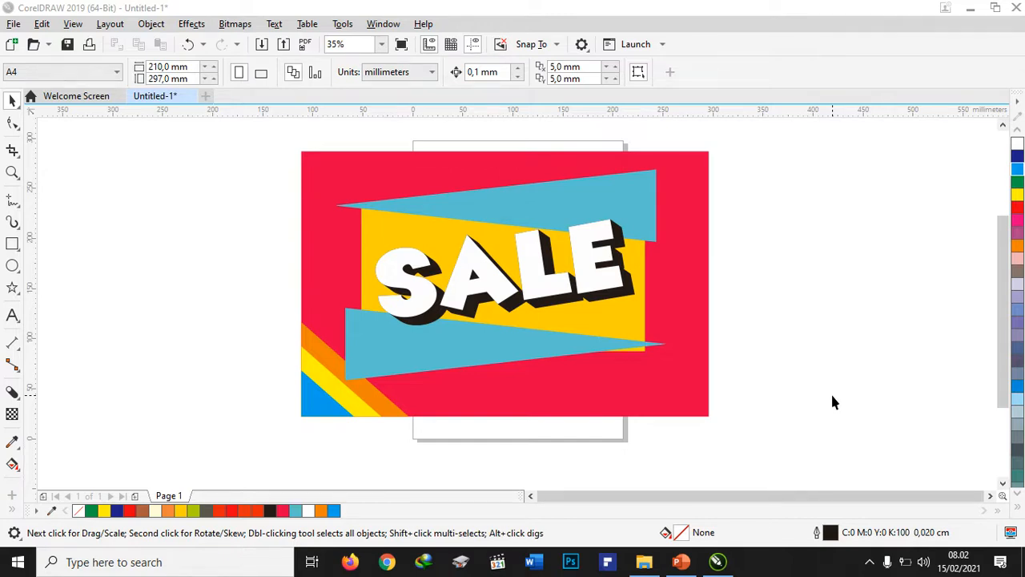
Group all the SALE advert's objects and export the selected group as the JPG file Latihan in the Pictures folder.
drag(763, 439, 288, 148)
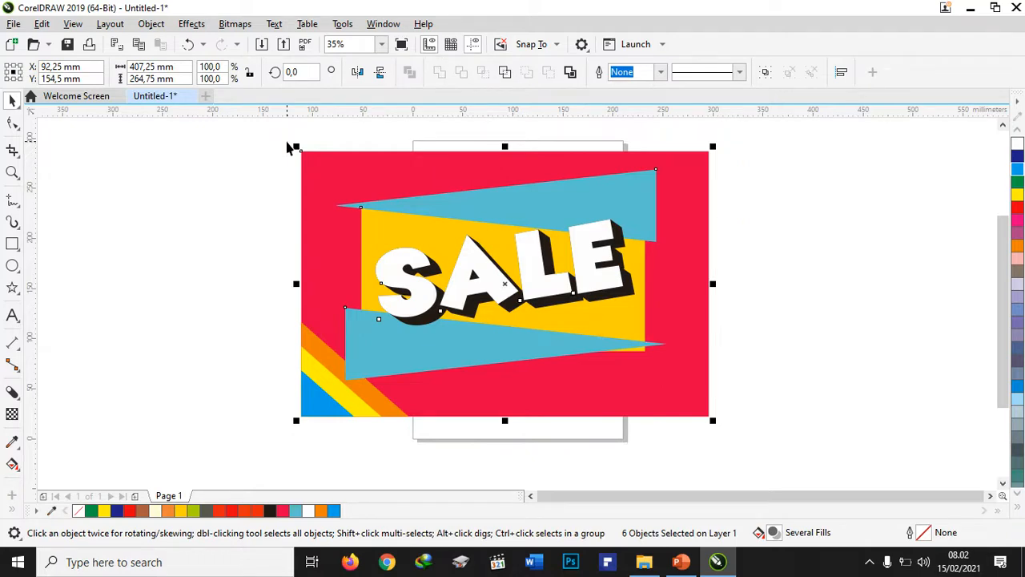
key(ctrl+g)
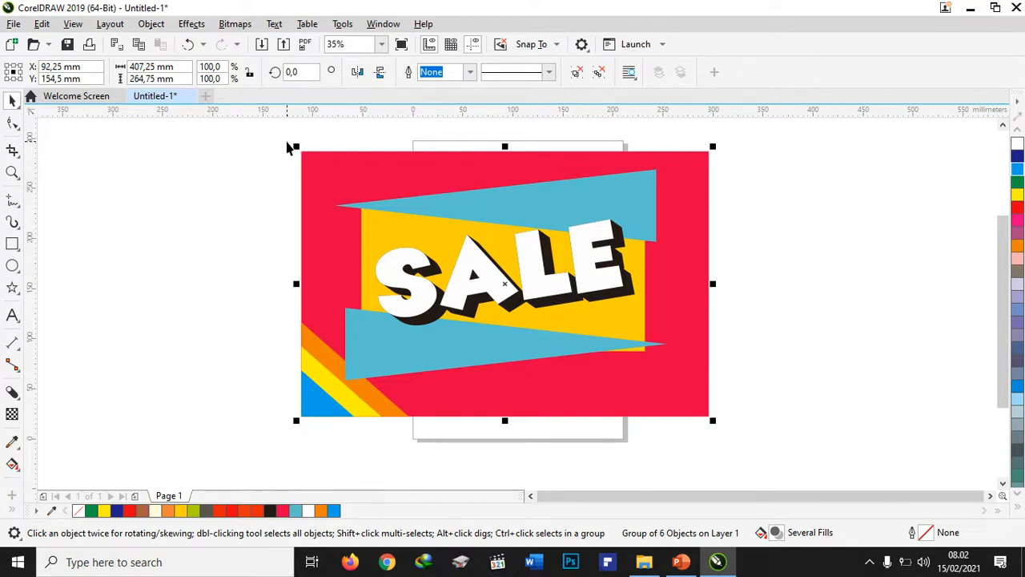
click(282, 46)
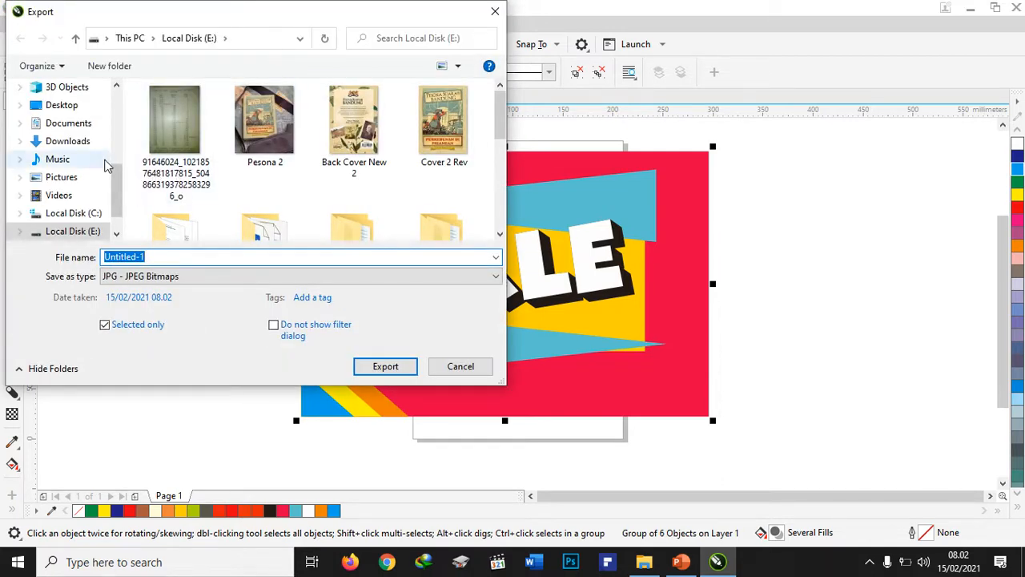
click(61, 181)
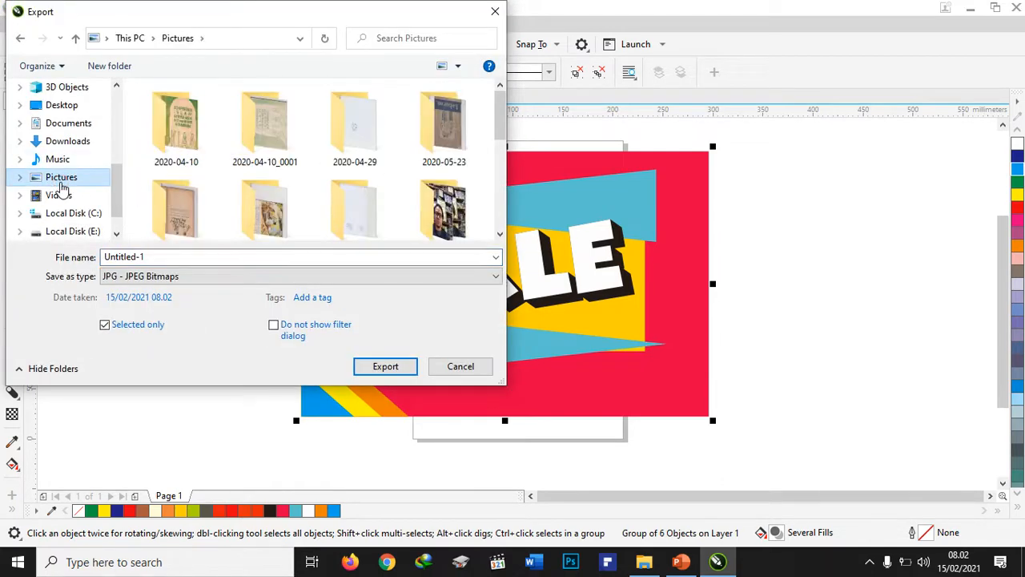
click(138, 256)
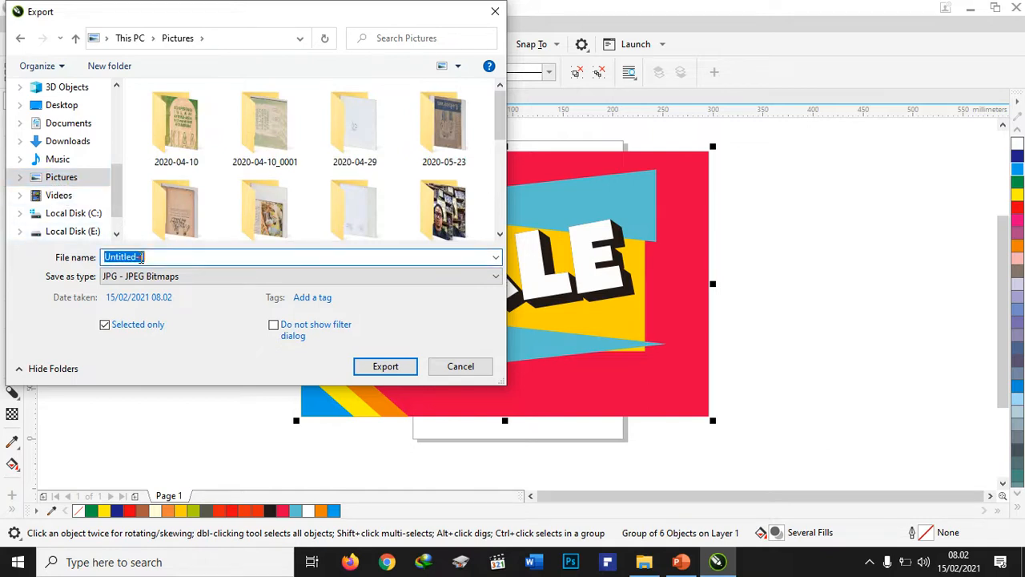
text(Latihan)
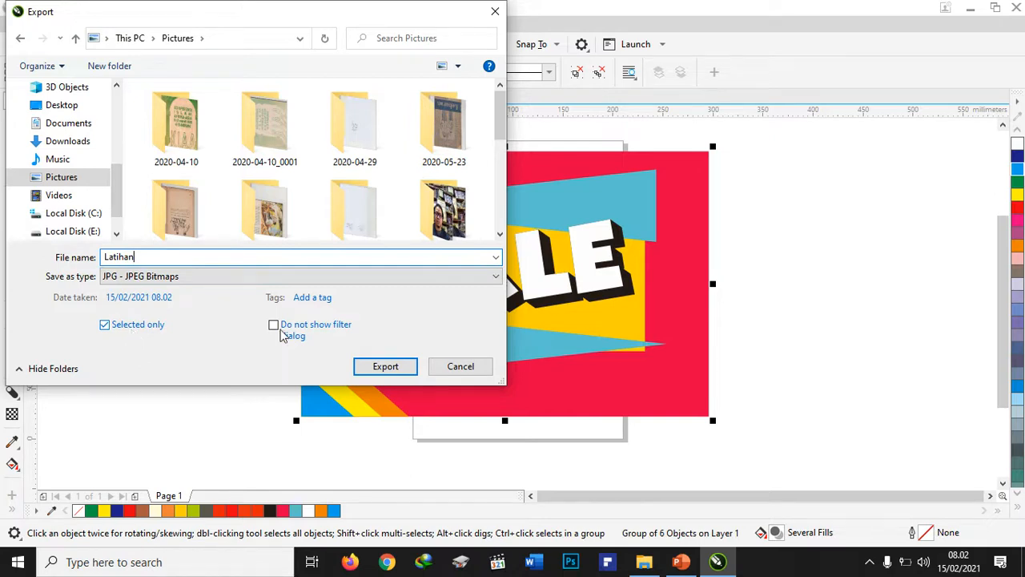
click(370, 366)
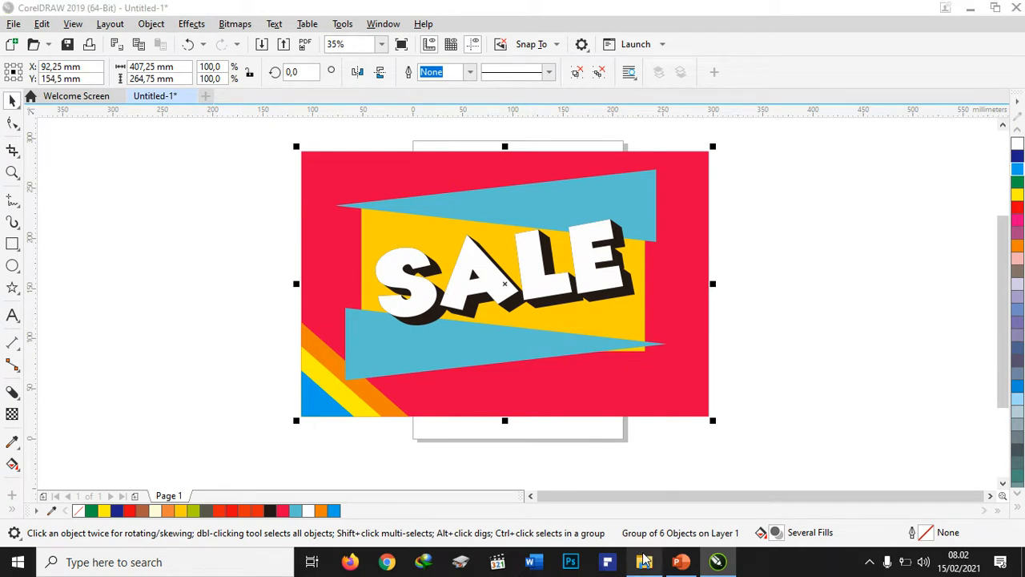
mouse_move(644, 560)
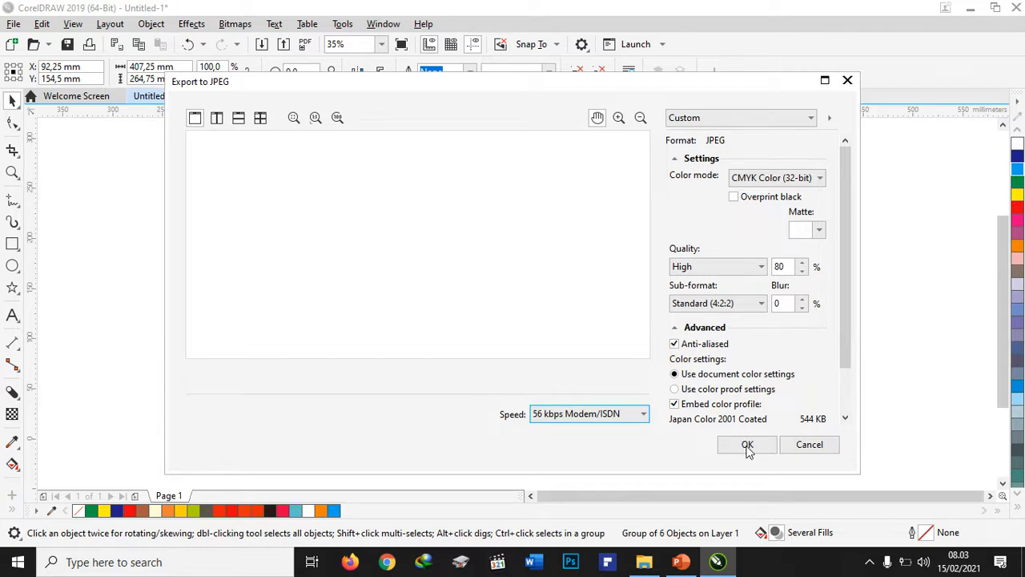
click(869, 561)
right_click(869, 532)
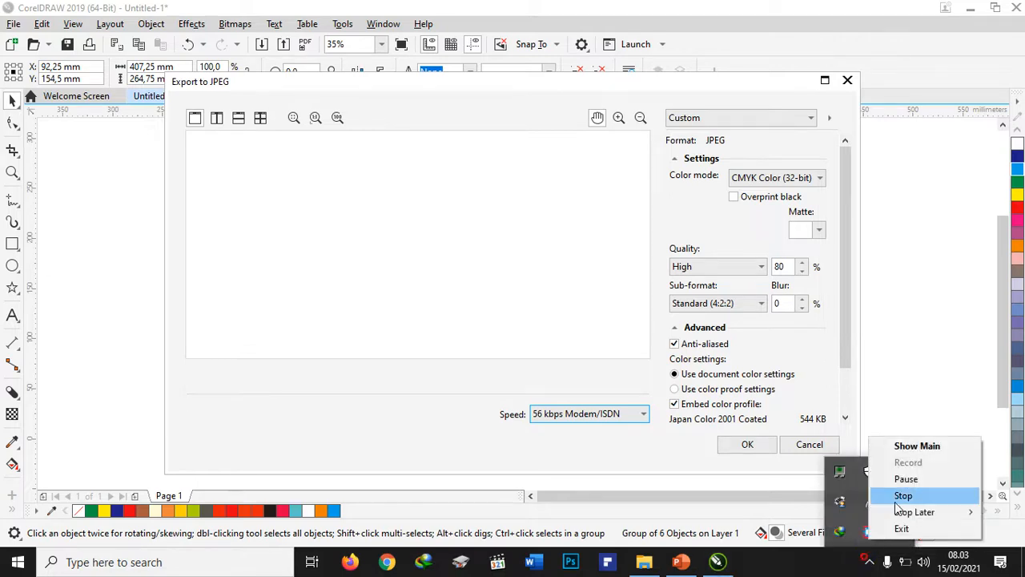
click(901, 497)
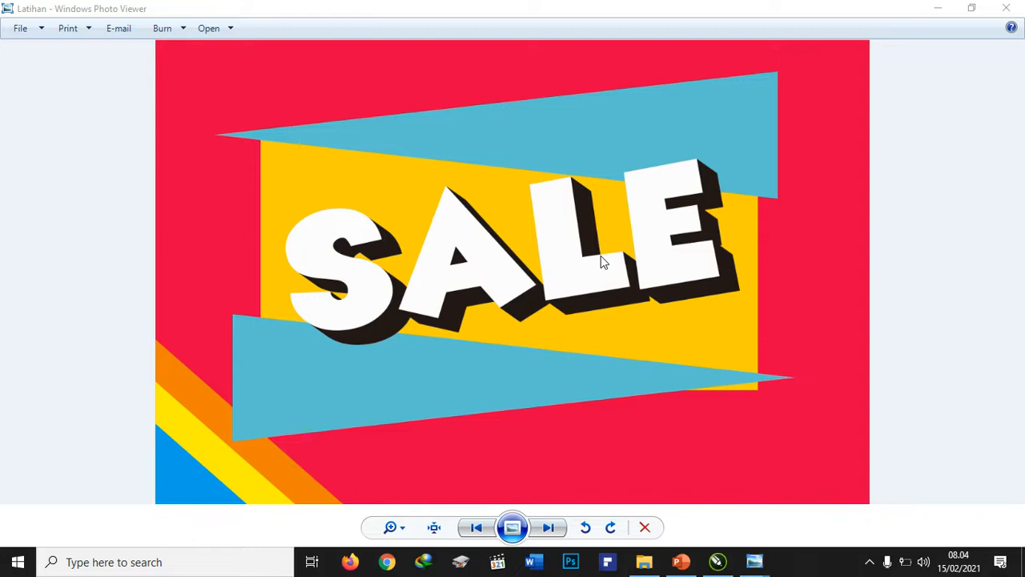
Close the exported Latihan image in Windows Photo Viewer and switch back from File Explorer to CorelDRAW.
click(1011, 11)
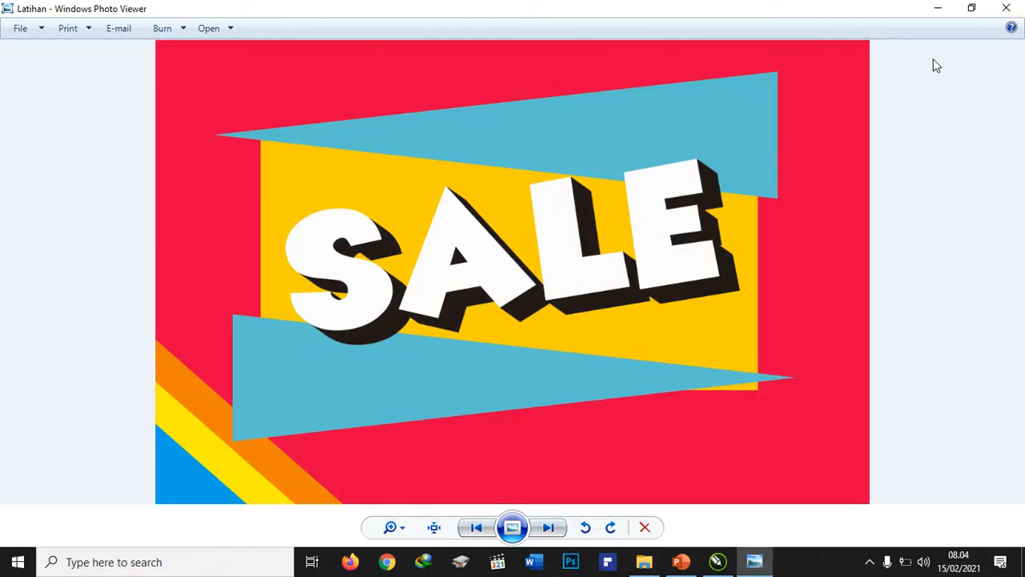
click(1011, 8)
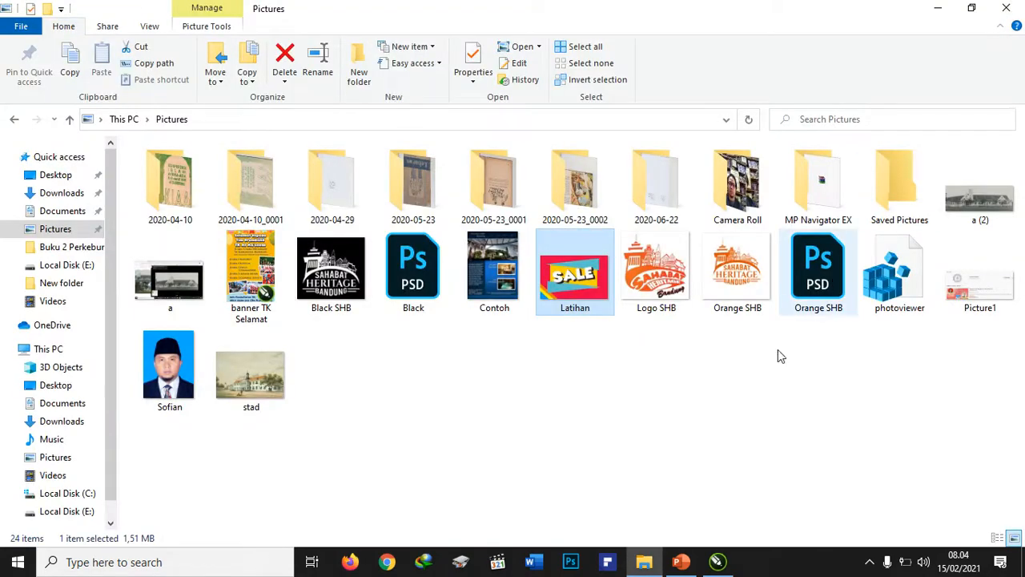
click(717, 563)
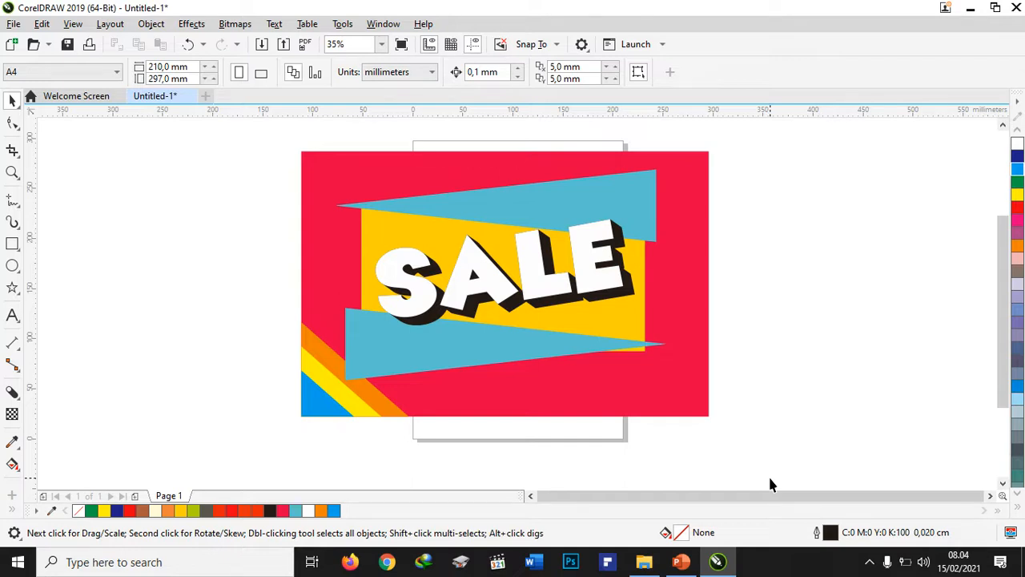
Switch to the PowerPoint presentation and review the business card example slides "Efektif ?" and "Minimalis".
click(692, 561)
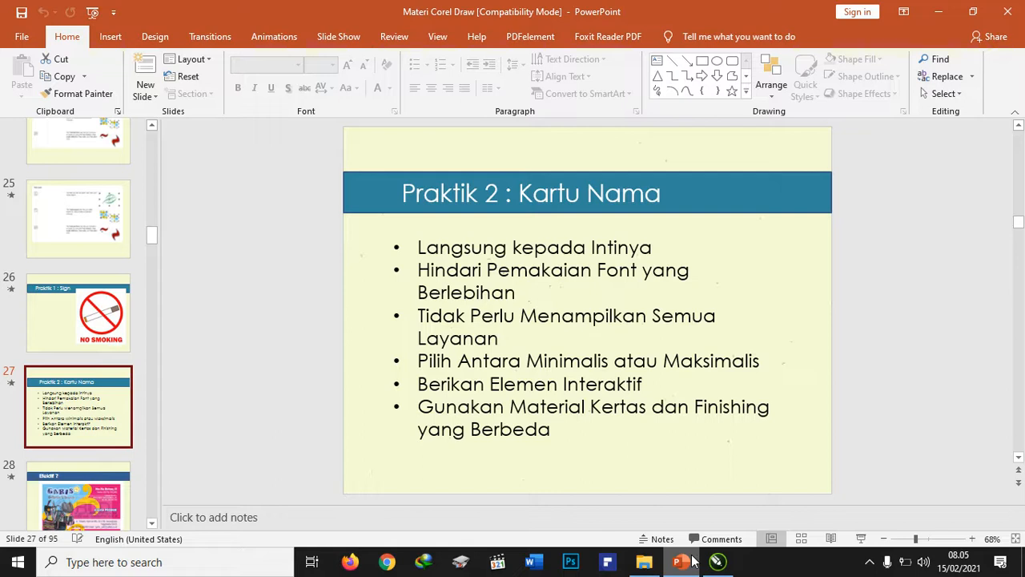
click(114, 484)
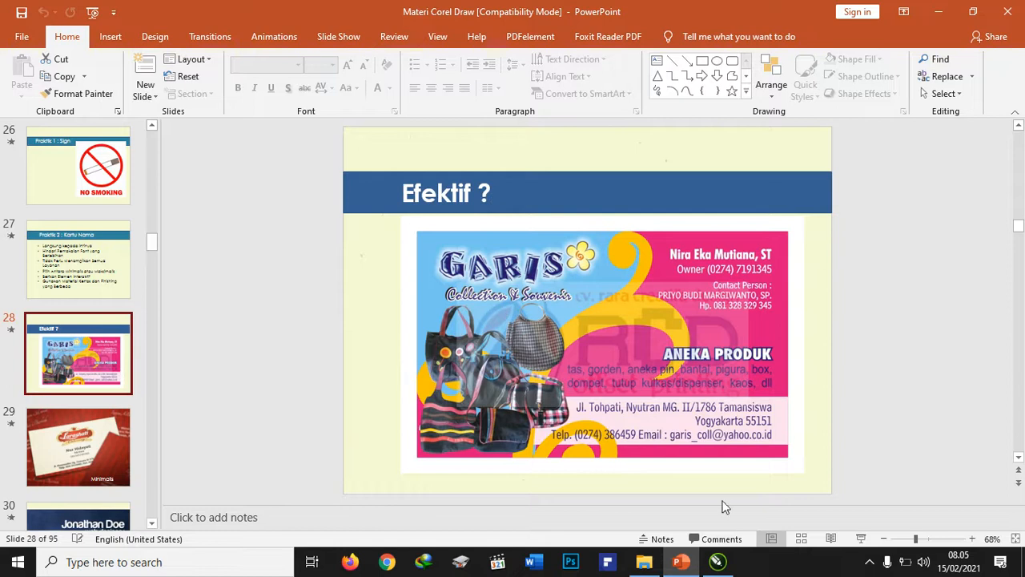
click(869, 562)
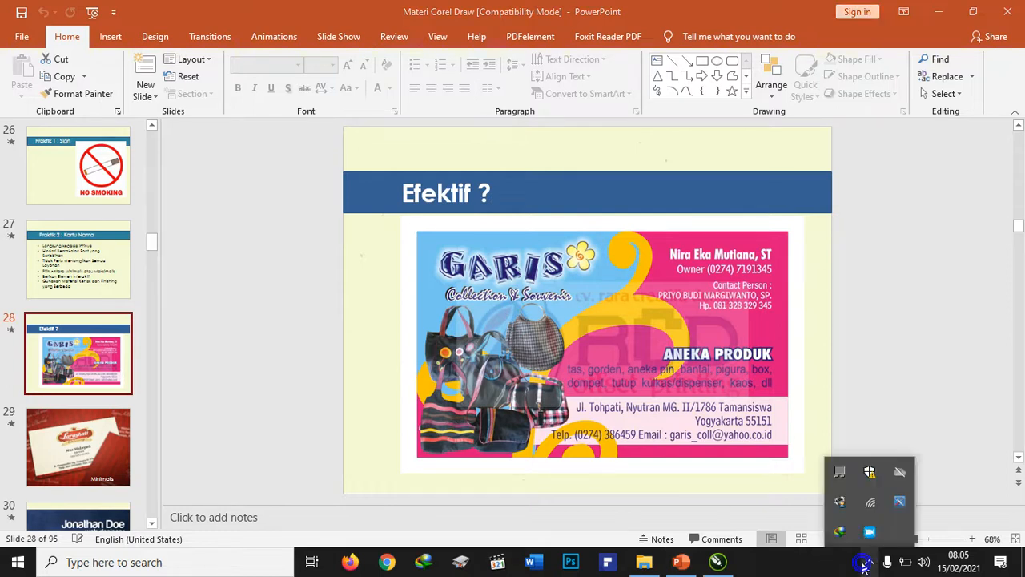
click(857, 368)
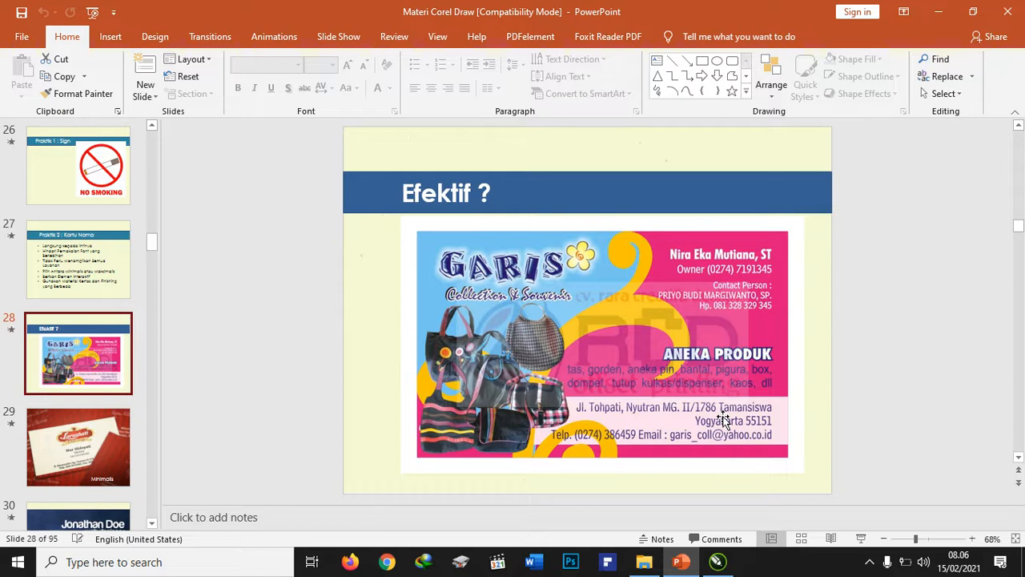
click(109, 447)
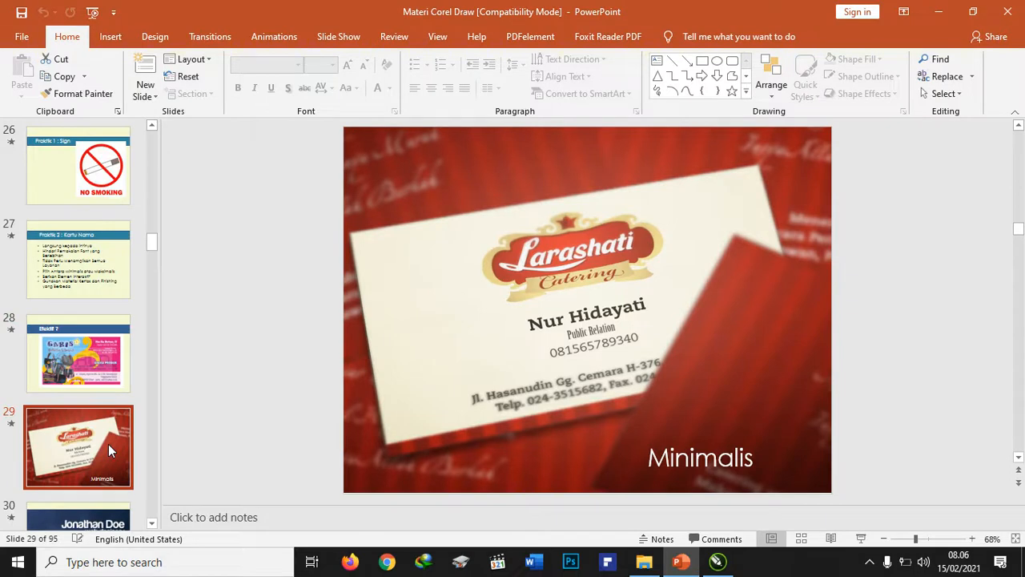